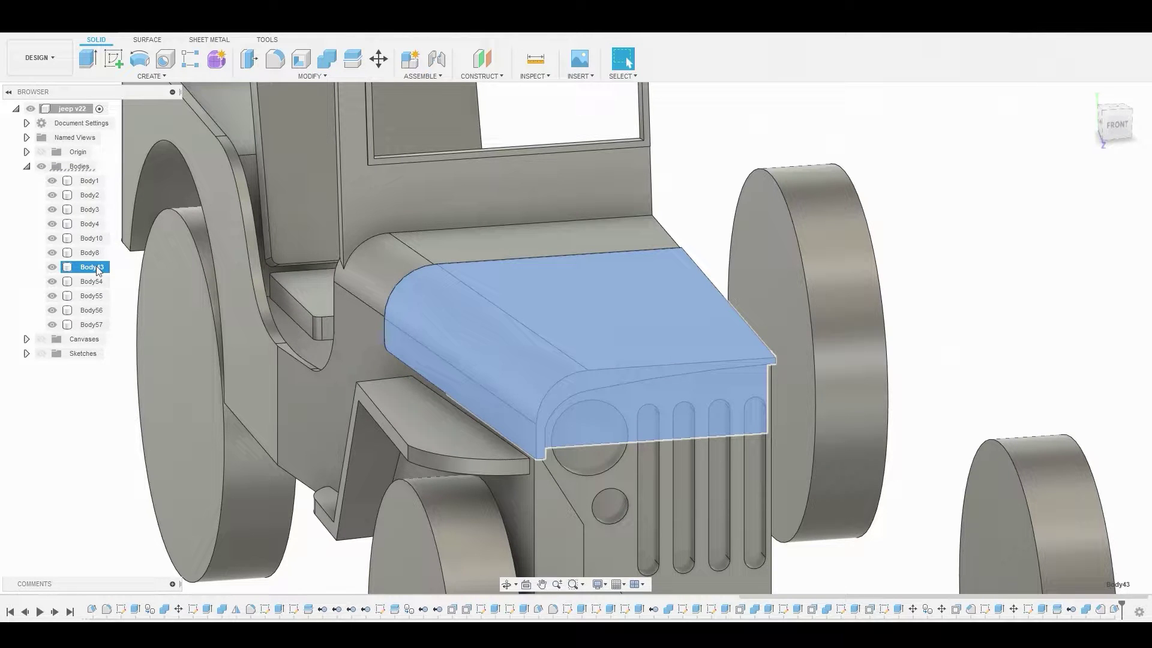
- Paste a copy of the hood body Body43 and shift it slightly down and sideways
{"action": "key", "text": "ctrl+c"}
{"action": "key", "text": "ctrl+v"}
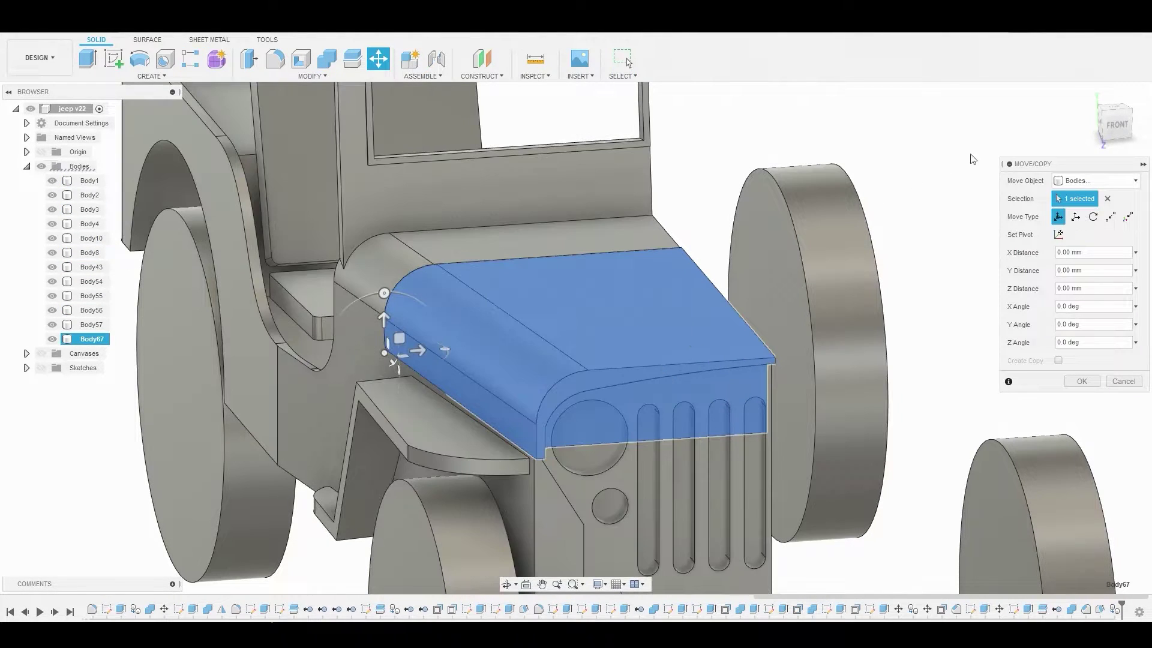
{"action": "left_click", "coordinate": [1112, 132]}
{"action": "scroll", "coordinate": [462, 301], "scroll_direction": "up", "scroll_amount": 5}
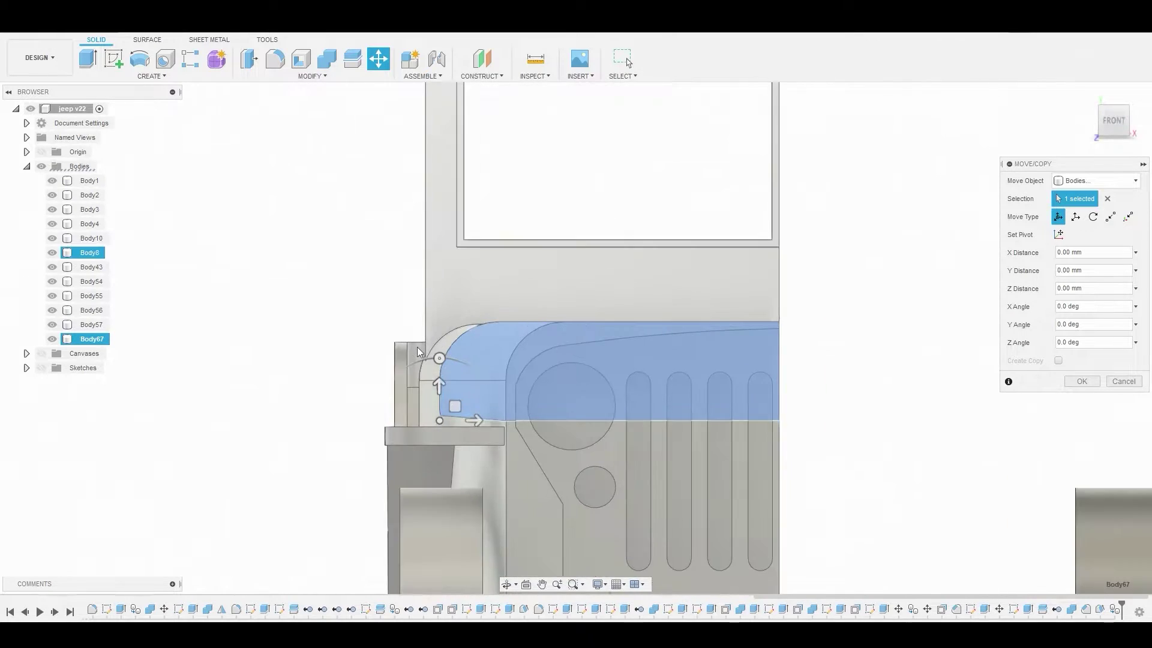
{"action": "left_click_drag", "start_coordinate": [444, 408], "coordinate": [443, 405]}
{"action": "left_click_drag", "start_coordinate": [478, 444], "coordinate": [485, 445]}
{"action": "left_click", "coordinate": [1080, 381]}
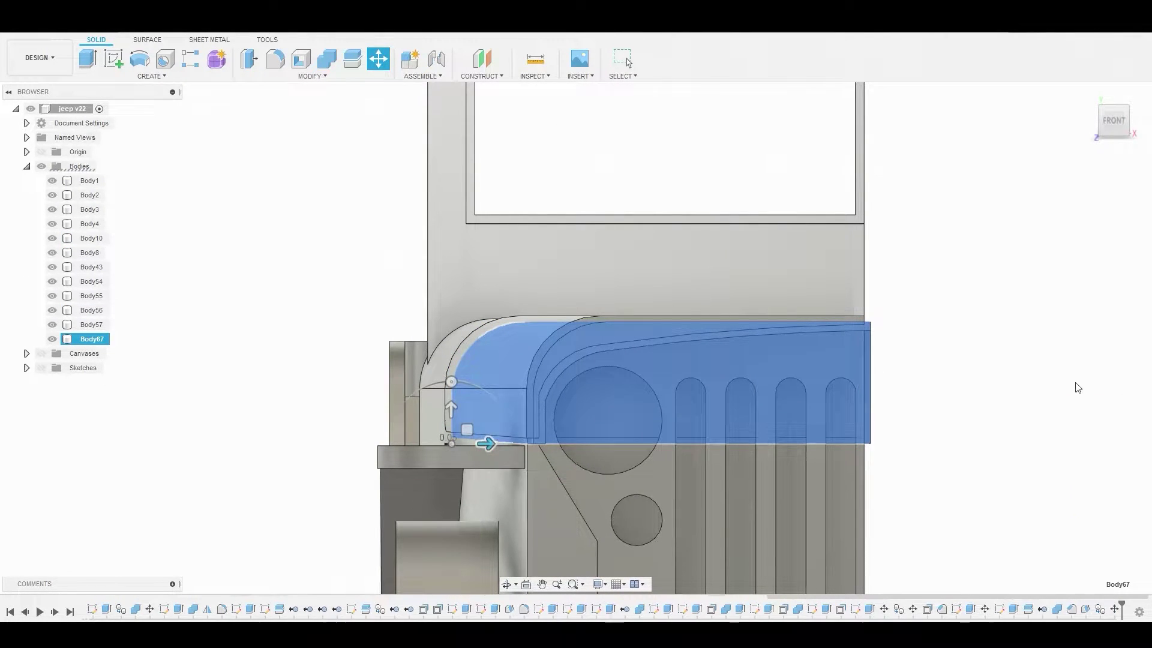
- Combine with Cut, using Body43 as the target and the shifted copy Body67 as the tool
{"action": "scroll", "coordinate": [936, 363], "scroll_direction": "down", "scroll_amount": 4}
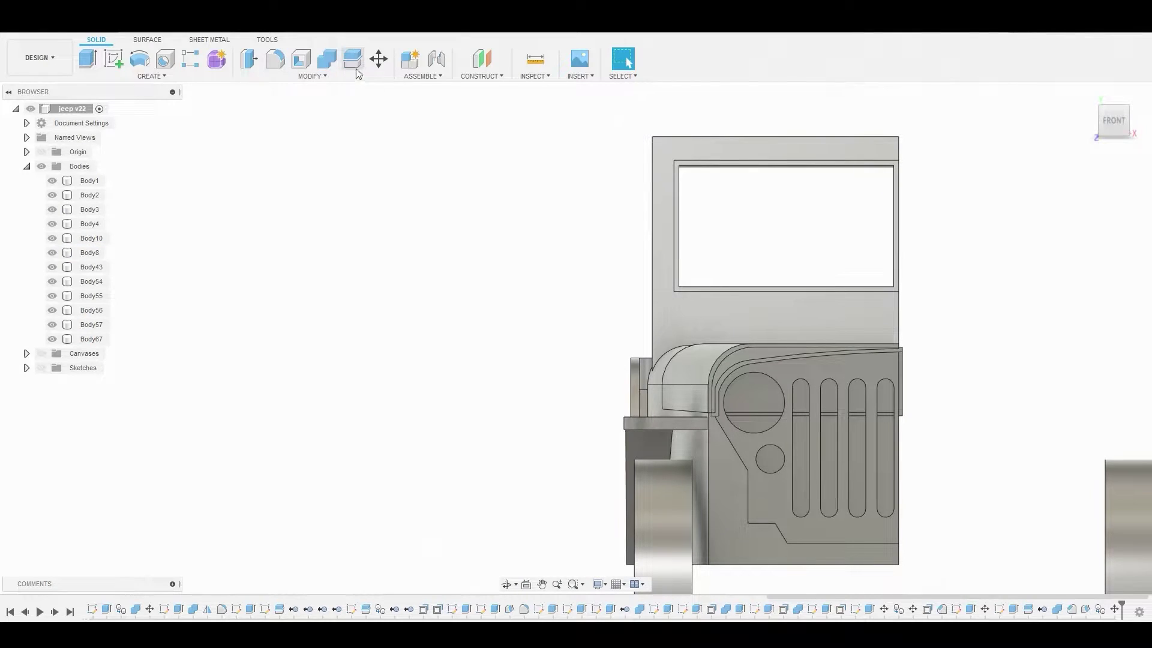
{"action": "left_click", "coordinate": [327, 59]}
{"action": "middle_click_drag", "start_coordinate": [522, 175], "coordinate": [717, 373], "text": "shift"}
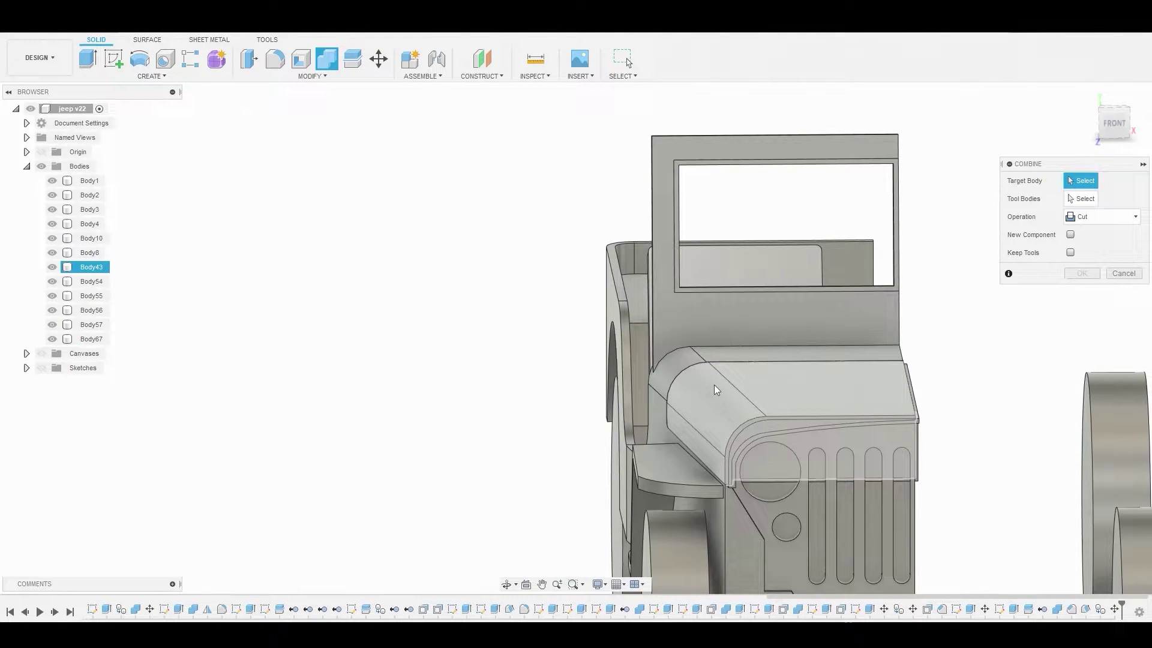
{"action": "left_click", "coordinate": [715, 389]}
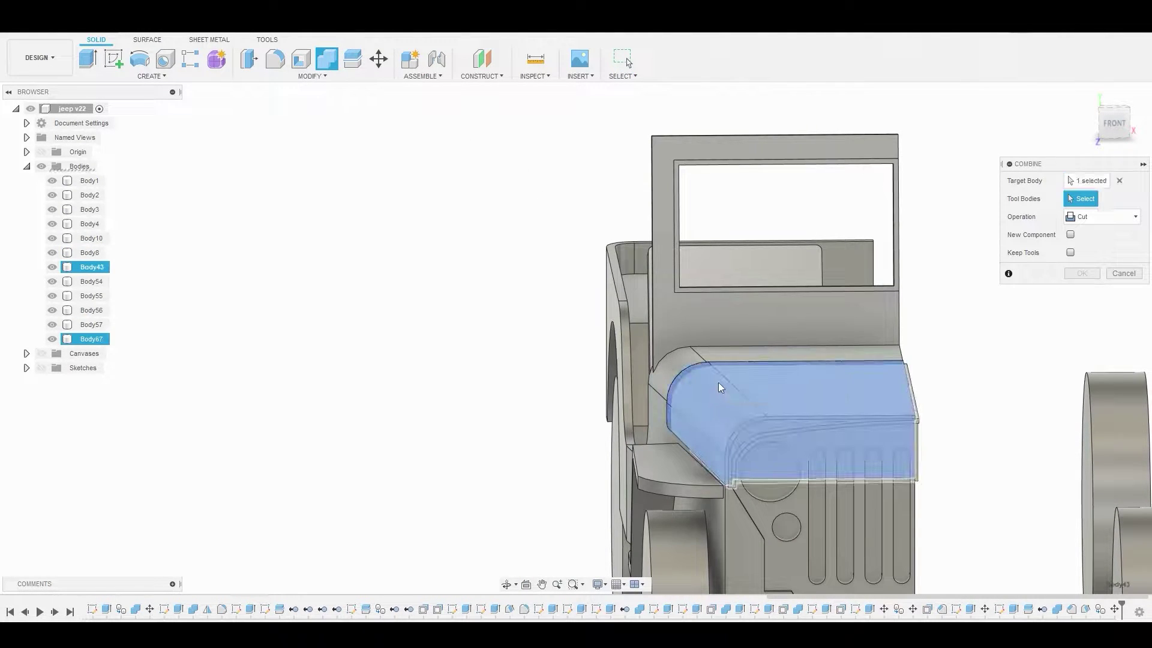
{"action": "left_click", "coordinate": [94, 340]}
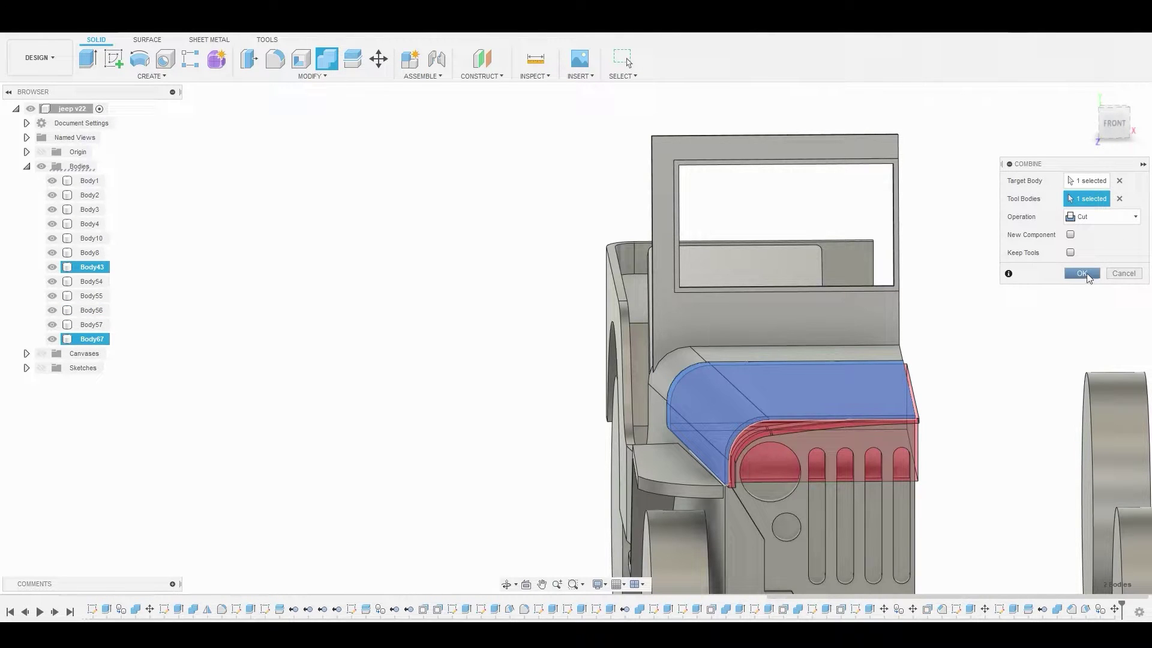
{"action": "left_click", "coordinate": [1086, 273]}
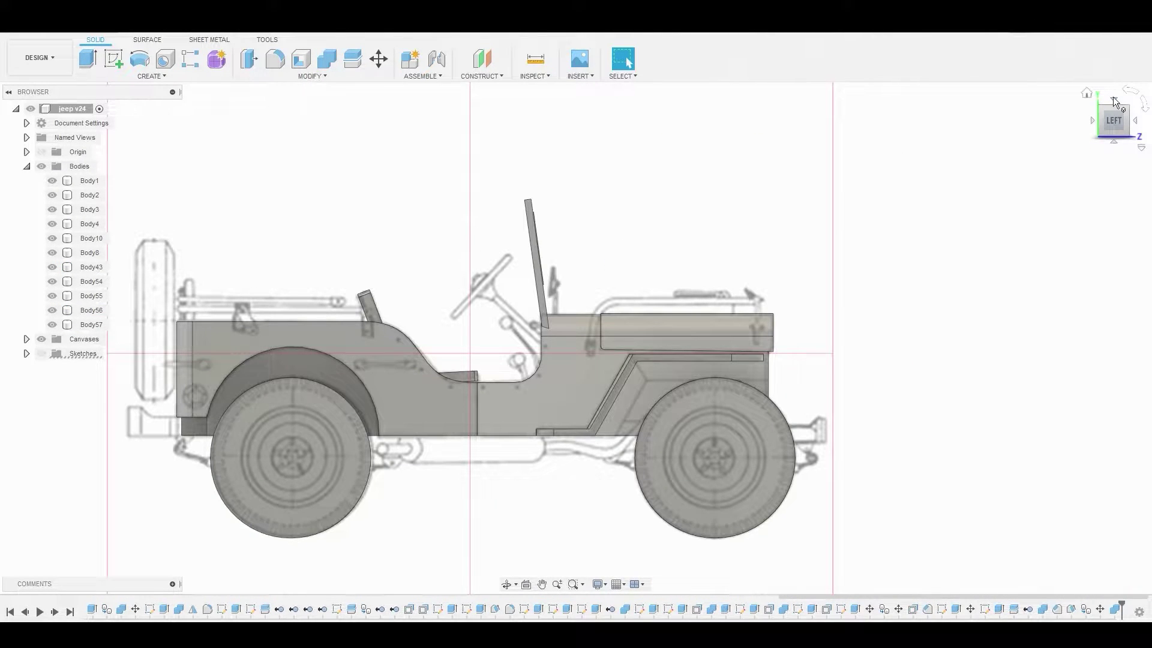
{"action": "left_click", "coordinate": [1113, 96]}
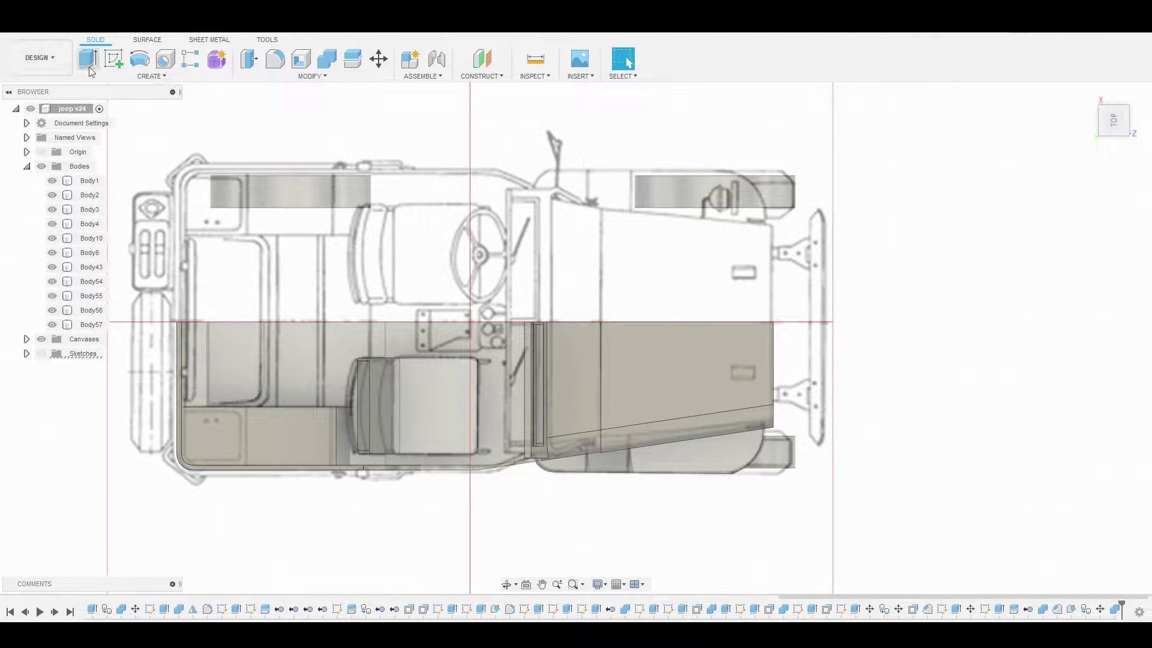
- Sketch on the horizontal plane: a line along the bottom edge, then one up the left side to the red axis
{"action": "left_click", "coordinate": [114, 60]}
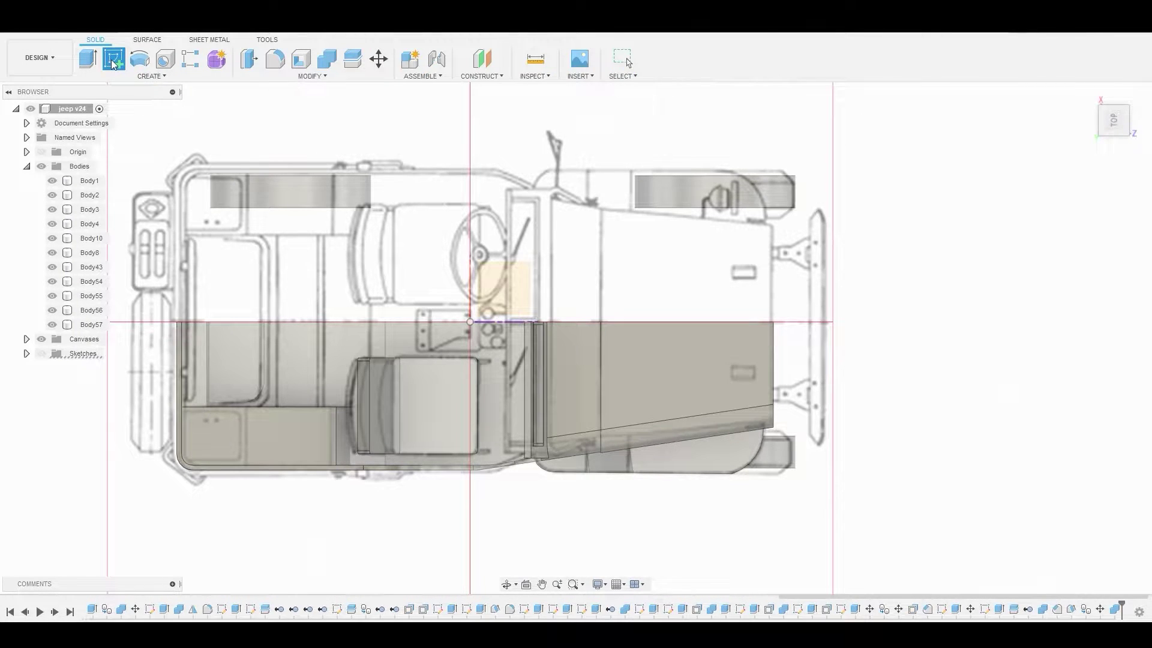
{"action": "left_click", "coordinate": [501, 277]}
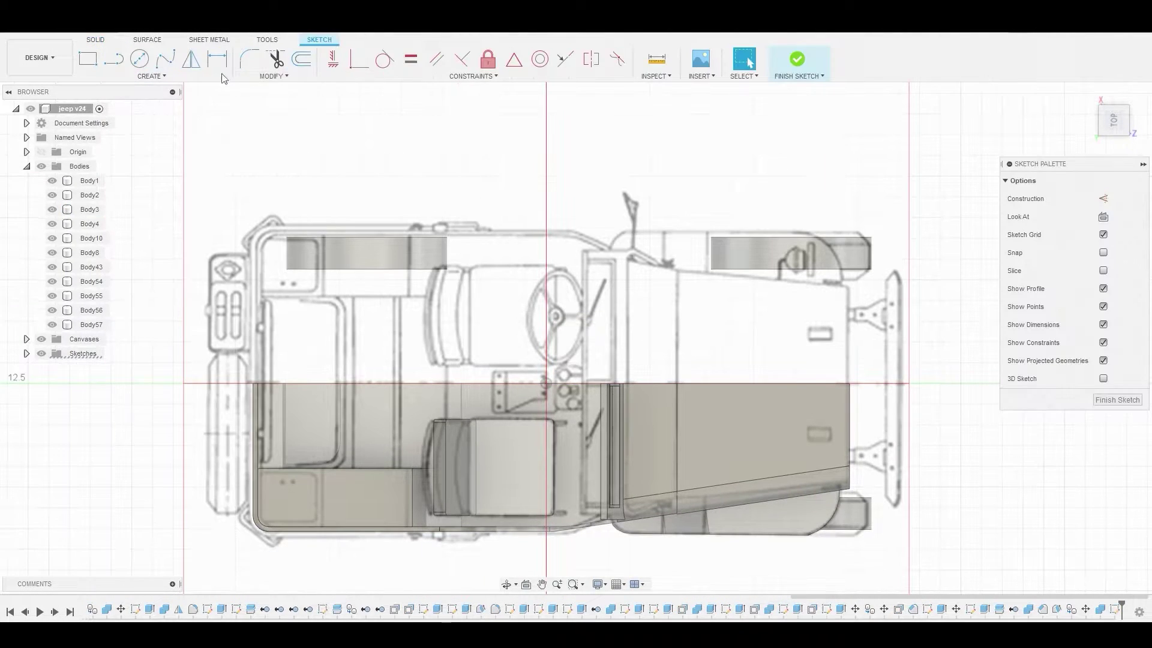
{"action": "left_click", "coordinate": [116, 67]}
{"action": "scroll", "coordinate": [408, 551], "scroll_direction": "up", "scroll_amount": 4}
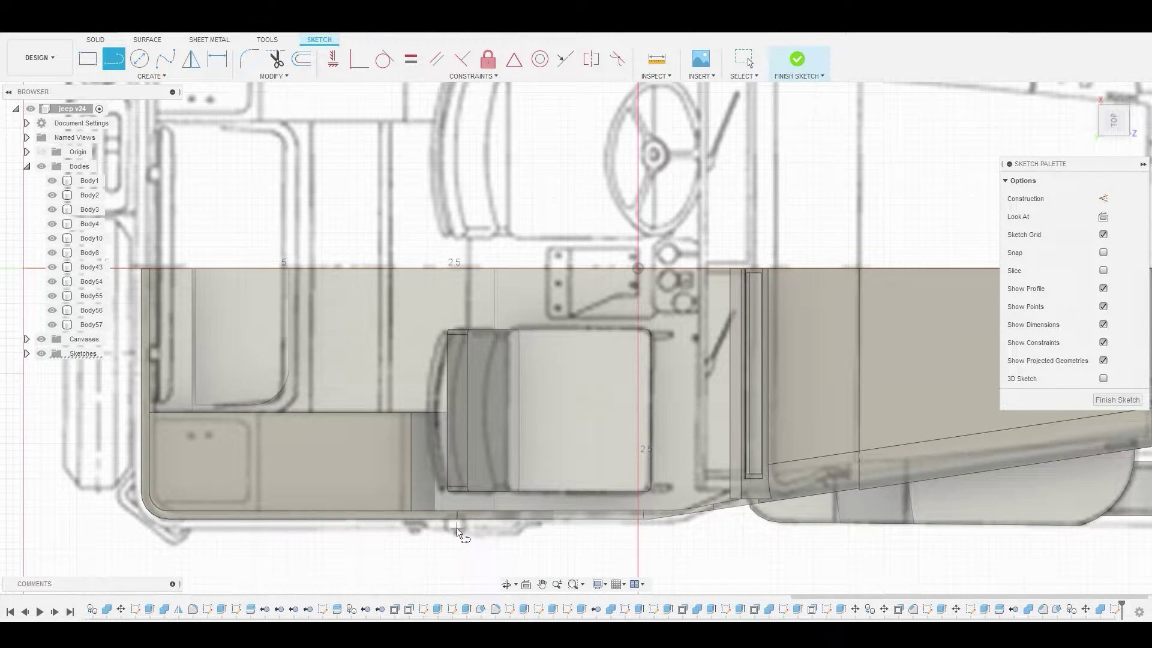
{"action": "left_click", "coordinate": [457, 527]}
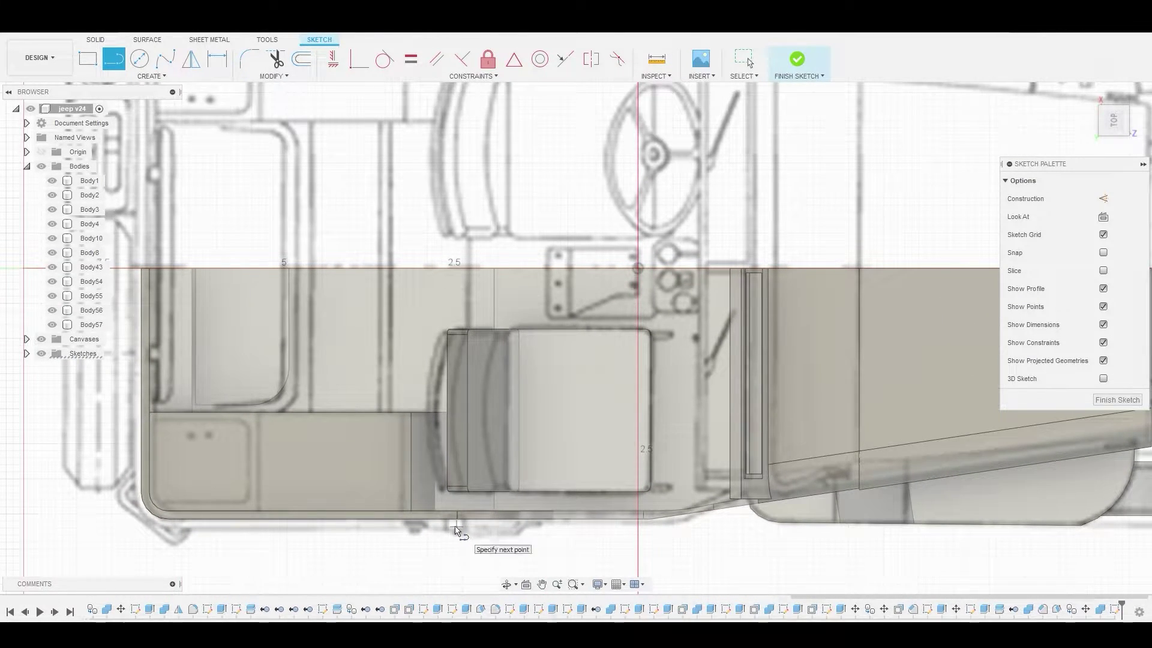
{"action": "left_click", "coordinate": [138, 526]}
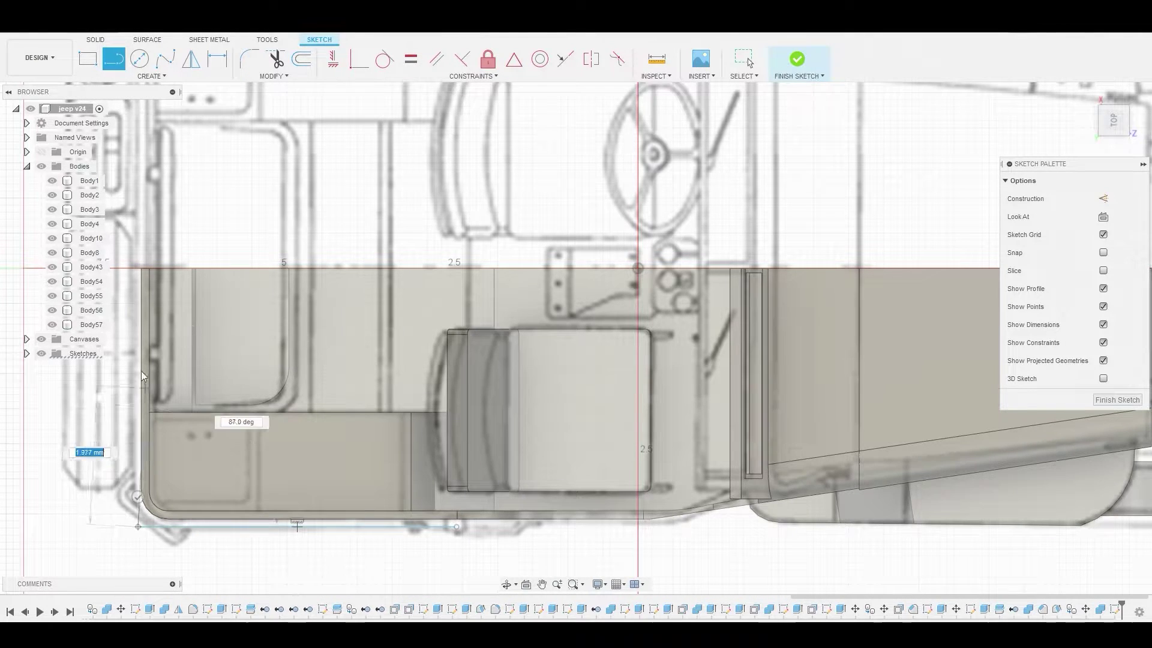
{"action": "left_click", "coordinate": [140, 273]}
{"action": "right_click", "coordinate": [139, 273]}
{"action": "left_click", "coordinate": [175, 266]}
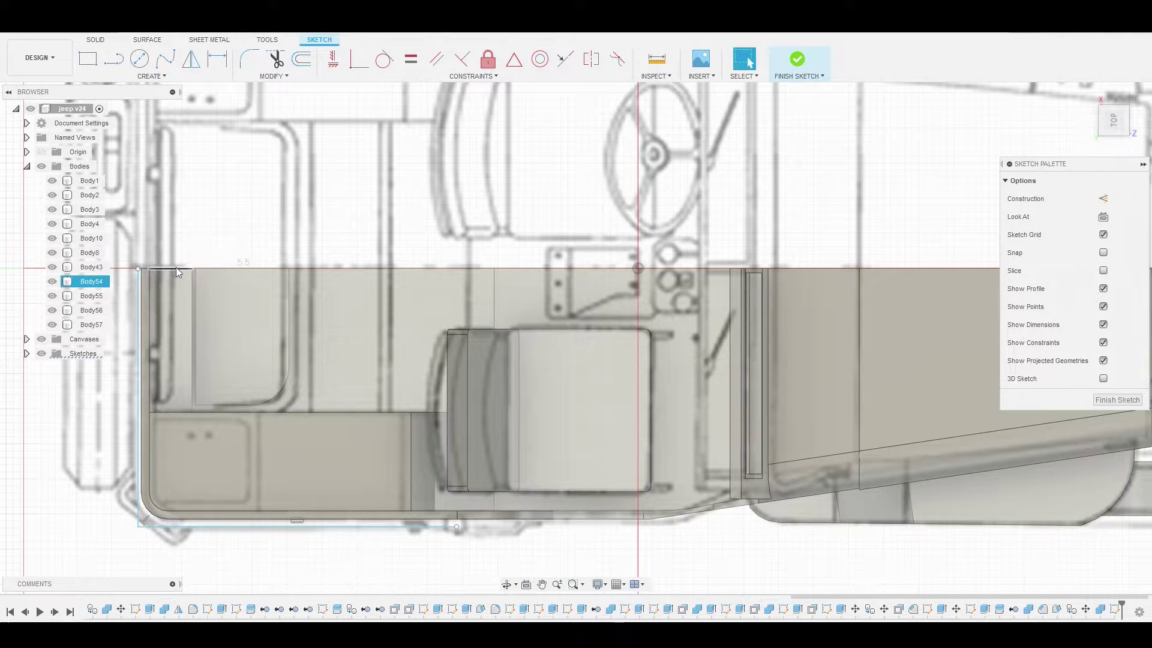
- Round the lower-left corner with a 0.375 mm fillet, finish the sketch and show sketches
{"action": "left_click", "coordinate": [250, 59]}
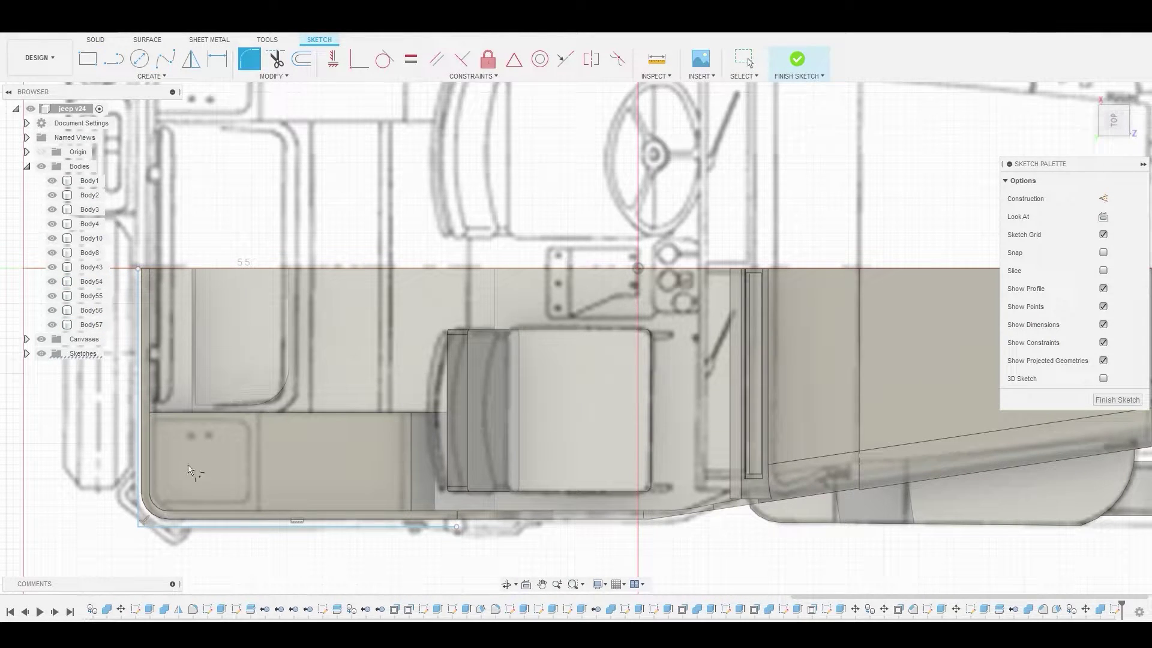
{"action": "left_click", "coordinate": [140, 528]}
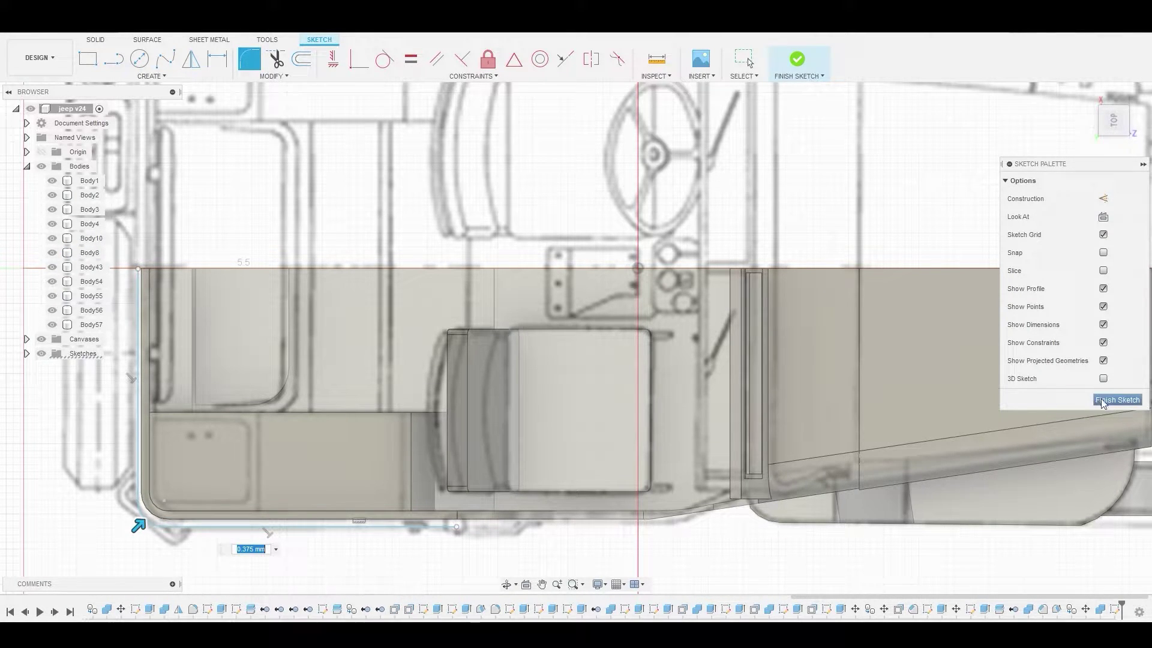
{"action": "left_click", "coordinate": [808, 66]}
{"action": "left_click", "coordinate": [40, 354]}
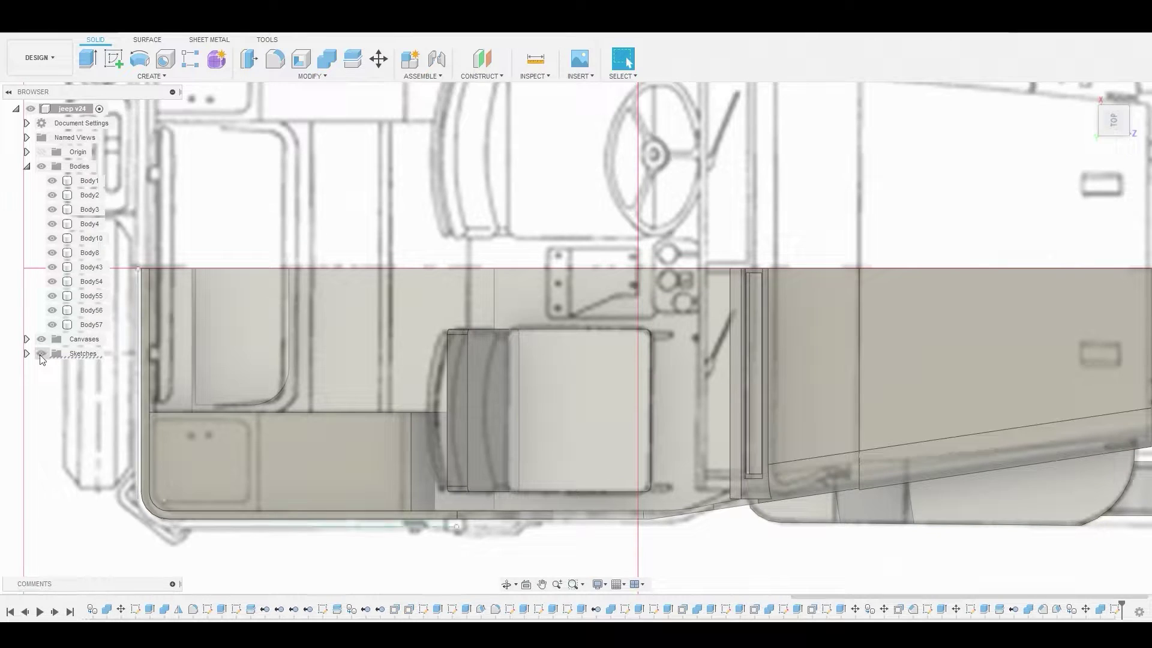
- Create a pipe along the L-shaped sketch path as a new body
{"action": "left_click", "coordinate": [151, 76]}
{"action": "left_click", "coordinate": [96, 337]}
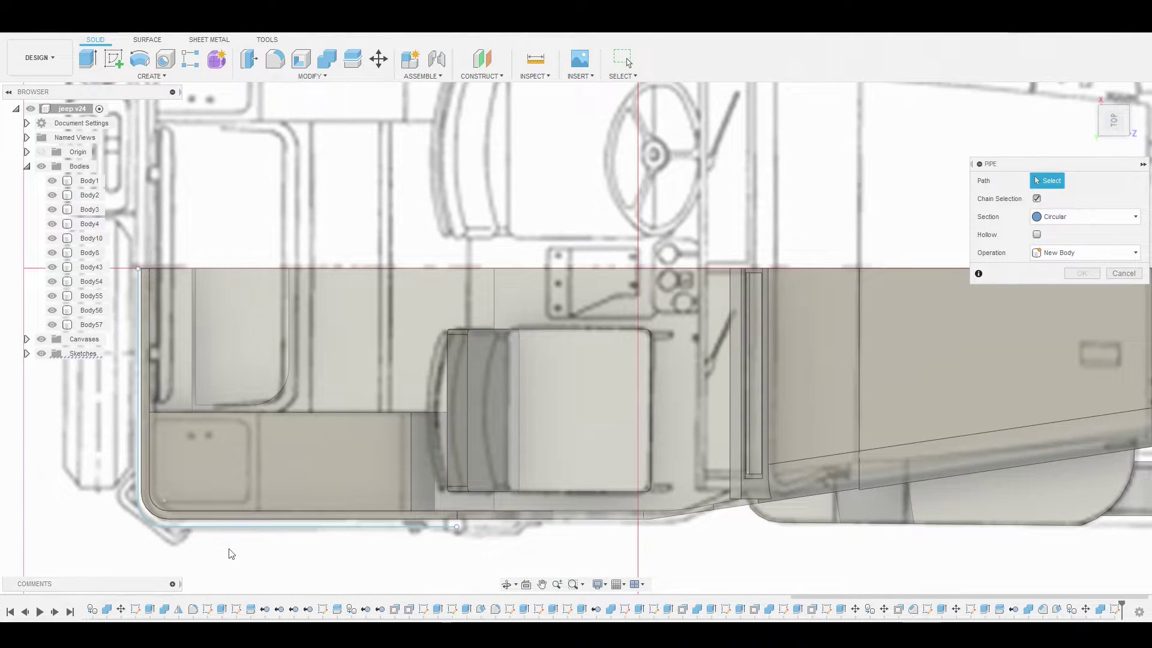
{"action": "left_click", "coordinate": [234, 528]}
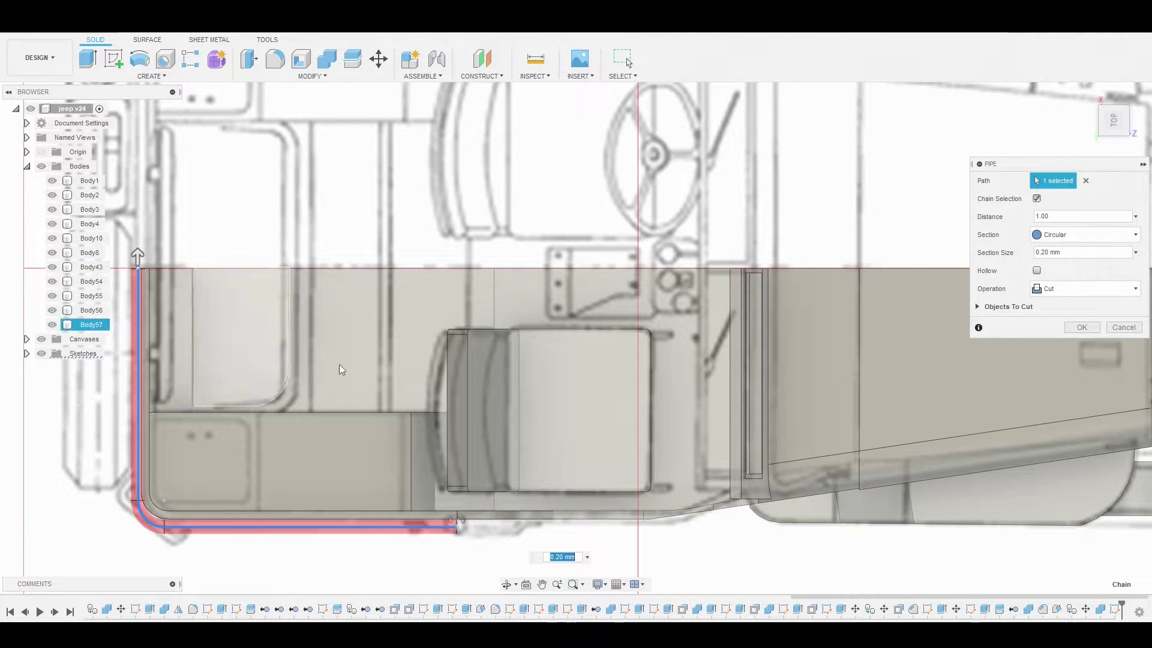
{"action": "middle_click_drag", "start_coordinate": [210, 304], "coordinate": [455, 525], "text": "shift"}
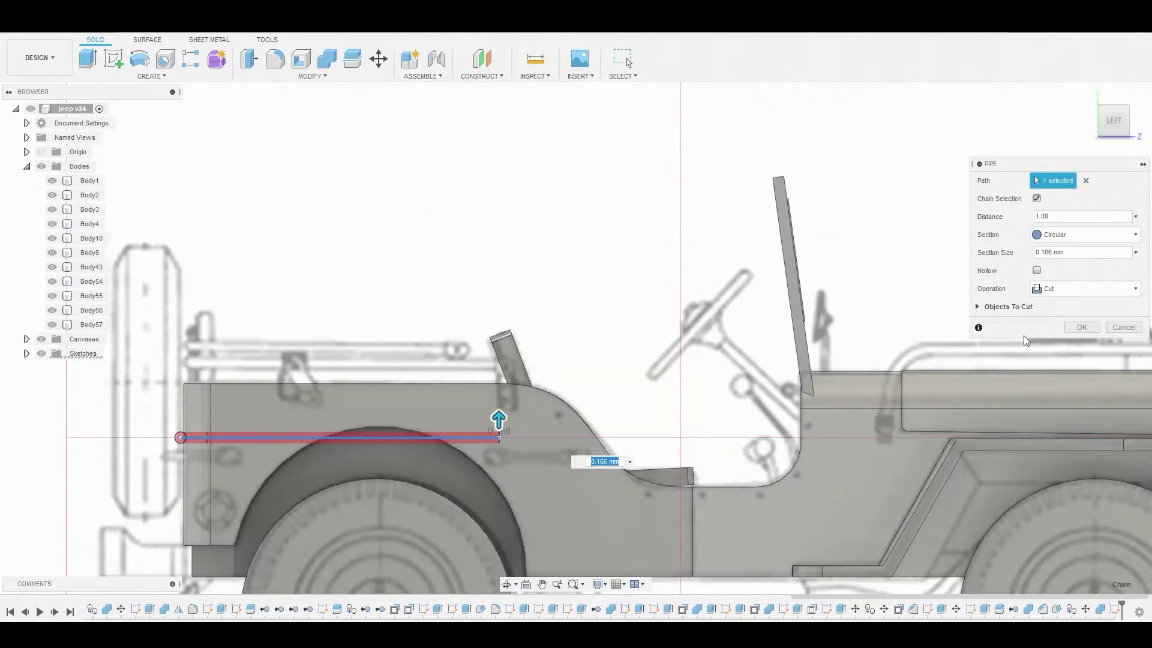
{"action": "left_click", "coordinate": [1095, 287]}
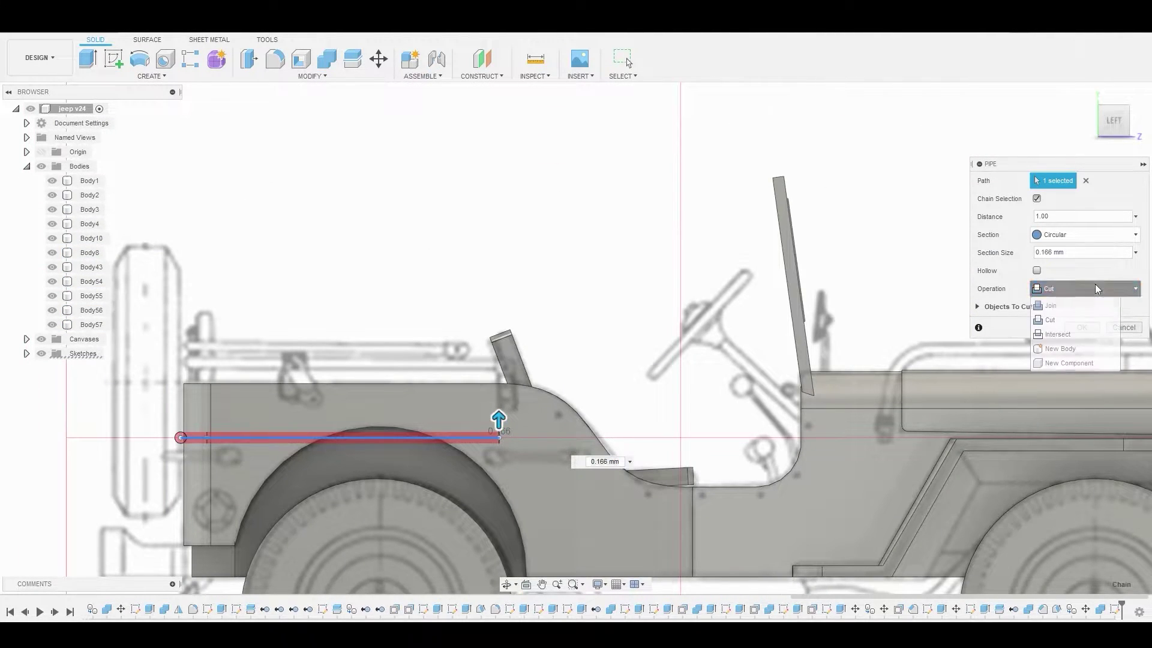
{"action": "left_click", "coordinate": [1075, 347]}
{"action": "key", "text": "Return"}
- Move the pipe body up 1.051 mm above the fender
{"action": "right_click", "coordinate": [91, 339]}
{"action": "left_click", "coordinate": [119, 346]}
{"action": "left_click_drag", "start_coordinate": [175, 423], "coordinate": [174, 342]}
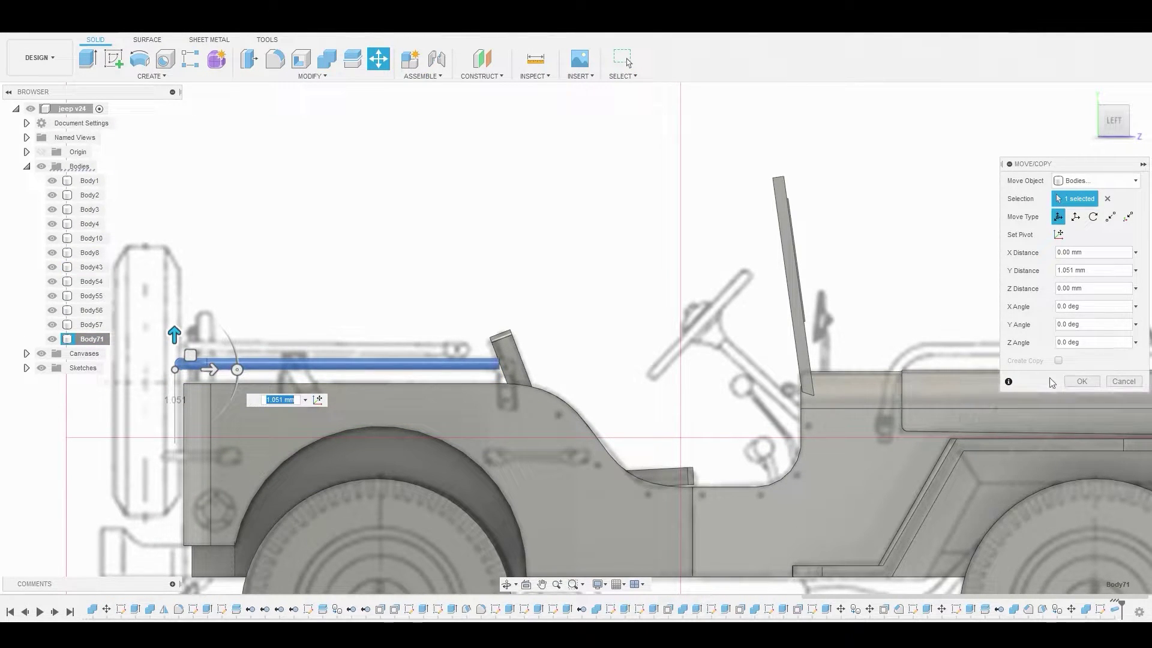
{"action": "left_click", "coordinate": [1082, 381]}
- Press Pull the pipe's surface to thicken it by 0.023 mm
{"action": "scroll", "coordinate": [423, 347], "scroll_direction": "up", "scroll_amount": 5}
{"action": "right_click", "coordinate": [481, 375]}
{"action": "left_click", "coordinate": [504, 360]}
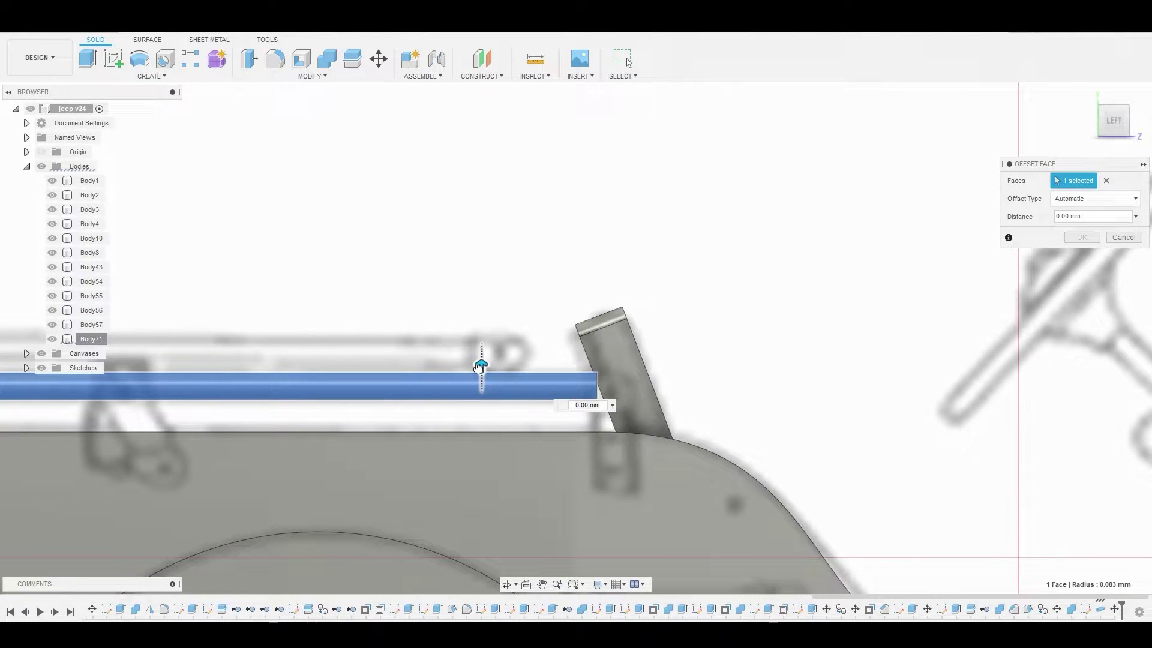
{"action": "left_click_drag", "start_coordinate": [480, 364], "coordinate": [480, 363]}
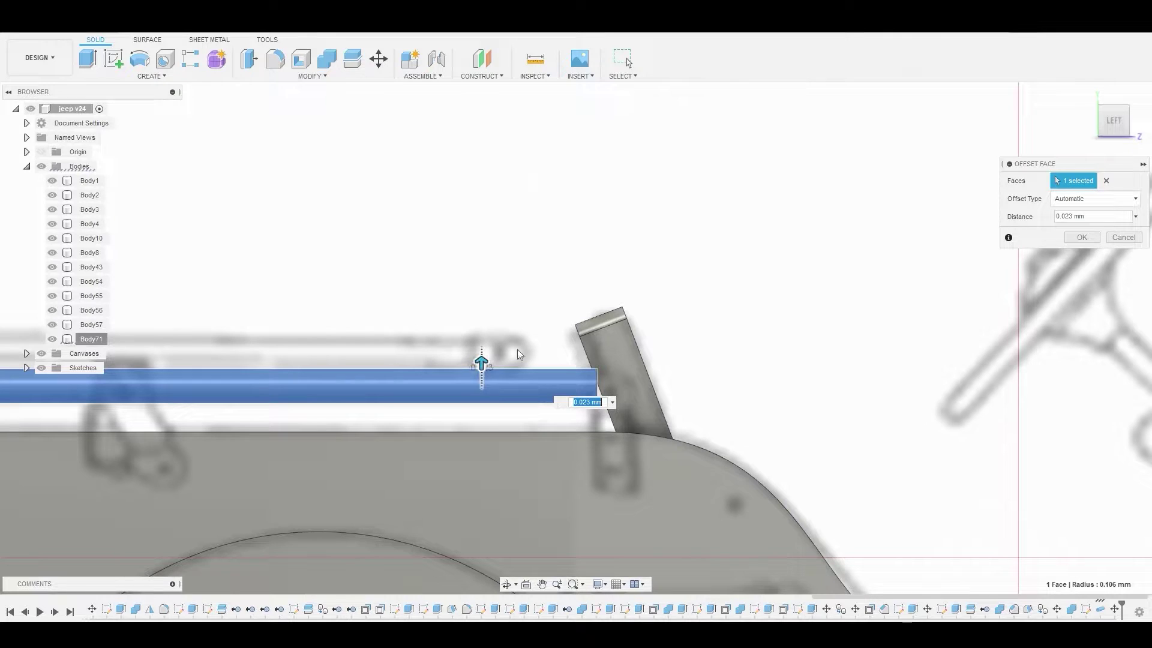
{"action": "left_click", "coordinate": [1079, 237]}
- Press Pull the rod's end face 0.217 mm to reach the slanted post
{"action": "scroll", "coordinate": [660, 359], "scroll_direction": "down", "scroll_amount": 5}
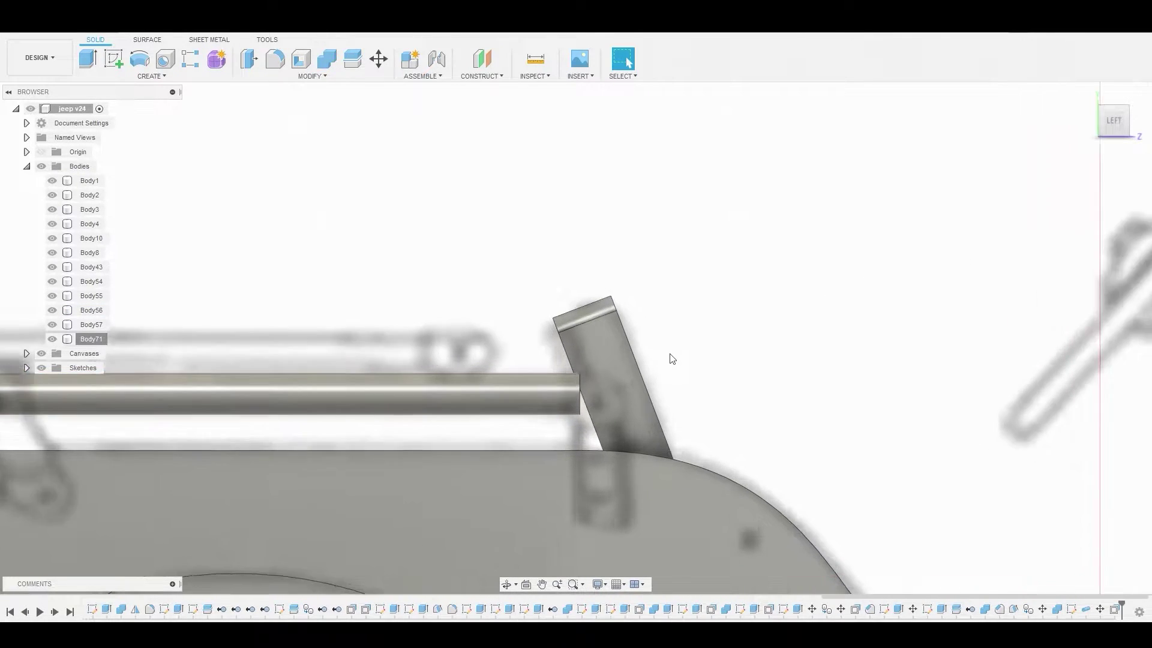
{"action": "middle_click_drag", "start_coordinate": [635, 379], "coordinate": [610, 376], "text": "shift"}
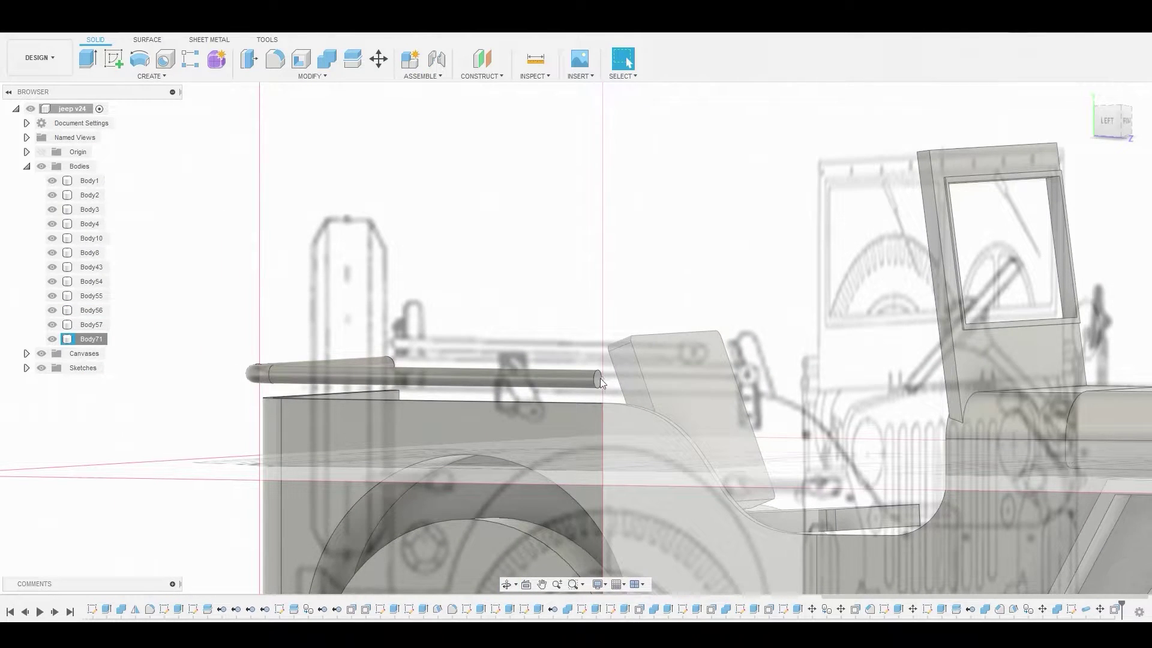
{"action": "scroll", "coordinate": [597, 379], "scroll_direction": "up", "scroll_amount": 3}
{"action": "left_click", "coordinate": [598, 379]}
{"action": "right_click", "coordinate": [597, 379]}
{"action": "left_click", "coordinate": [686, 340]}
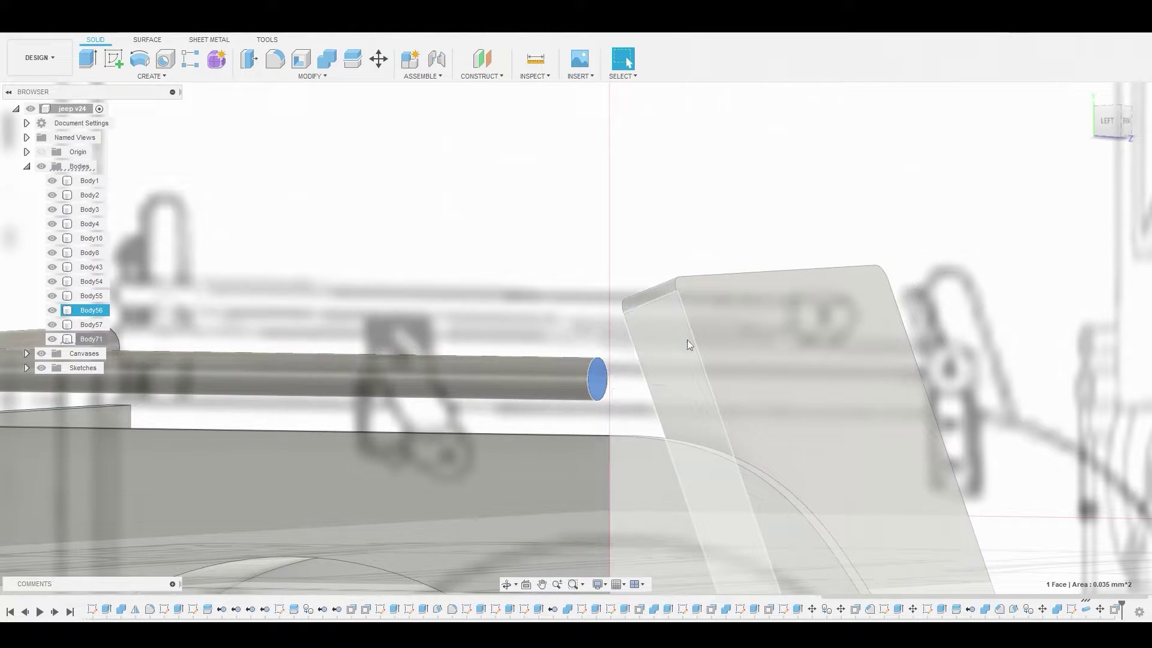
{"action": "left_click", "coordinate": [1107, 122]}
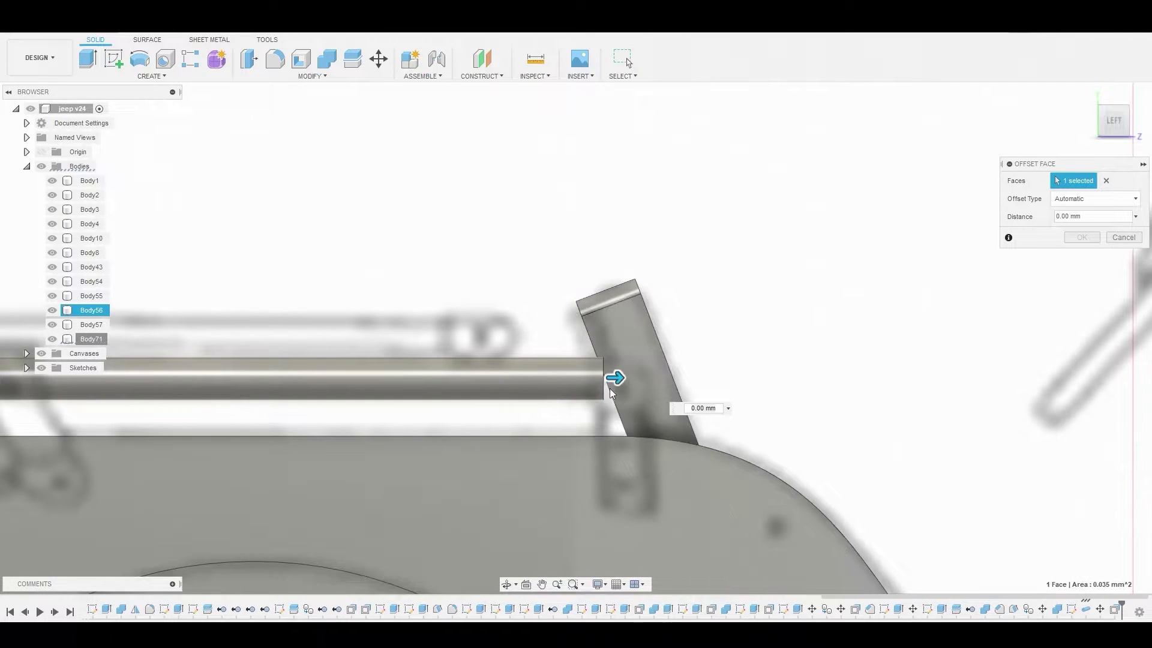
{"action": "left_click_drag", "start_coordinate": [610, 384], "coordinate": [659, 378]}
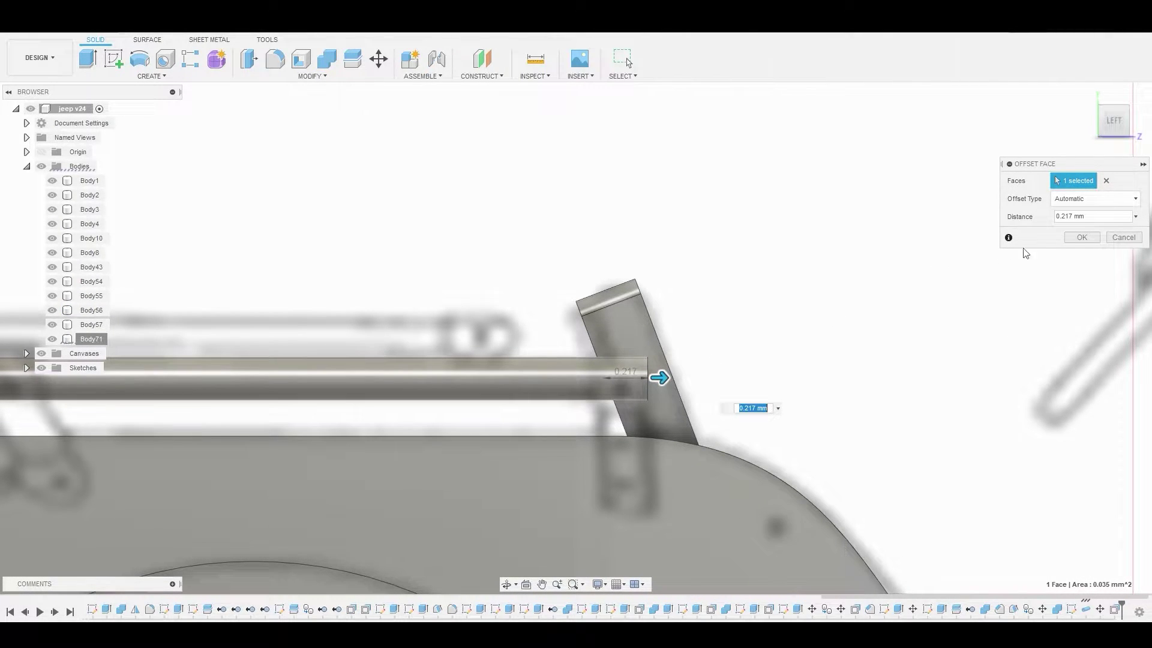
{"action": "left_click", "coordinate": [1082, 237]}
{"action": "scroll", "coordinate": [684, 321], "scroll_direction": "down", "scroll_amount": 5}
{"action": "left_click", "coordinate": [92, 339]}
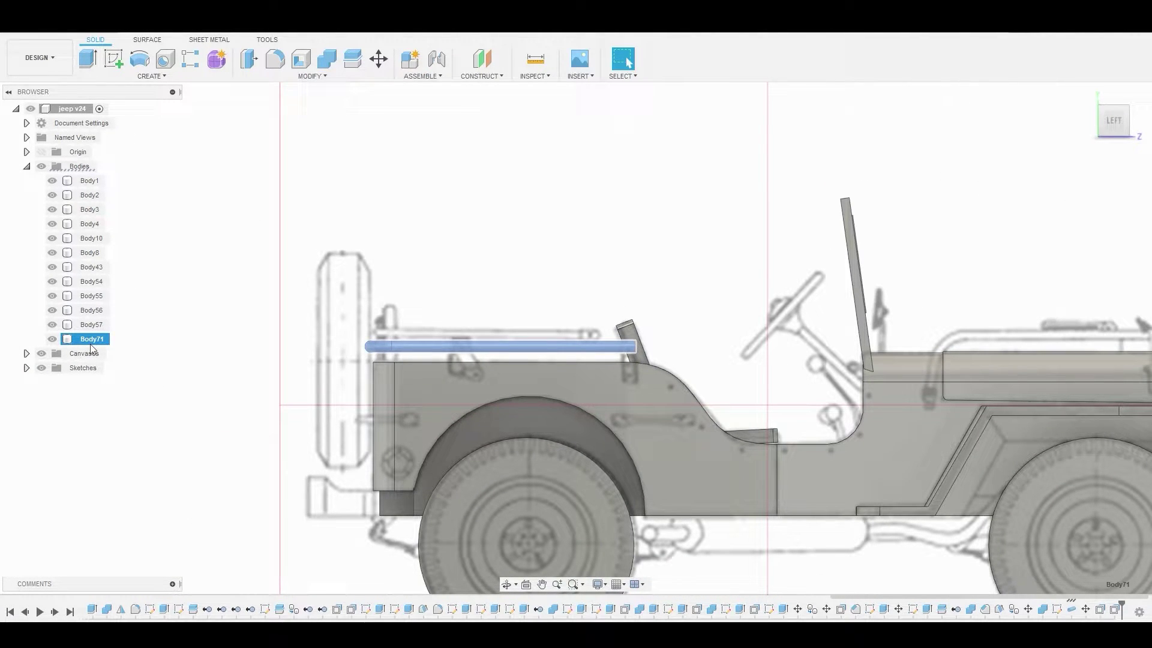
- Paste a copy of the rod and raise it 0.237 mm
{"action": "key", "text": "ctrl+v"}
{"action": "left_click_drag", "start_coordinate": [364, 316], "coordinate": [363, 302]}
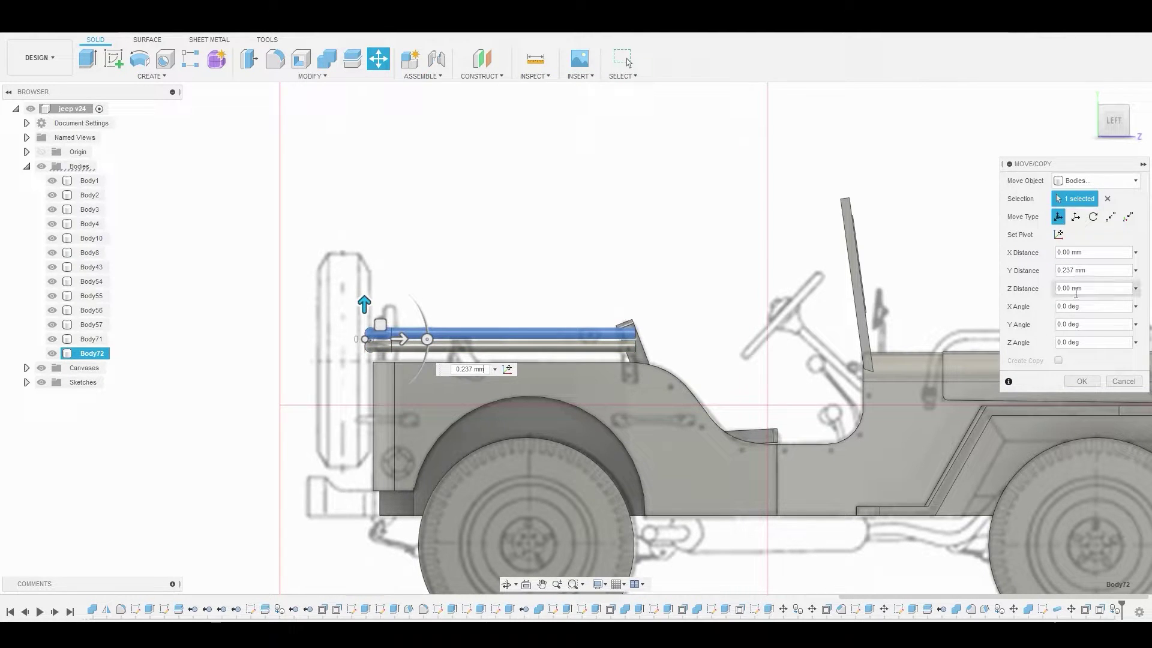
{"action": "key", "text": "Return"}
{"action": "scroll", "coordinate": [659, 324], "scroll_direction": "up", "scroll_amount": 6}
- Press Pull one rod's end face inward about -0.64 mm to shorten it
{"action": "key", "text": "q"}
{"action": "left_click", "coordinate": [217, 424]}
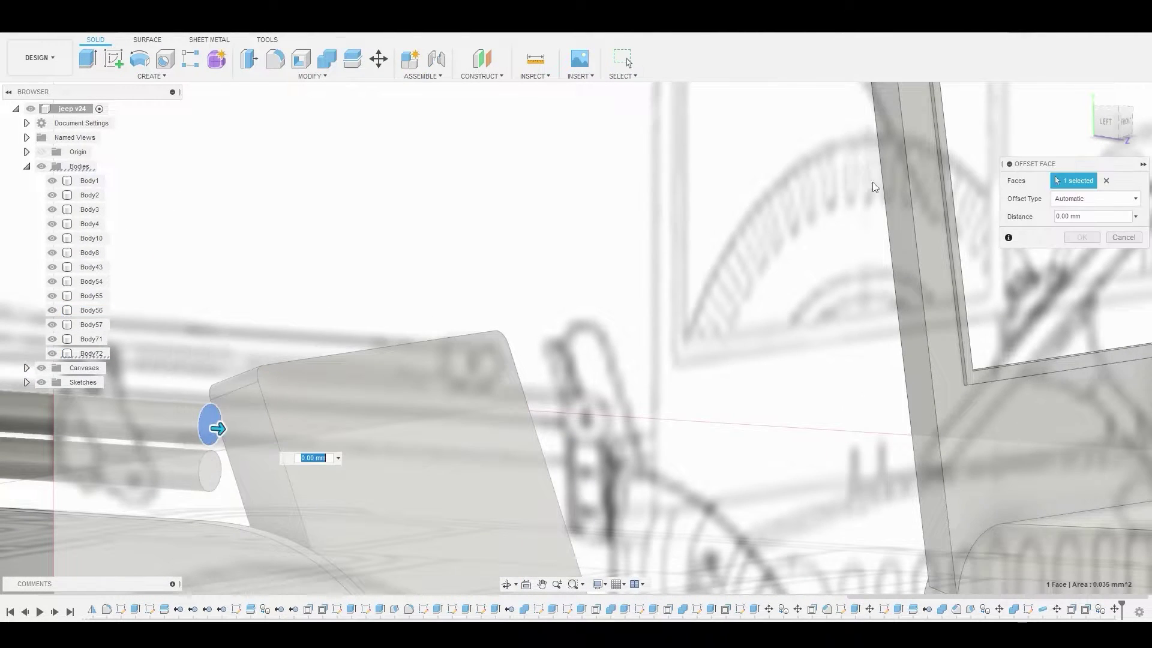
{"action": "left_click", "coordinate": [1106, 121]}
{"action": "left_click_drag", "start_coordinate": [643, 280], "coordinate": [600, 284]}
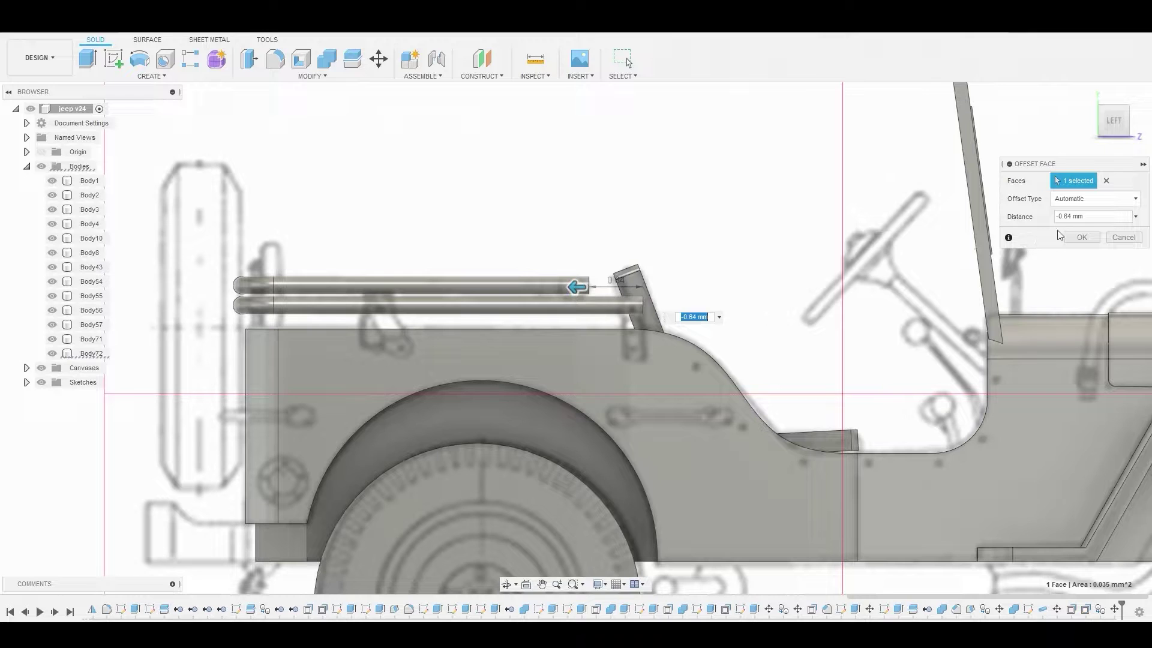
{"action": "left_click", "coordinate": [1082, 238]}
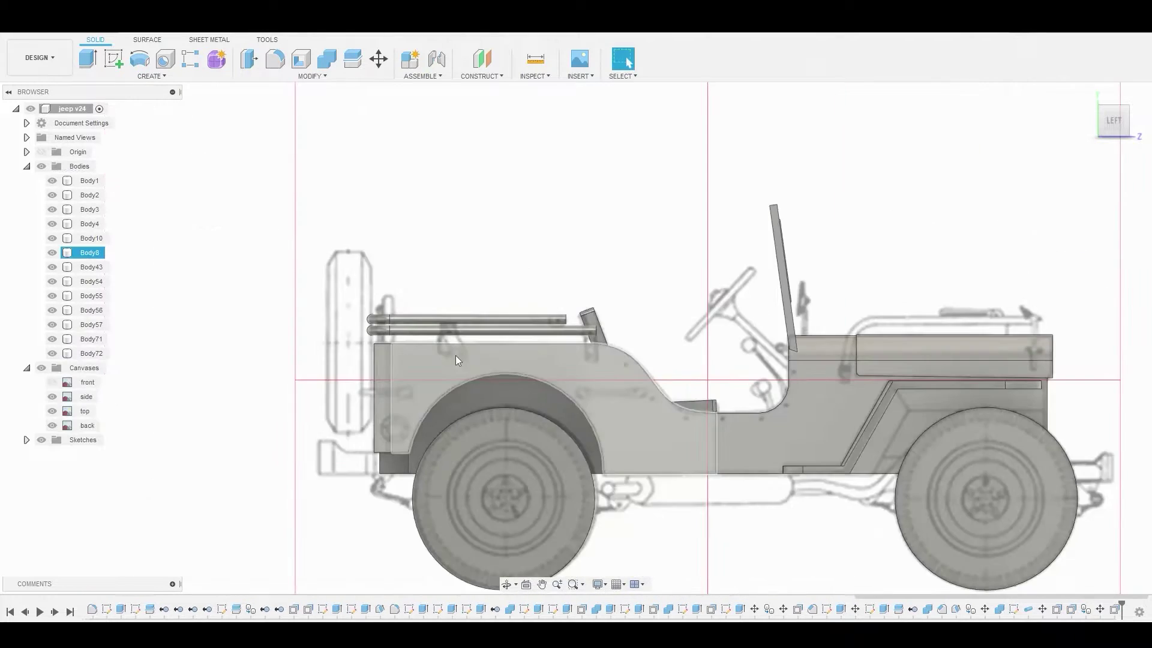
- Move Body71 slightly upward in Y
{"action": "scroll", "coordinate": [444, 318], "scroll_direction": "up", "scroll_amount": 6}
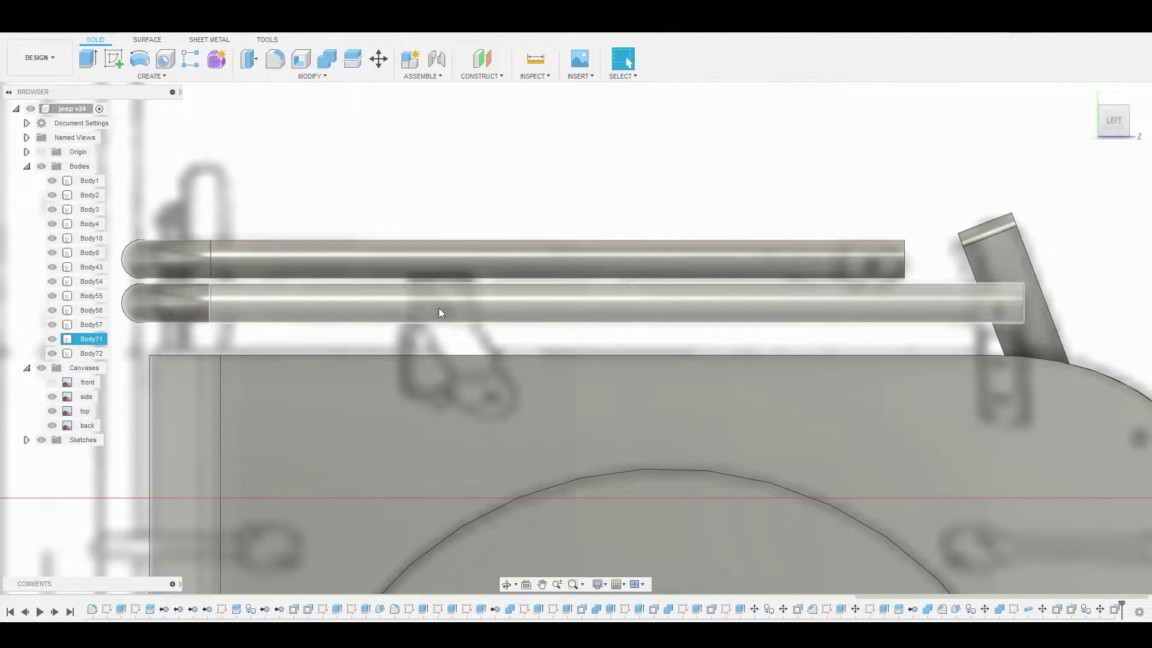
{"action": "right_click", "coordinate": [91, 339]}
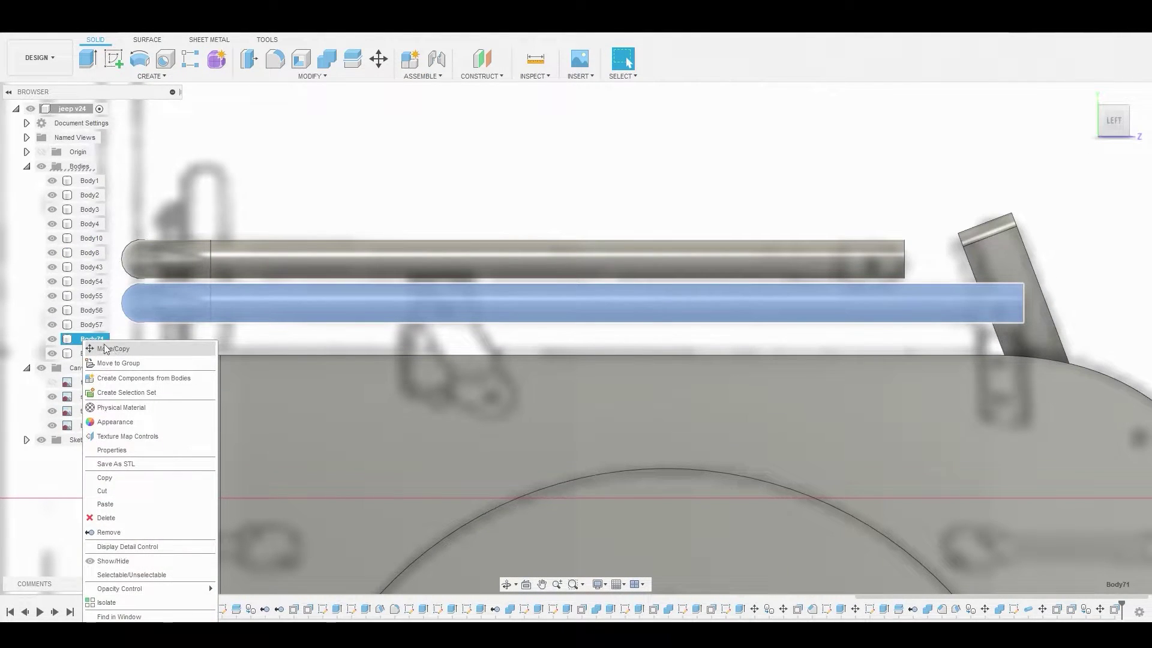
{"action": "left_click", "coordinate": [105, 345]}
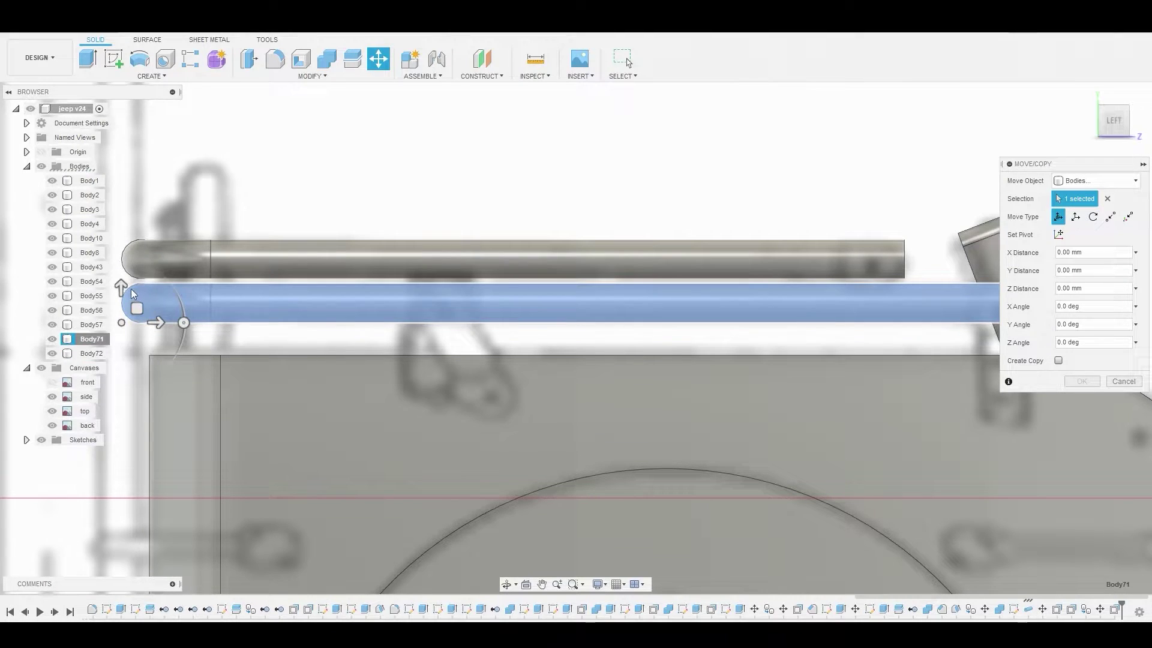
{"action": "left_click", "coordinate": [122, 287]}
{"action": "left_click_drag", "start_coordinate": [121, 288], "coordinate": [121, 282]}
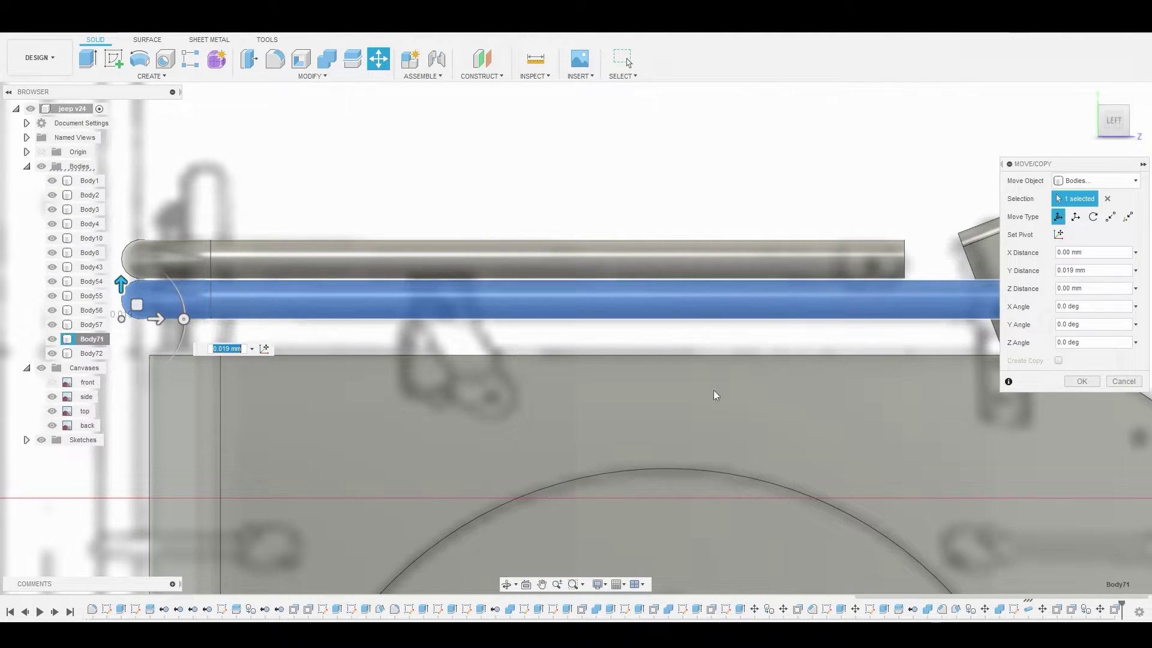
{"action": "left_click", "coordinate": [1081, 381]}
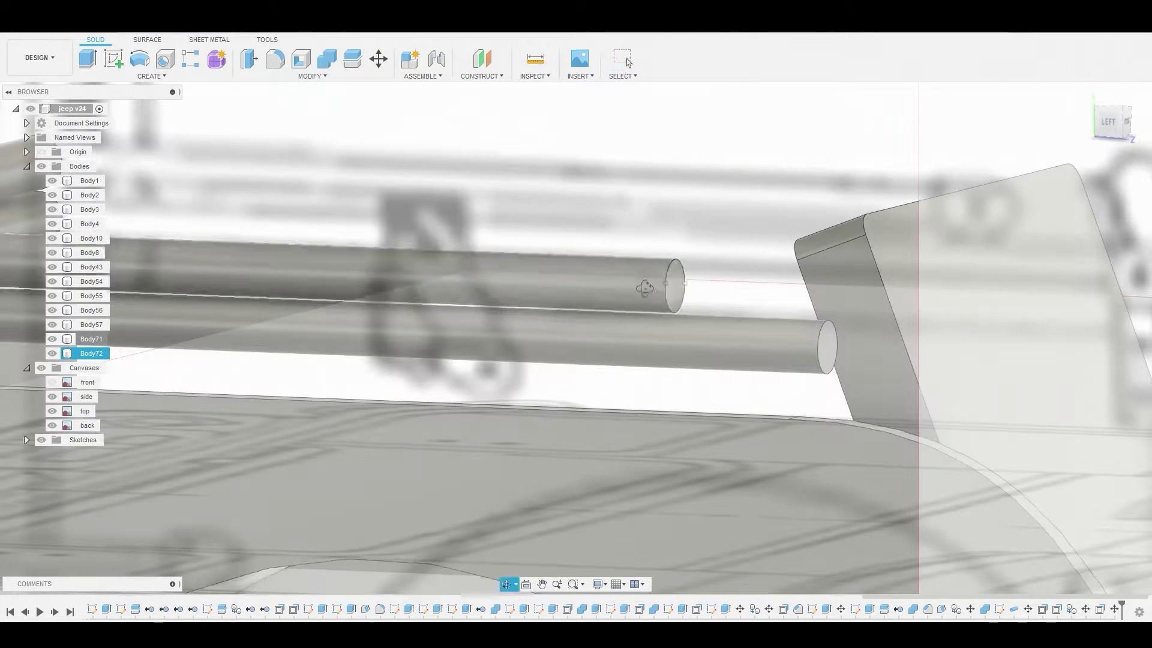
- Press Pull the other rod's end face inward by 1.008 mm
{"action": "left_click", "coordinate": [672, 286]}
{"action": "right_click", "coordinate": [672, 287]}
{"action": "left_click", "coordinate": [711, 273]}
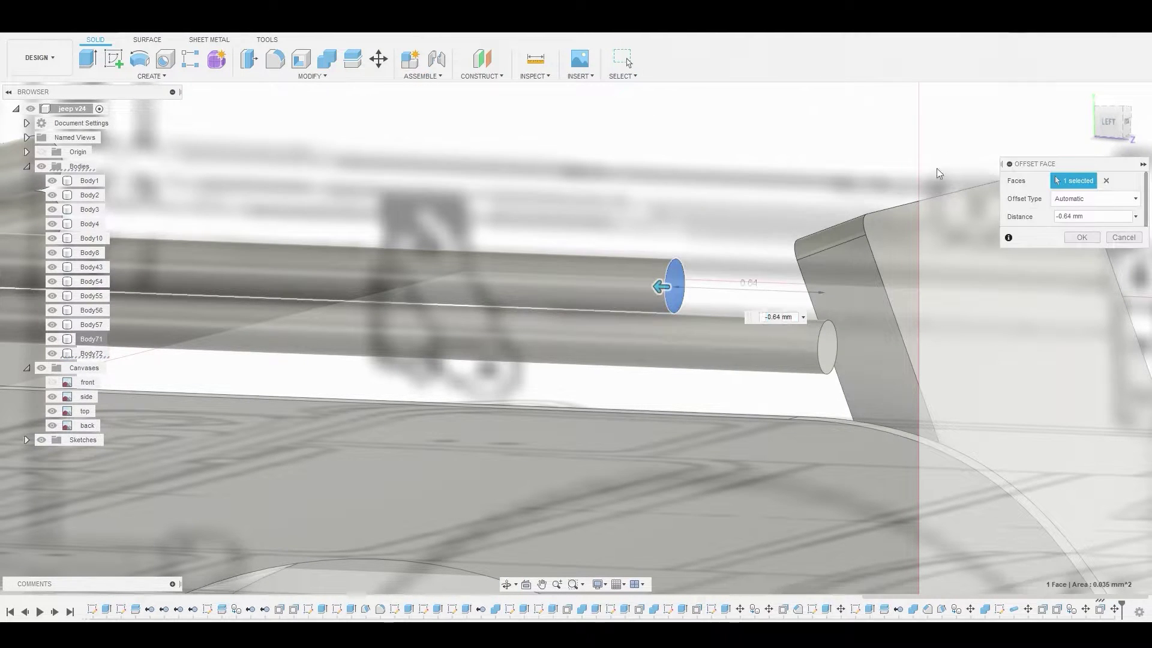
{"action": "left_click", "coordinate": [1108, 121]}
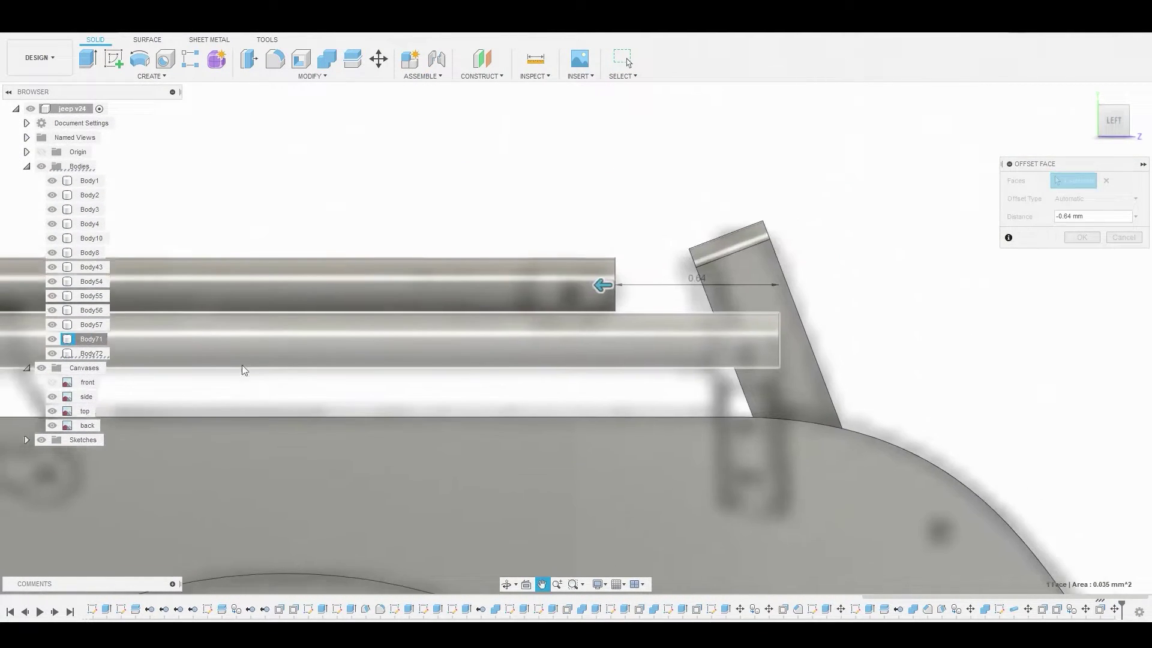
{"action": "left_click_drag", "start_coordinate": [594, 288], "coordinate": [506, 293]}
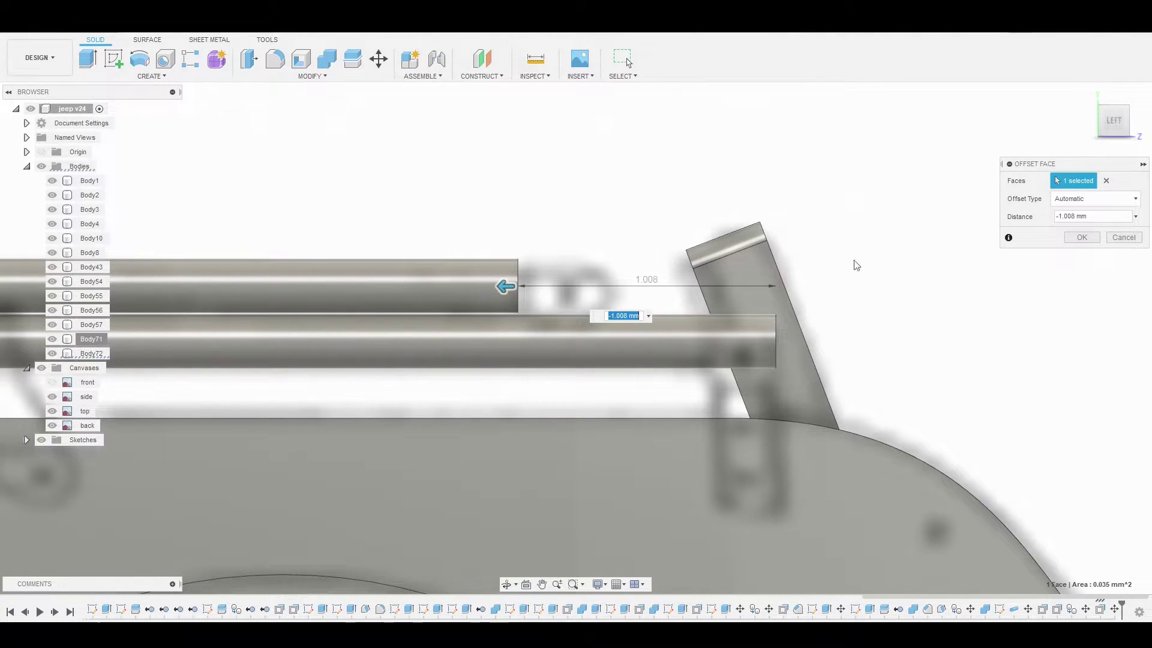
{"action": "left_click", "coordinate": [1062, 243]}
{"action": "middle_click_drag", "start_coordinate": [995, 241], "coordinate": [418, 298], "text": "shift"}
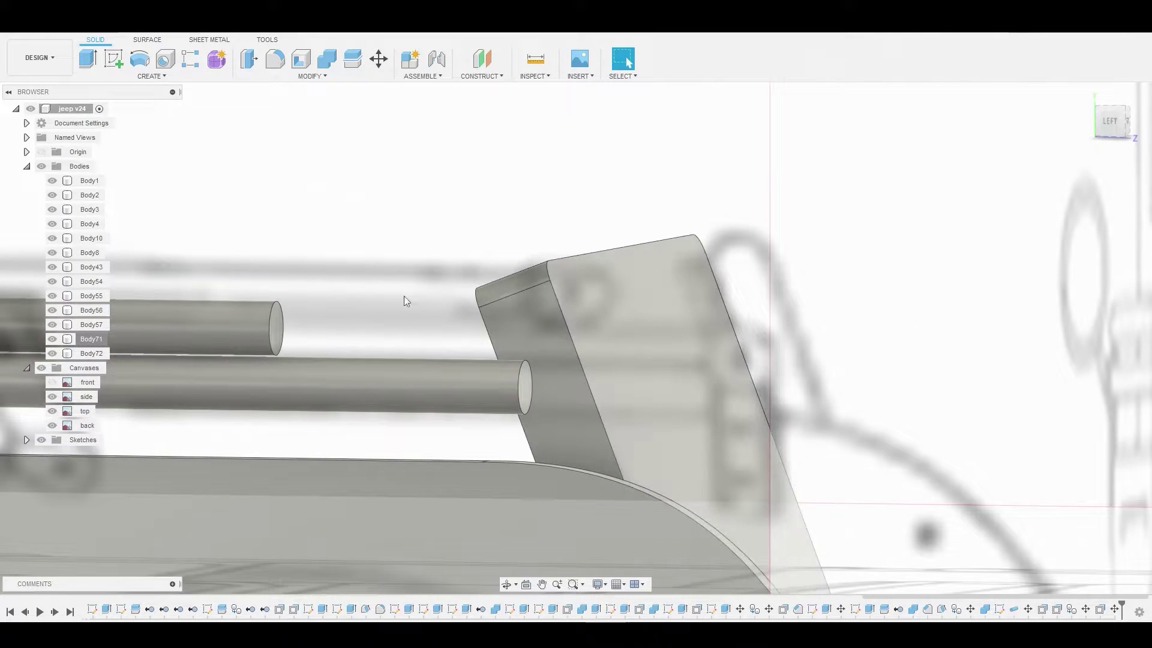
- Sketch on the upper rod's end face and offset its circle 0.016 mm outward
{"action": "left_click", "coordinate": [276, 315]}
{"action": "left_click", "coordinate": [113, 60]}
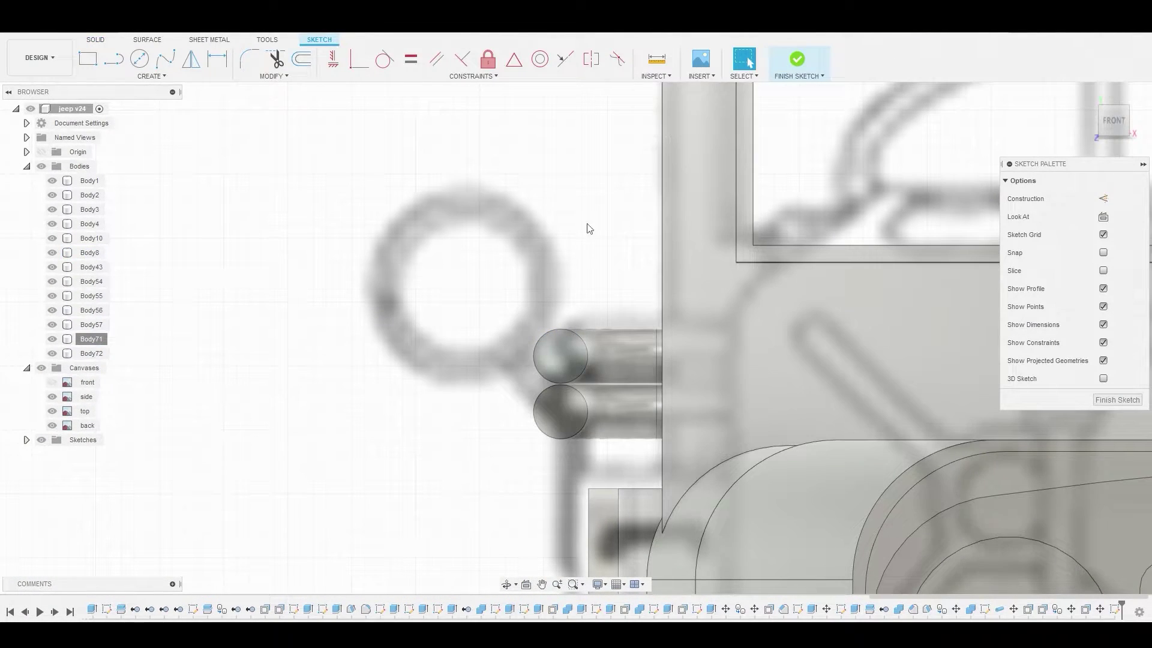
{"action": "left_click", "coordinate": [303, 65]}
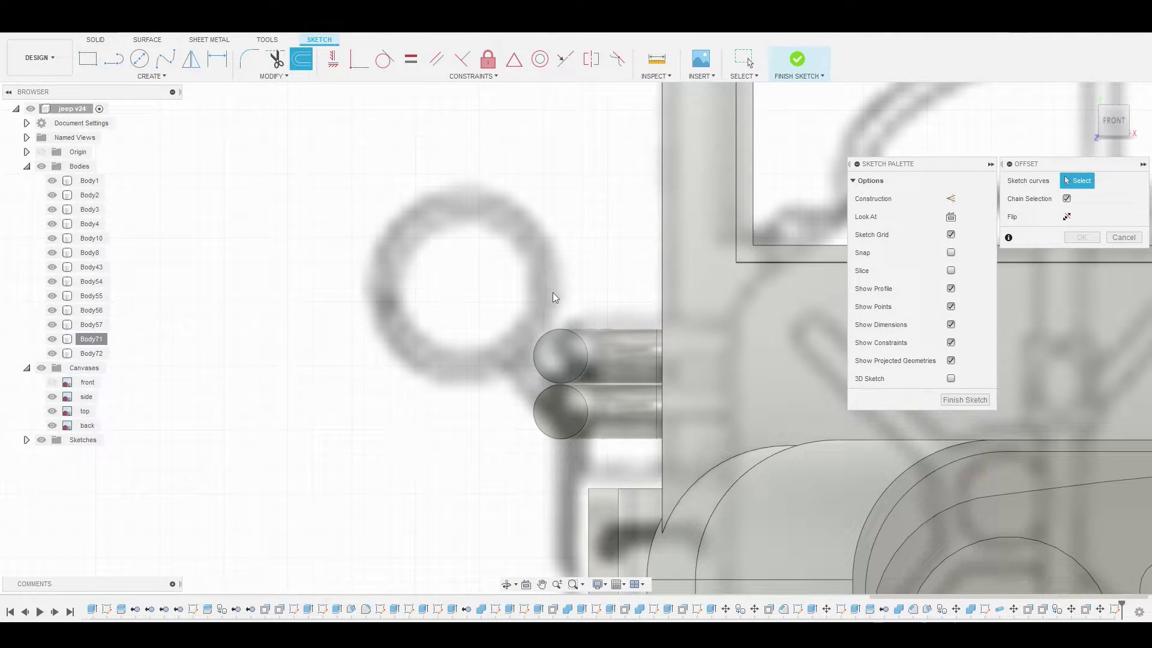
{"action": "left_click", "coordinate": [574, 337]}
{"action": "left_click_drag", "start_coordinate": [699, 111], "coordinate": [546, 300]}
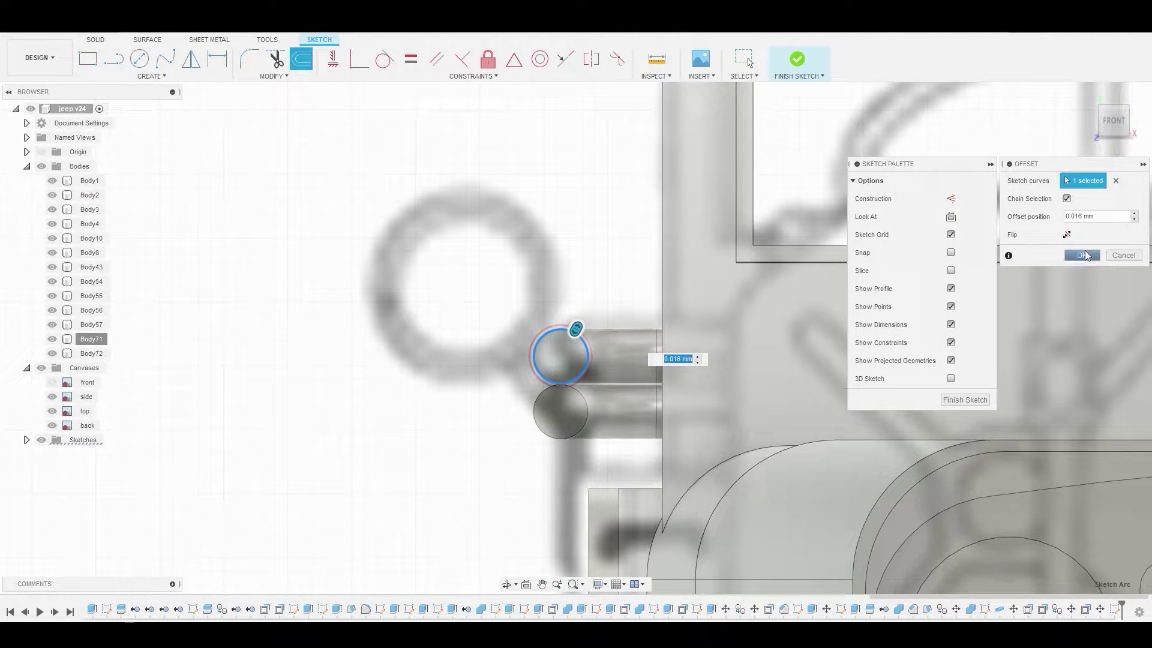
{"action": "left_click", "coordinate": [1084, 255]}
- Extrude the ring and inner circle 0.424 mm as a new collar body
{"action": "scroll", "coordinate": [676, 353], "scroll_direction": "up", "scroll_amount": 3}
{"action": "left_click", "coordinate": [394, 292]}
{"action": "left_click", "coordinate": [397, 308], "text": "shift"}
{"action": "right_click", "coordinate": [397, 308]}
{"action": "left_click", "coordinate": [432, 266]}
{"action": "scroll", "coordinate": [432, 267], "scroll_direction": "down", "scroll_amount": 5}
{"action": "middle_click_drag", "start_coordinate": [432, 267], "coordinate": [1146, 114], "text": "shift"}
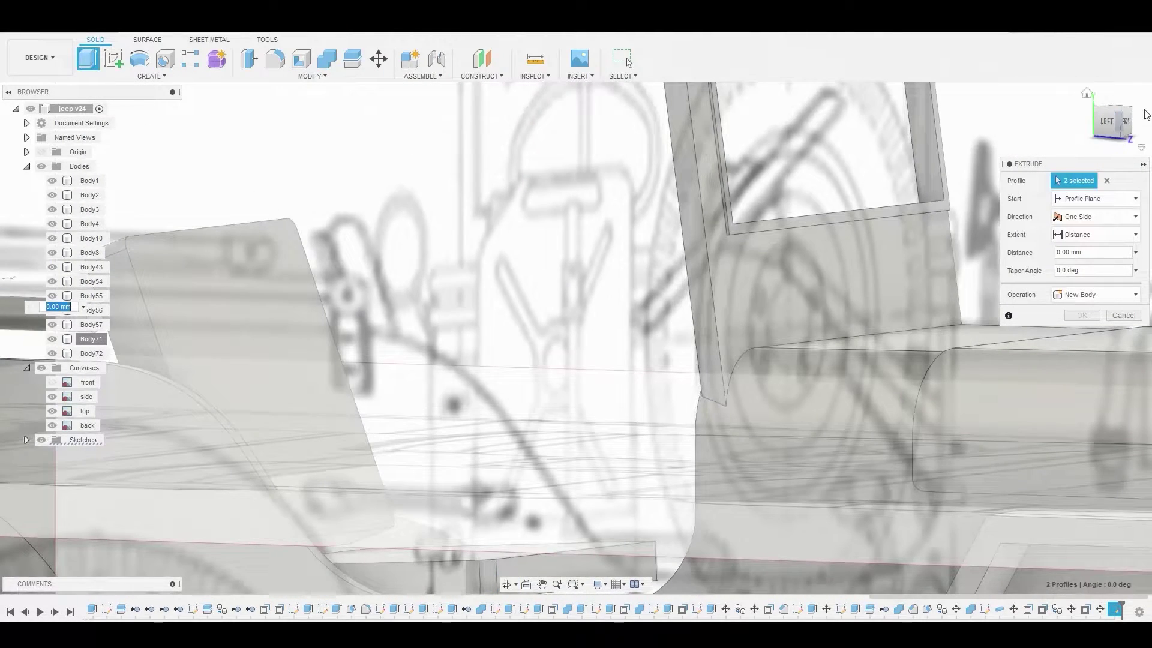
{"action": "left_click", "coordinate": [1108, 122]}
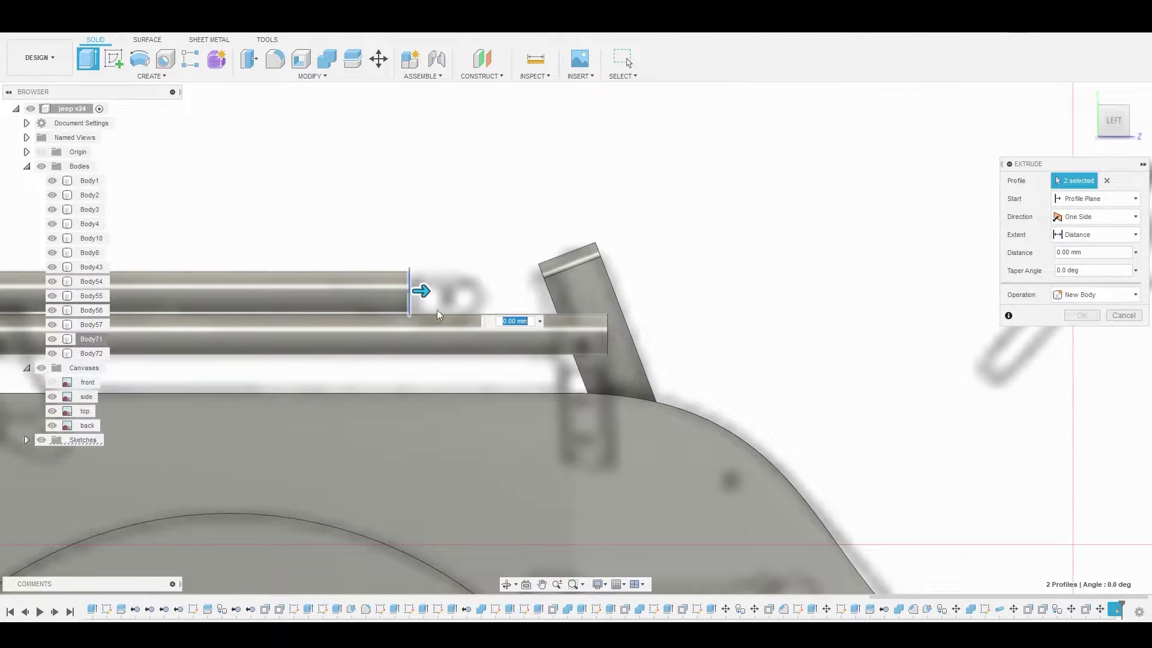
{"action": "scroll", "coordinate": [420, 289], "scroll_direction": "up", "scroll_amount": 3}
{"action": "left_click_drag", "start_coordinate": [415, 293], "coordinate": [556, 294]}
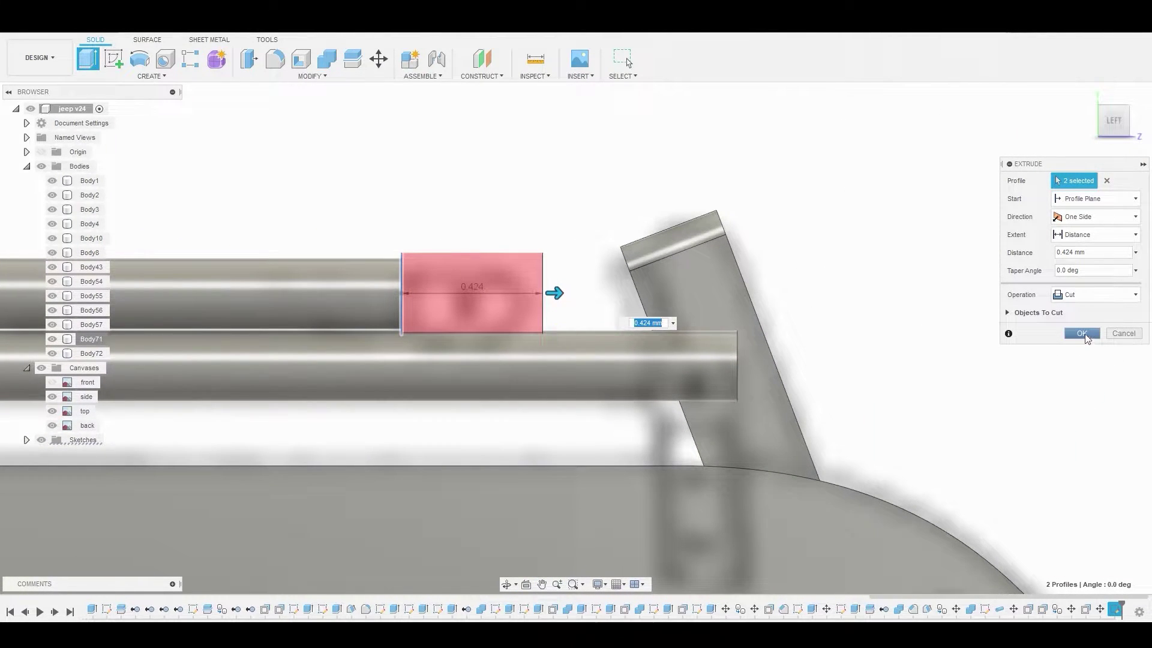
{"action": "left_click", "coordinate": [1087, 294]}
{"action": "left_click", "coordinate": [1093, 352]}
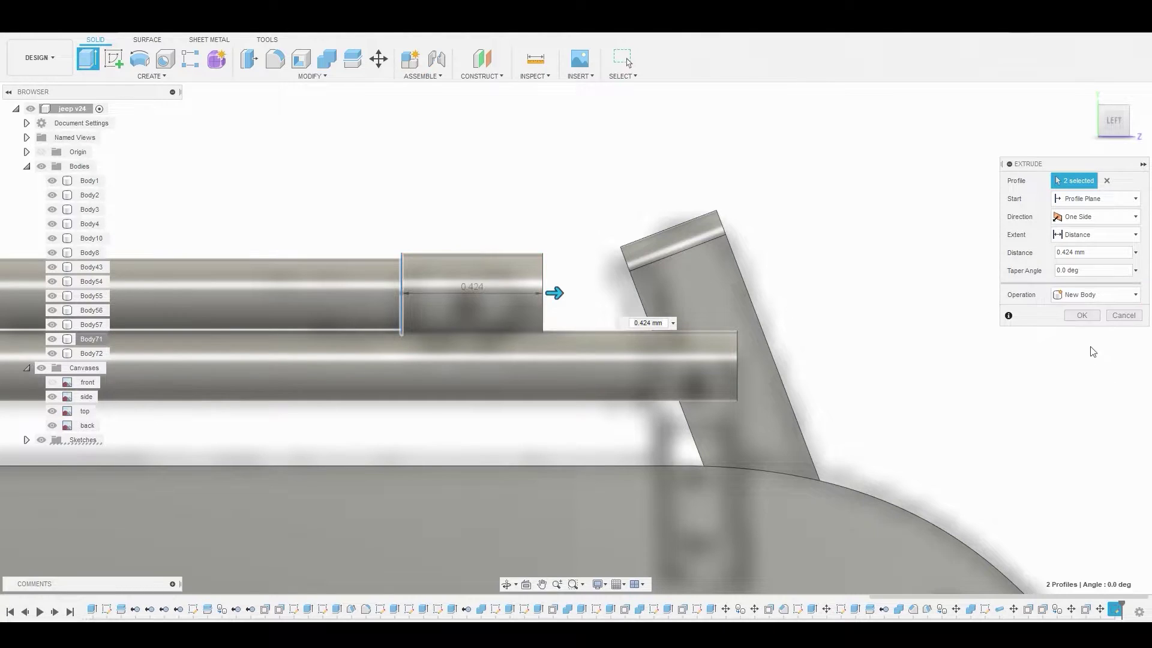
{"action": "left_click", "coordinate": [1081, 316]}
- Combine with Join, using upper rod Body72 as the target and collar Body73 as the tool
{"action": "left_click", "coordinate": [327, 58]}
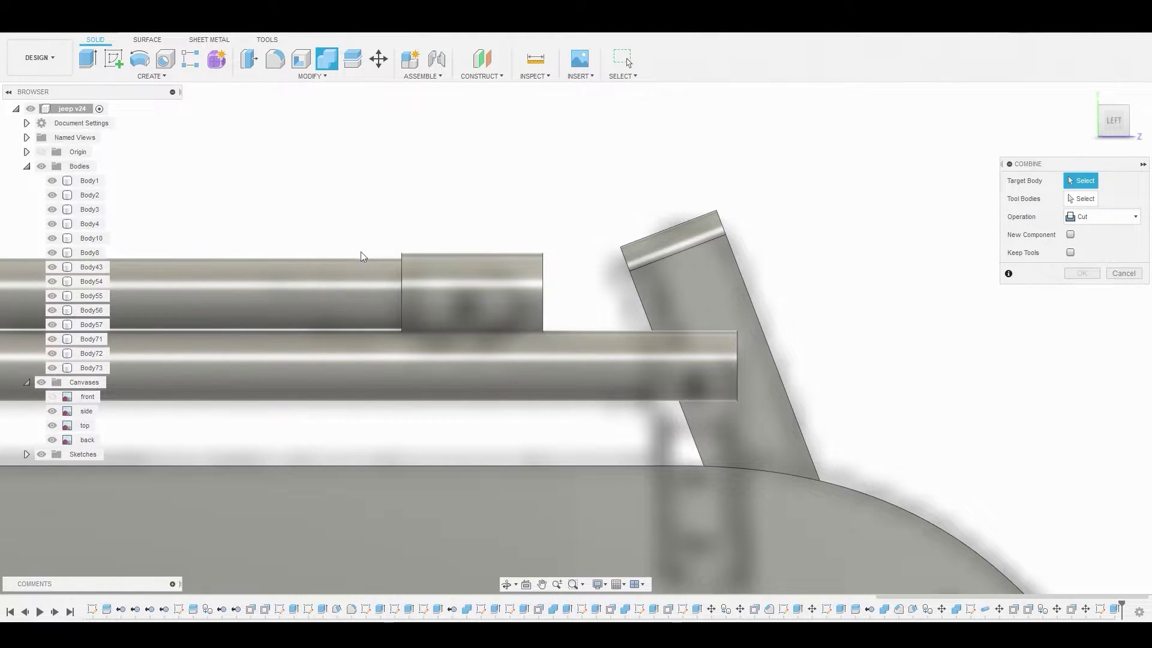
{"action": "left_click", "coordinate": [378, 267]}
{"action": "left_click", "coordinate": [479, 273]}
{"action": "left_click", "coordinate": [1086, 217]}
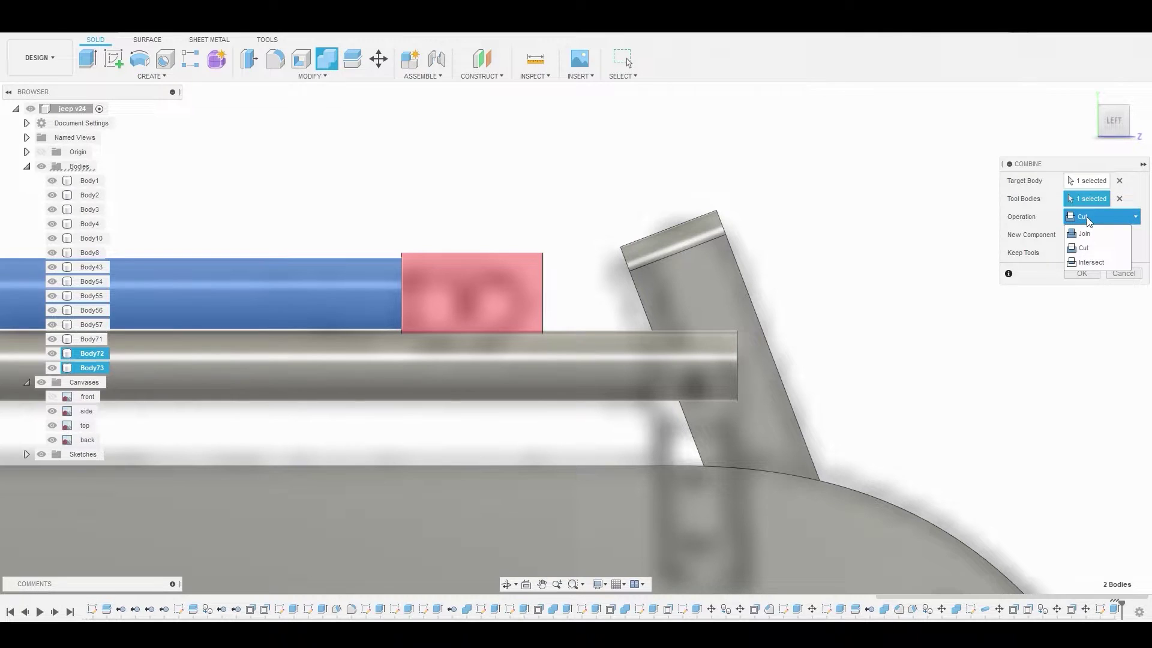
{"action": "left_click", "coordinate": [1088, 230]}
{"action": "left_click", "coordinate": [1090, 273]}
{"action": "middle_click_drag", "start_coordinate": [612, 303], "coordinate": [613, 340], "text": "shift"}
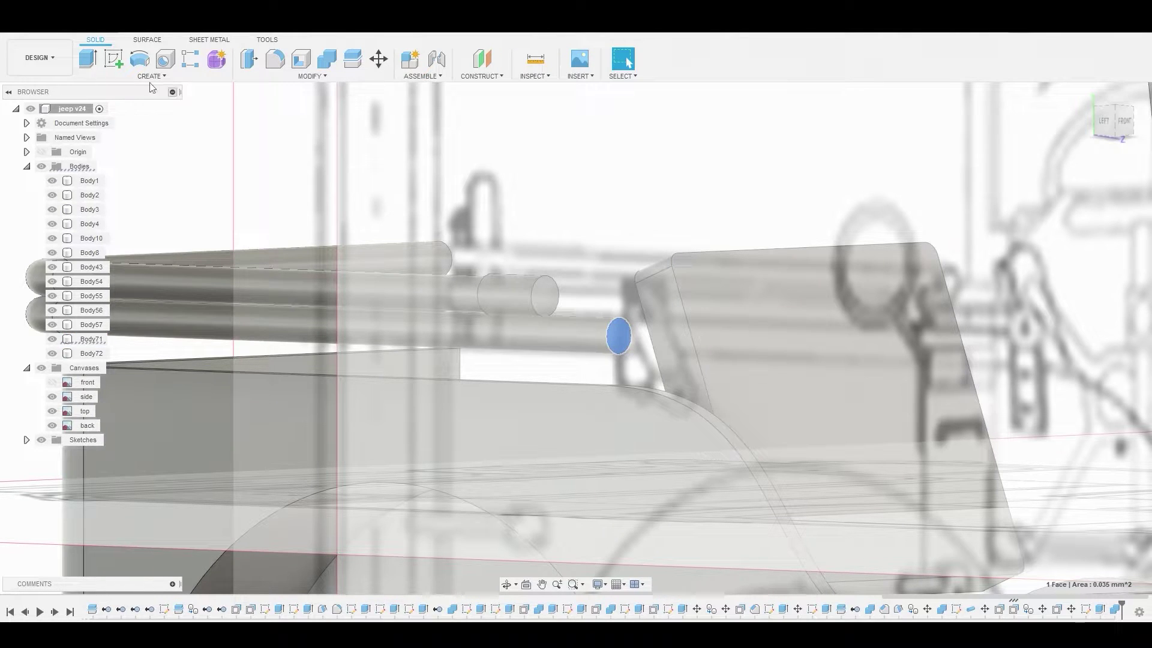
- Sketch on the lower rod's end face and offset its circle slightly outward
{"action": "left_click", "coordinate": [109, 62]}
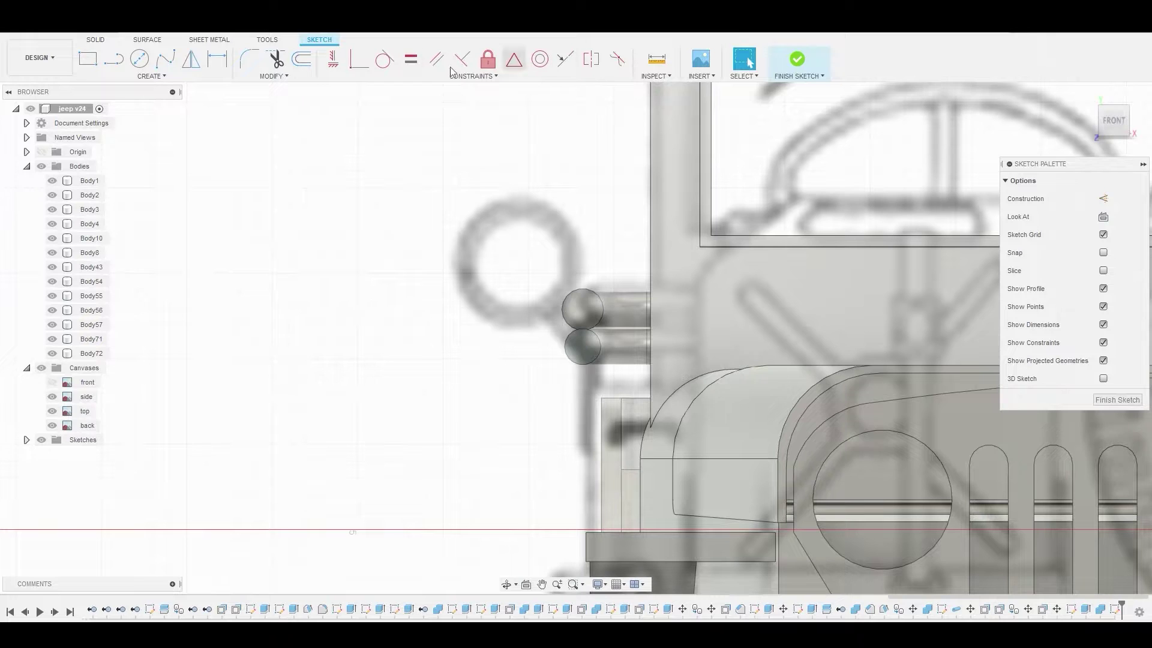
{"action": "left_click", "coordinate": [301, 59]}
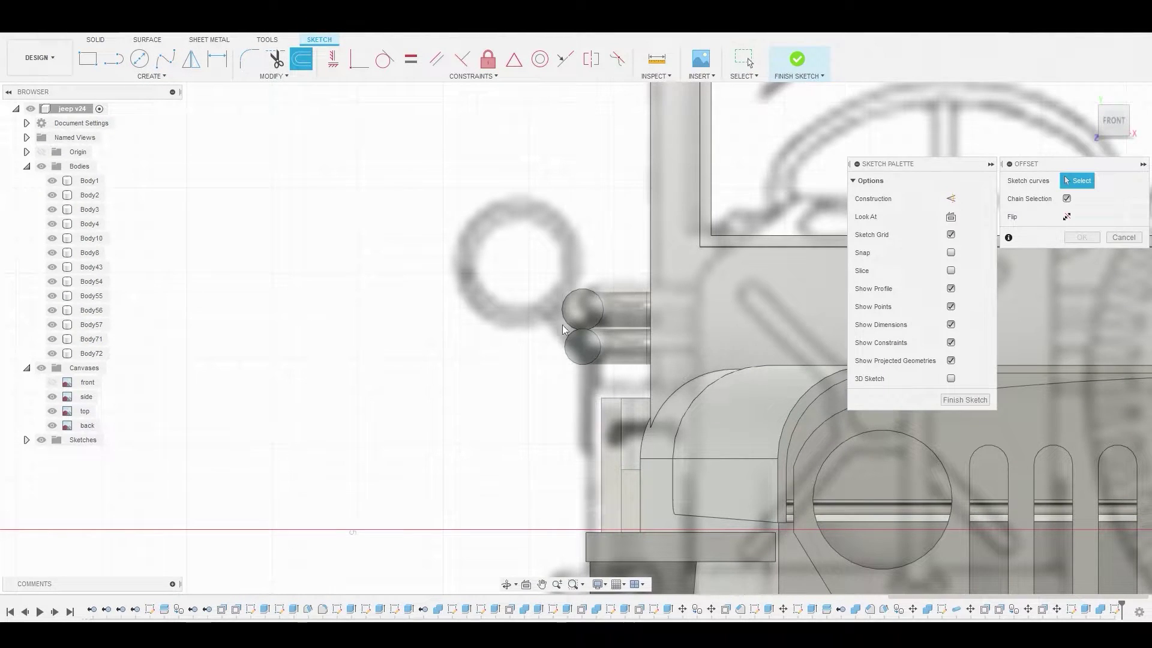
{"action": "scroll", "coordinate": [564, 329], "scroll_direction": "up", "scroll_amount": 2}
{"action": "left_click", "coordinate": [586, 355]}
{"action": "scroll", "coordinate": [839, 492], "scroll_direction": "up", "scroll_amount": 2}
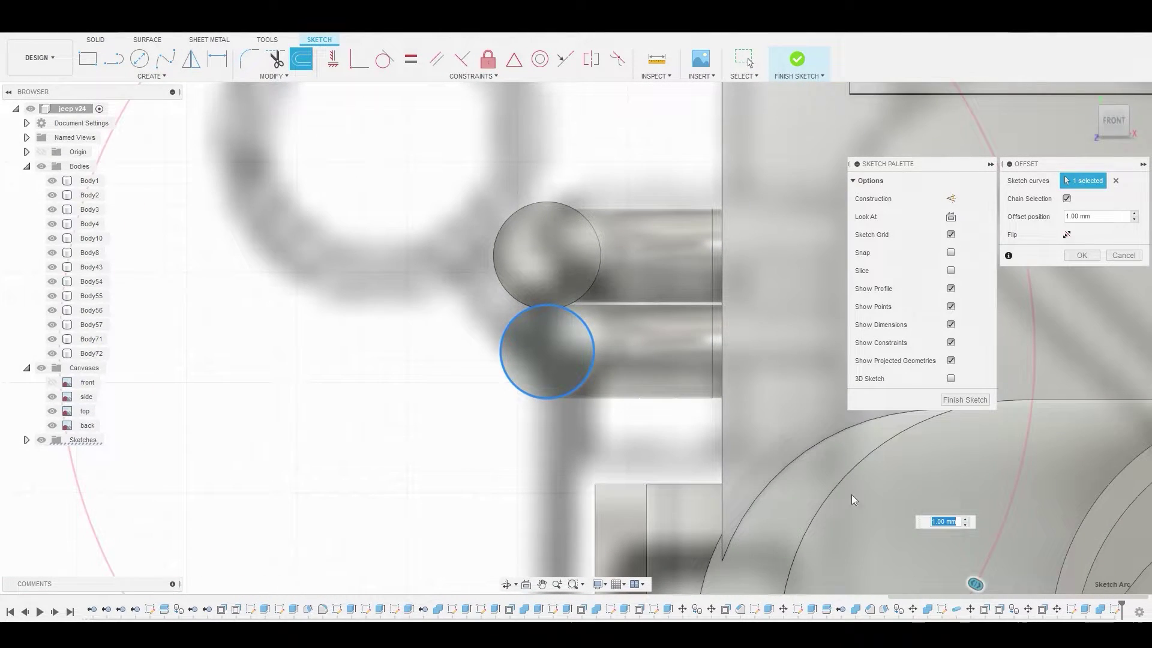
{"action": "left_click_drag", "start_coordinate": [973, 582], "coordinate": [574, 424]}
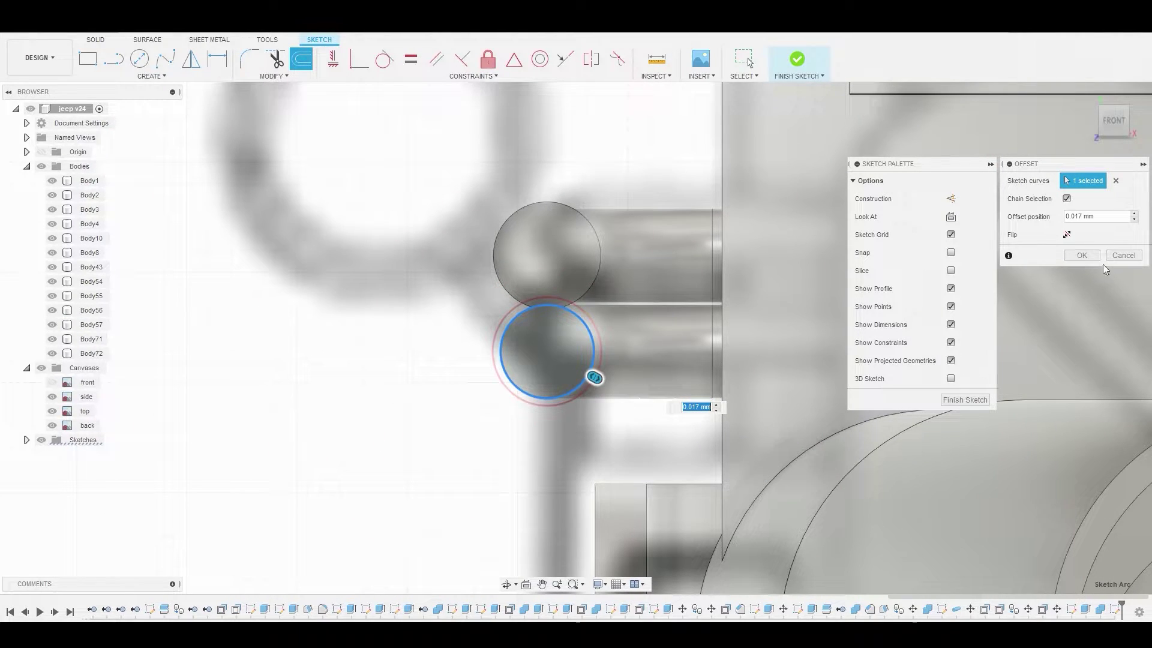
{"action": "left_click", "coordinate": [1082, 255]}
- Extrude the ring and inner circle -0.296 mm along the rod, joined to it
{"action": "scroll", "coordinate": [585, 332], "scroll_direction": "up", "scroll_amount": 2}
{"action": "left_click", "coordinate": [584, 332]}
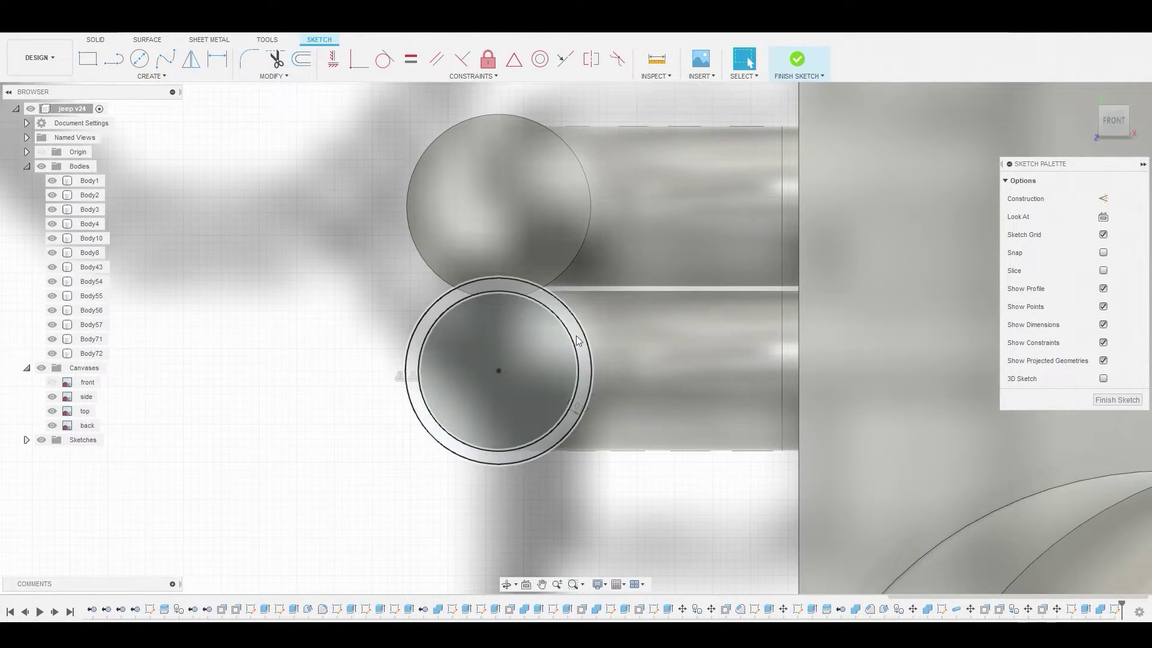
{"action": "left_click", "coordinate": [553, 341]}
{"action": "right_click", "coordinate": [553, 341]}
{"action": "left_click", "coordinate": [589, 326]}
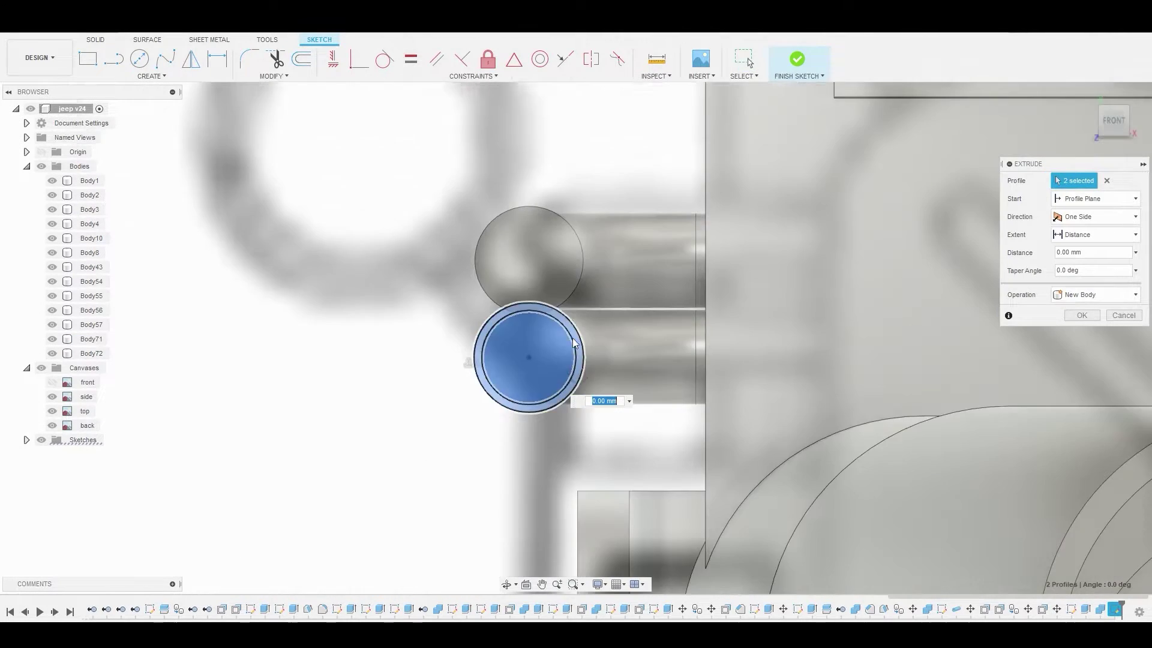
{"action": "middle_click_drag", "start_coordinate": [546, 319], "coordinate": [1118, 150], "text": "shift"}
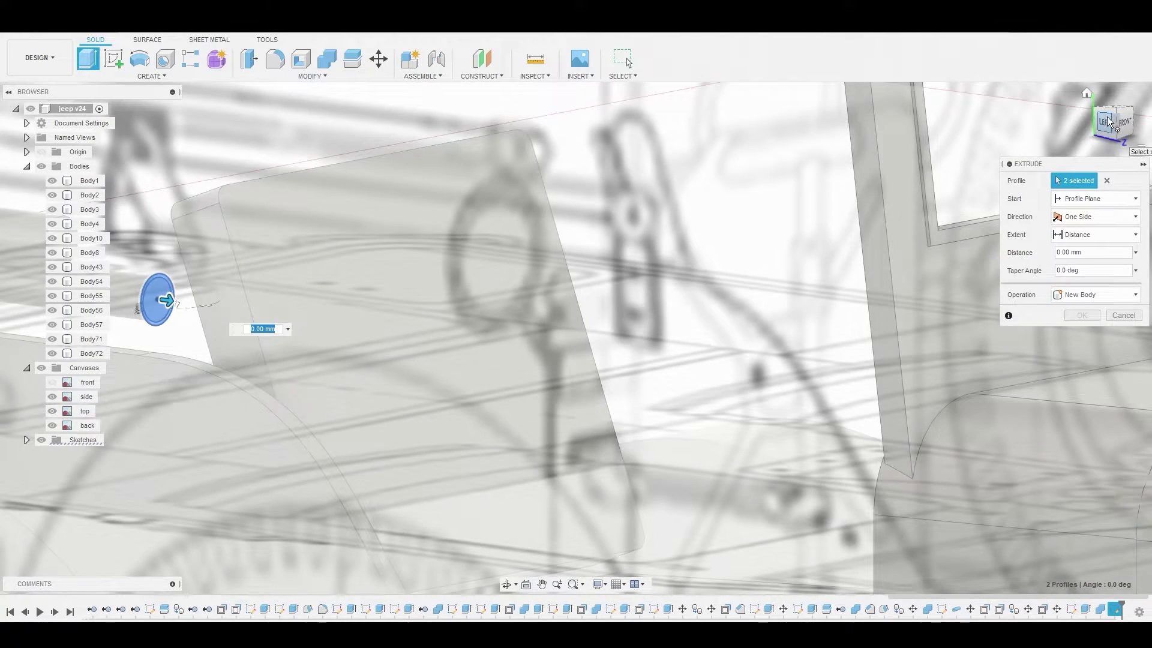
{"action": "left_click", "coordinate": [1109, 123]}
{"action": "scroll", "coordinate": [476, 347], "scroll_direction": "down", "scroll_amount": 2}
{"action": "middle_click_drag", "start_coordinate": [387, 319], "coordinate": [474, 338]}
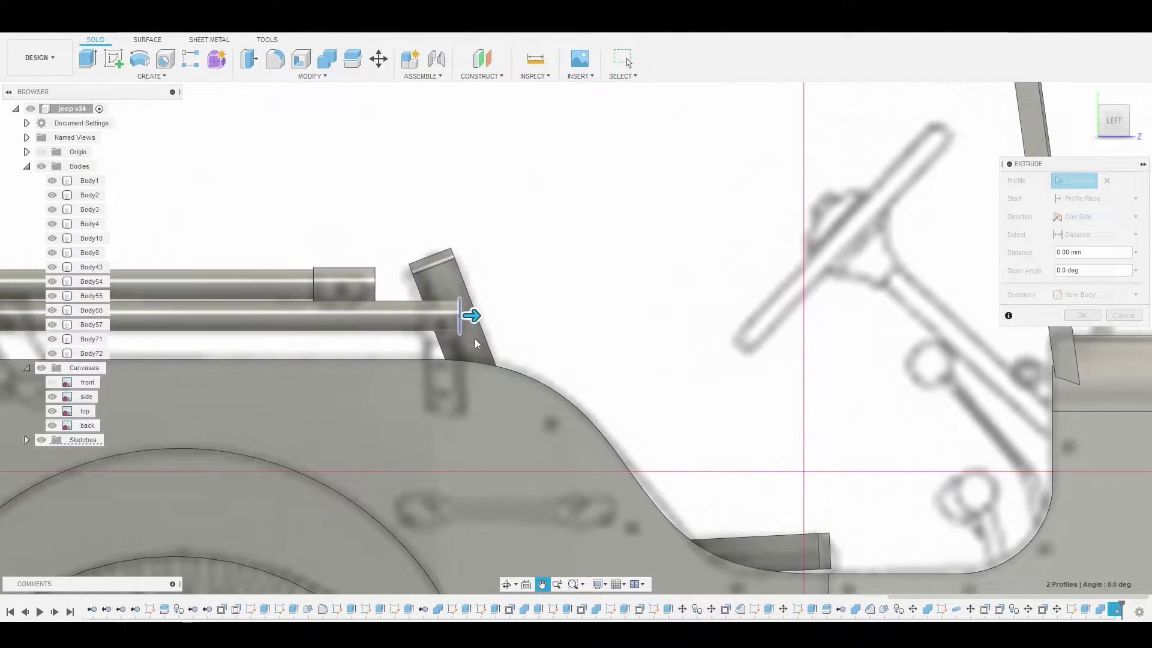
{"action": "scroll", "coordinate": [475, 343], "scroll_direction": "up", "scroll_amount": 2}
{"action": "left_click_drag", "start_coordinate": [492, 317], "coordinate": [414, 323]}
{"action": "middle_click_drag", "start_coordinate": [501, 278], "coordinate": [483, 287], "text": "shift"}
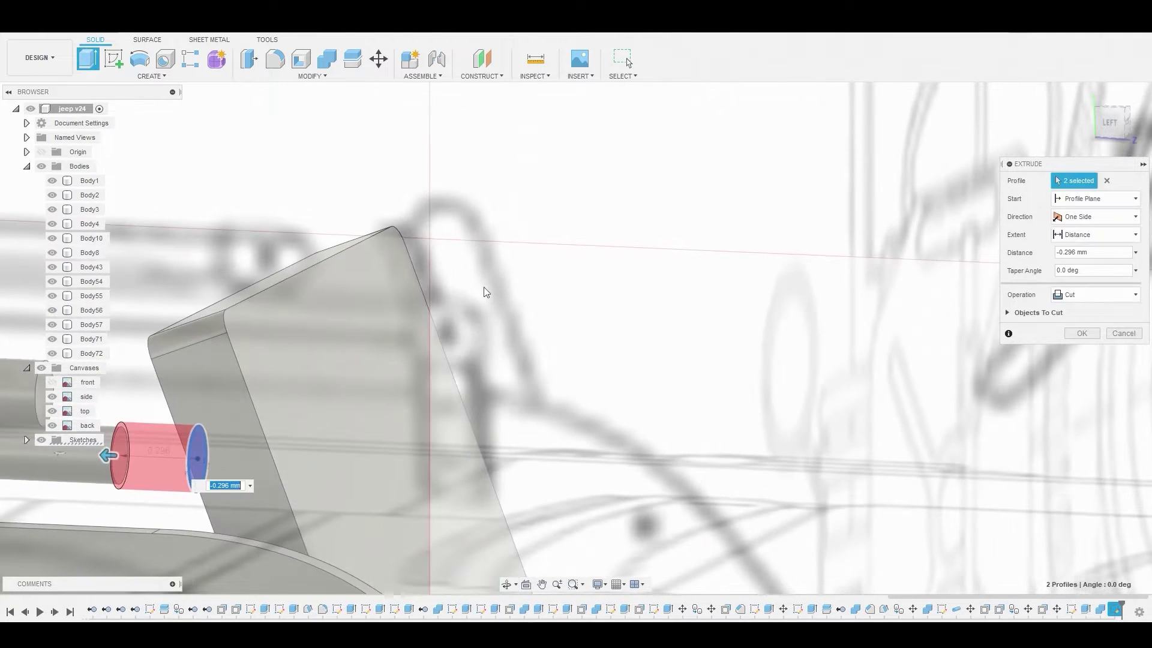
{"action": "left_click", "coordinate": [1097, 294]}
{"action": "left_click", "coordinate": [1079, 313]}
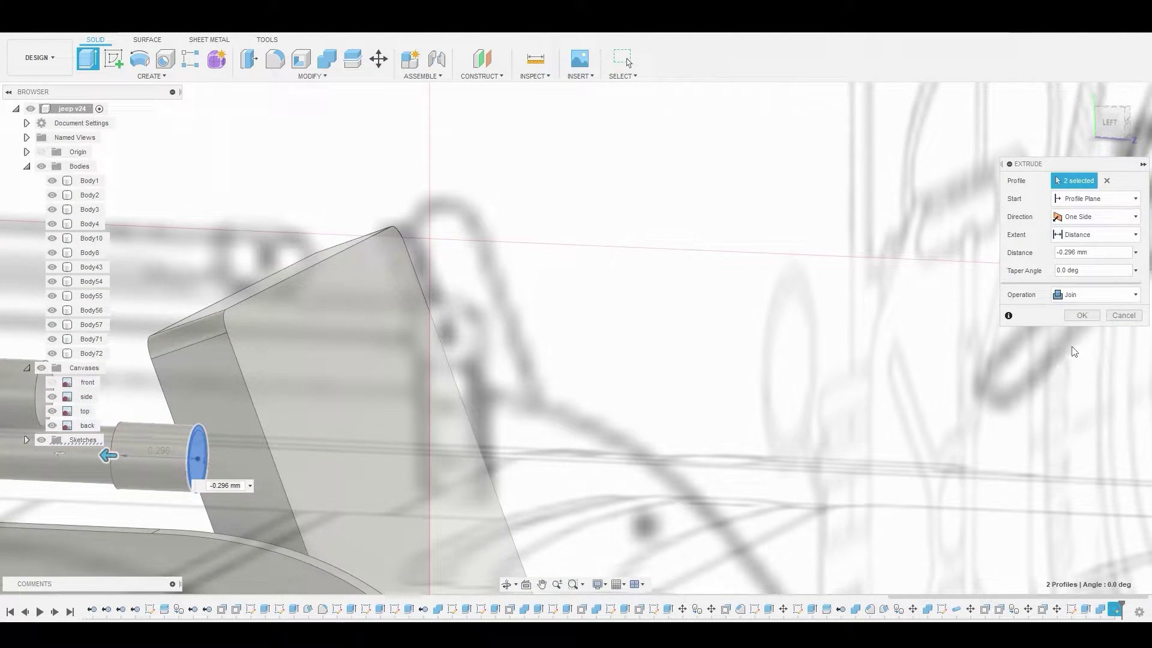
{"action": "left_click", "coordinate": [1075, 310]}
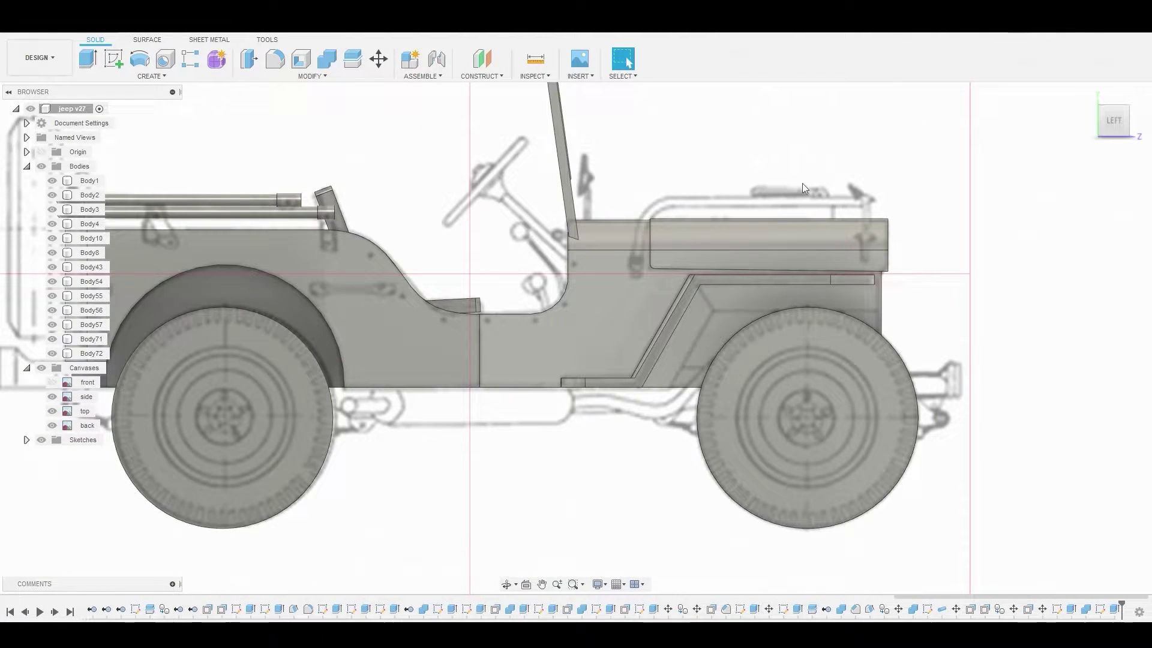
- Split the jeep side body Body8 with the angled plane, creating Body74
{"action": "left_click", "coordinate": [320, 77]}
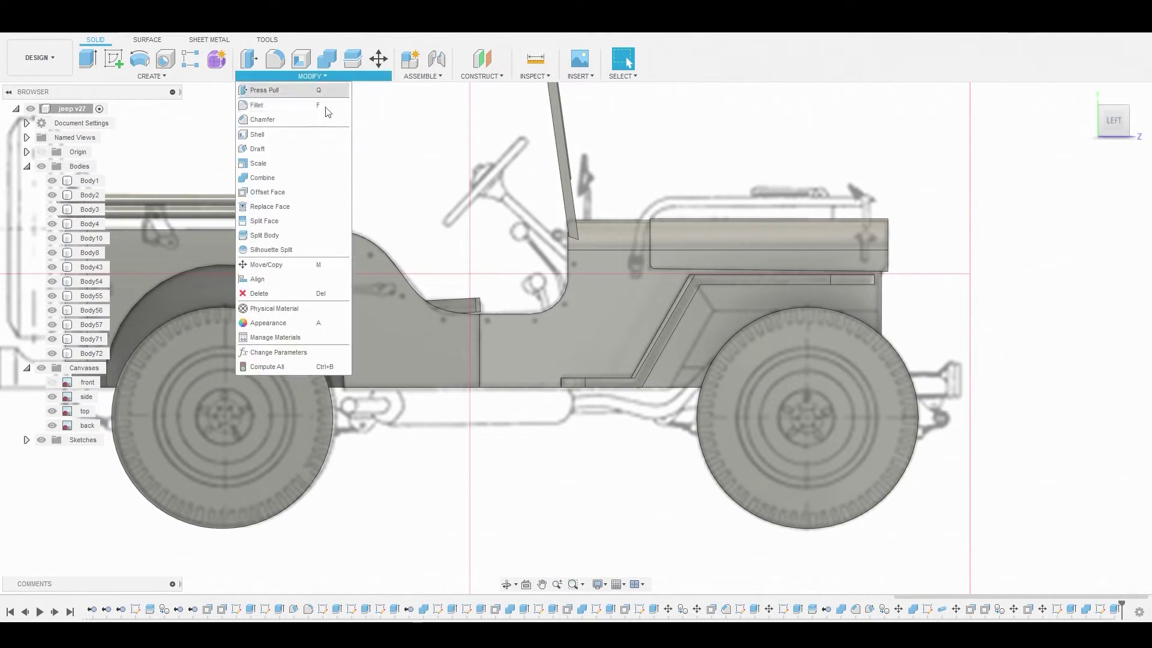
{"action": "left_click", "coordinate": [271, 240]}
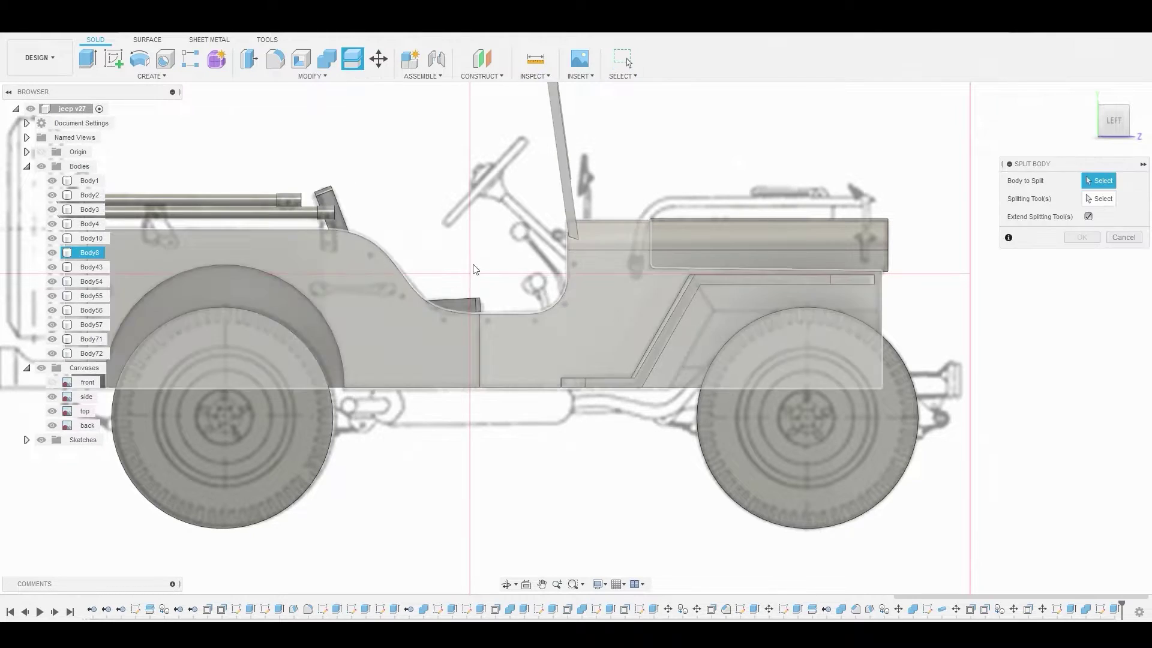
{"action": "left_click", "coordinate": [624, 283]}
{"action": "left_click", "coordinate": [1102, 198]}
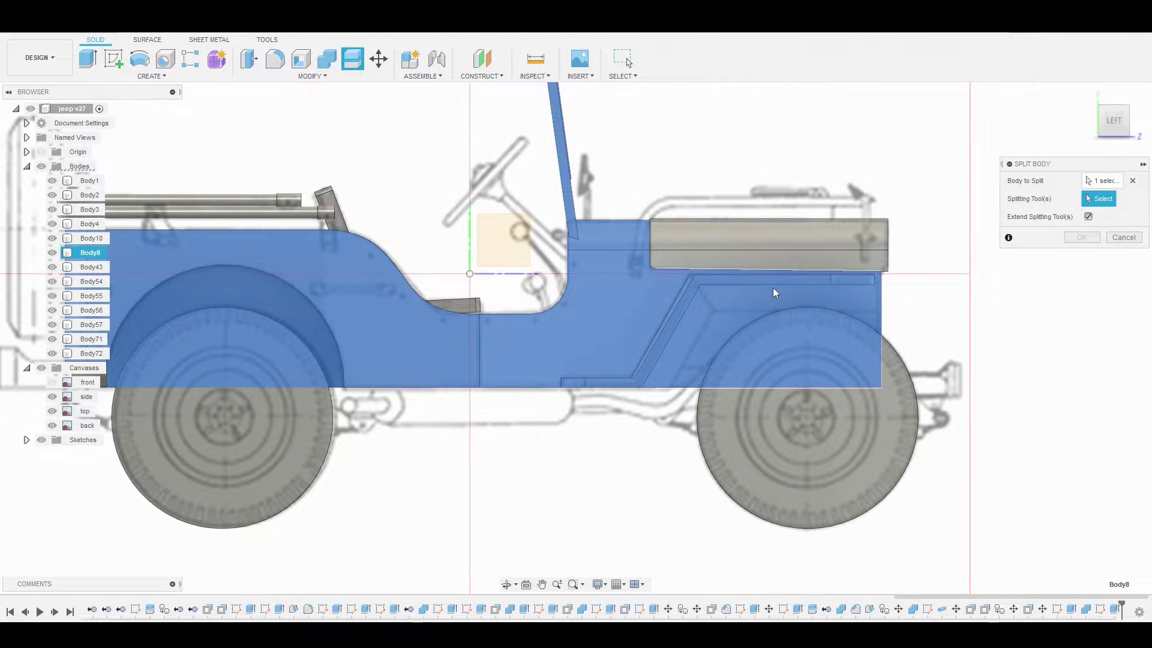
{"action": "middle_click_drag", "start_coordinate": [772, 286], "coordinate": [735, 294], "text": "shift"}
{"action": "scroll", "coordinate": [699, 313], "scroll_direction": "up", "scroll_amount": 5}
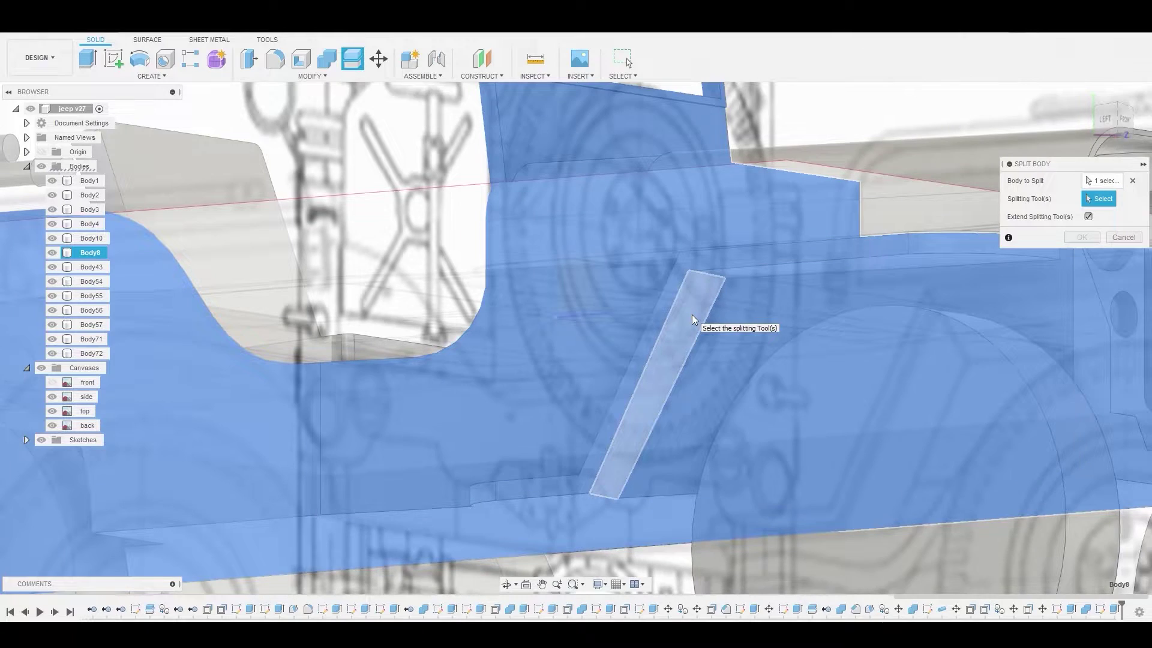
{"action": "left_click", "coordinate": [692, 314]}
{"action": "left_click", "coordinate": [1093, 238]}
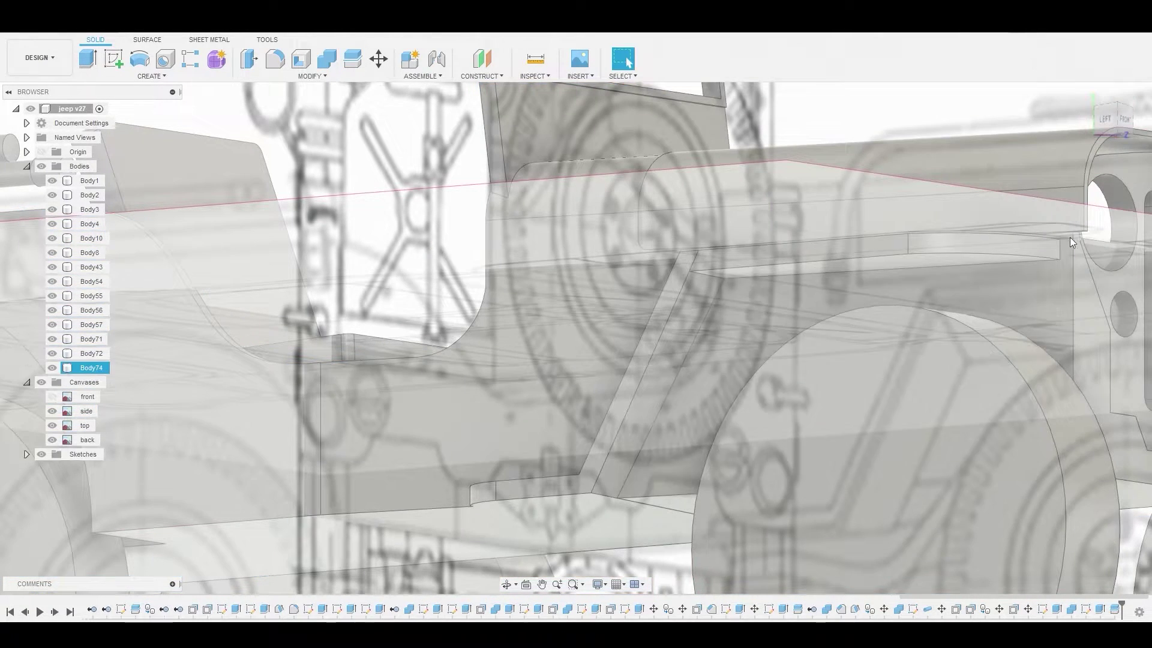
- Hide the reference canvases and split the fender body Body74 with a face, creating Body75
{"action": "scroll", "coordinate": [798, 207], "scroll_direction": "down", "scroll_amount": 5}
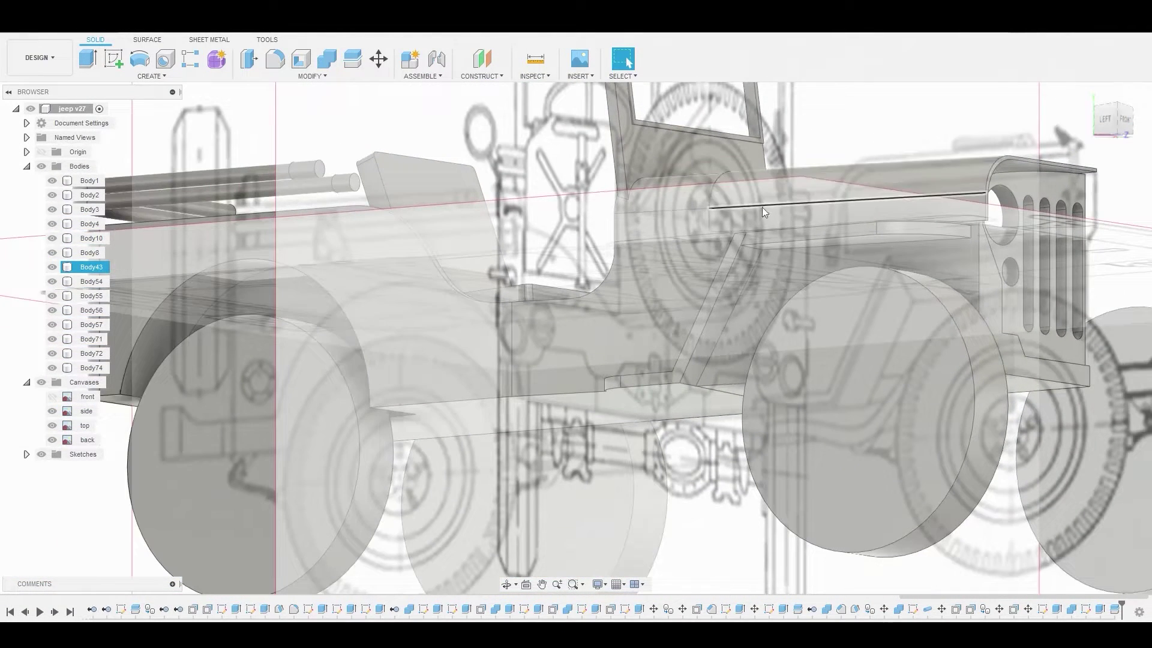
{"action": "left_click", "coordinate": [42, 384]}
{"action": "scroll", "coordinate": [794, 210], "scroll_direction": "down", "scroll_amount": 3}
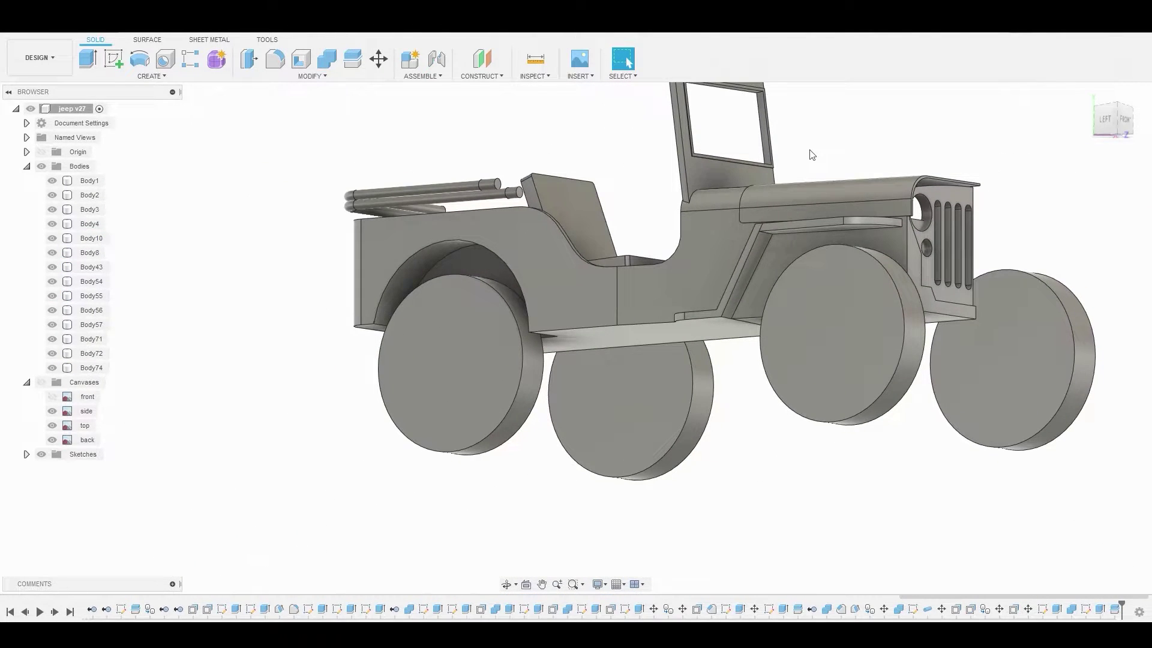
{"action": "right_click", "coordinate": [810, 151]}
{"action": "left_click", "coordinate": [812, 116]}
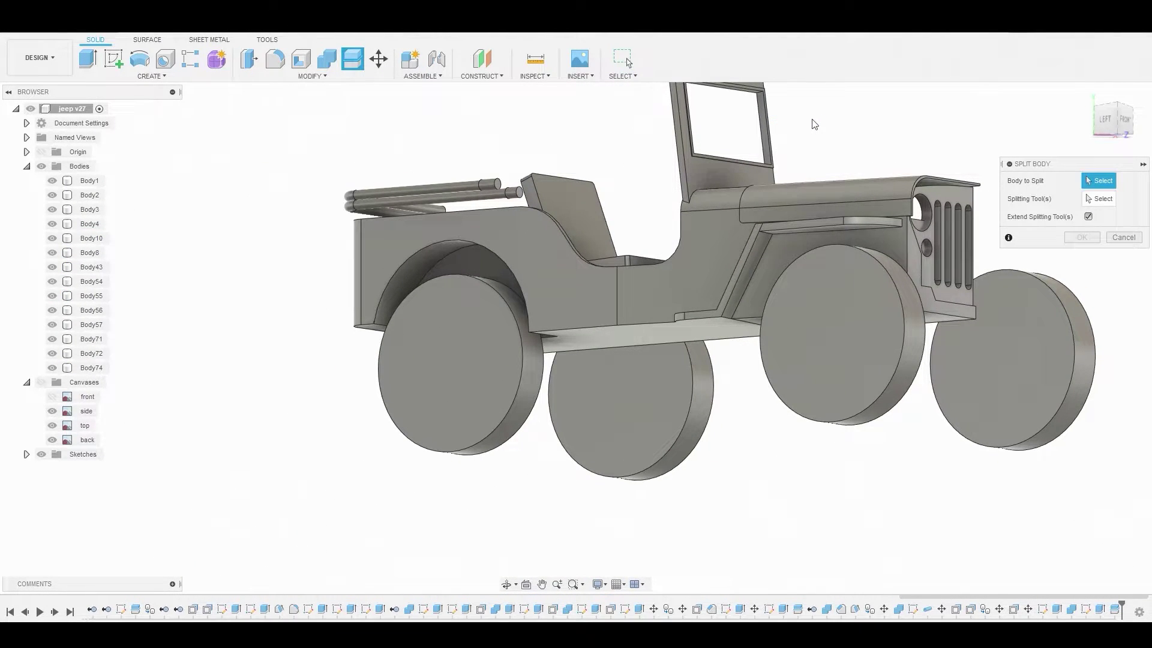
{"action": "left_click", "coordinate": [791, 236]}
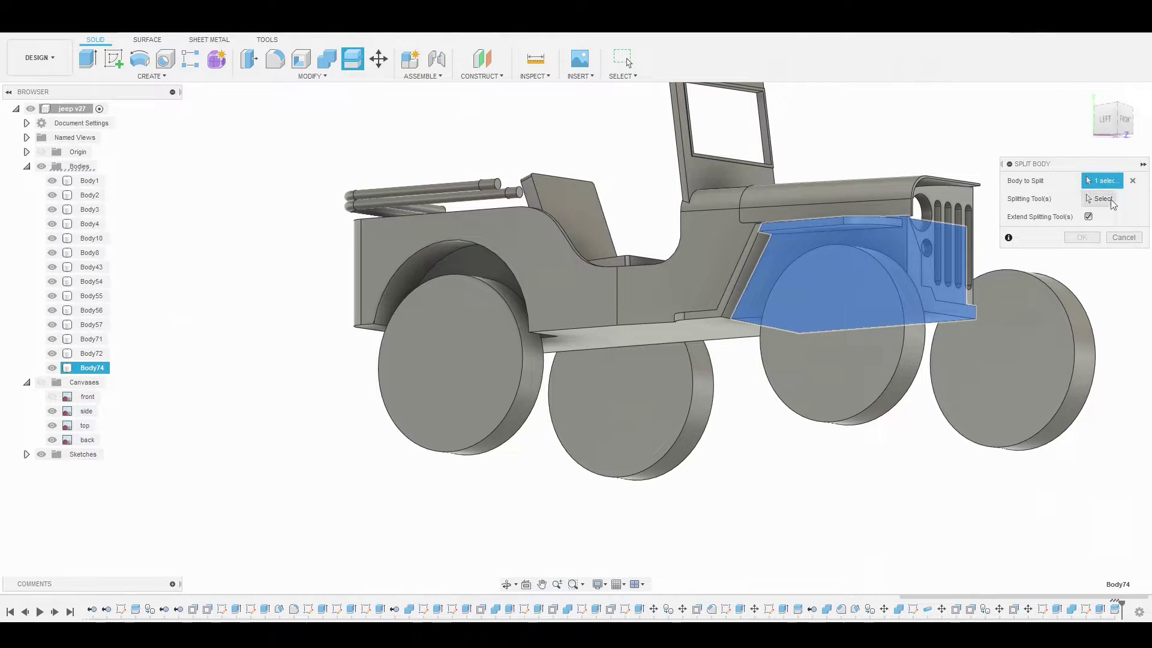
{"action": "middle_click_drag", "start_coordinate": [732, 216], "coordinate": [780, 180], "text": "shift"}
{"action": "scroll", "coordinate": [862, 142], "scroll_direction": "up", "scroll_amount": 5}
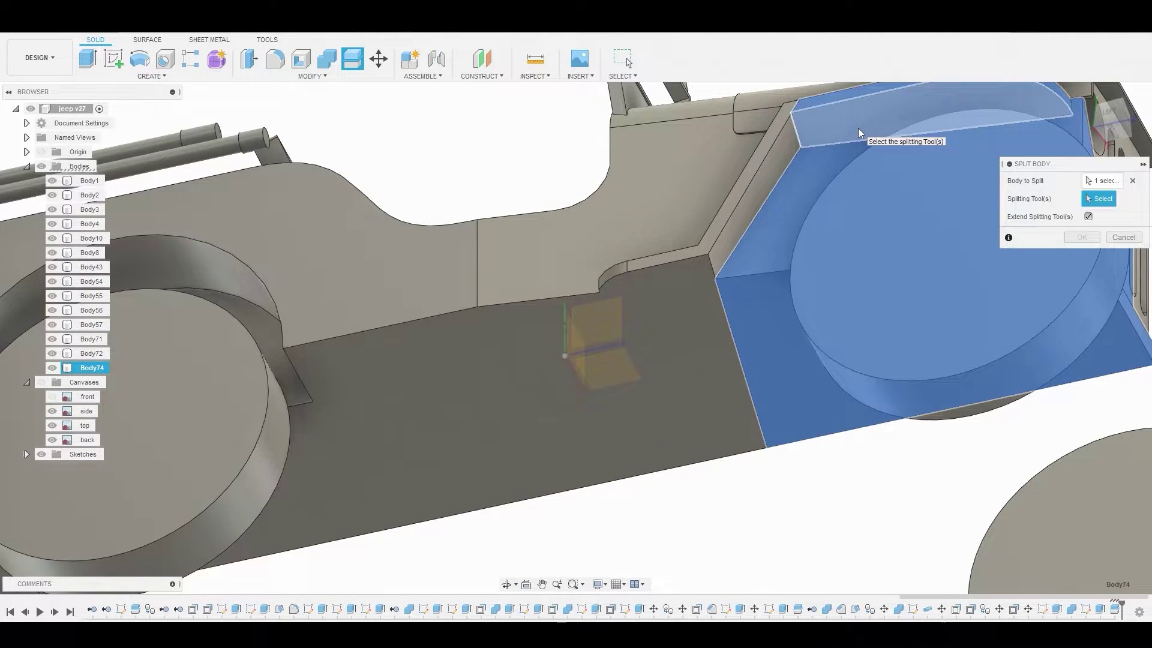
{"action": "left_click", "coordinate": [858, 128]}
{"action": "left_click", "coordinate": [1079, 236]}
{"action": "middle_click_drag", "start_coordinate": [1028, 221], "coordinate": [418, 295], "text": "shift"}
- Combine Body74 into target Body8 using the Join operation
{"action": "key", "text": "Escape"}
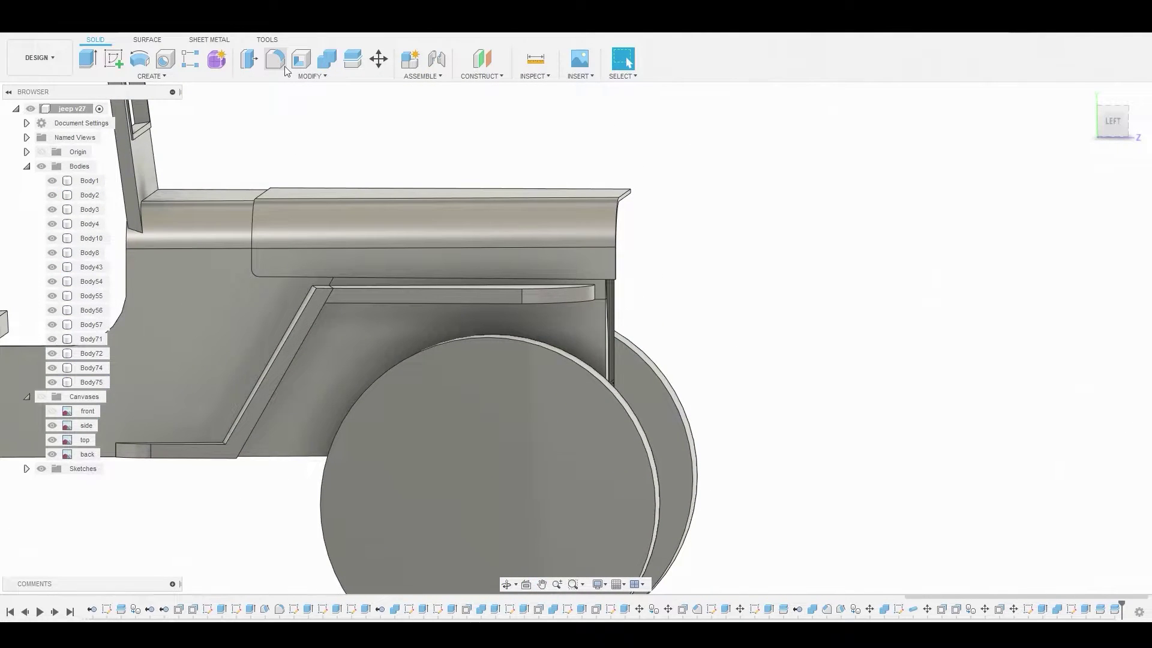
{"action": "left_click", "coordinate": [327, 60]}
{"action": "left_click", "coordinate": [232, 285]}
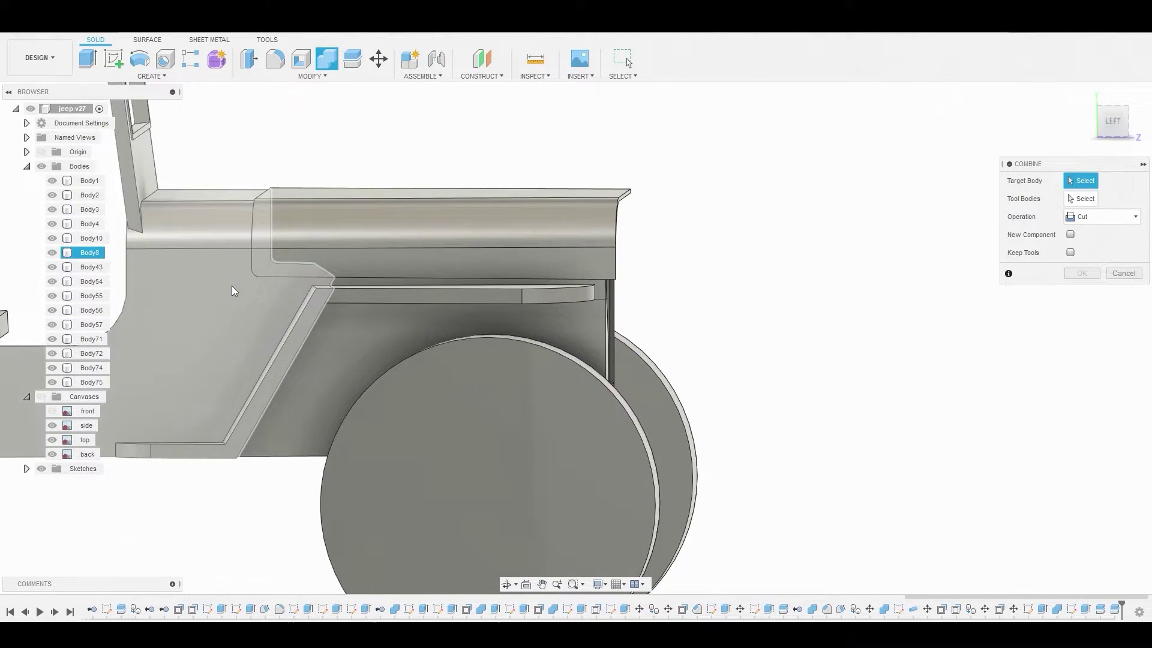
{"action": "scroll", "coordinate": [354, 265], "scroll_direction": "up", "scroll_amount": 5}
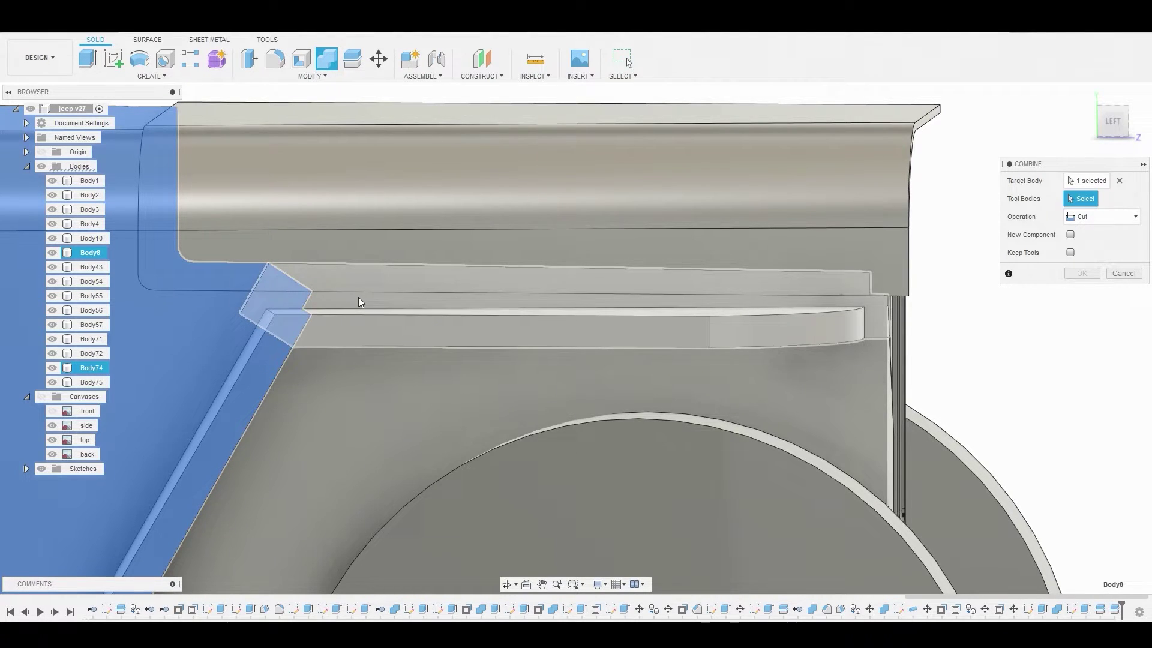
{"action": "left_click", "coordinate": [358, 297]}
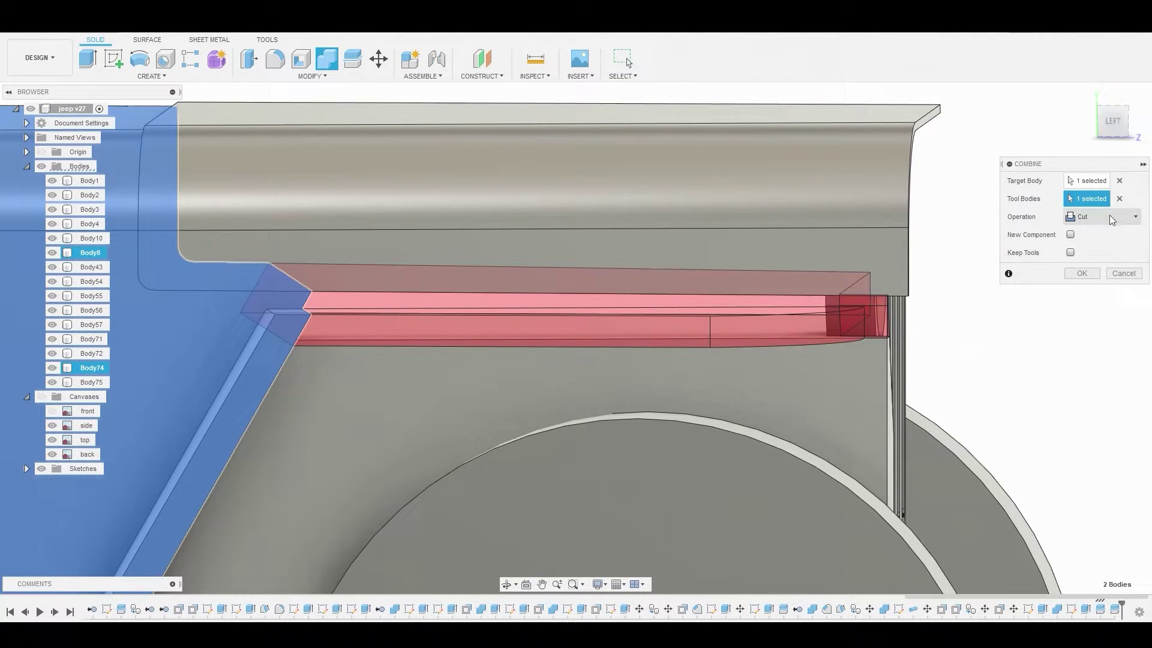
{"action": "left_click", "coordinate": [1106, 248]}
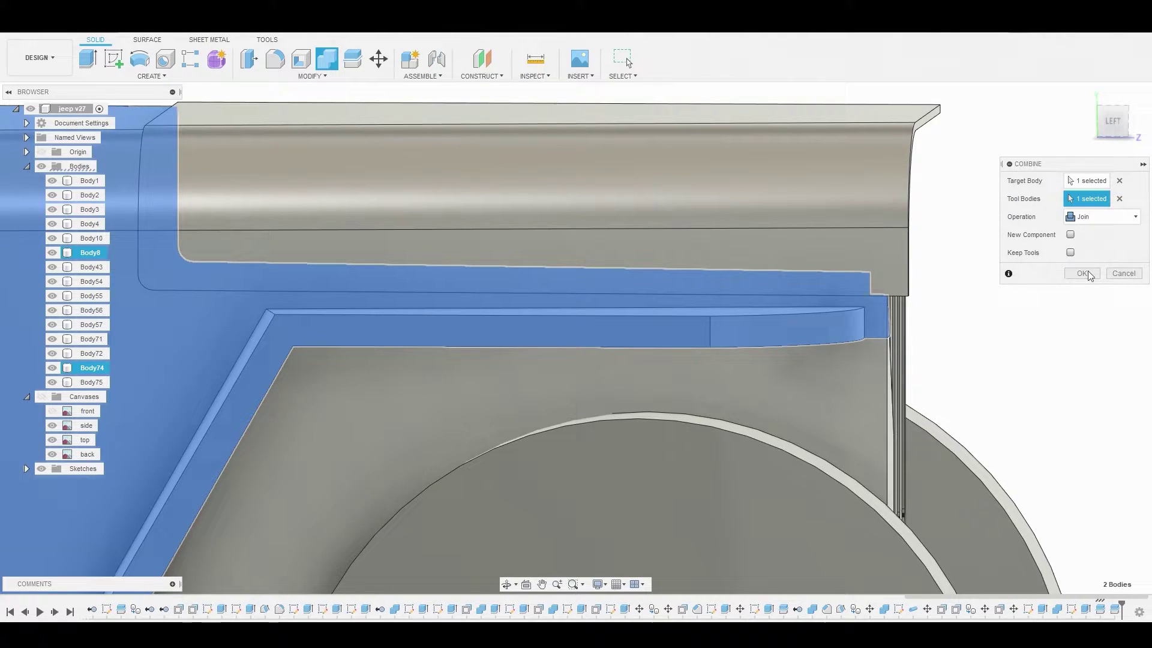
{"action": "left_click", "coordinate": [1086, 273]}
{"action": "scroll", "coordinate": [743, 219], "scroll_direction": "down", "scroll_amount": 5}
{"action": "middle_click_drag", "start_coordinate": [699, 195], "coordinate": [602, 260], "text": "shift"}
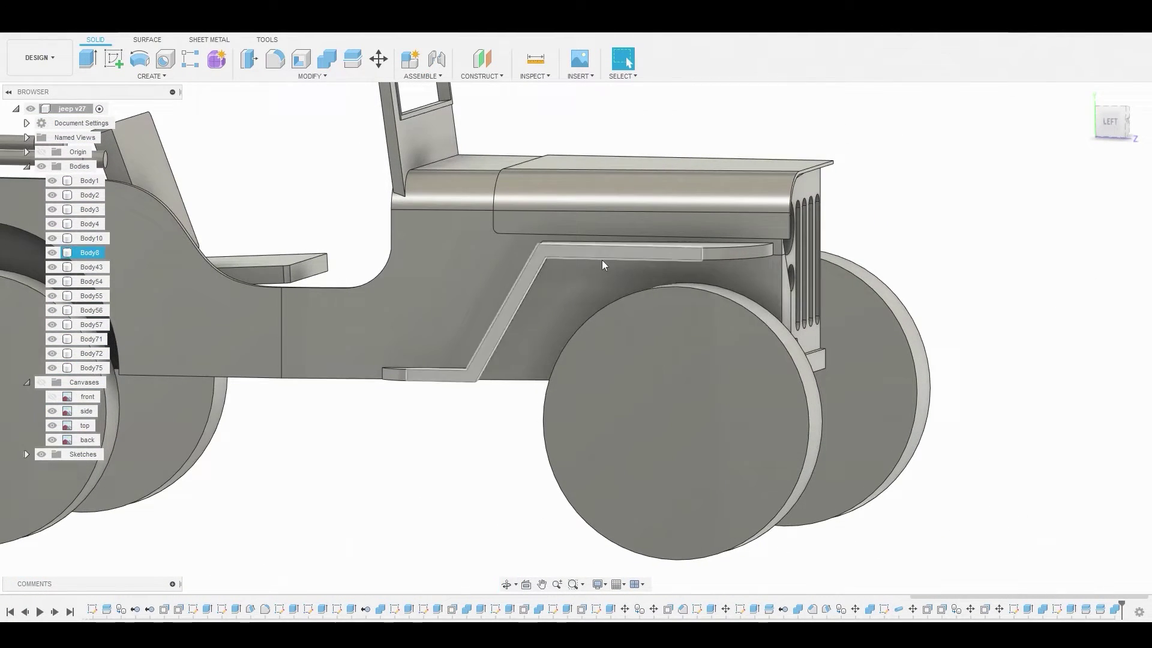
- Hide Body75 and select the grille's front face in a straight front view
{"action": "left_click", "coordinate": [53, 367]}
{"action": "middle_click_drag", "start_coordinate": [432, 257], "coordinate": [596, 214], "text": "shift"}
{"action": "scroll", "coordinate": [716, 196], "scroll_direction": "up", "scroll_amount": 5}
{"action": "middle_click_drag", "start_coordinate": [754, 255], "coordinate": [726, 248], "text": "shift"}
{"action": "left_click", "coordinate": [769, 234]}
{"action": "left_click", "coordinate": [1116, 125]}
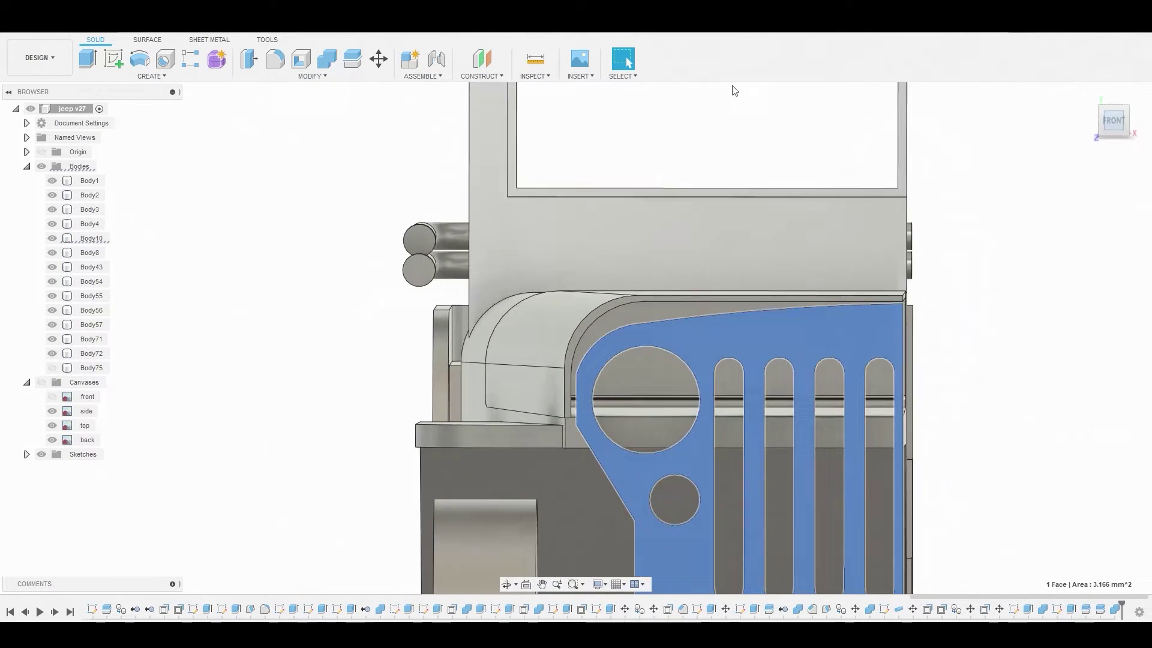
- Start a sketch on the grille face and draw a short vertical line at its left edge
{"action": "left_click", "coordinate": [113, 58]}
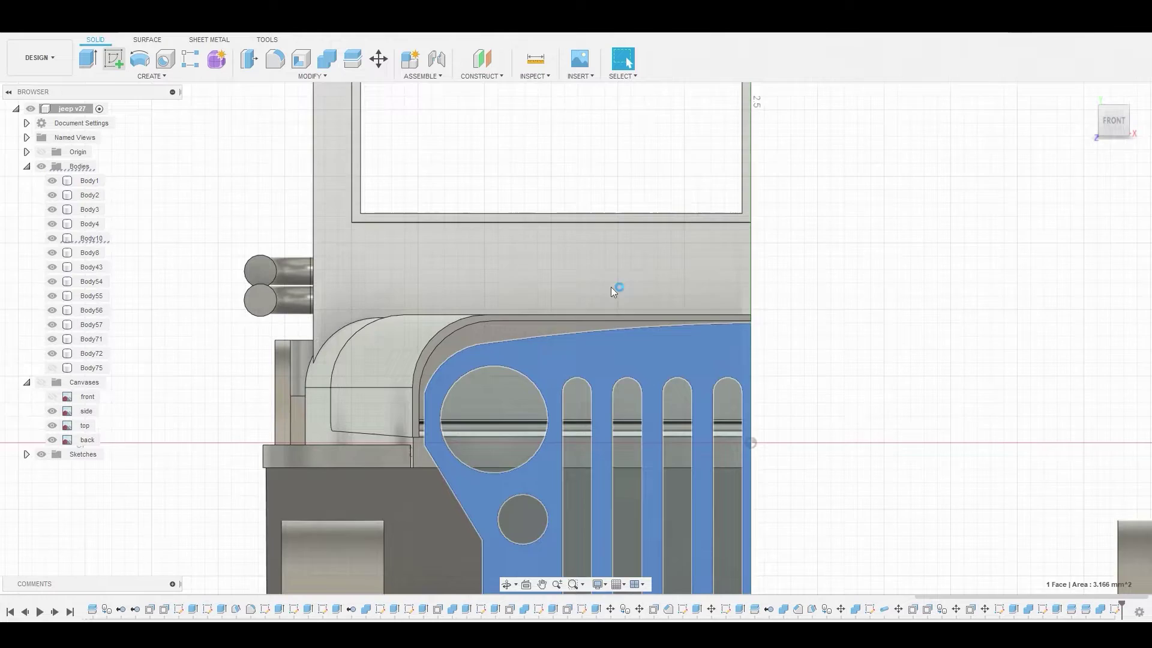
{"action": "left_click", "coordinate": [113, 59]}
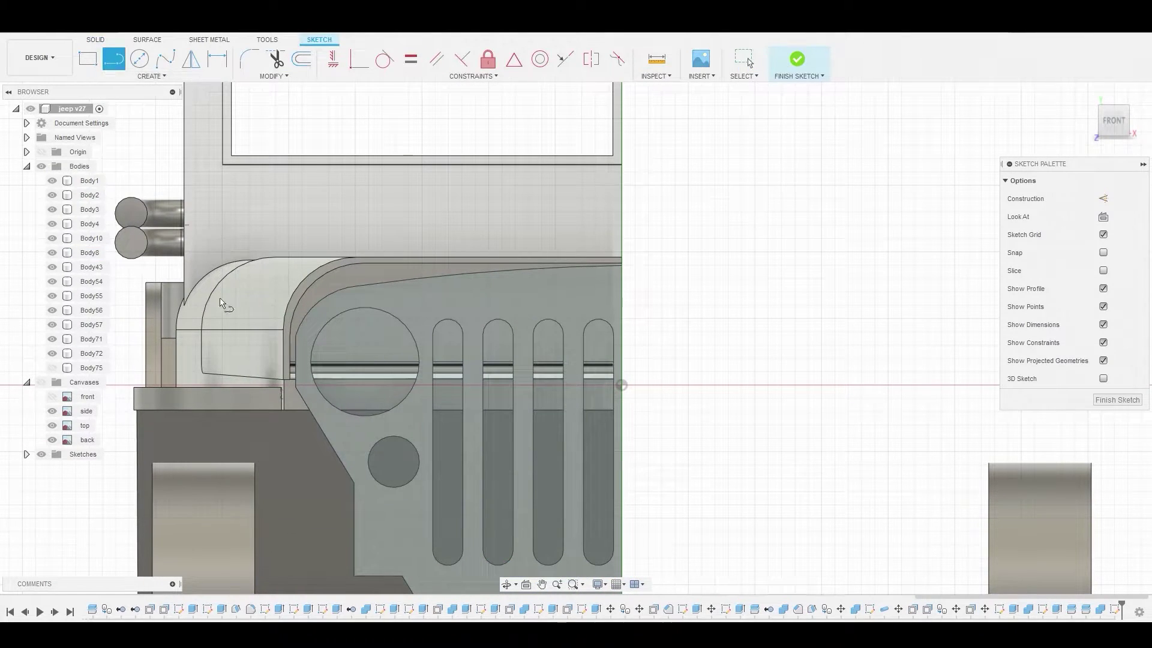
{"action": "scroll", "coordinate": [270, 369], "scroll_direction": "up", "scroll_amount": 3}
{"action": "left_click", "coordinate": [325, 404]}
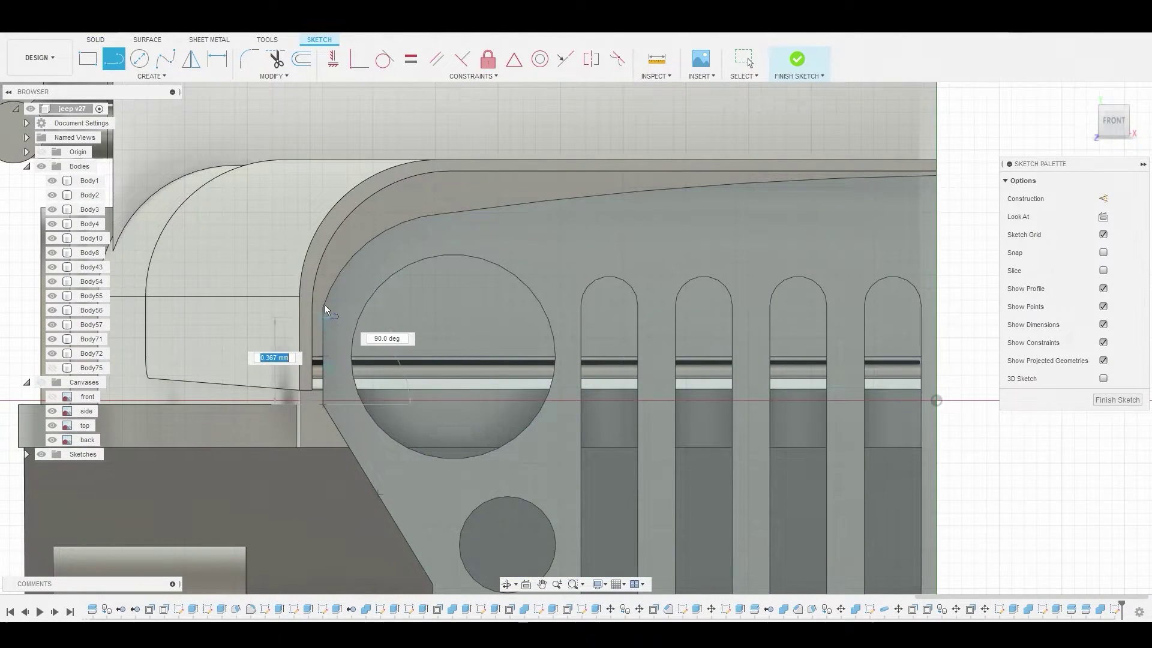
{"action": "left_click", "coordinate": [324, 288]}
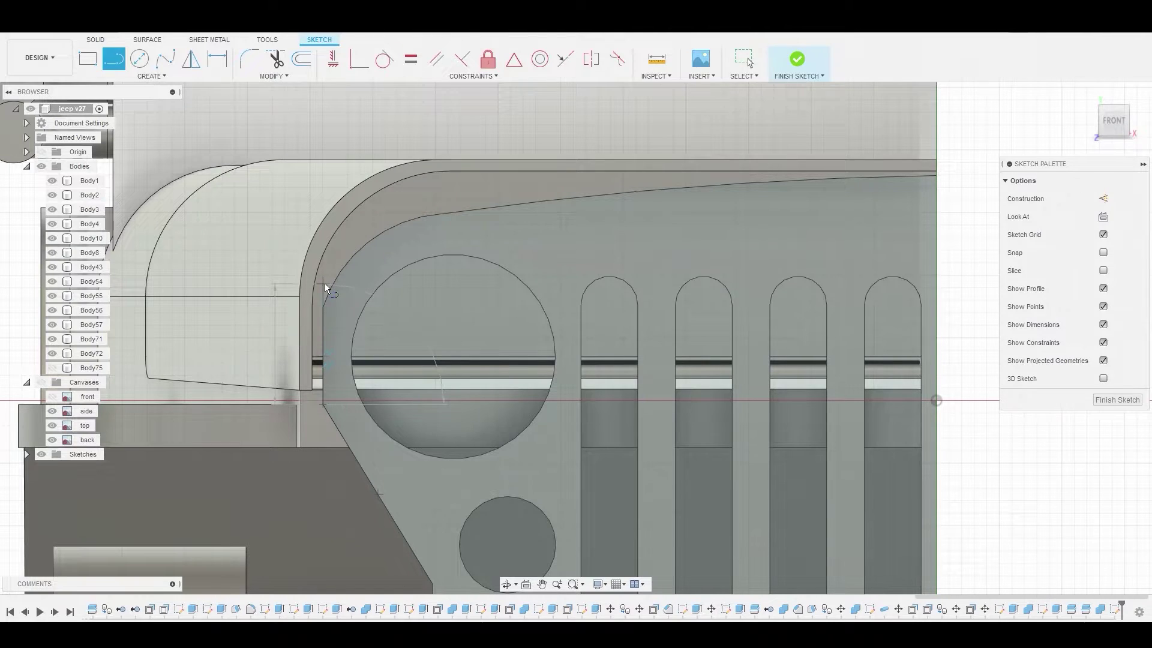
{"action": "right_click", "coordinate": [326, 288]}
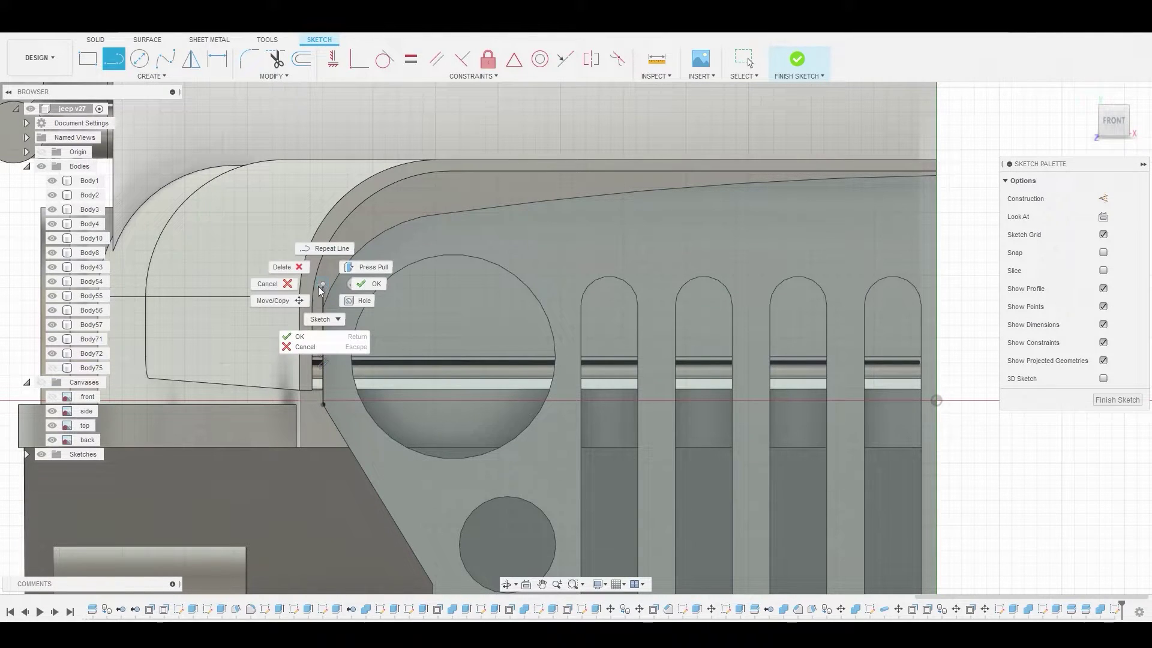
{"action": "left_click", "coordinate": [358, 288]}
- Draw a spline from the line's top end along the grille's top edge to beyond the grille
{"action": "left_click", "coordinate": [150, 76]}
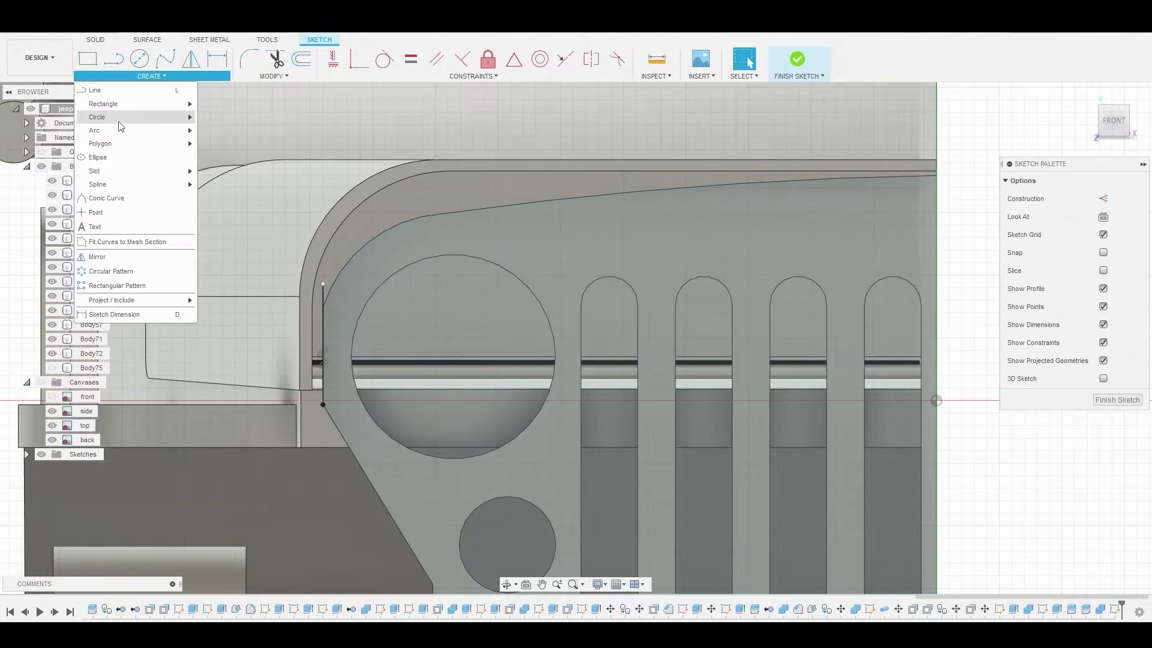
{"action": "mouse_move", "coordinate": [126, 132]}
{"action": "left_click", "coordinate": [233, 131]}
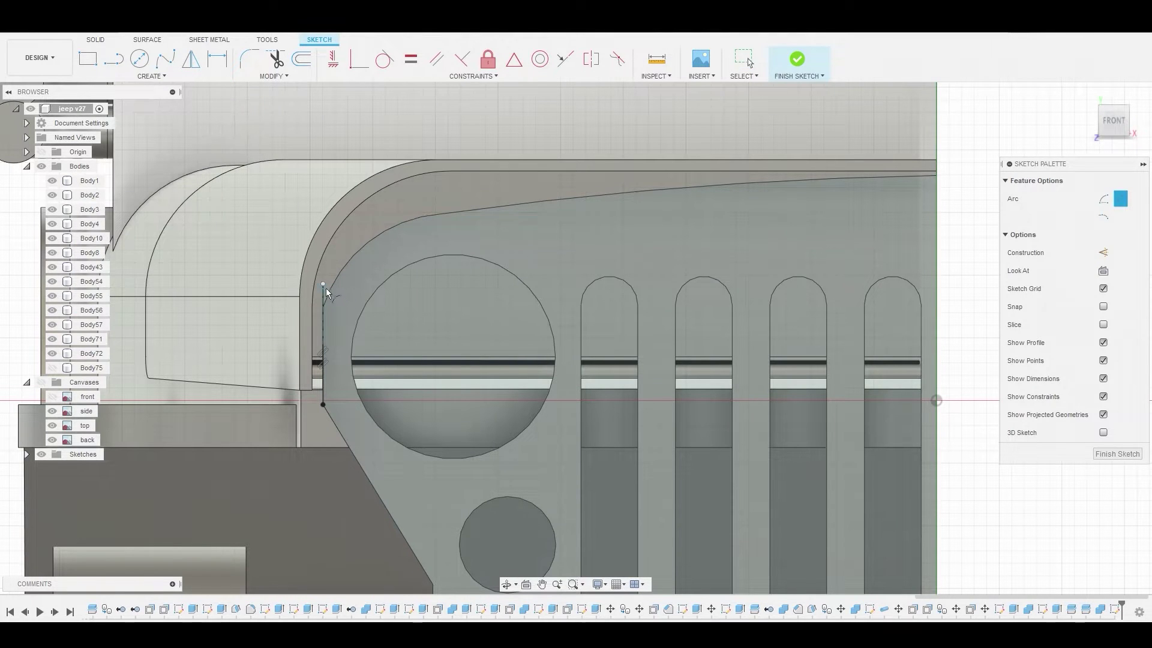
{"action": "left_click", "coordinate": [324, 285]}
{"action": "right_click", "coordinate": [384, 211]}
{"action": "key", "text": "Escape"}
{"action": "key", "text": "Escape"}
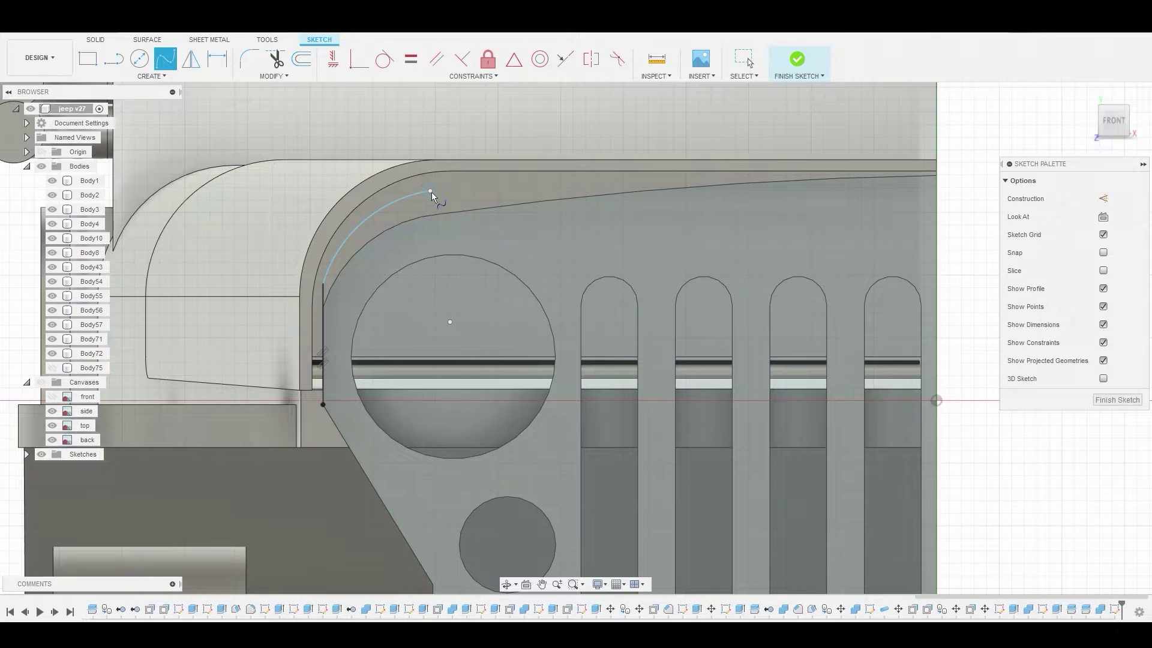
{"action": "middle_click_drag", "start_coordinate": [631, 197], "coordinate": [346, 200]}
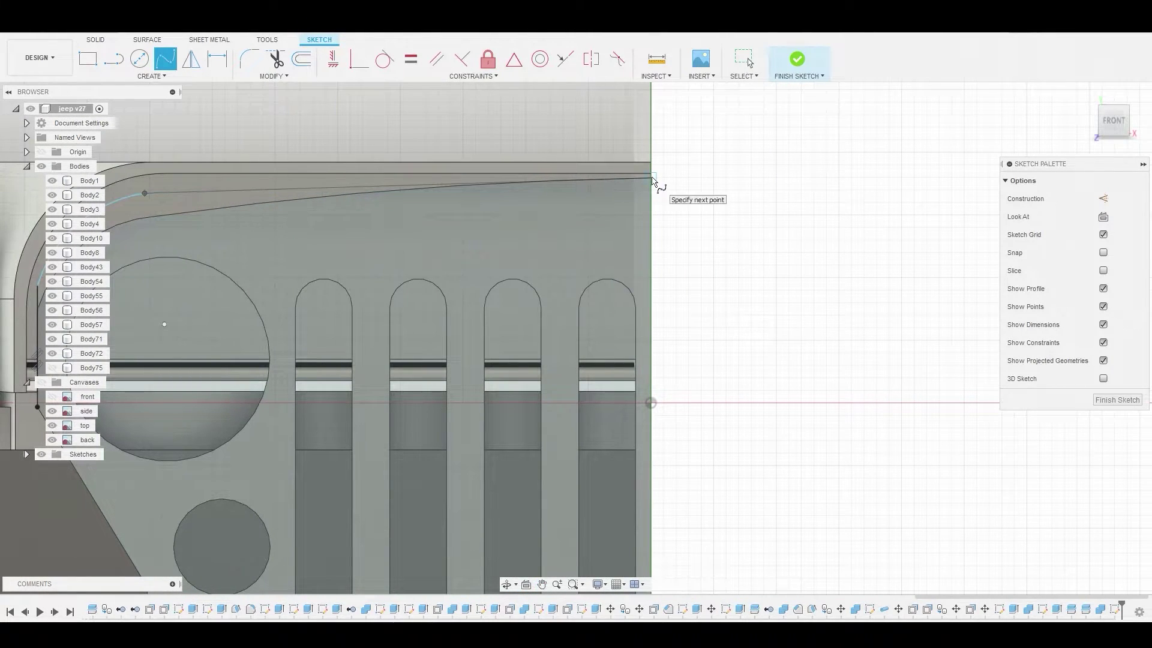
{"action": "left_click", "coordinate": [652, 178]}
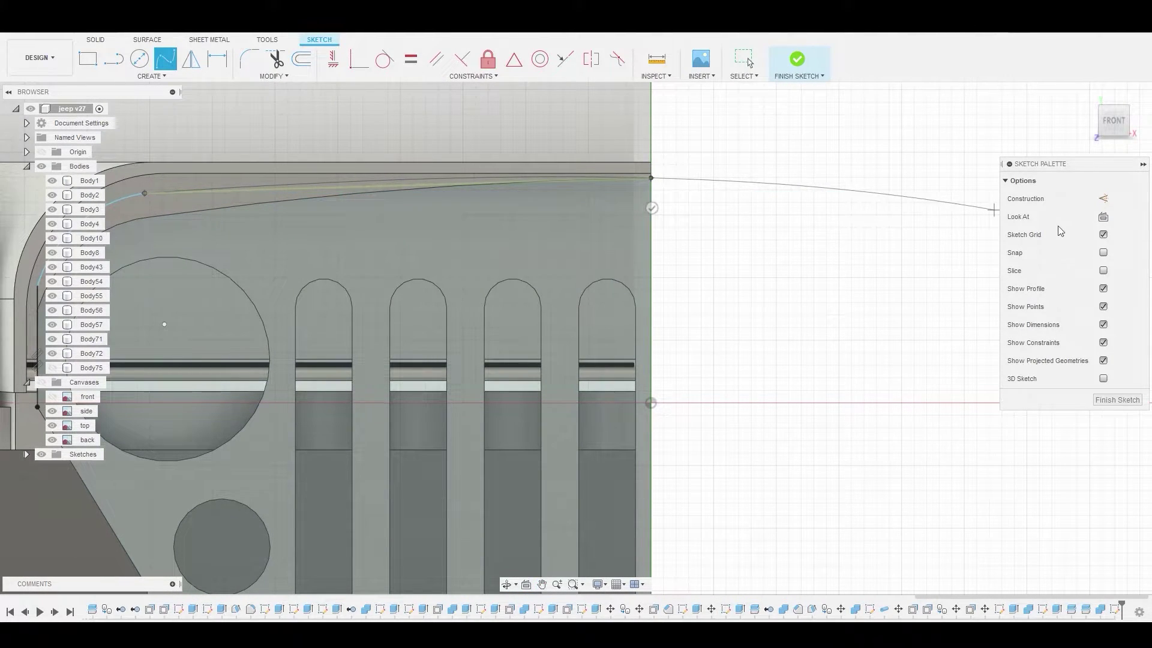
{"action": "scroll", "coordinate": [962, 218], "scroll_direction": "down", "scroll_amount": 4}
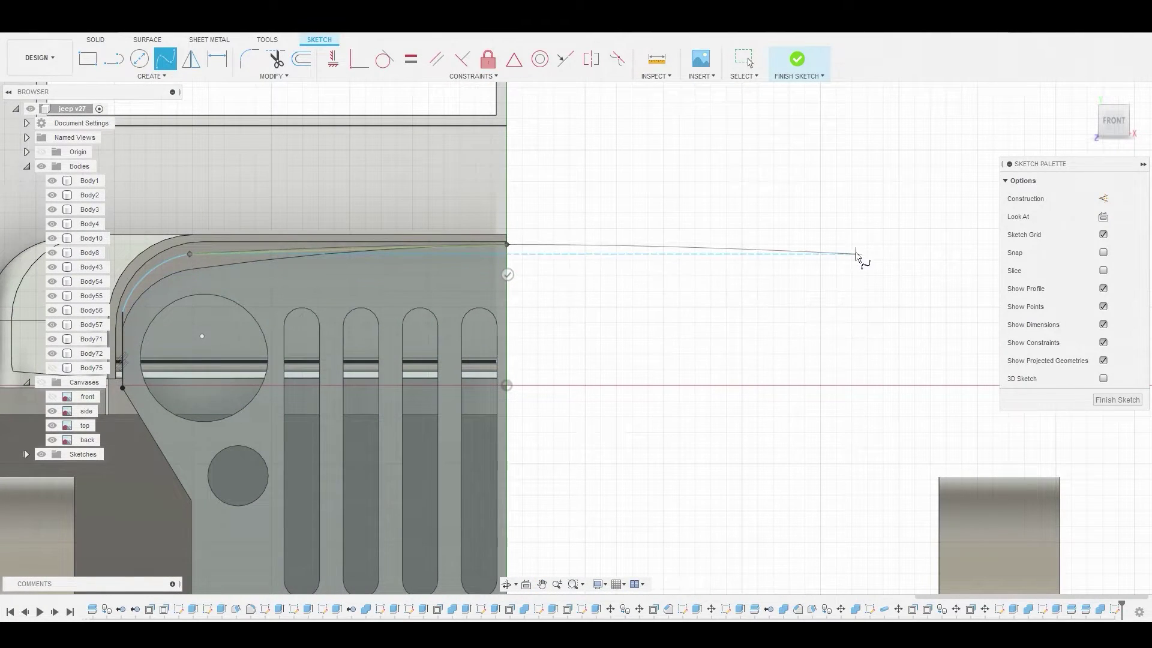
{"action": "left_click", "coordinate": [856, 254]}
{"action": "right_click", "coordinate": [850, 256]}
{"action": "left_click", "coordinate": [885, 259]}
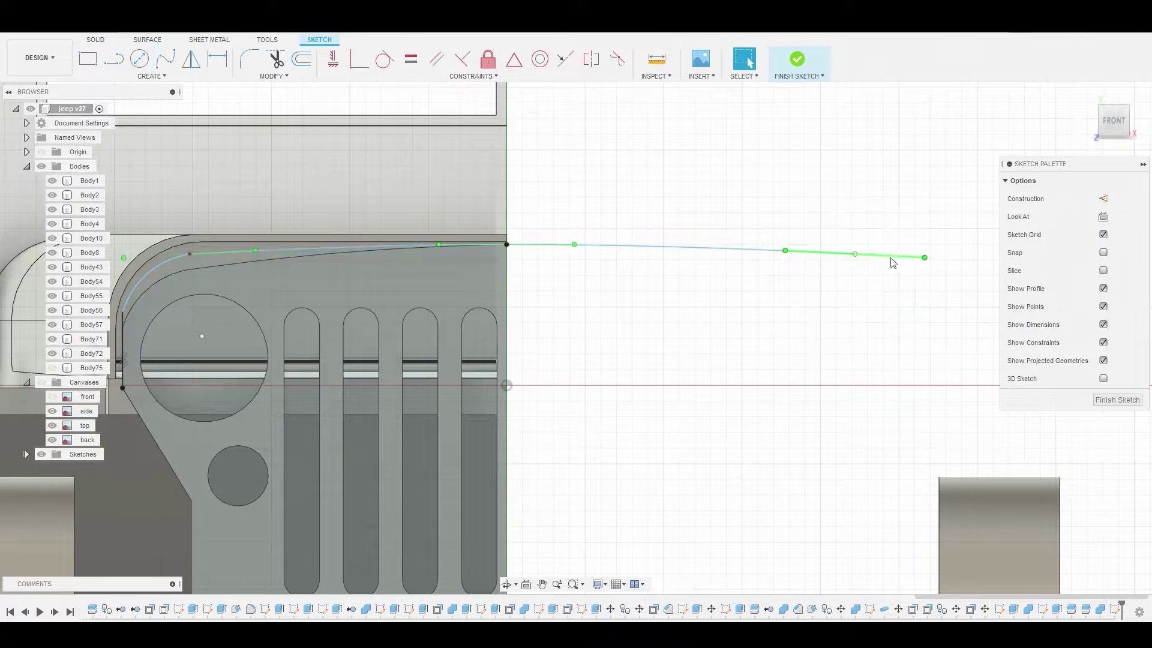
{"action": "middle_click_drag", "start_coordinate": [468, 258], "coordinate": [754, 215]}
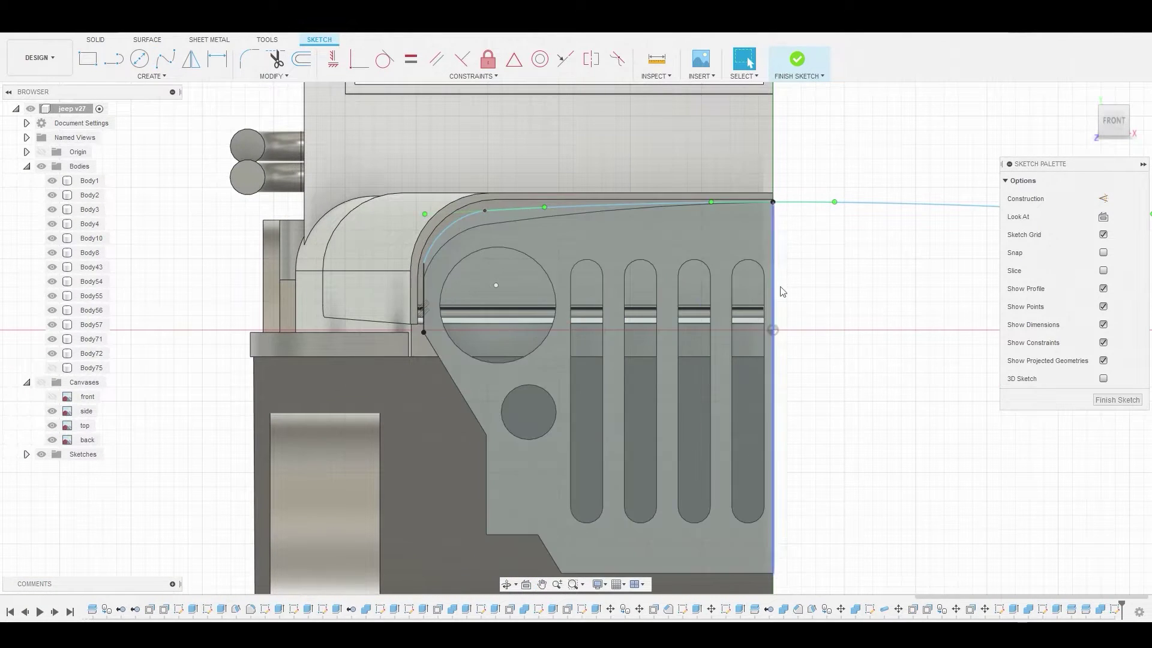
{"action": "scroll", "coordinate": [511, 225], "scroll_direction": "up", "scroll_amount": 3}
- Extrude the top band and grille profiles -0.267 mm as a new body, Body76
{"action": "left_click", "coordinate": [477, 215]}
{"action": "left_click", "coordinate": [481, 239], "text": "shift"}
{"action": "right_click", "coordinate": [481, 239]}
{"action": "left_click", "coordinate": [531, 223]}
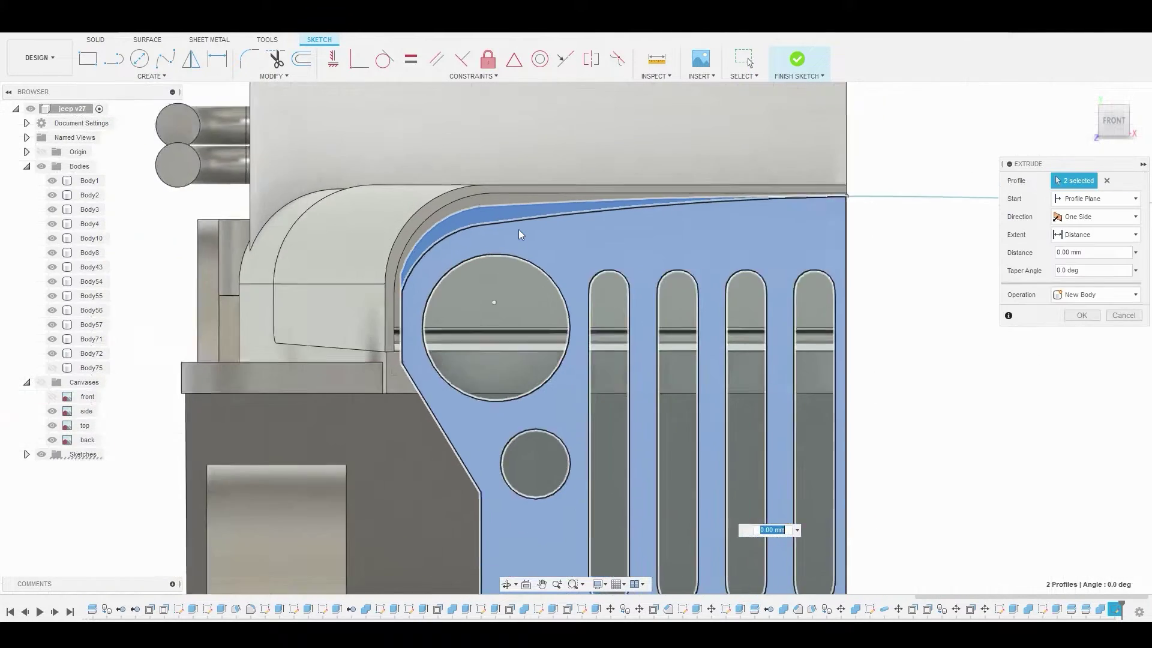
{"action": "middle_click_drag", "start_coordinate": [582, 236], "coordinate": [649, 242], "text": "shift"}
{"action": "left_click_drag", "start_coordinate": [642, 232], "coordinate": [718, 225]}
{"action": "left_click", "coordinate": [1100, 294]}
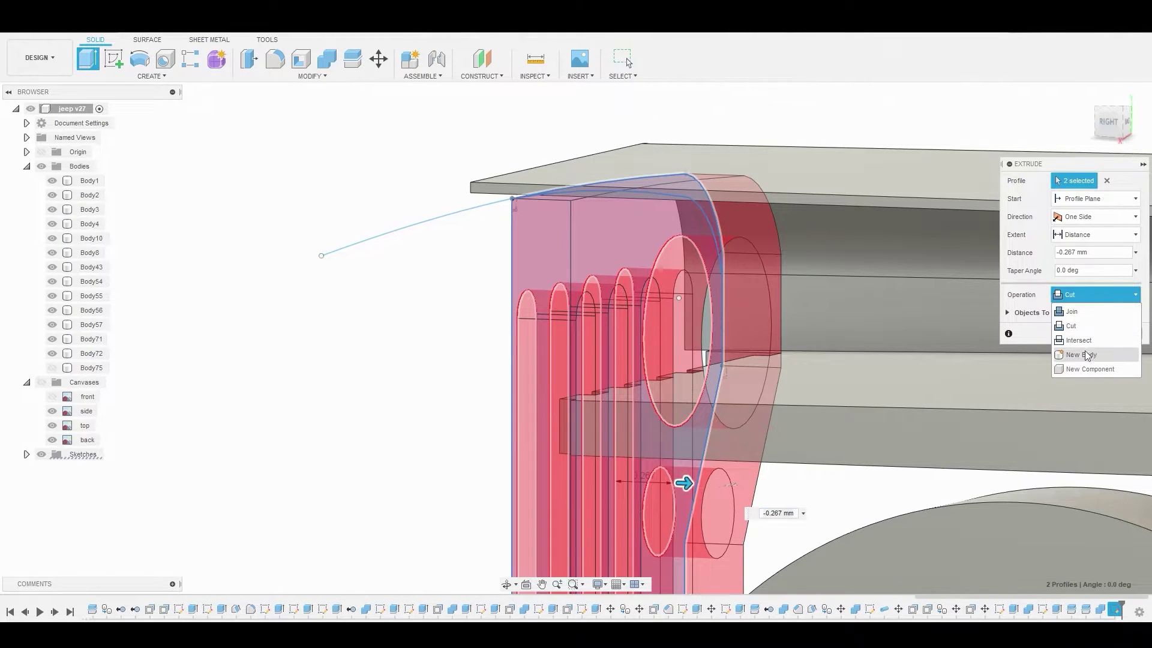
{"action": "left_click", "coordinate": [1074, 354]}
{"action": "left_click", "coordinate": [1080, 316]}
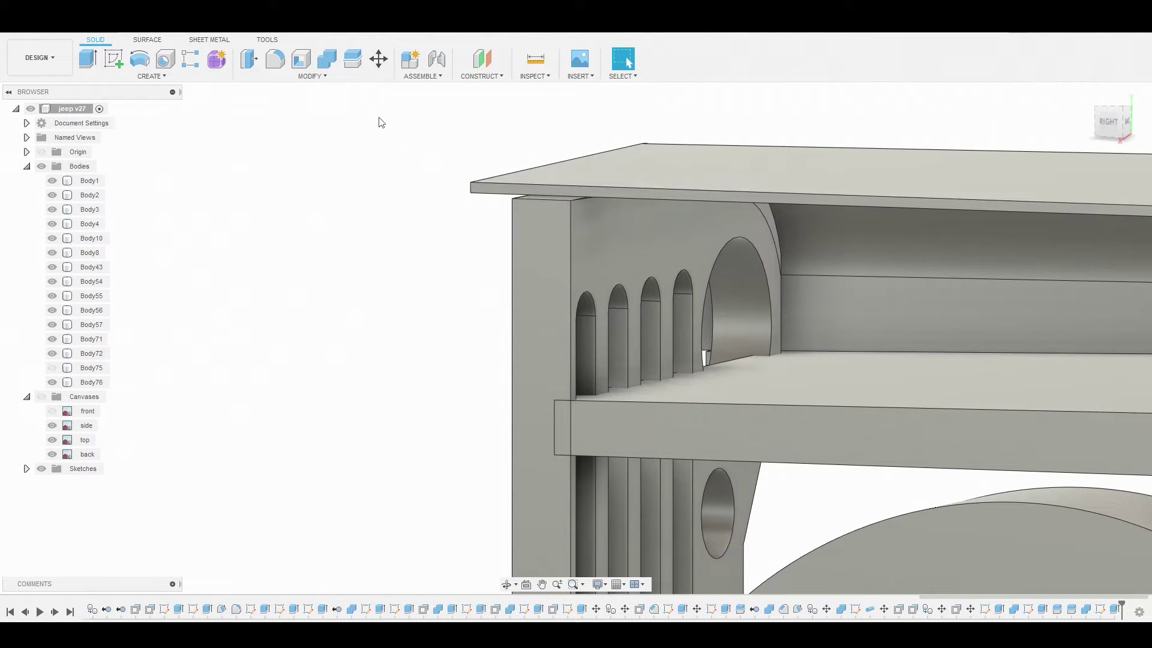
- Join Body76 into target Body10 with Combine
{"action": "left_click", "coordinate": [327, 60]}
{"action": "left_click", "coordinate": [554, 265]}
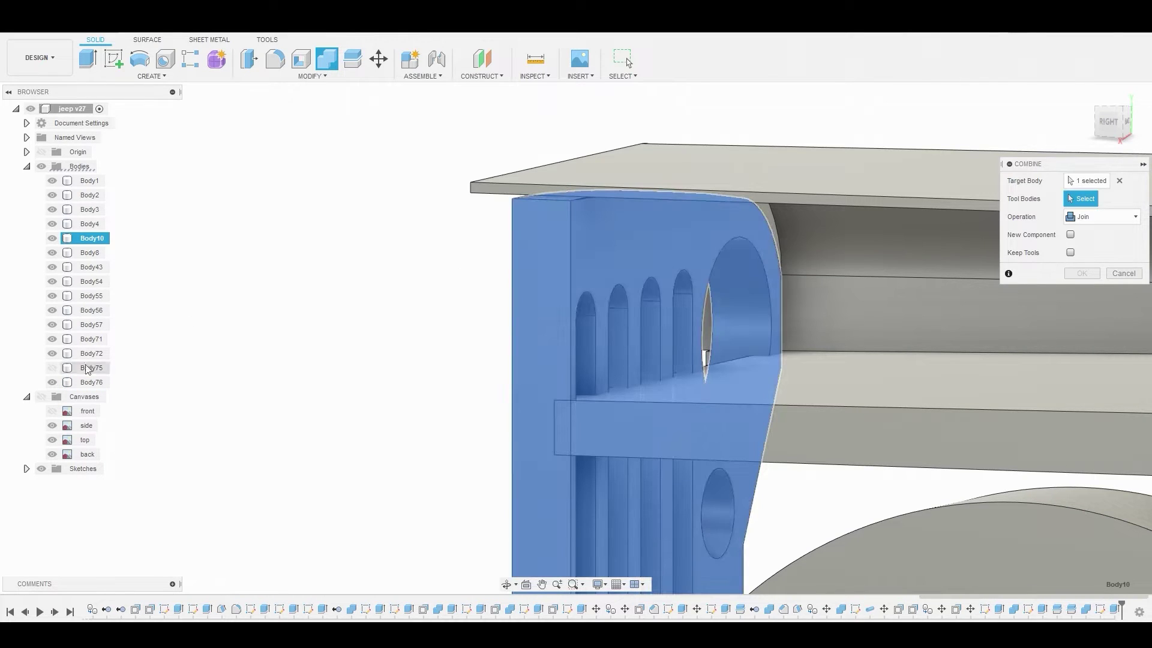
{"action": "left_click", "coordinate": [90, 382]}
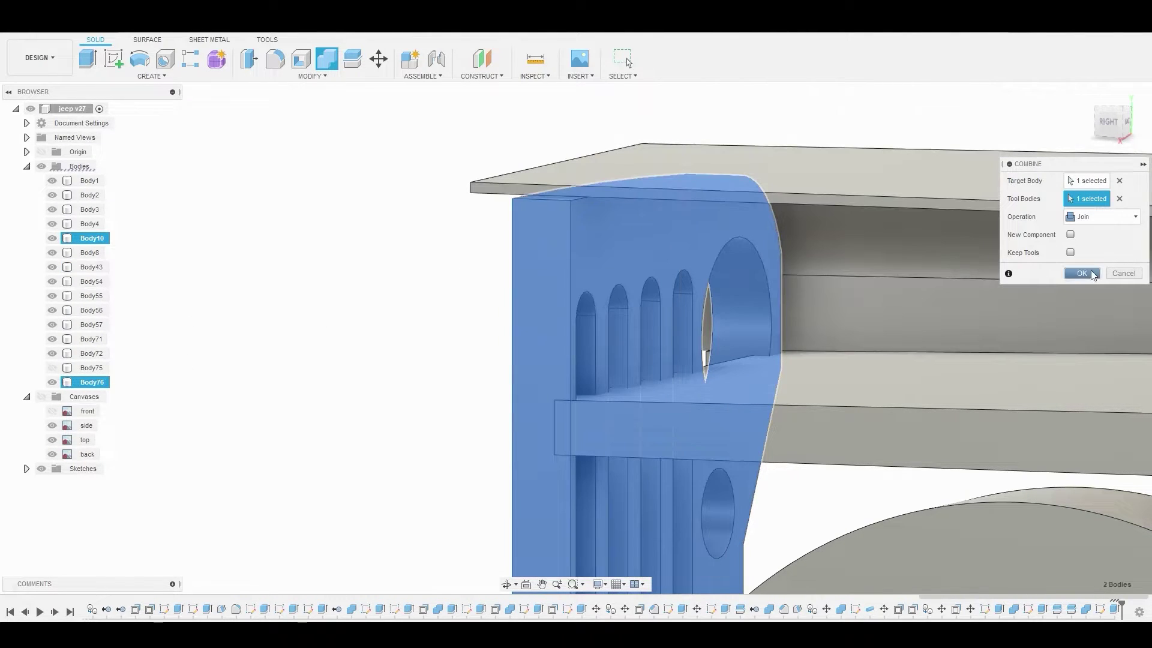
{"action": "left_click", "coordinate": [1082, 273]}
{"action": "middle_click_drag", "start_coordinate": [1046, 267], "coordinate": [715, 211], "text": "shift"}
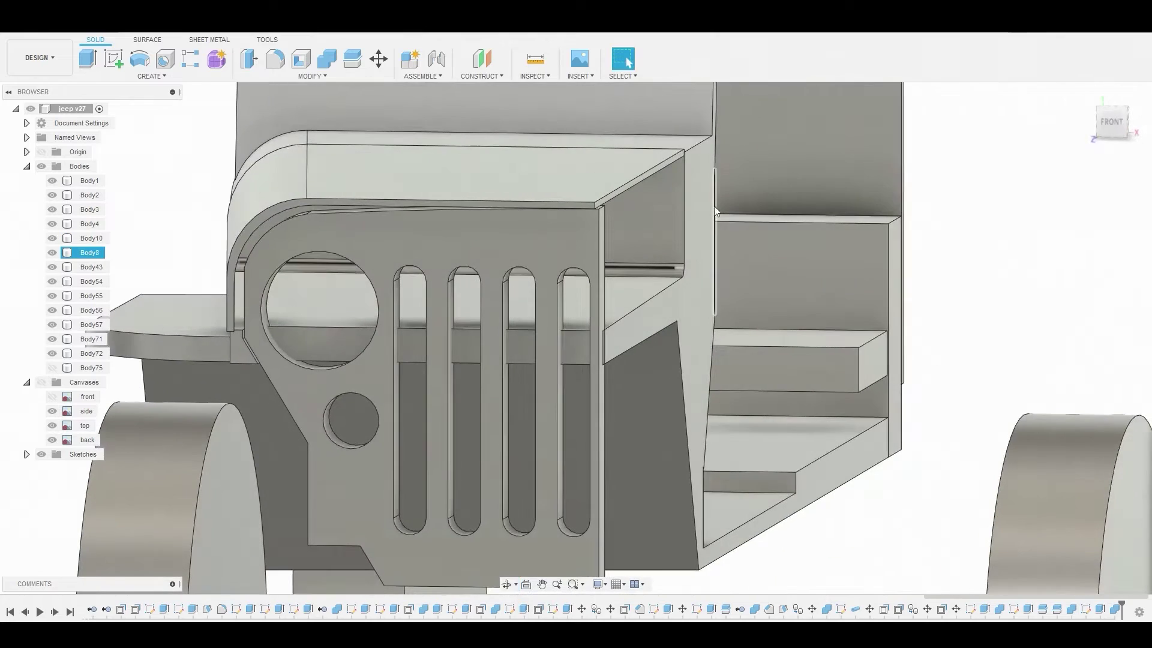
- Fillet the grille plate's three lower notch corner edges at 0.09 mm
{"action": "scroll", "coordinate": [715, 211], "scroll_direction": "down", "scroll_amount": 3}
{"action": "left_click", "coordinate": [1111, 121]}
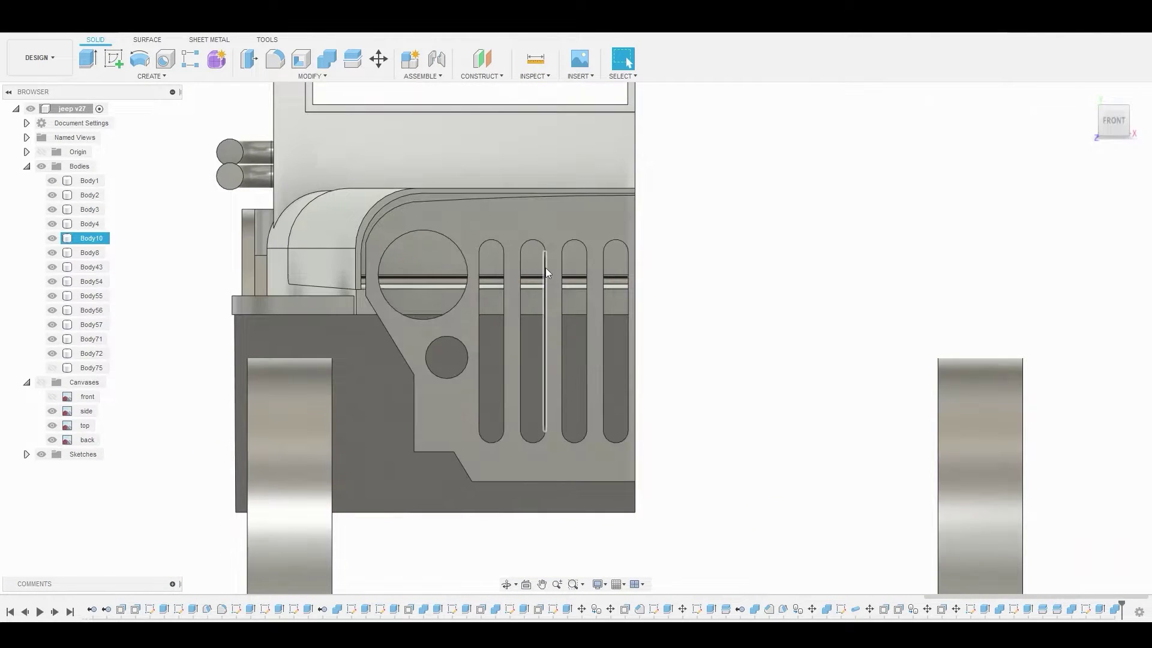
{"action": "key", "text": "f"}
{"action": "middle_click_drag", "start_coordinate": [593, 334], "coordinate": [617, 334], "text": "shift"}
{"action": "scroll", "coordinate": [612, 447], "scroll_direction": "up", "scroll_amount": 5}
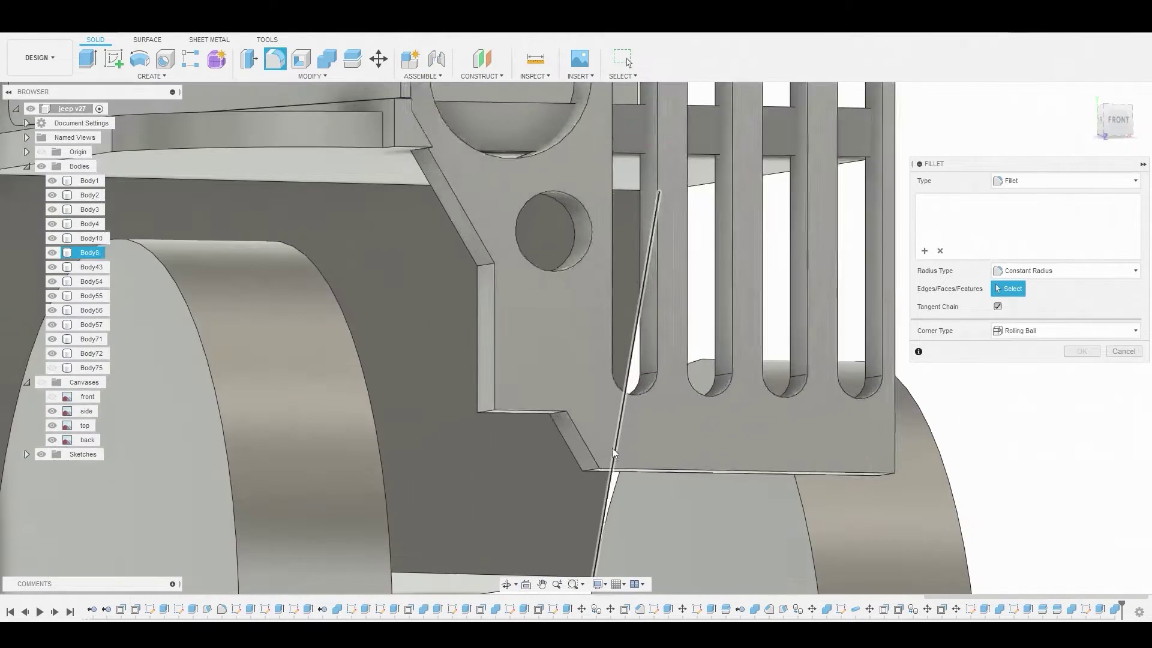
{"action": "scroll", "coordinate": [597, 473], "scroll_direction": "up", "scroll_amount": 3}
{"action": "left_click", "coordinate": [592, 468]}
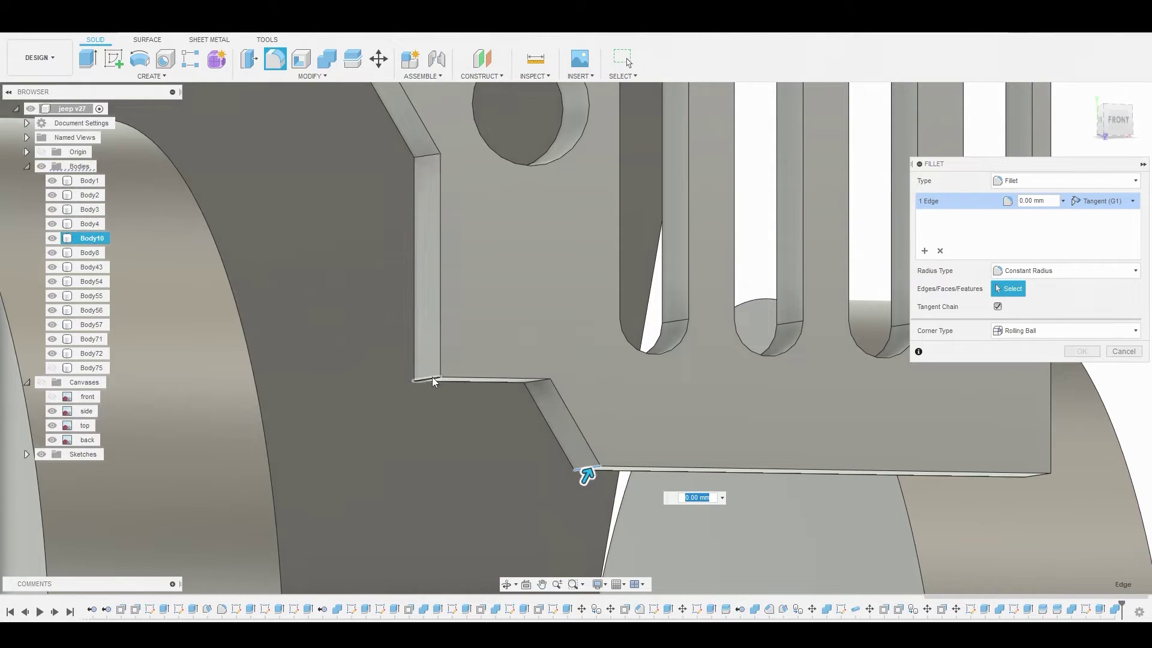
{"action": "left_click", "coordinate": [434, 380]}
{"action": "scroll", "coordinate": [456, 270], "scroll_direction": "down", "scroll_amount": 5}
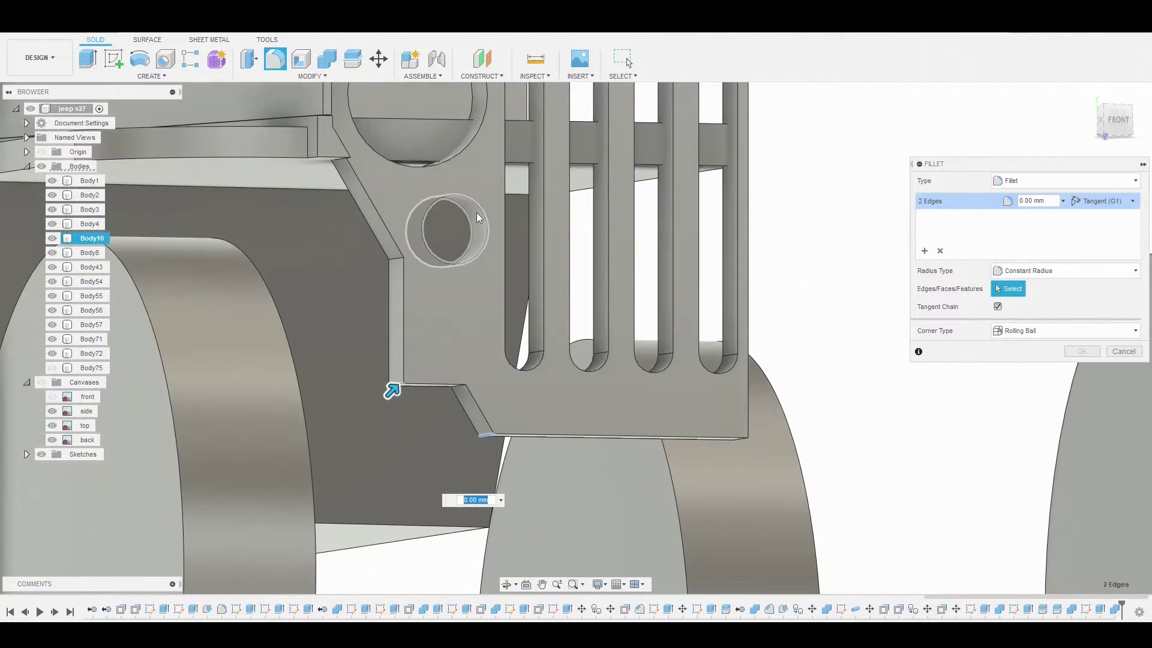
{"action": "scroll", "coordinate": [486, 387], "scroll_direction": "up", "scroll_amount": 3}
{"action": "left_click", "coordinate": [439, 384]}
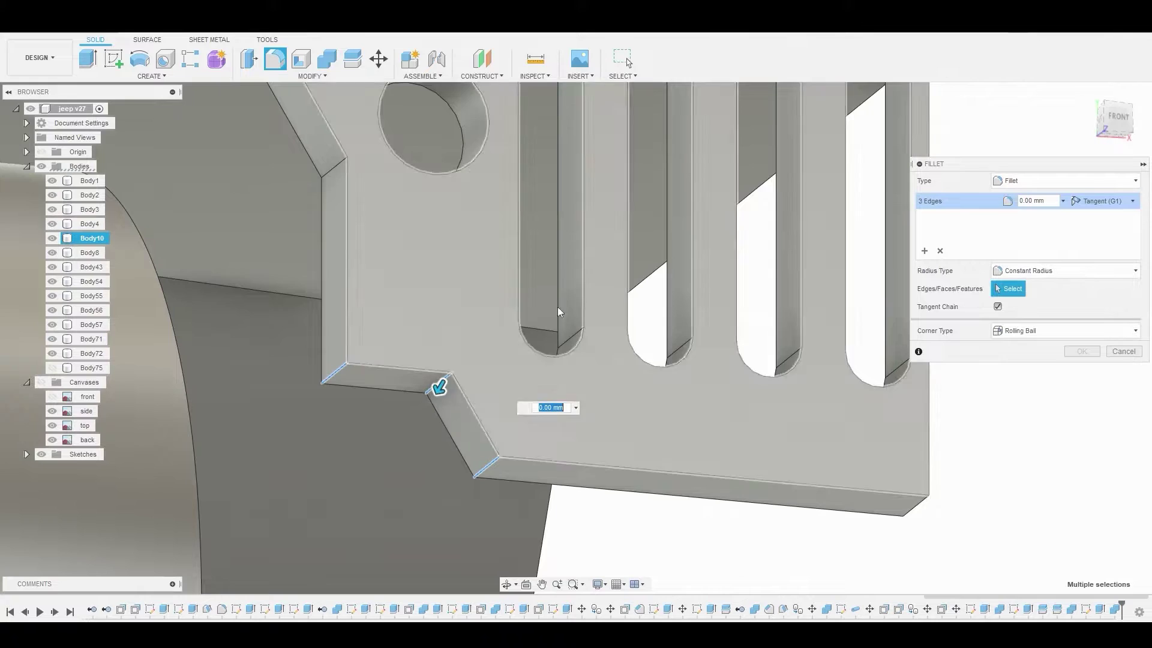
{"action": "left_click", "coordinate": [1117, 117]}
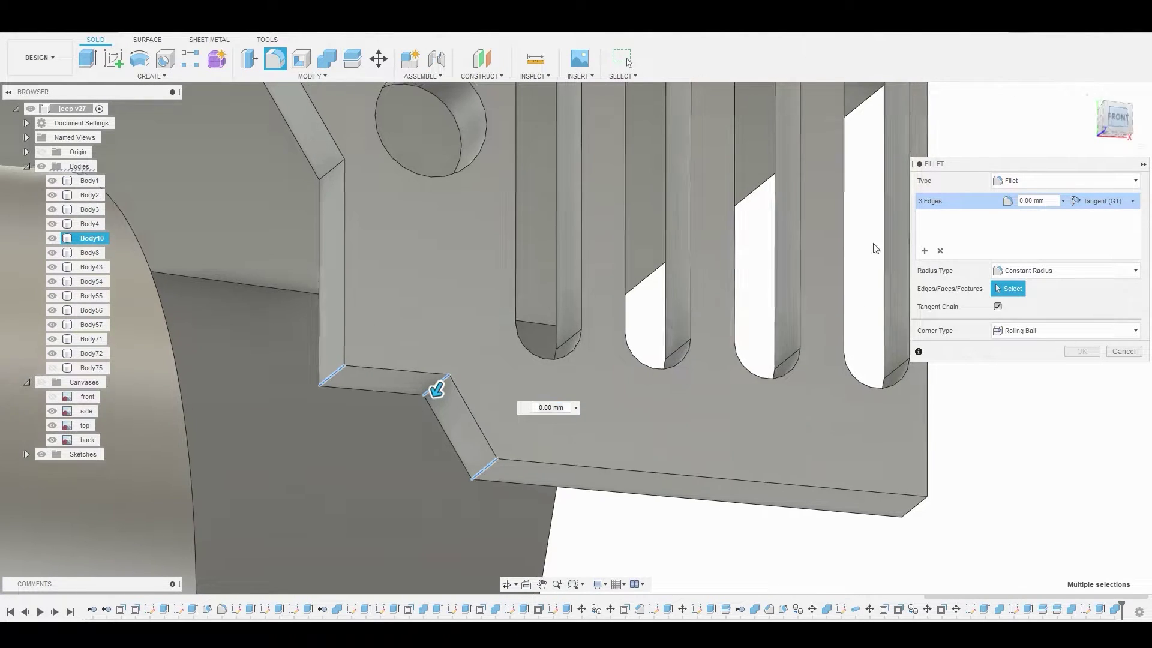
{"action": "middle_click_drag", "start_coordinate": [259, 482], "coordinate": [394, 441]}
{"action": "scroll", "coordinate": [420, 447], "scroll_direction": "down", "scroll_amount": 3}
{"action": "left_click_drag", "start_coordinate": [430, 454], "coordinate": [428, 458]}
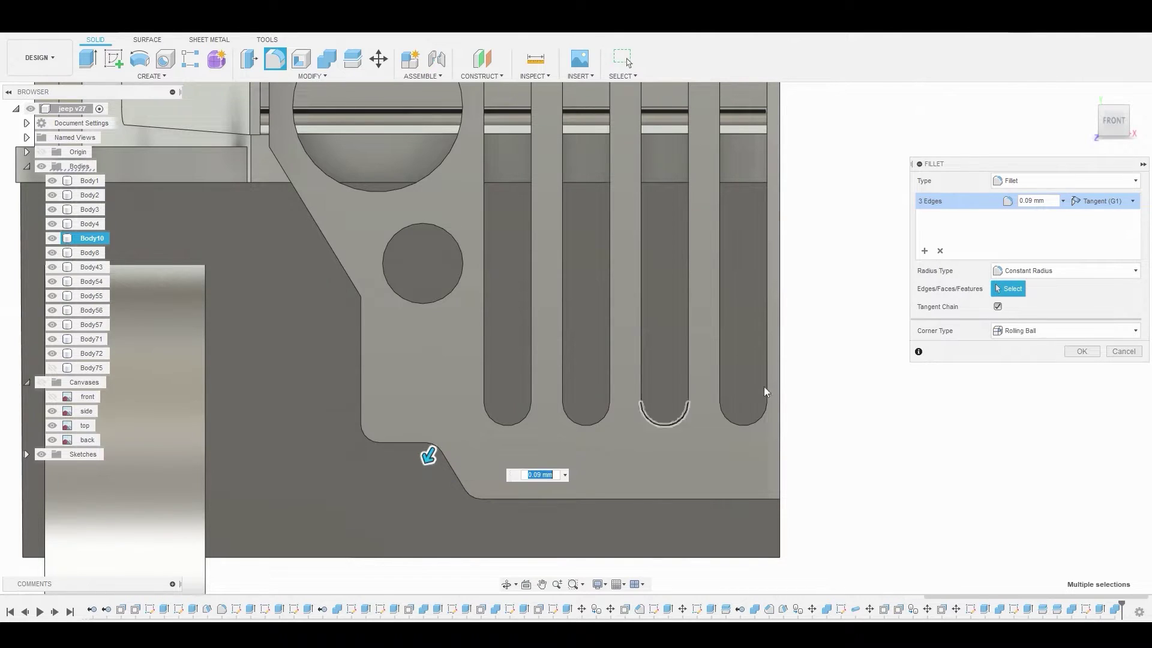
{"action": "left_click", "coordinate": [1081, 352]}
- Fillet the slanted edge beside the grille at 0.148 mm
{"action": "middle_click_drag", "start_coordinate": [970, 332], "coordinate": [609, 269], "text": "shift"}
{"action": "key", "text": "f"}
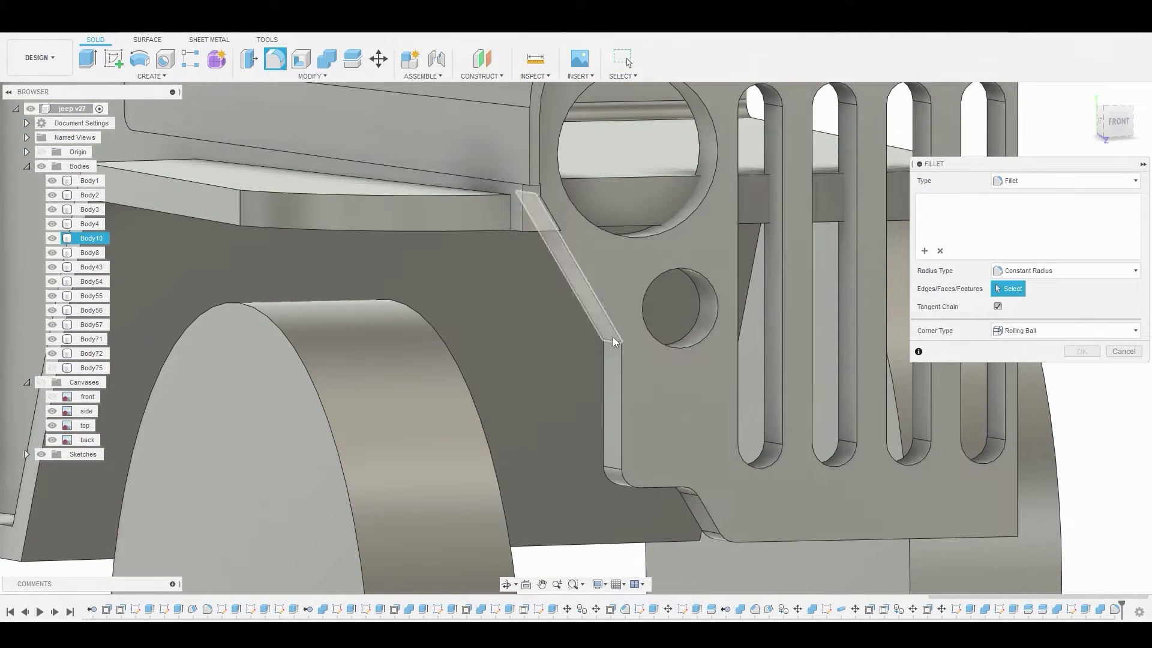
{"action": "left_click", "coordinate": [613, 339]}
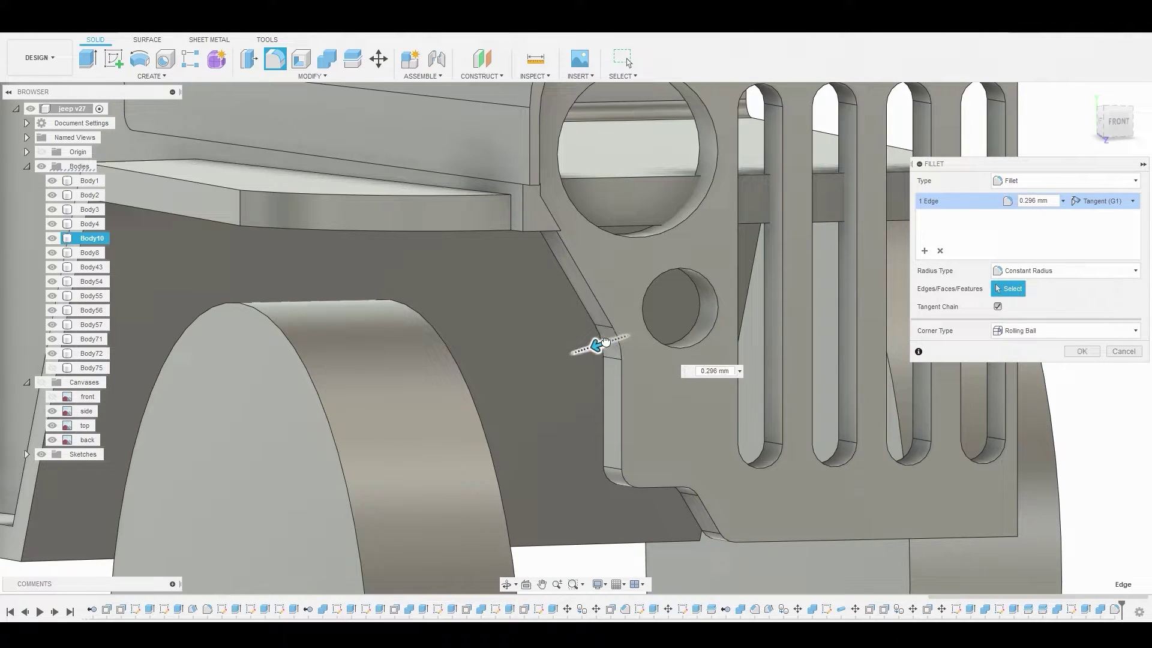
{"action": "left_click_drag", "start_coordinate": [605, 342], "coordinate": [598, 344]}
{"action": "left_click", "coordinate": [1067, 353]}
{"action": "middle_click_drag", "start_coordinate": [942, 293], "coordinate": [703, 253], "text": "shift"}
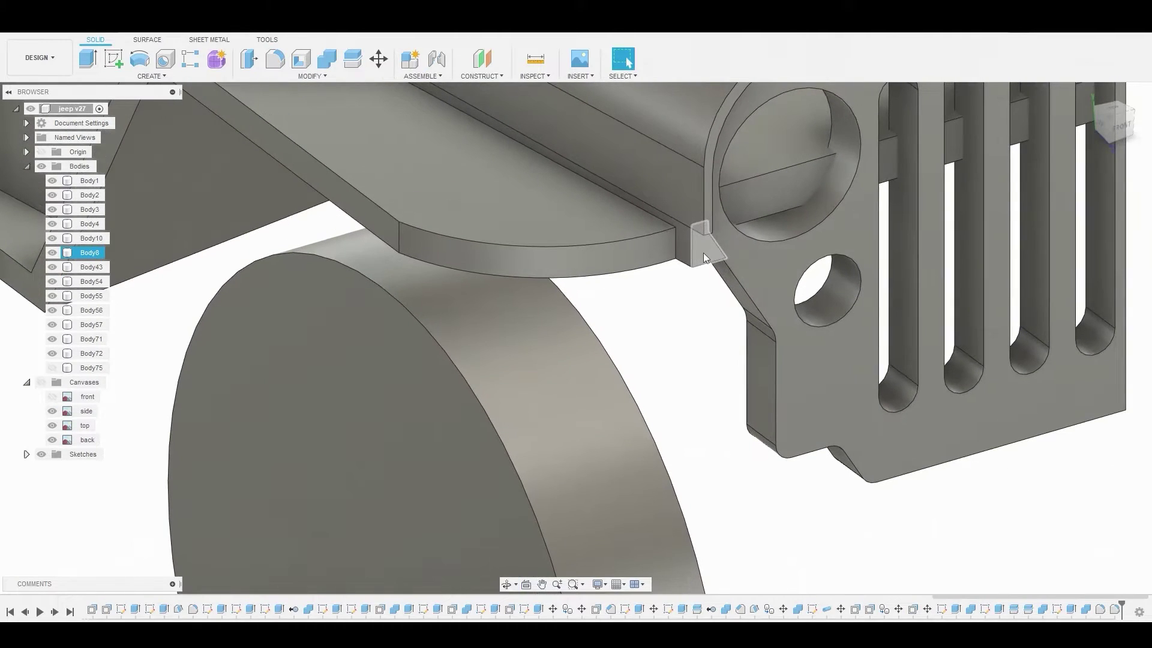
- Press Pull the small face beside the grille back by -0.124 mm
{"action": "right_click", "coordinate": [703, 250]}
{"action": "left_click", "coordinate": [739, 235]}
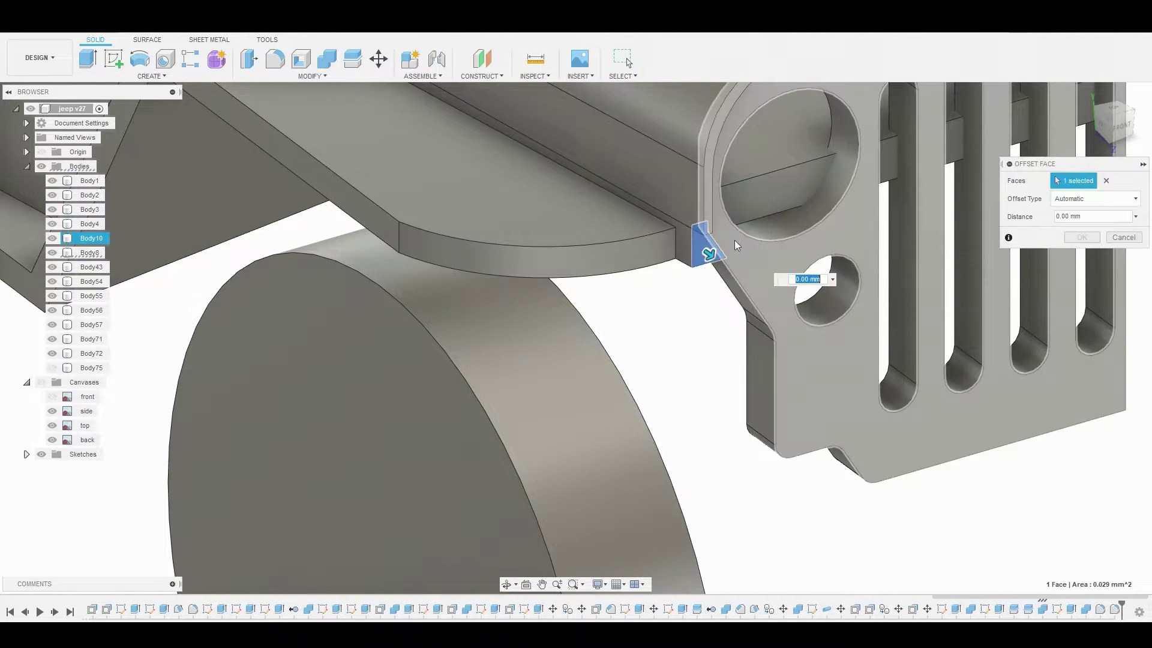
{"action": "left_click_drag", "start_coordinate": [713, 255], "coordinate": [658, 258]}
{"action": "left_click", "coordinate": [1079, 238]}
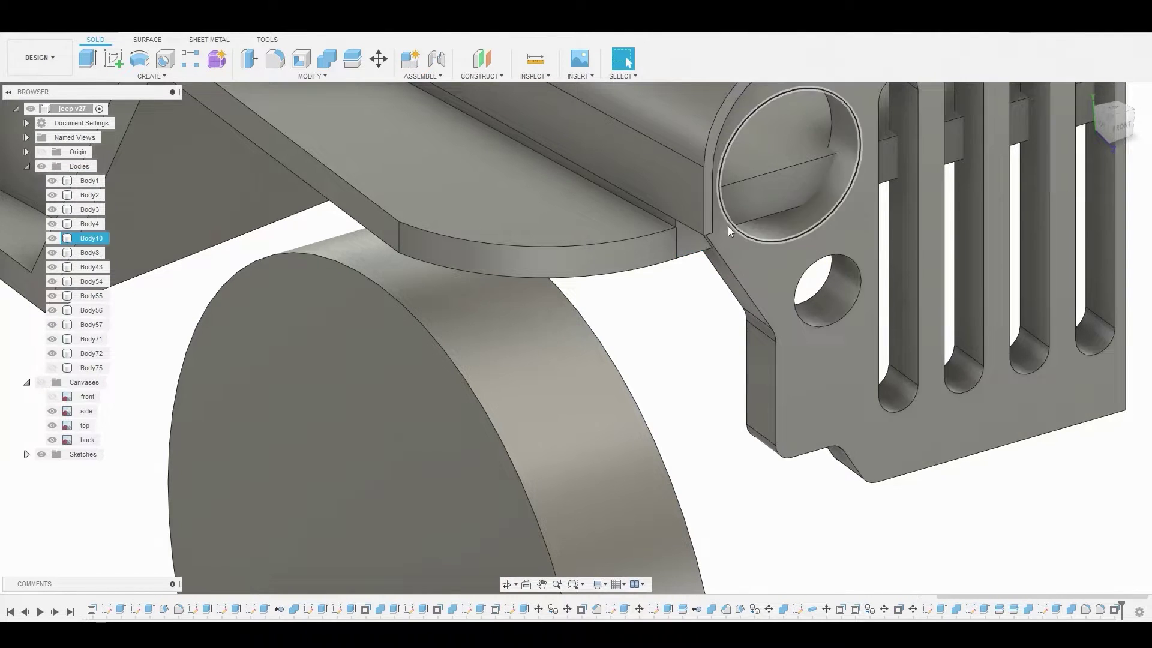
- Press Pull the grille's horizontal bar face slightly inward
{"action": "scroll", "coordinate": [749, 189], "scroll_direction": "down", "scroll_amount": 5}
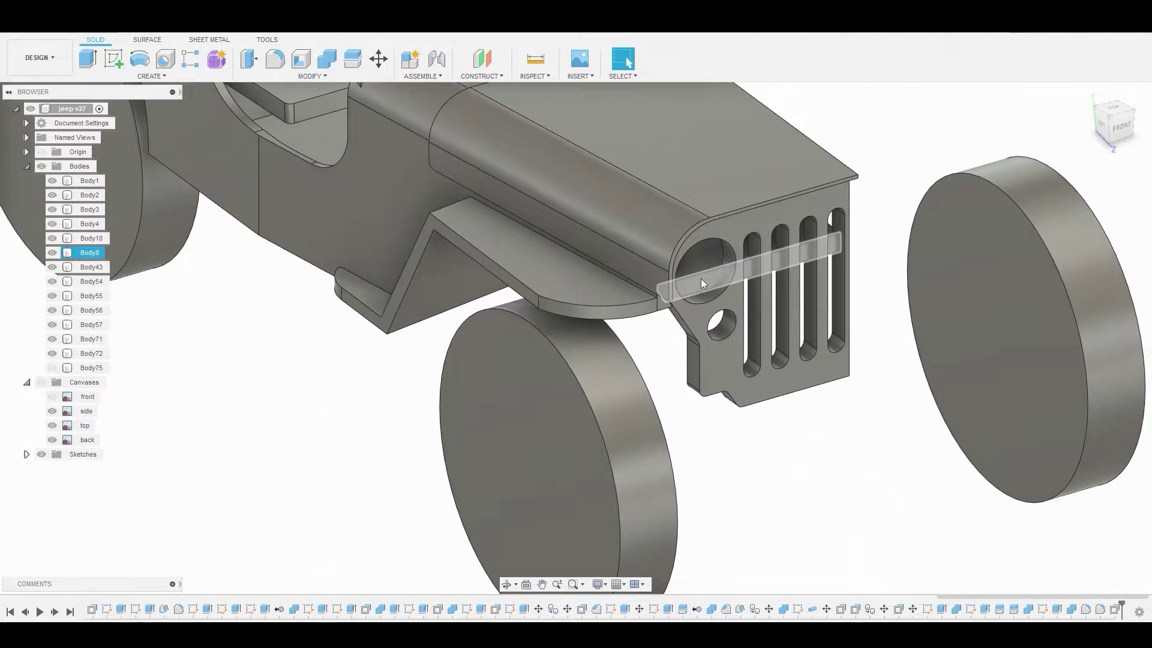
{"action": "scroll", "coordinate": [701, 278], "scroll_direction": "up", "scroll_amount": 3}
{"action": "right_click", "coordinate": [711, 281]}
{"action": "left_click", "coordinate": [738, 258]}
{"action": "left_click_drag", "start_coordinate": [713, 281], "coordinate": [701, 272]}
- Confirm the bar face offset, then hide Body2 and the front wheel Body4
{"action": "left_click", "coordinate": [1079, 237]}
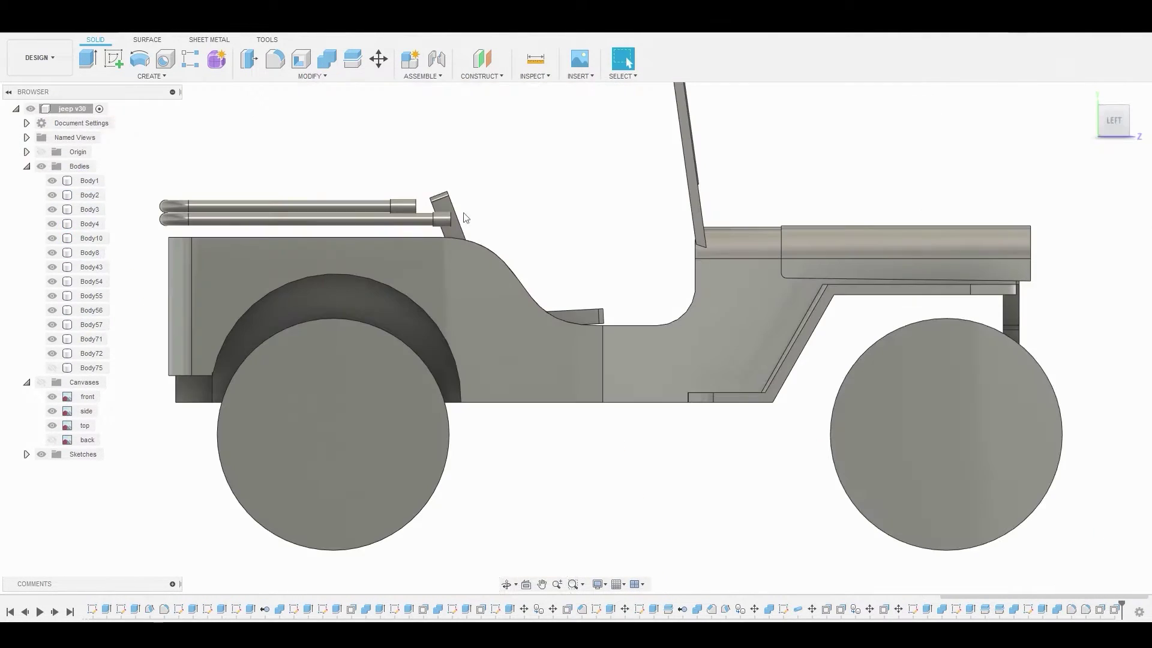
{"action": "left_click", "coordinate": [52, 196]}
{"action": "left_click", "coordinate": [53, 223]}
{"action": "middle_click_drag", "start_coordinate": [924, 419], "coordinate": [627, 420]}
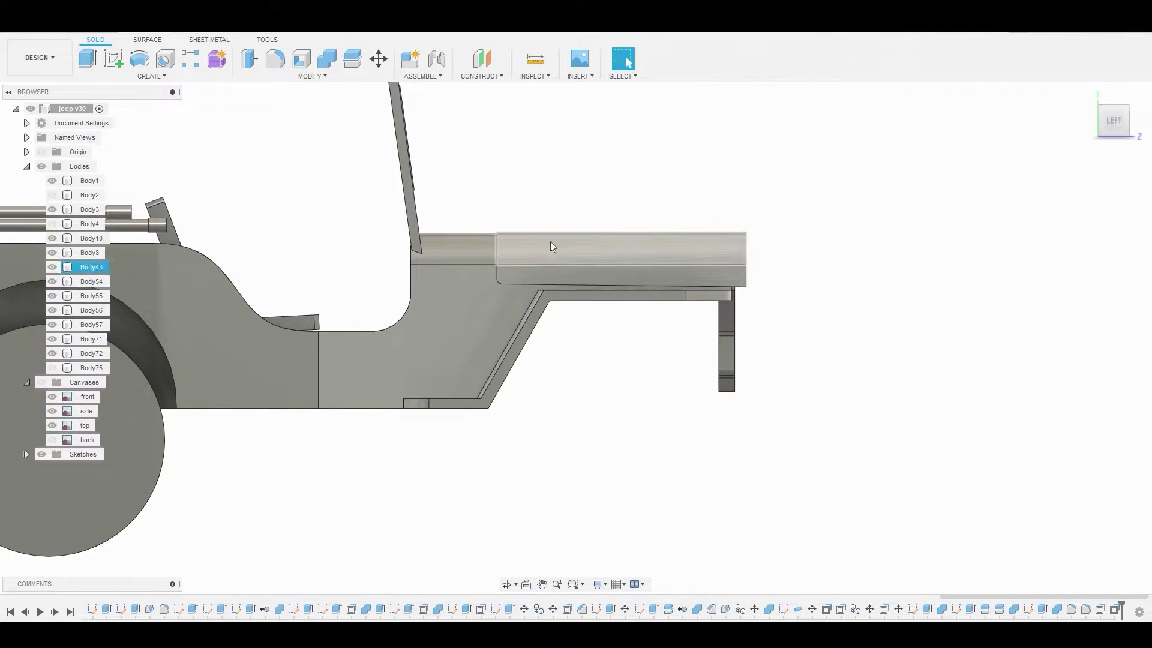
- Sketch a closed rectangle on the side plane under the front fender, with canvases shown
{"action": "left_click", "coordinate": [115, 58]}
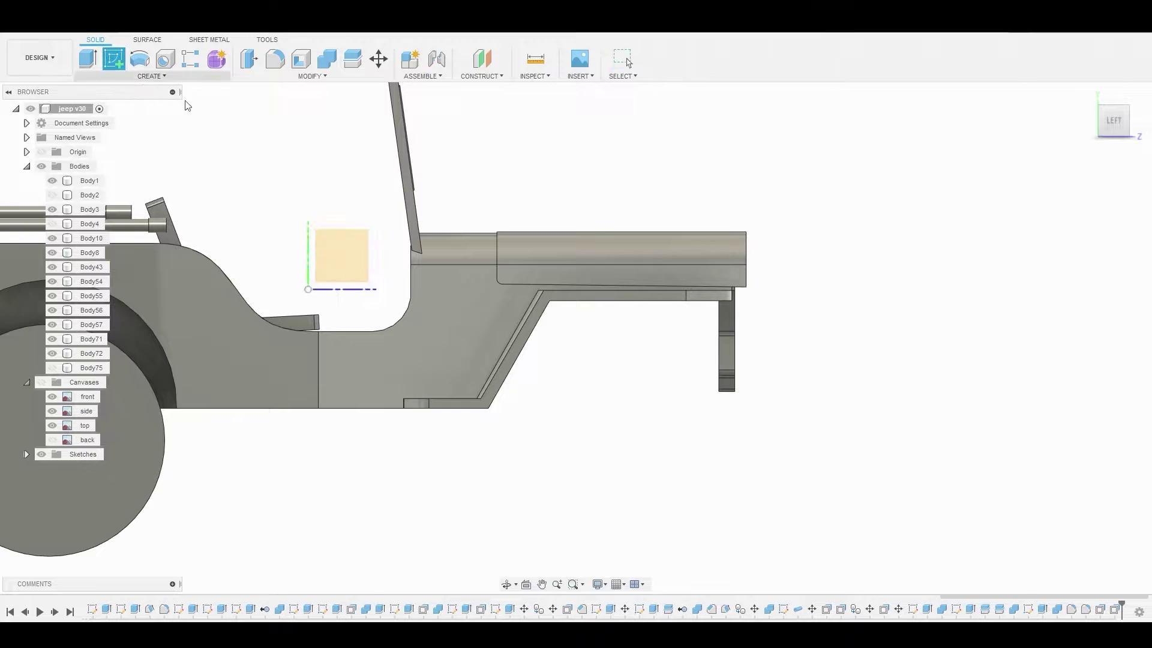
{"action": "left_click", "coordinate": [350, 254]}
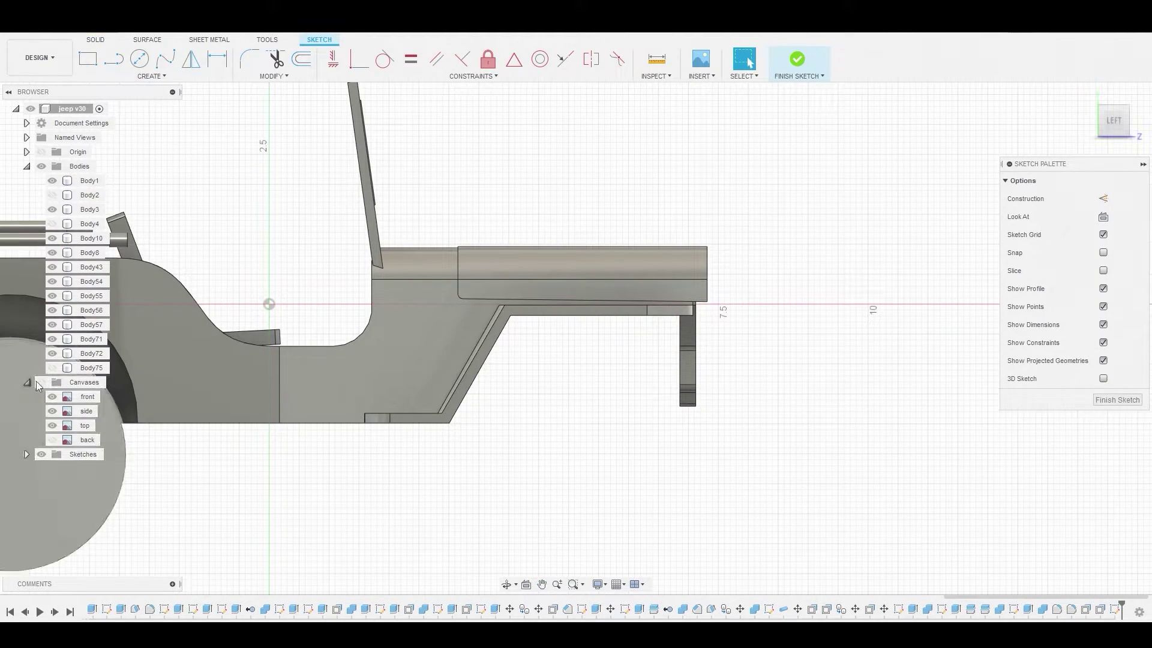
{"action": "left_click", "coordinate": [41, 382]}
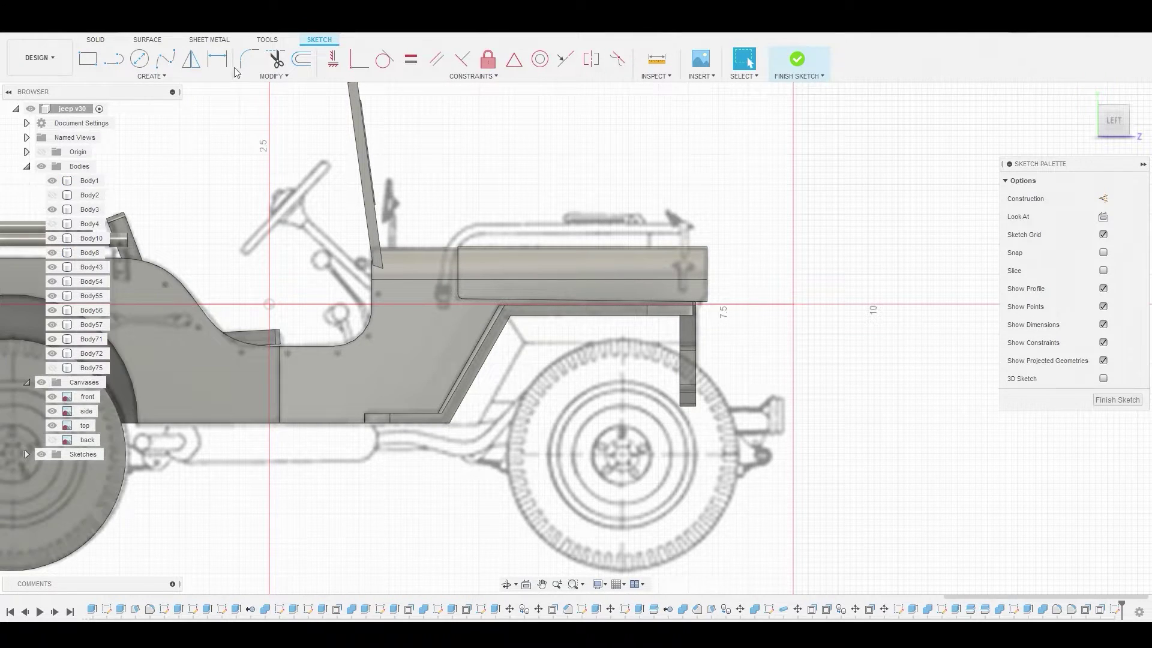
{"action": "left_click", "coordinate": [114, 60]}
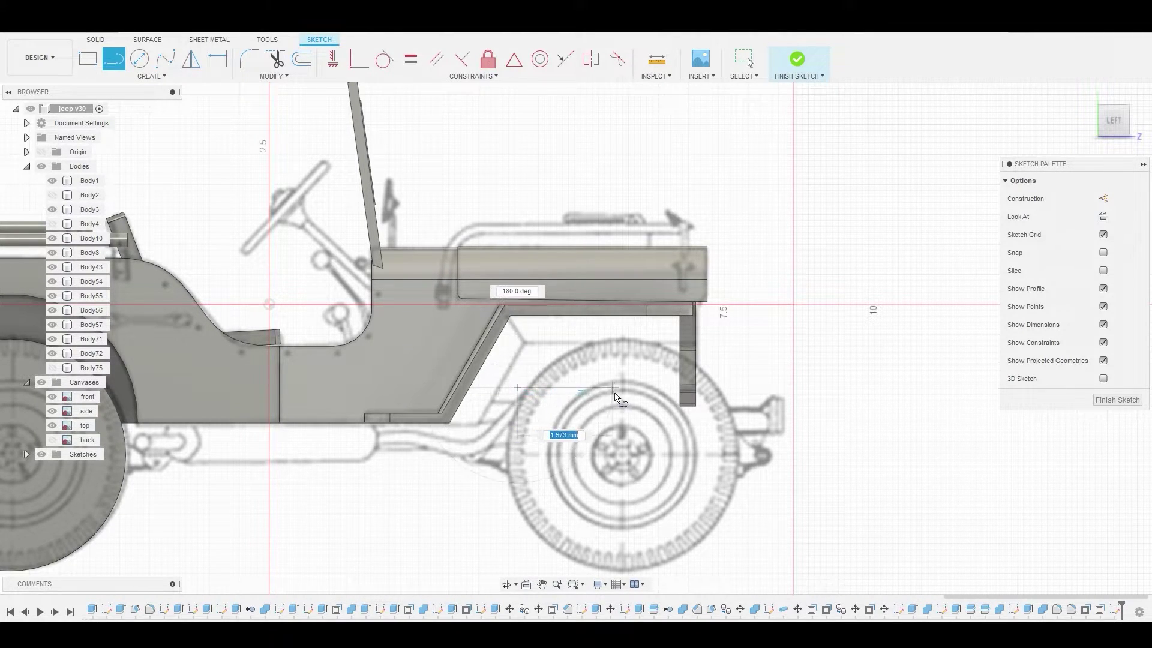
{"action": "left_click", "coordinate": [679, 389]}
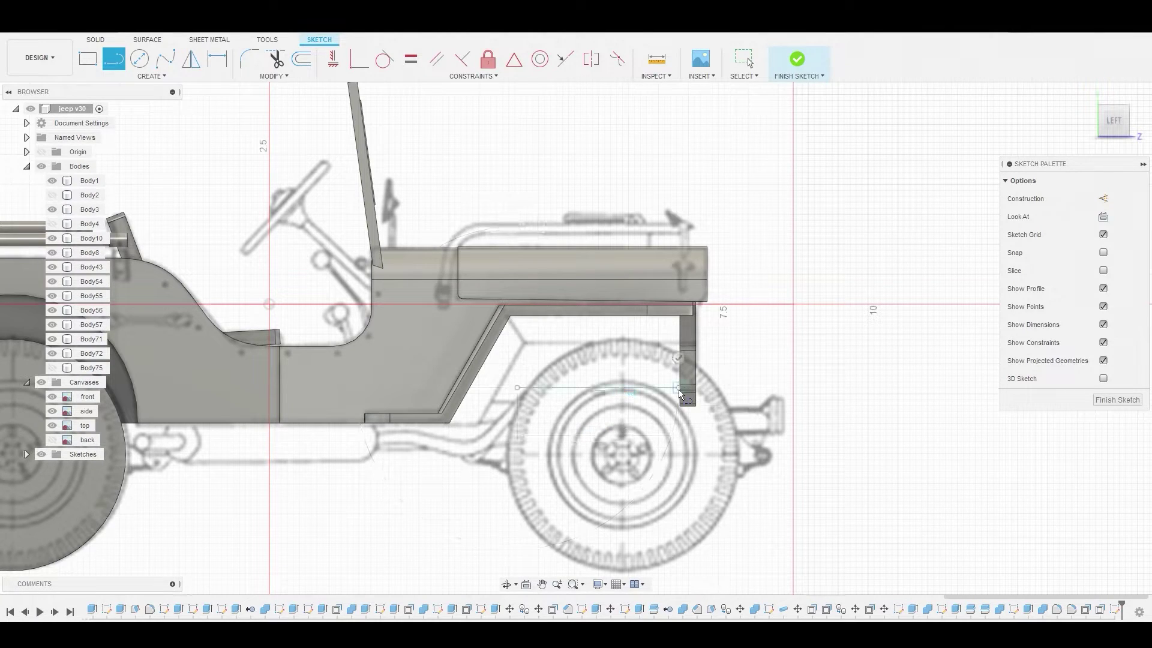
{"action": "left_click", "coordinate": [678, 310]}
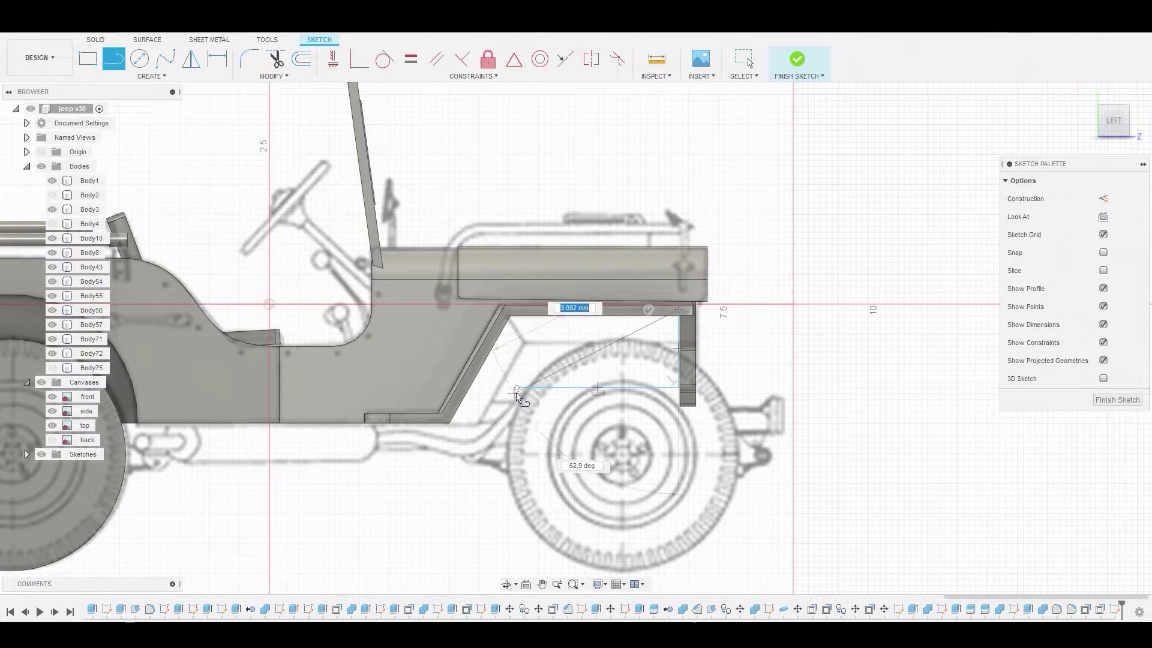
{"action": "left_click", "coordinate": [515, 311]}
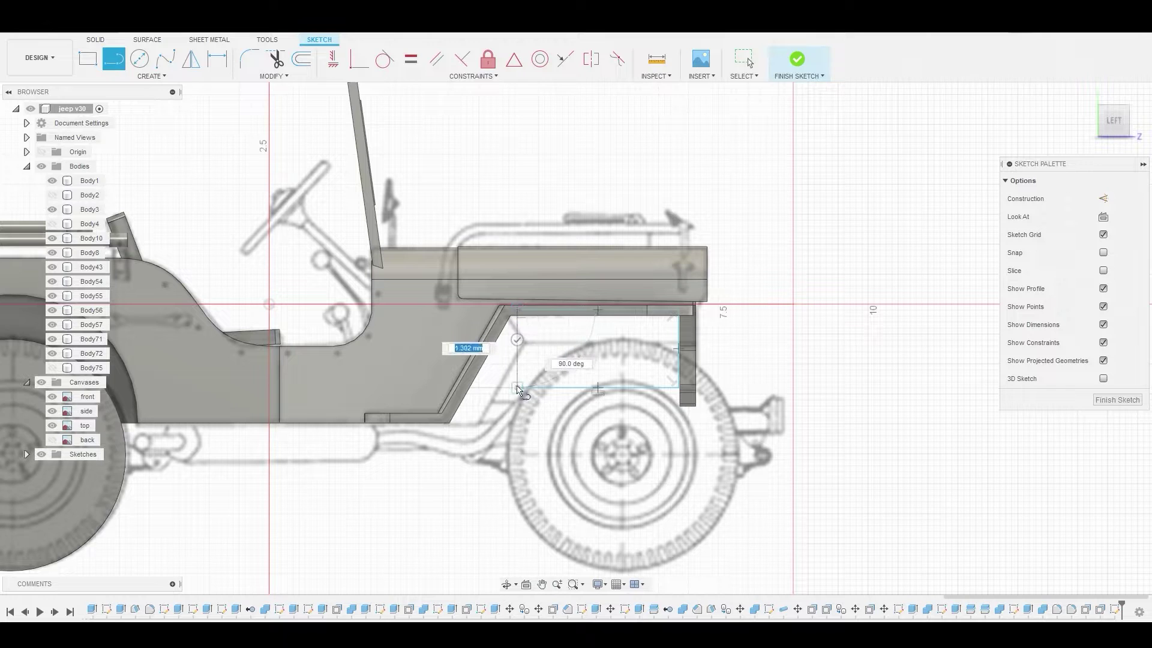
{"action": "left_click", "coordinate": [517, 387]}
{"action": "key", "text": "Escape"}
- Extrude the rectangular profile -2.704 mm as a new body, Body80
{"action": "right_click", "coordinate": [568, 350]}
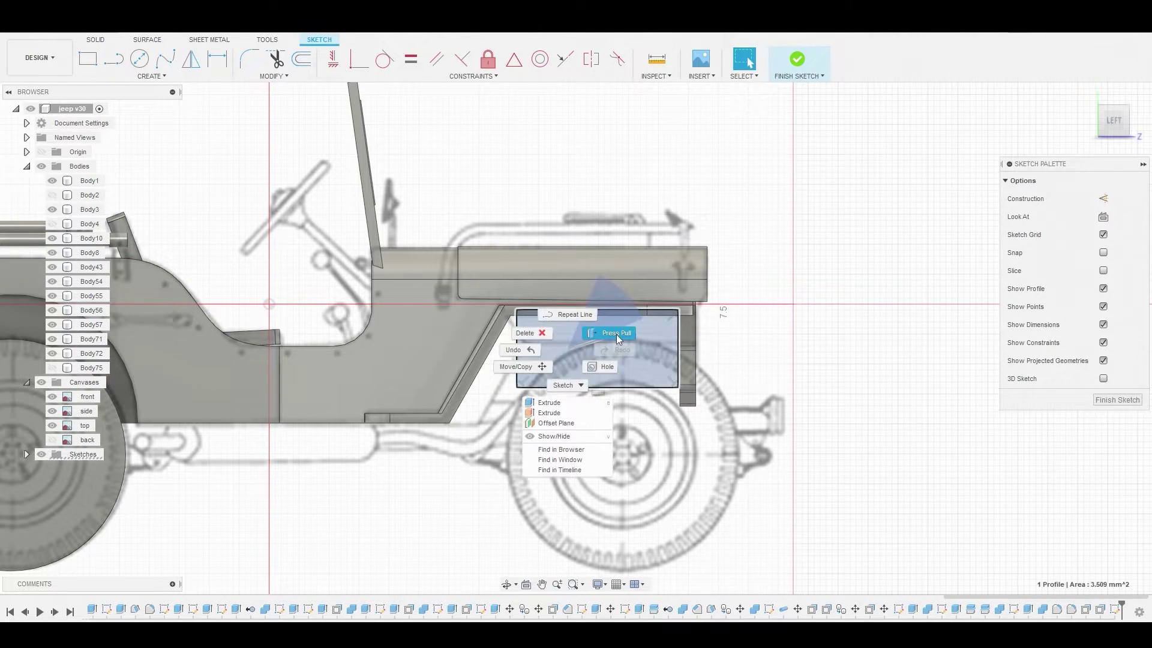
{"action": "left_click", "coordinate": [616, 333]}
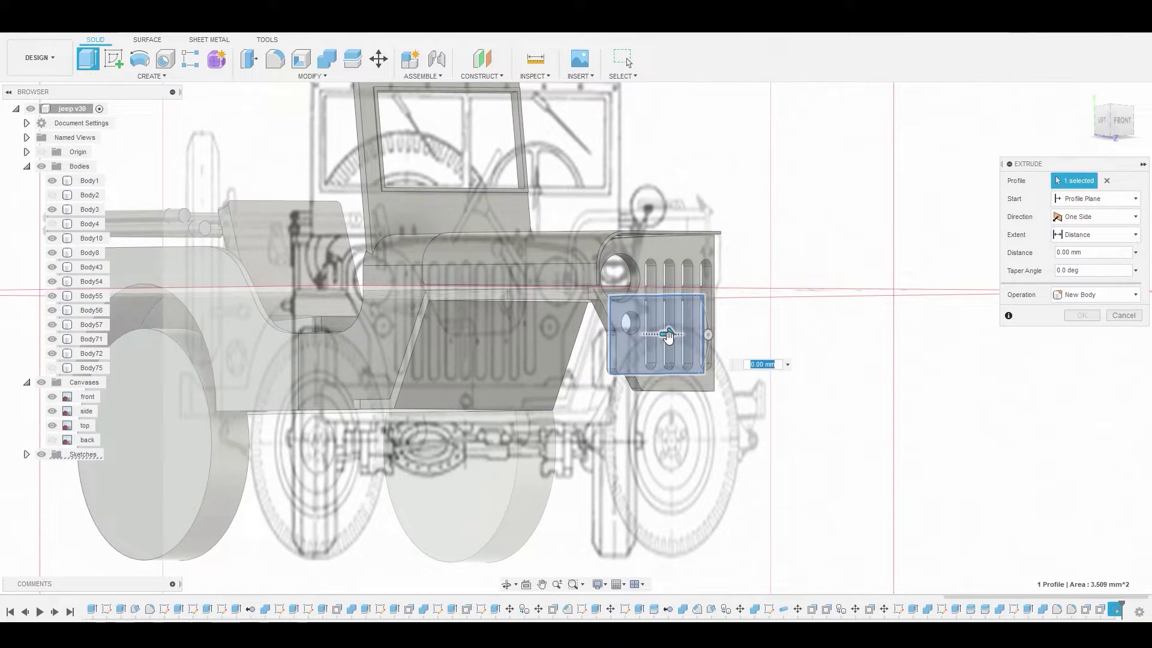
{"action": "left_click_drag", "start_coordinate": [668, 336], "coordinate": [537, 347]}
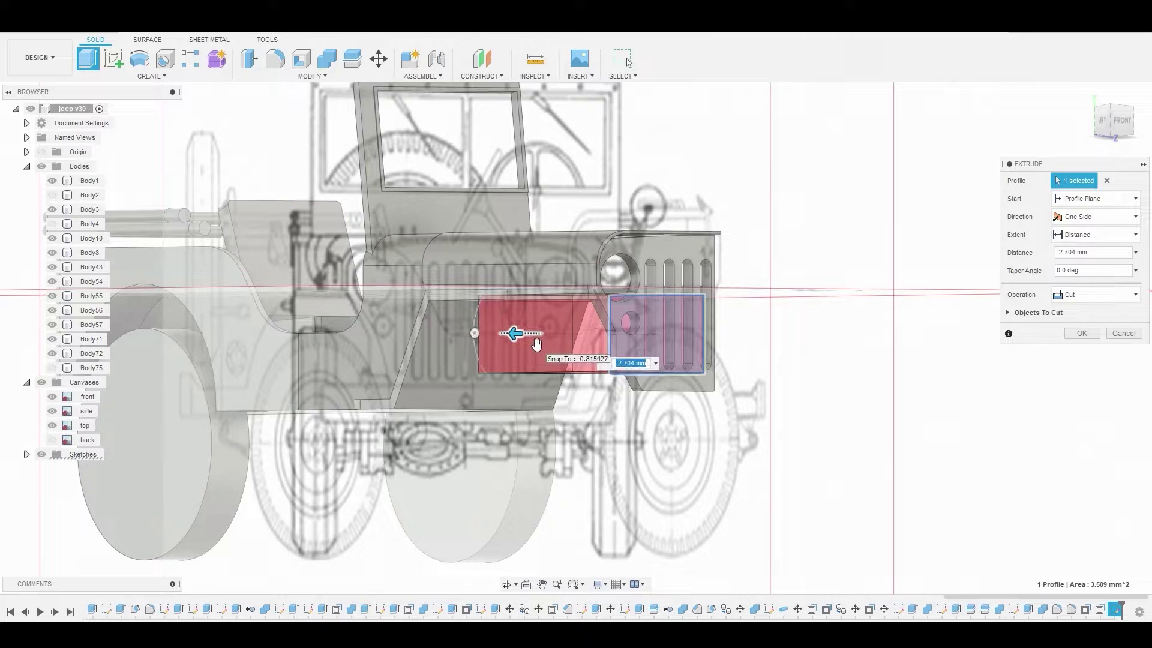
{"action": "left_click", "coordinate": [1073, 298]}
{"action": "left_click", "coordinate": [1078, 348]}
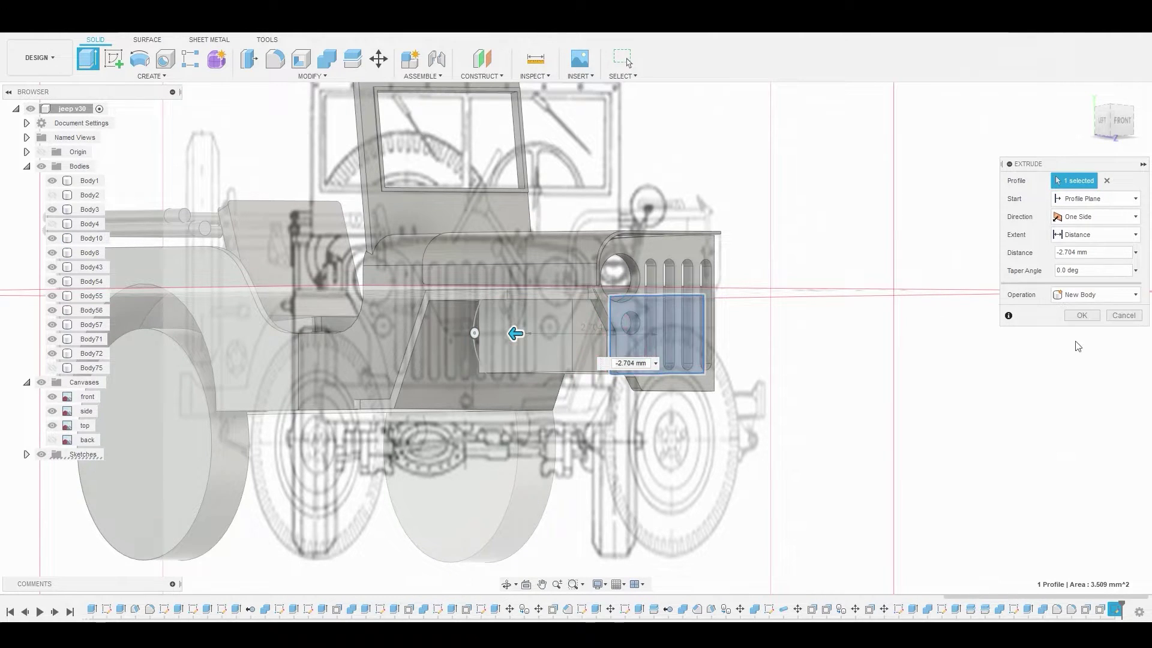
{"action": "left_click", "coordinate": [1079, 316]}
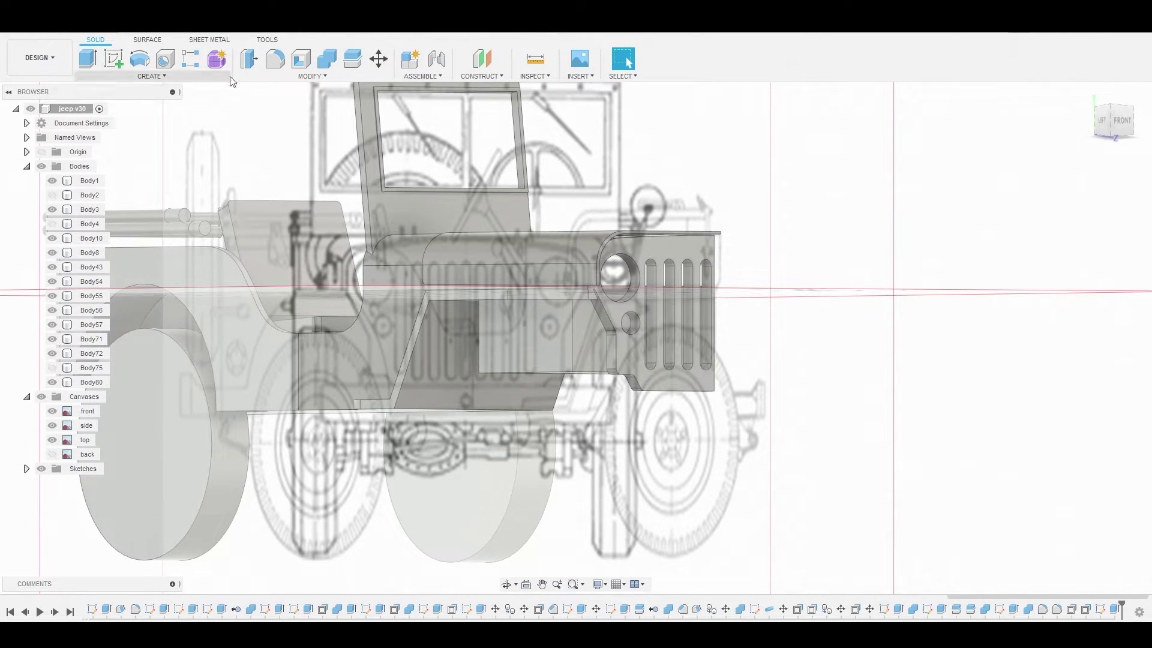
{"action": "left_click", "coordinate": [311, 76]}
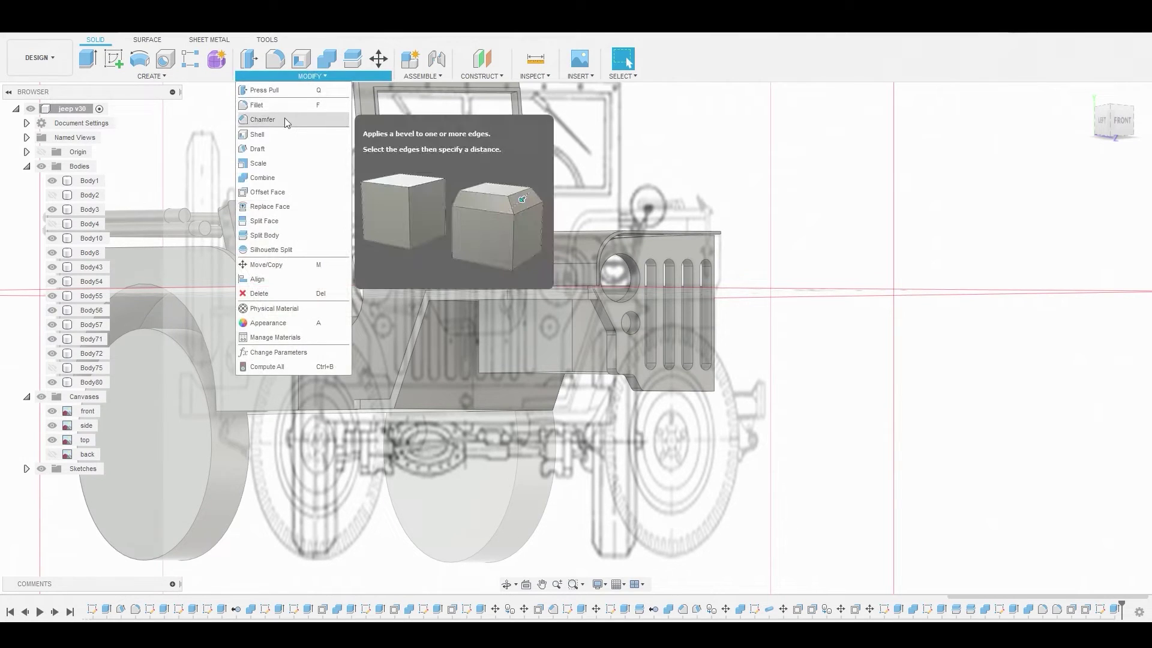
- Hide the canvases and chamfer Body80's front vertical edge at 0.711 mm equal distance
{"action": "left_click", "coordinate": [284, 117]}
{"action": "scroll", "coordinate": [583, 365], "scroll_direction": "up", "scroll_amount": 3}
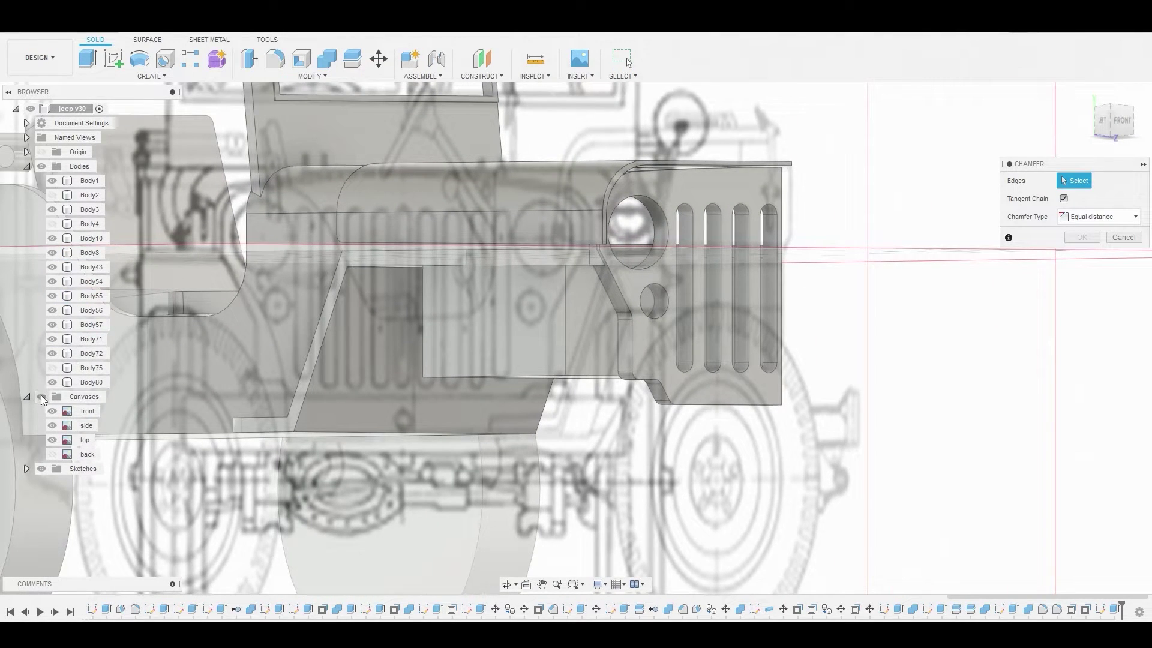
{"action": "left_click", "coordinate": [42, 398]}
{"action": "left_click", "coordinate": [566, 311]}
{"action": "middle_click_drag", "start_coordinate": [570, 311], "coordinate": [575, 286], "text": "shift"}
{"action": "left_click_drag", "start_coordinate": [568, 284], "coordinate": [574, 312]}
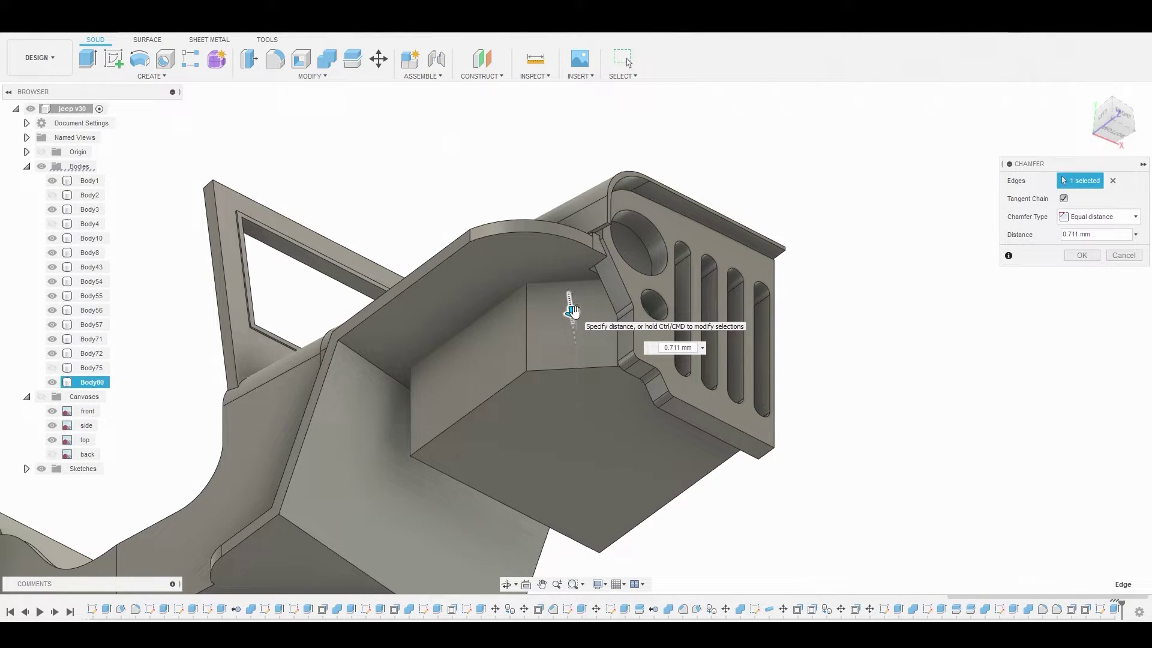
{"action": "left_click", "coordinate": [1079, 254]}
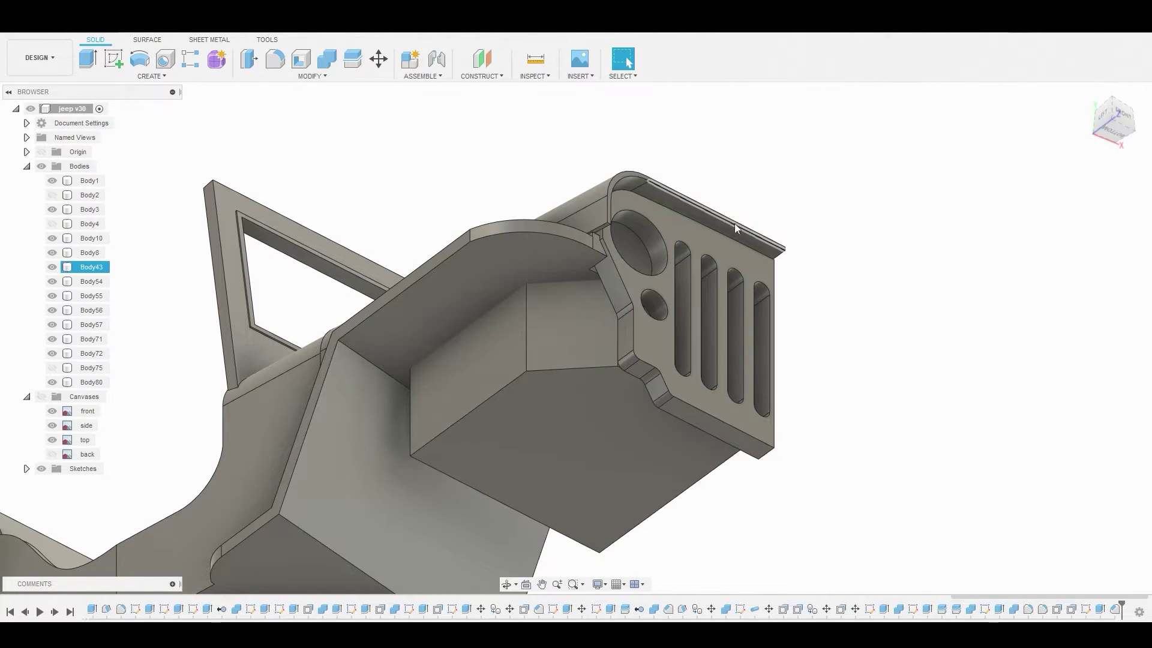
- Sketch a closed triangle with lines on the bracket's hexagonal bottom face
{"action": "left_click", "coordinate": [561, 417]}
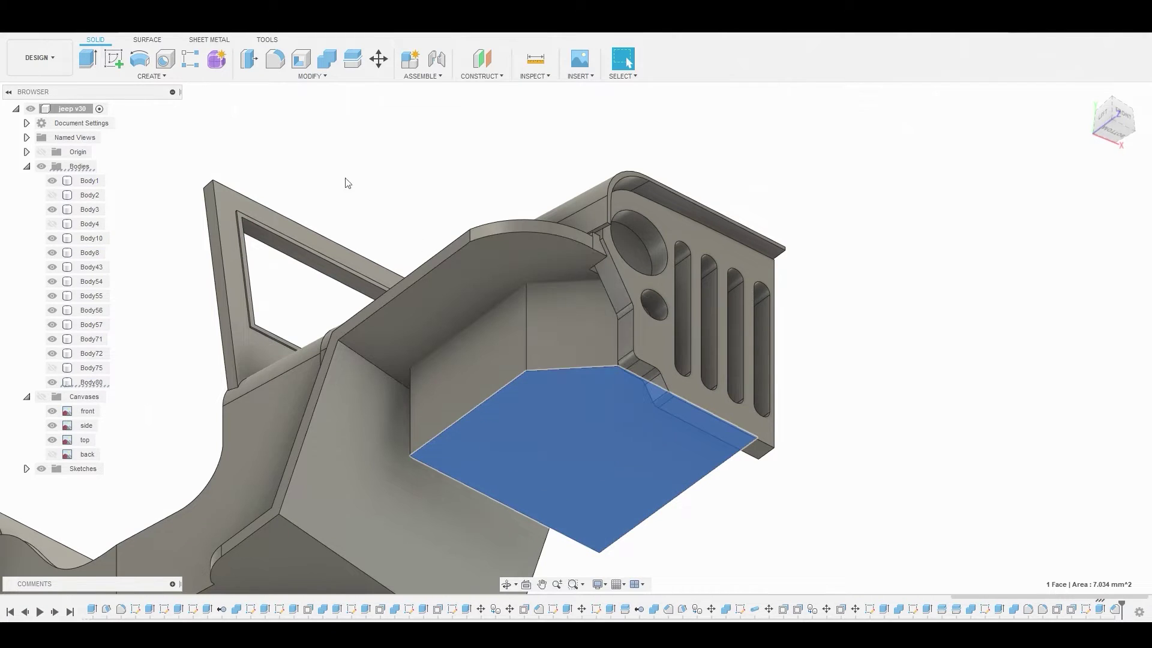
{"action": "left_click", "coordinate": [117, 61]}
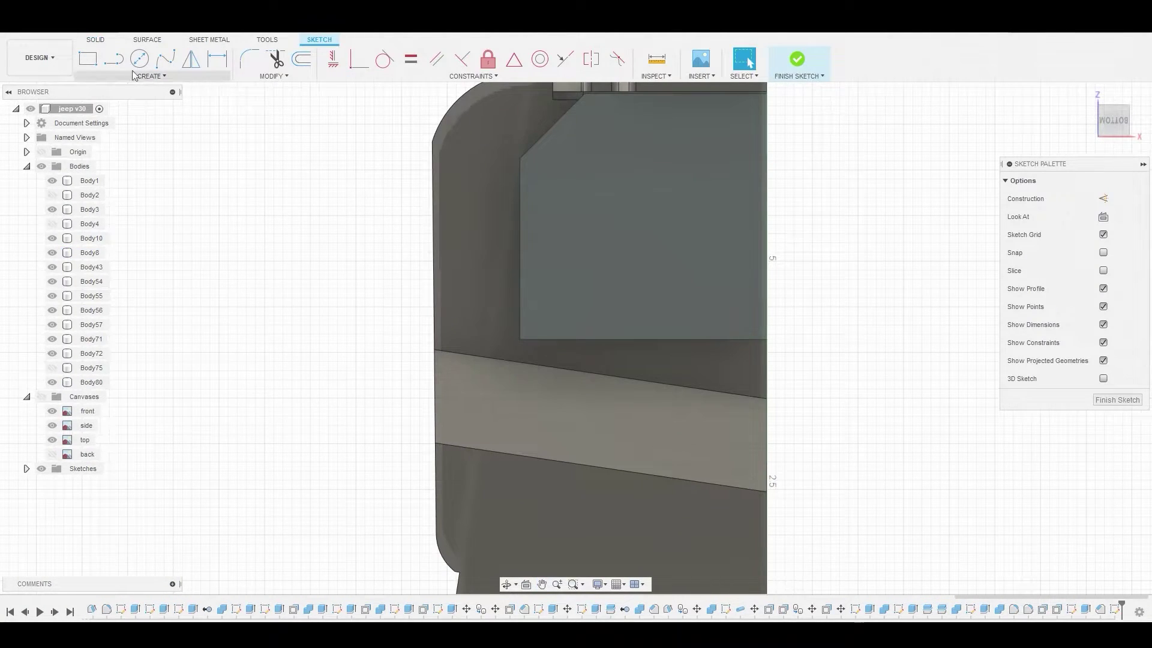
{"action": "key", "text": "l"}
{"action": "left_click", "coordinate": [525, 340]}
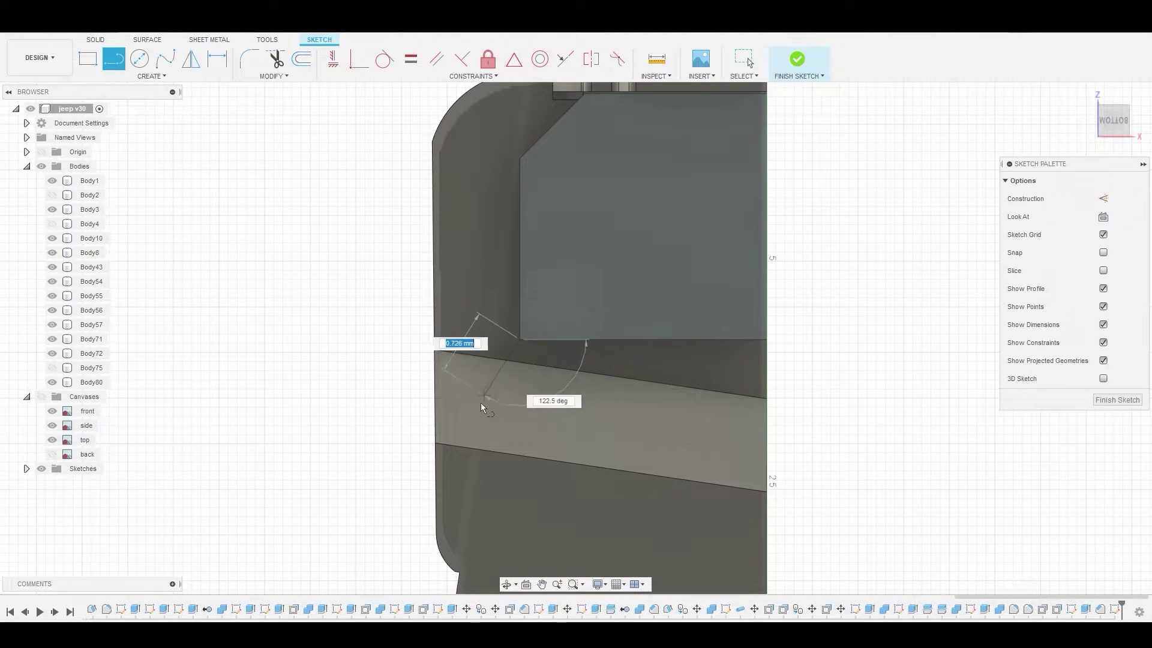
{"action": "left_click", "coordinate": [434, 444]}
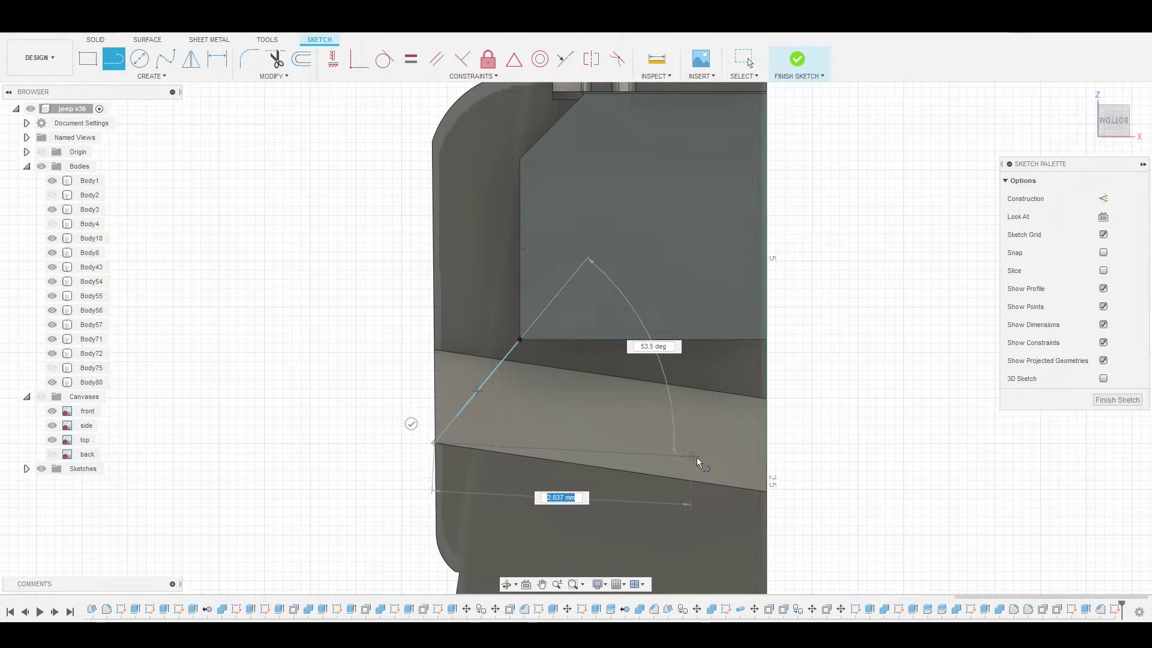
{"action": "left_click", "coordinate": [768, 493]}
{"action": "left_click", "coordinate": [767, 340]}
{"action": "right_click", "coordinate": [819, 297]}
{"action": "left_click", "coordinate": [878, 262]}
- Extrude the triangular profile -1.739 mm as a new body, Body81
{"action": "left_click", "coordinate": [578, 373]}
{"action": "right_click", "coordinate": [578, 373]}
{"action": "left_click", "coordinate": [623, 357]}
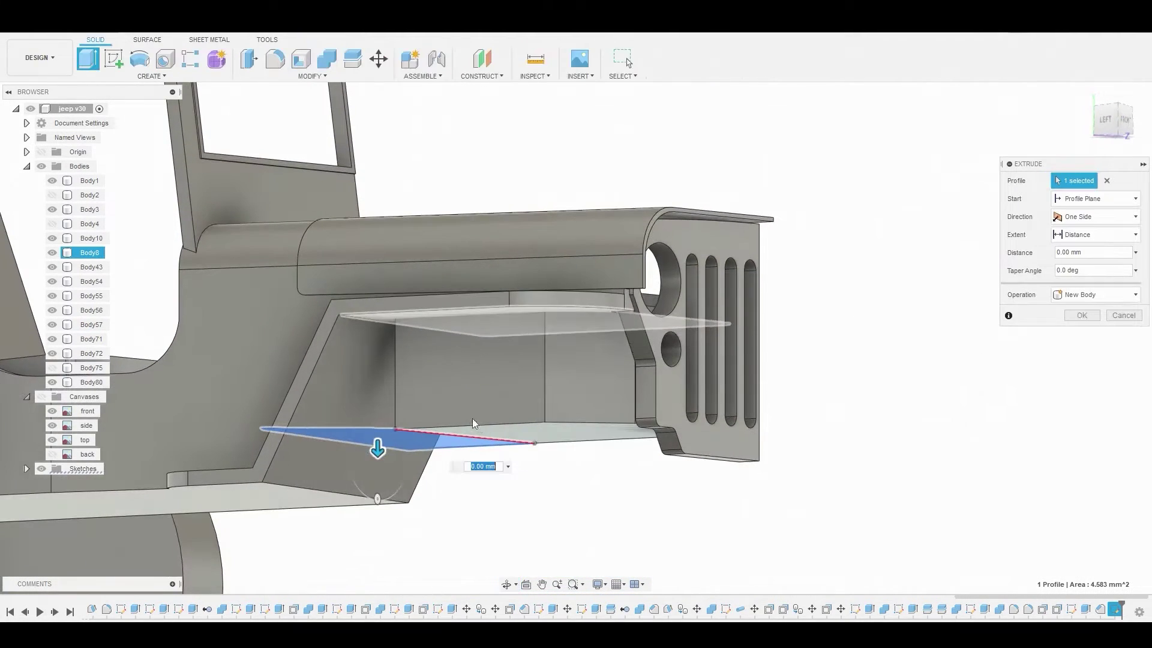
{"action": "left_click_drag", "start_coordinate": [377, 448], "coordinate": [378, 258]}
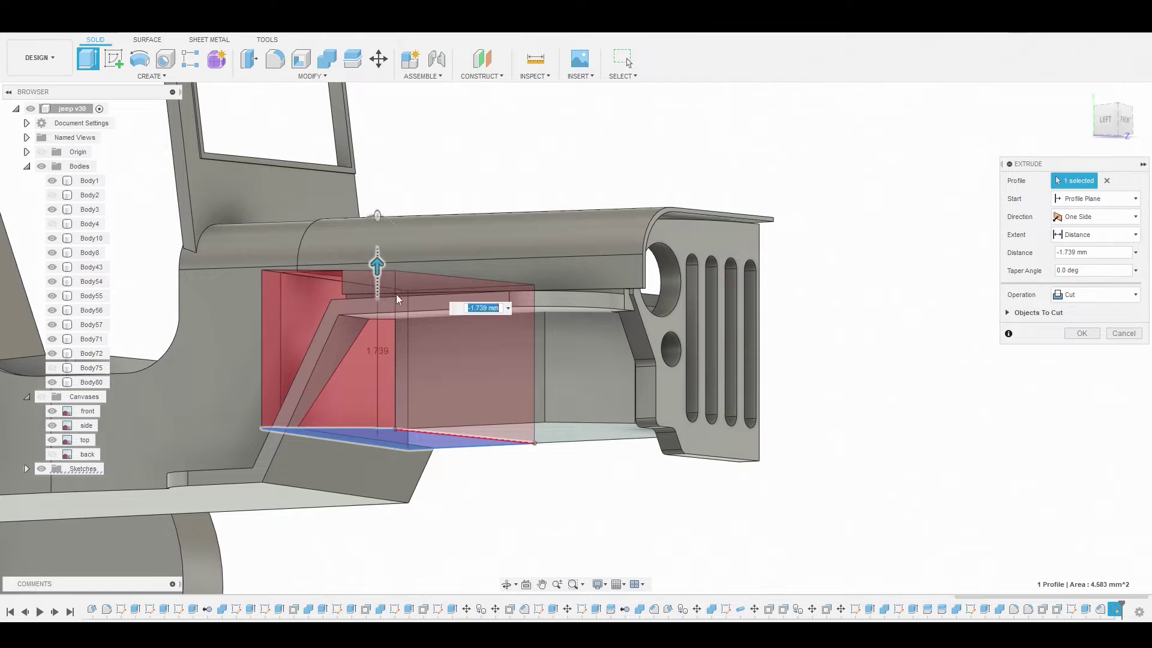
{"action": "middle_click_drag", "start_coordinate": [378, 257], "coordinate": [435, 296], "text": "shift"}
{"action": "left_click", "coordinate": [1095, 294]}
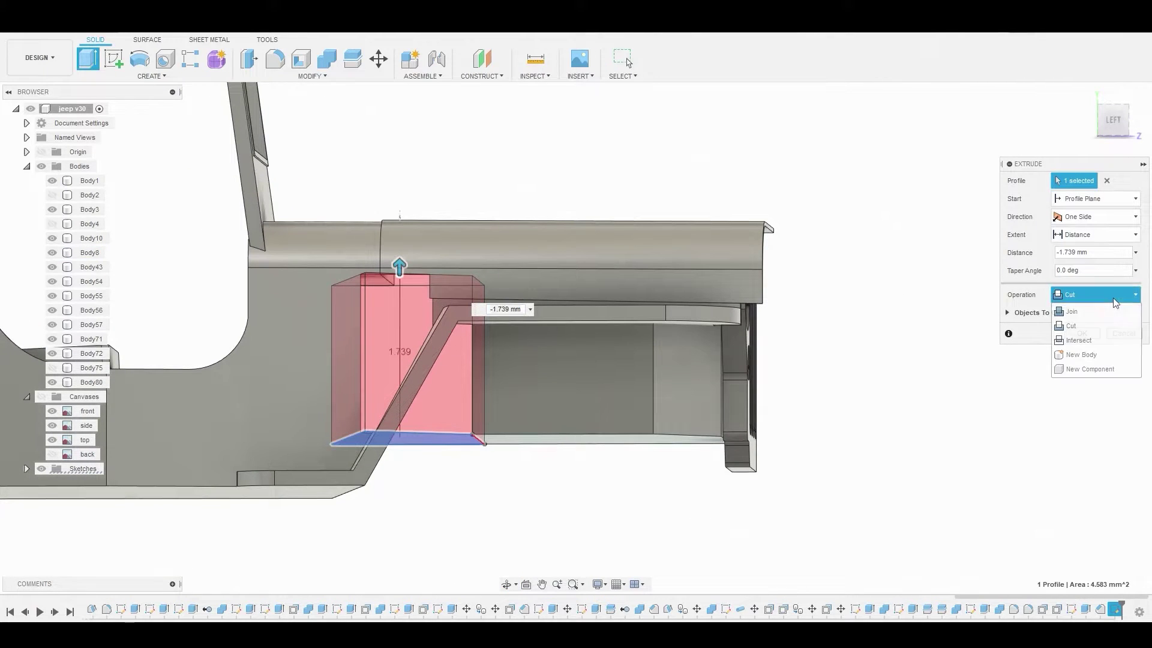
{"action": "left_click", "coordinate": [1085, 351]}
{"action": "left_click", "coordinate": [1083, 317]}
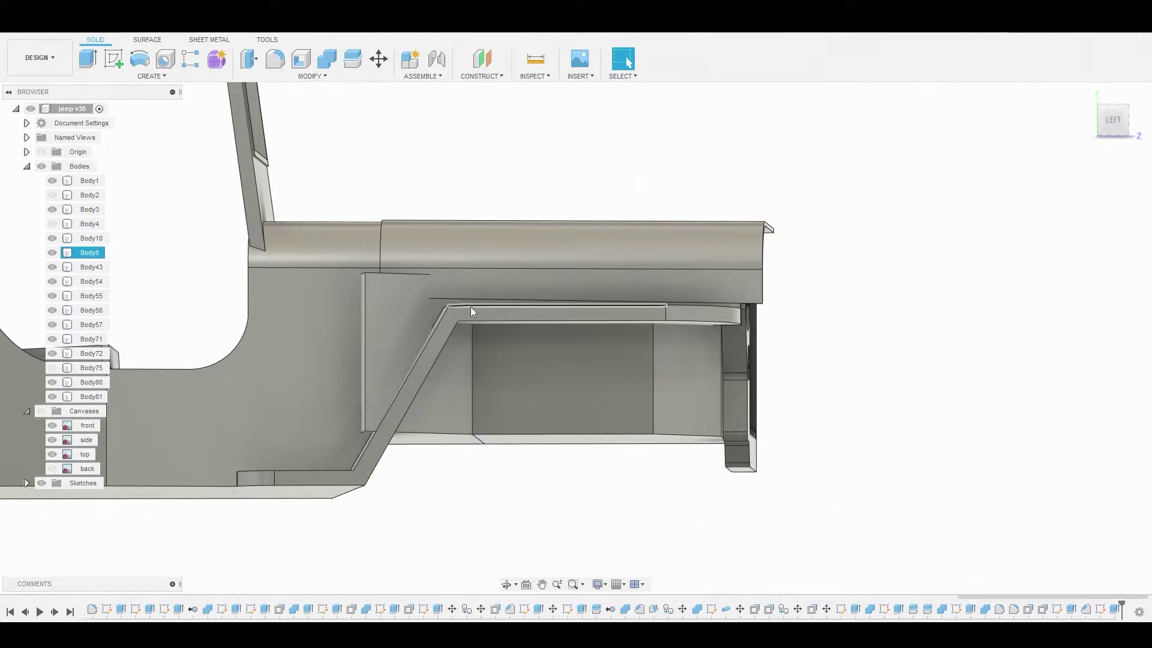
- Split Body81 with the neighbouring bracket body and remove the unwanted split-off piece
{"action": "left_click", "coordinate": [317, 76]}
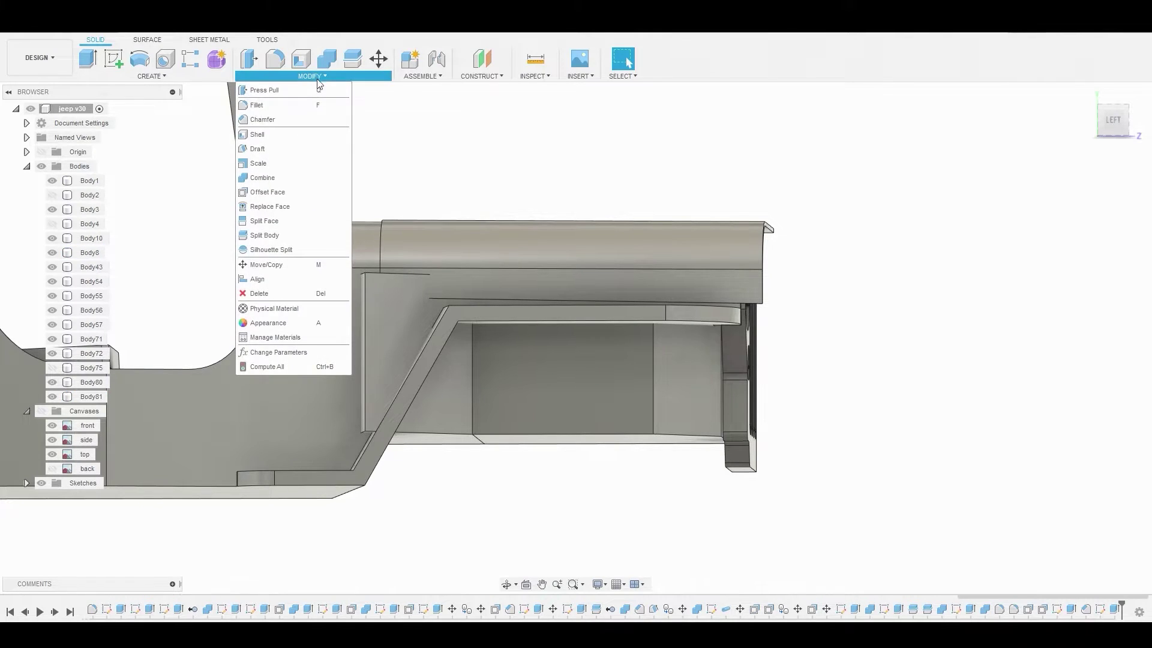
{"action": "left_click", "coordinate": [265, 235]}
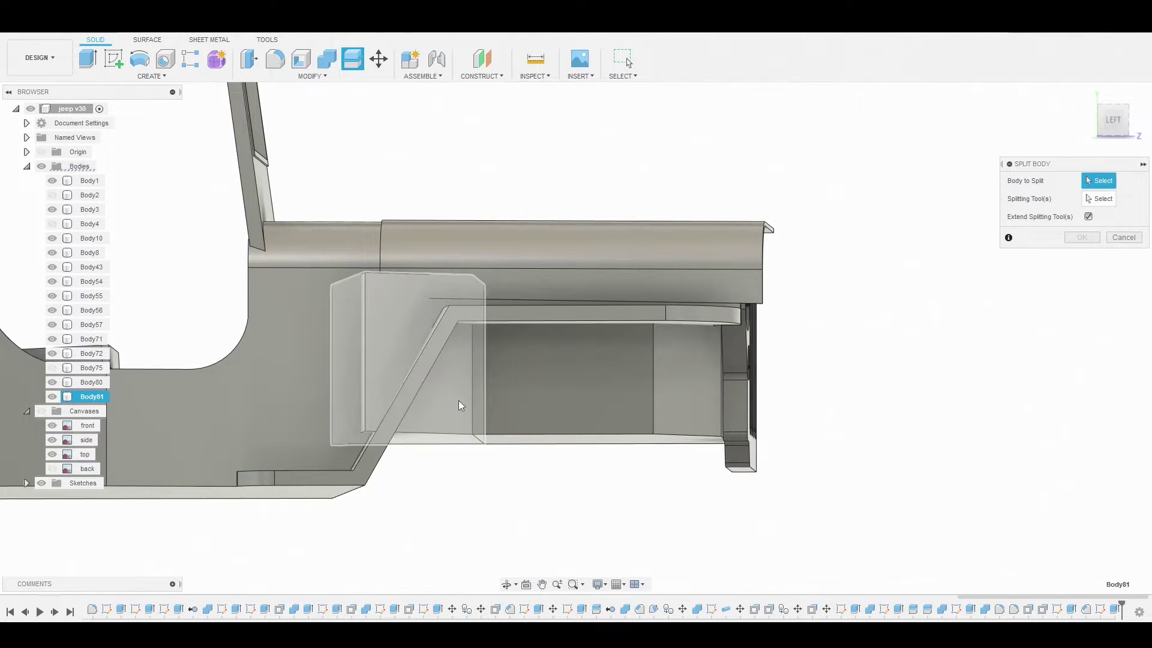
{"action": "left_click", "coordinate": [458, 403]}
{"action": "left_click", "coordinate": [1106, 199]}
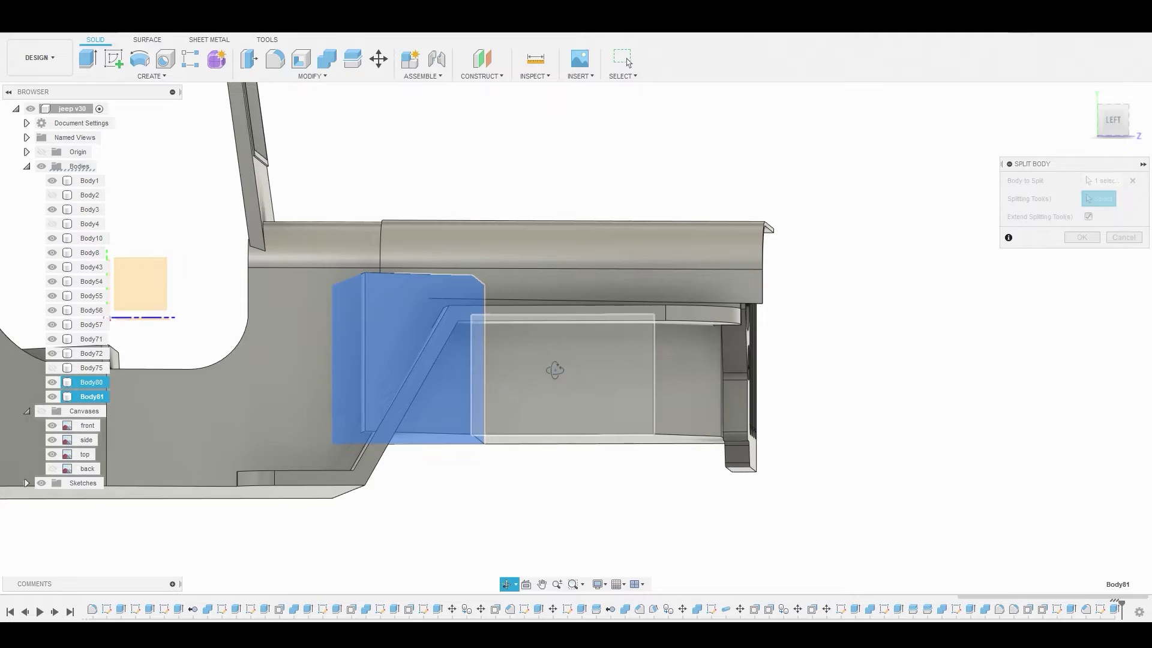
{"action": "middle_click_drag", "start_coordinate": [553, 367], "coordinate": [438, 399], "text": "shift"}
{"action": "left_click", "coordinate": [416, 387]}
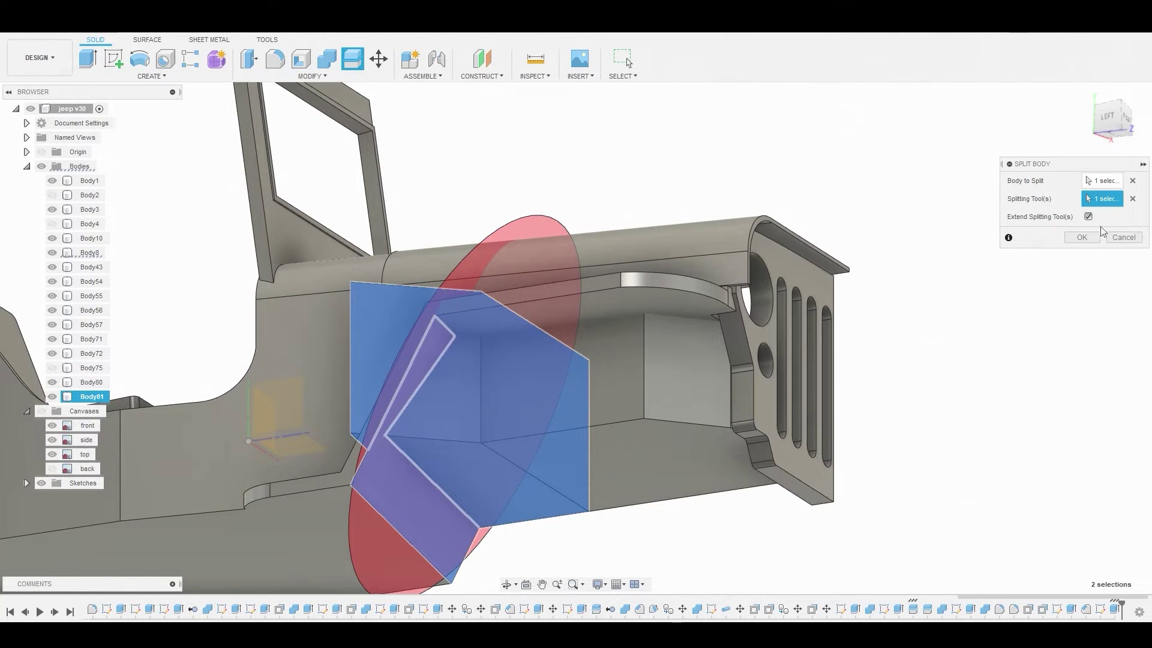
{"action": "left_click", "coordinate": [1081, 238]}
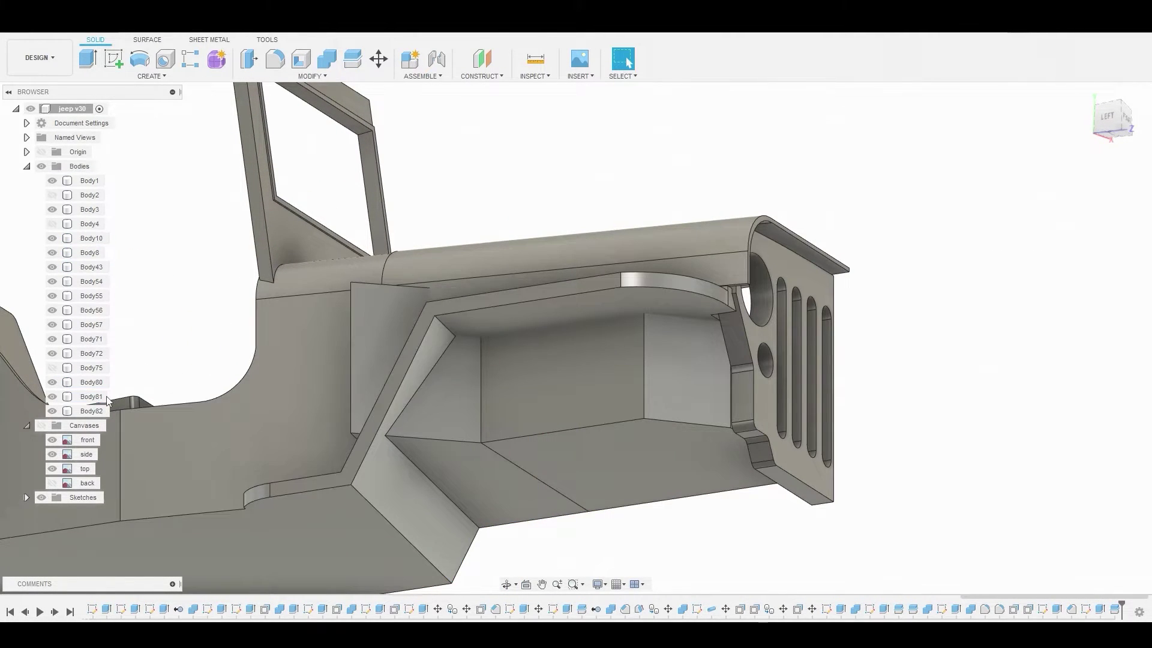
{"action": "right_click", "coordinate": [93, 400]}
{"action": "left_click", "coordinate": [144, 318]}
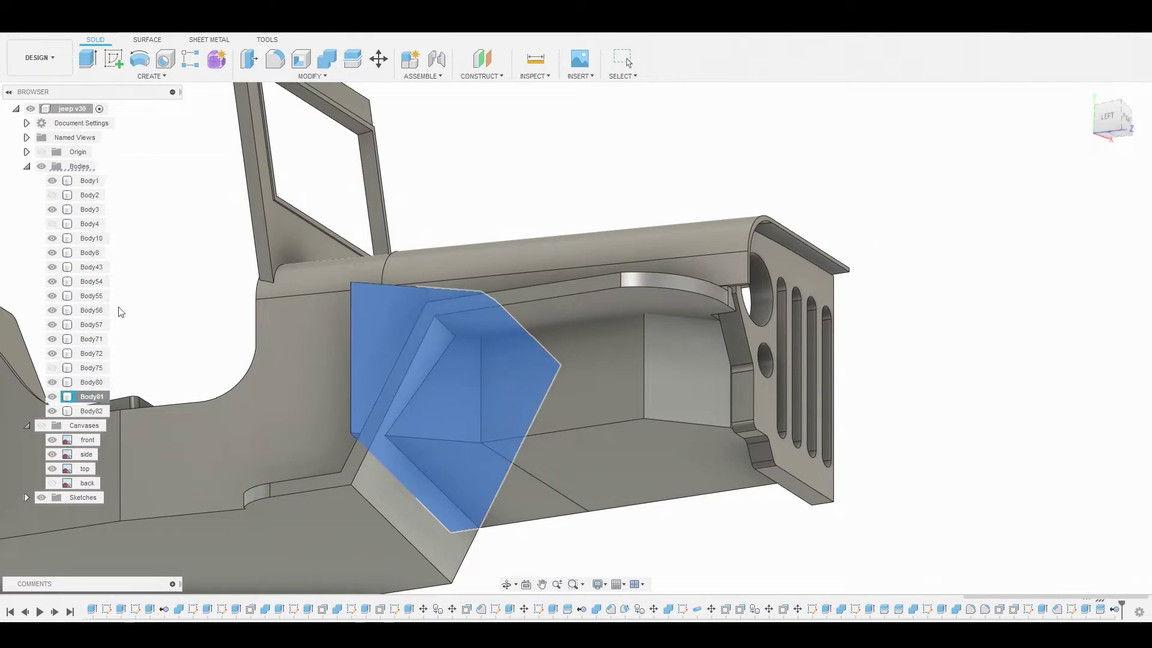
- Split Body82 with a flat face plane and remove the leftover Body82 piece
{"action": "middle_click_drag", "start_coordinate": [434, 355], "coordinate": [418, 267], "text": "shift"}
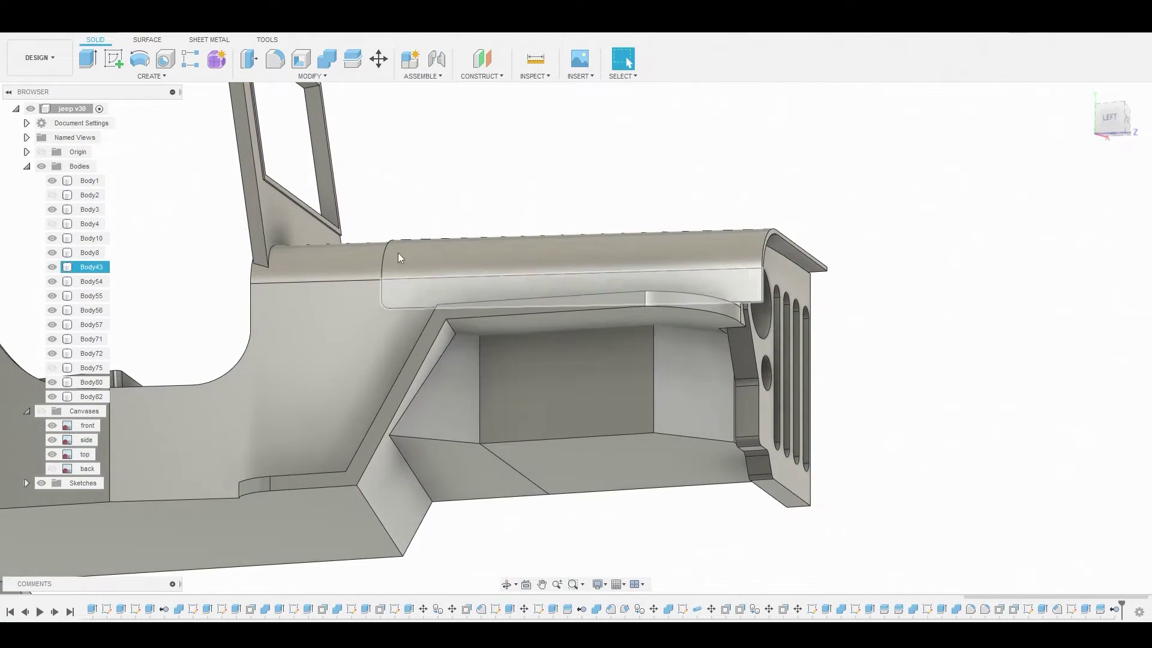
{"action": "left_click", "coordinate": [299, 78]}
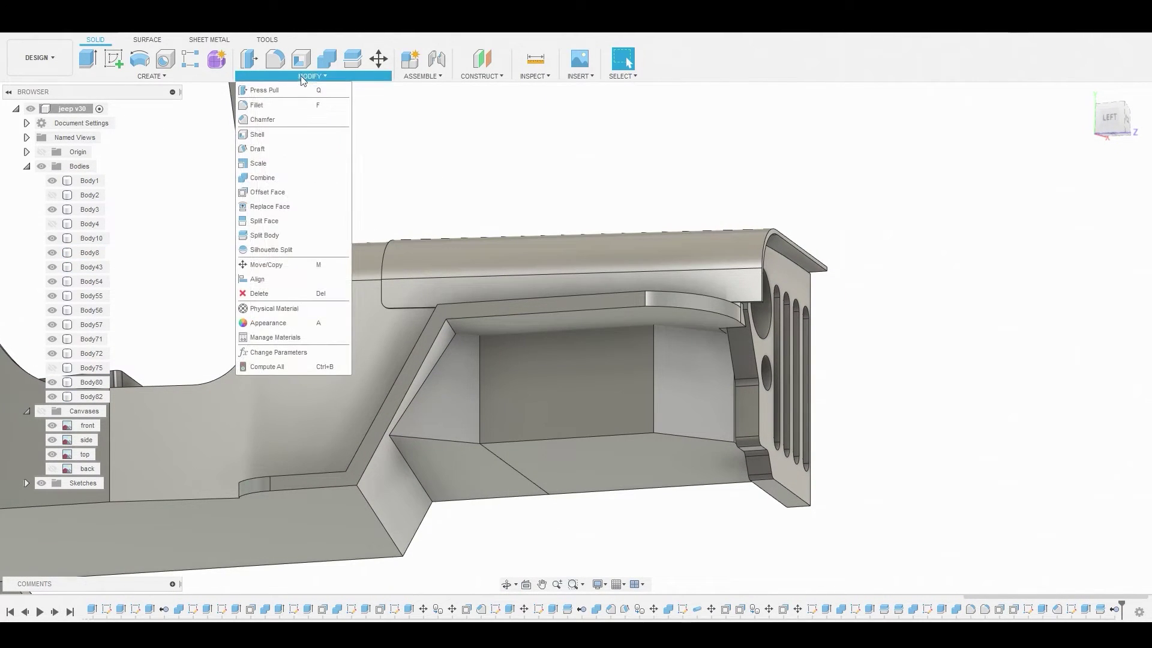
{"action": "left_click", "coordinate": [281, 239]}
{"action": "left_click", "coordinate": [466, 380]}
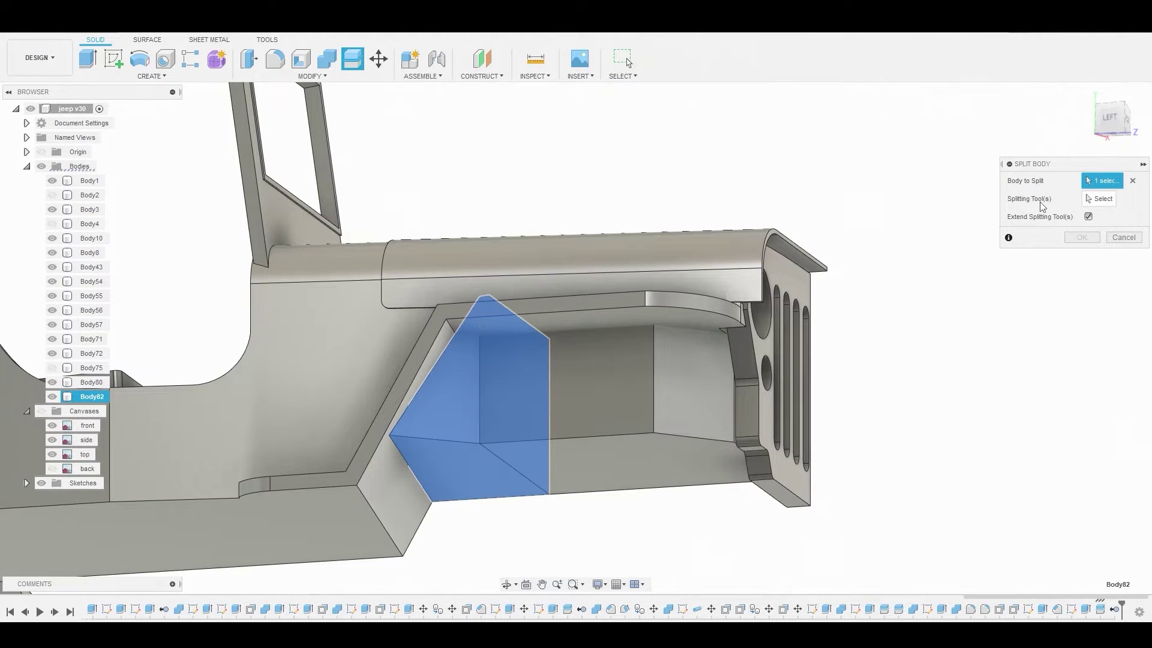
{"action": "left_click", "coordinate": [1102, 201]}
{"action": "left_click", "coordinate": [529, 324]}
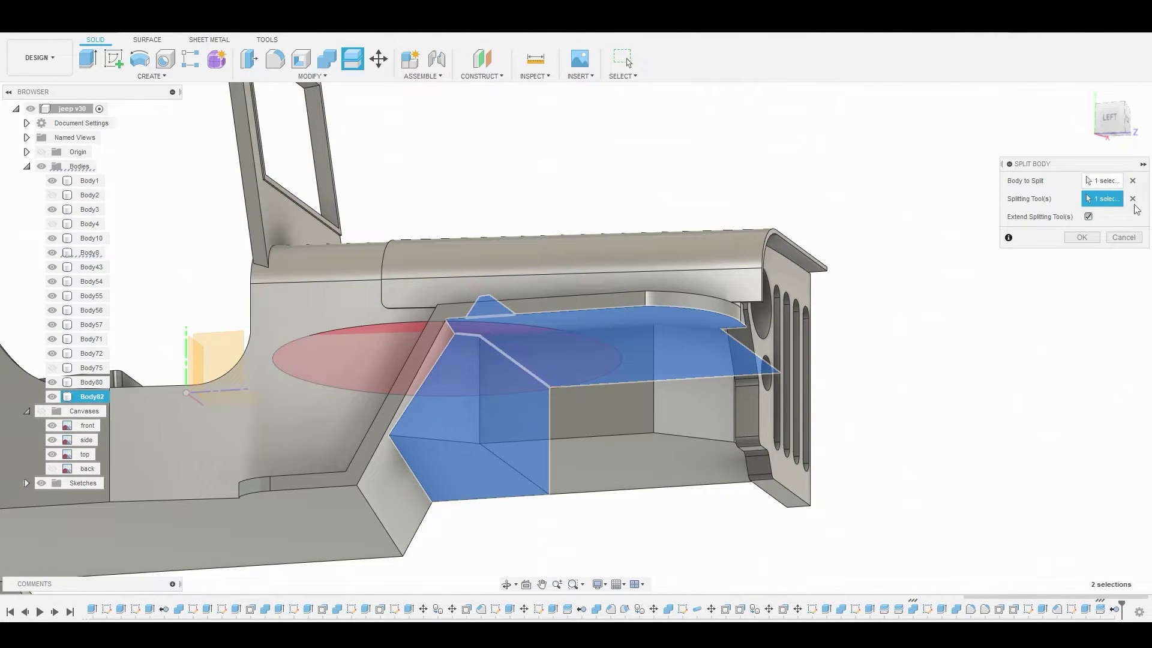
{"action": "left_click", "coordinate": [1081, 237]}
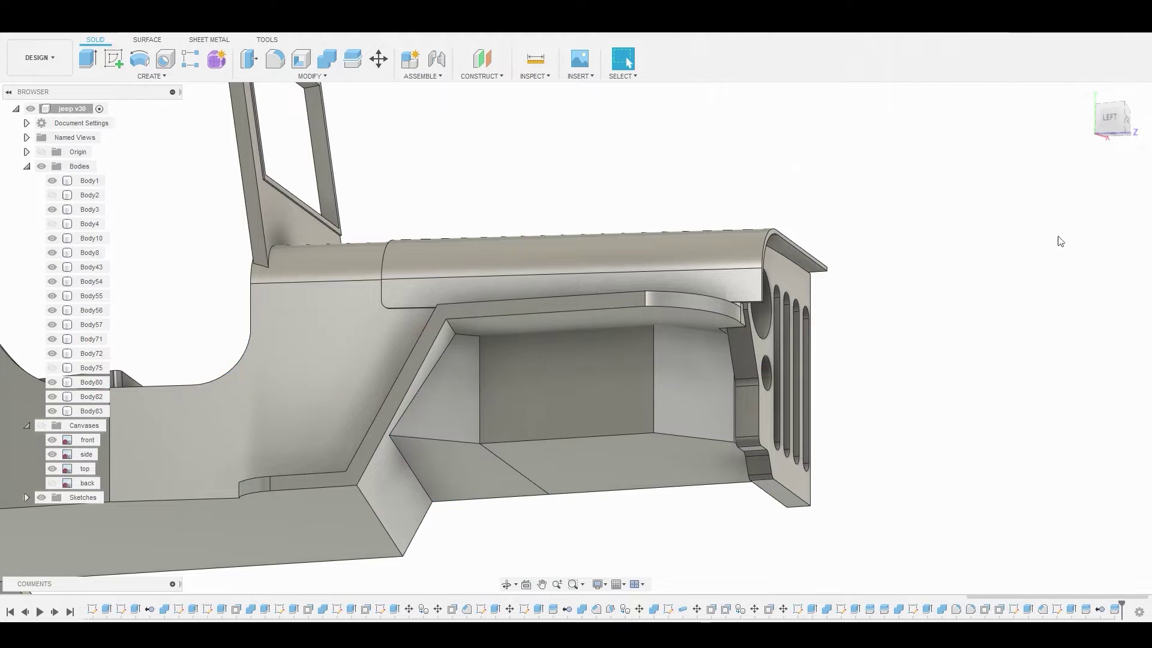
{"action": "right_click", "coordinate": [81, 399]}
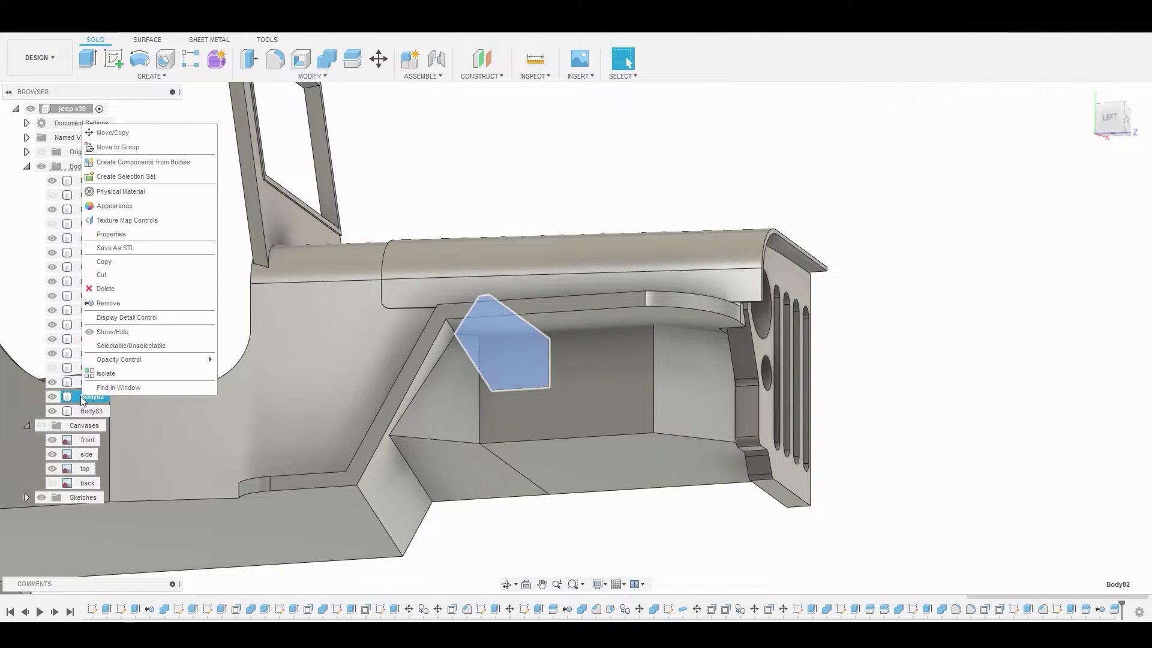
{"action": "left_click", "coordinate": [106, 304]}
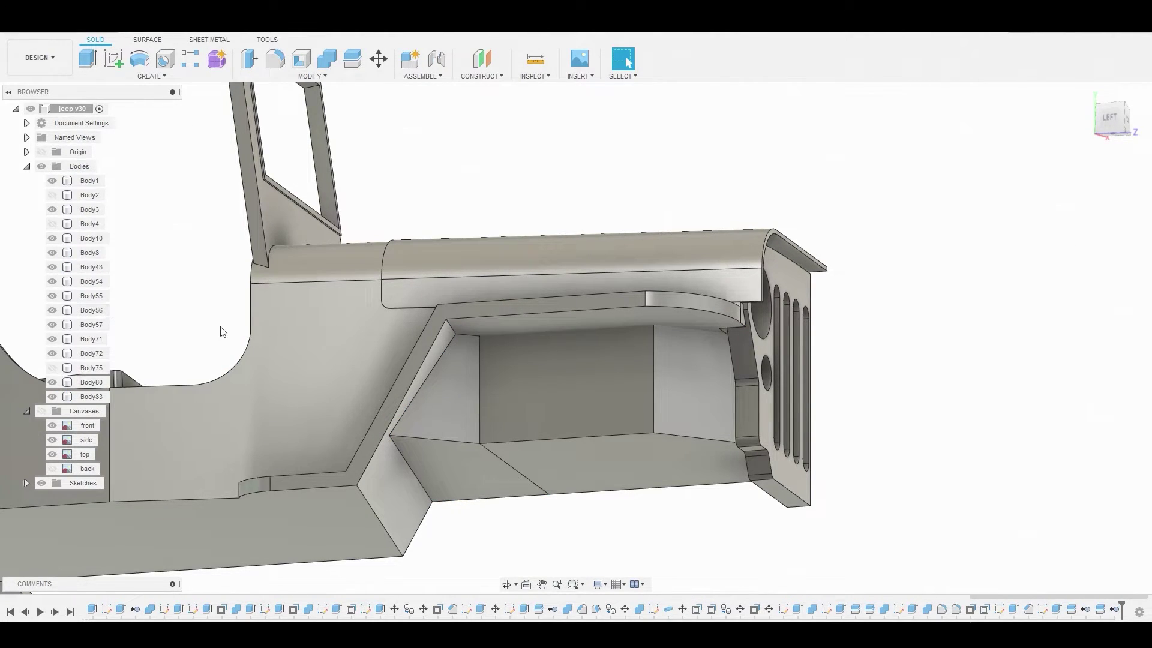
{"action": "left_click", "coordinate": [309, 76]}
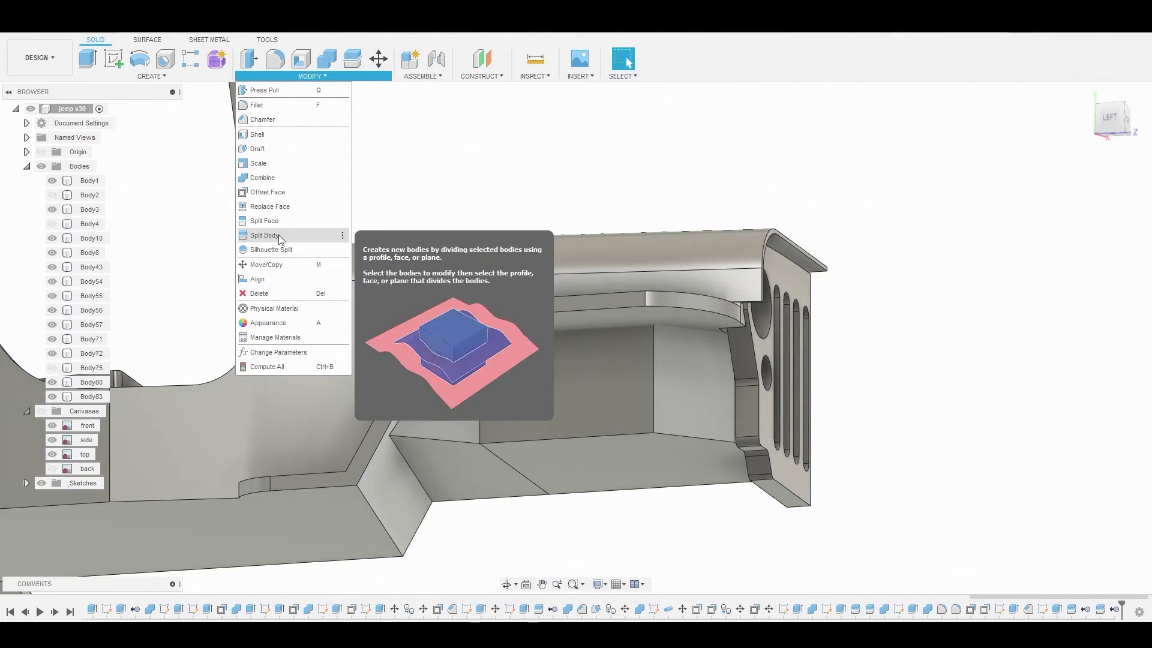
- Split Body80 with a face plane and remove its thin upper piece
{"action": "left_click", "coordinate": [279, 235]}
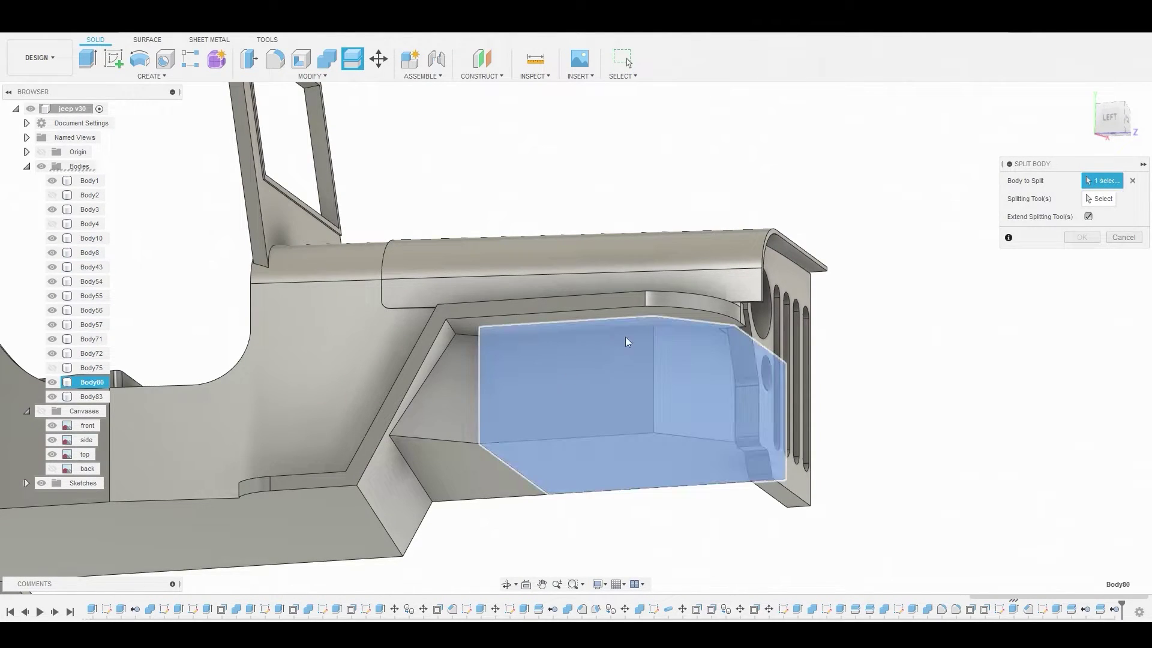
{"action": "left_click", "coordinate": [610, 345]}
{"action": "left_click", "coordinate": [628, 315]}
{"action": "left_click", "coordinate": [1084, 239]}
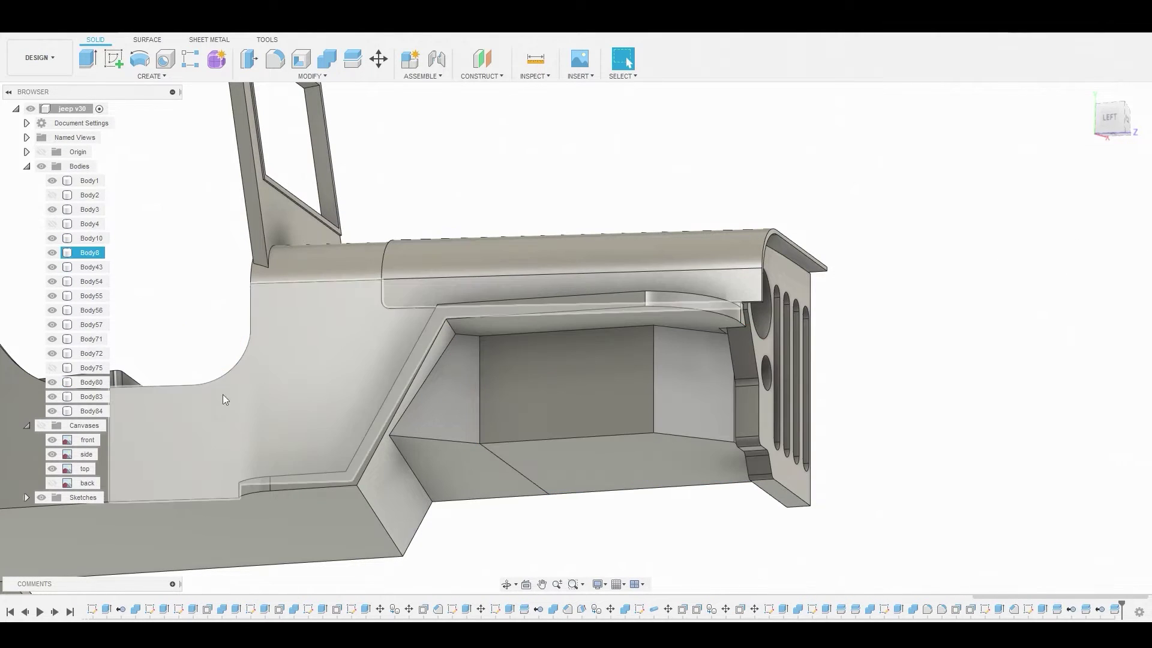
{"action": "right_click", "coordinate": [92, 382]}
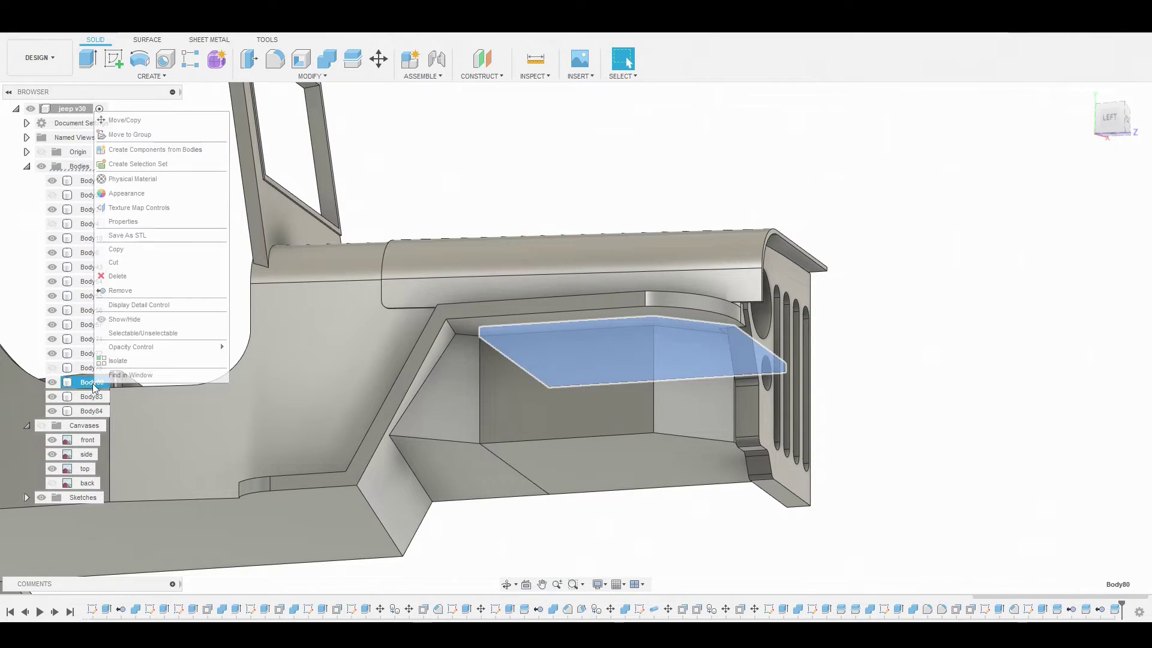
{"action": "left_click", "coordinate": [121, 290]}
- Combine Body83 as target with Body84 using Join
{"action": "left_click", "coordinate": [324, 63]}
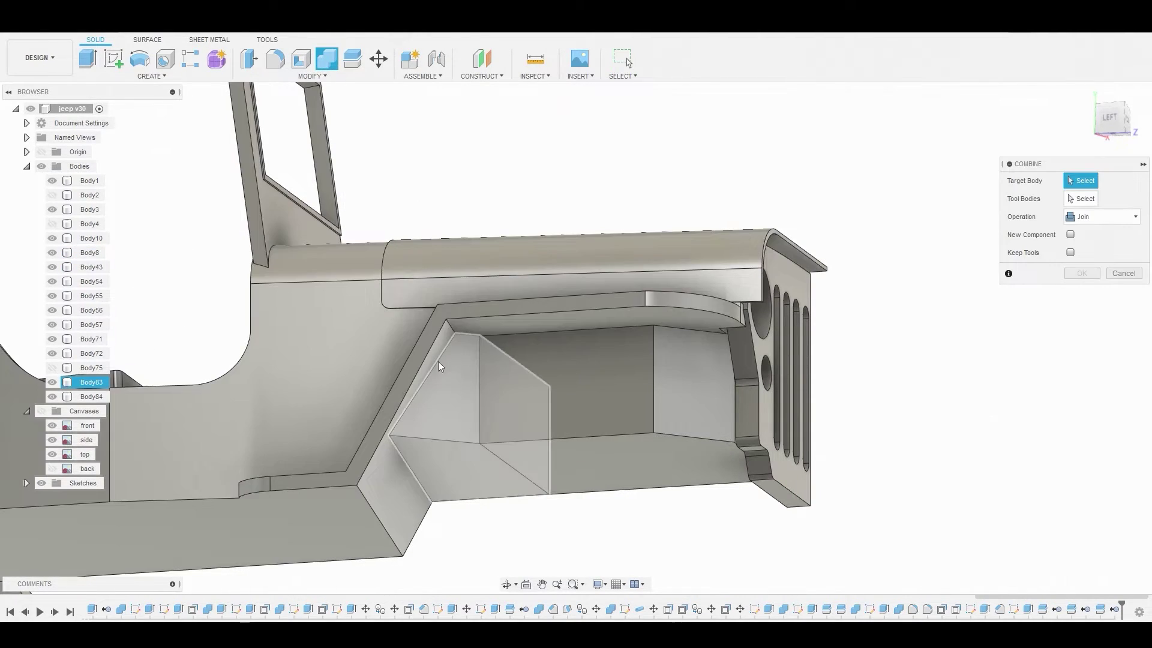
{"action": "left_click", "coordinate": [444, 393]}
{"action": "left_click", "coordinate": [632, 393]}
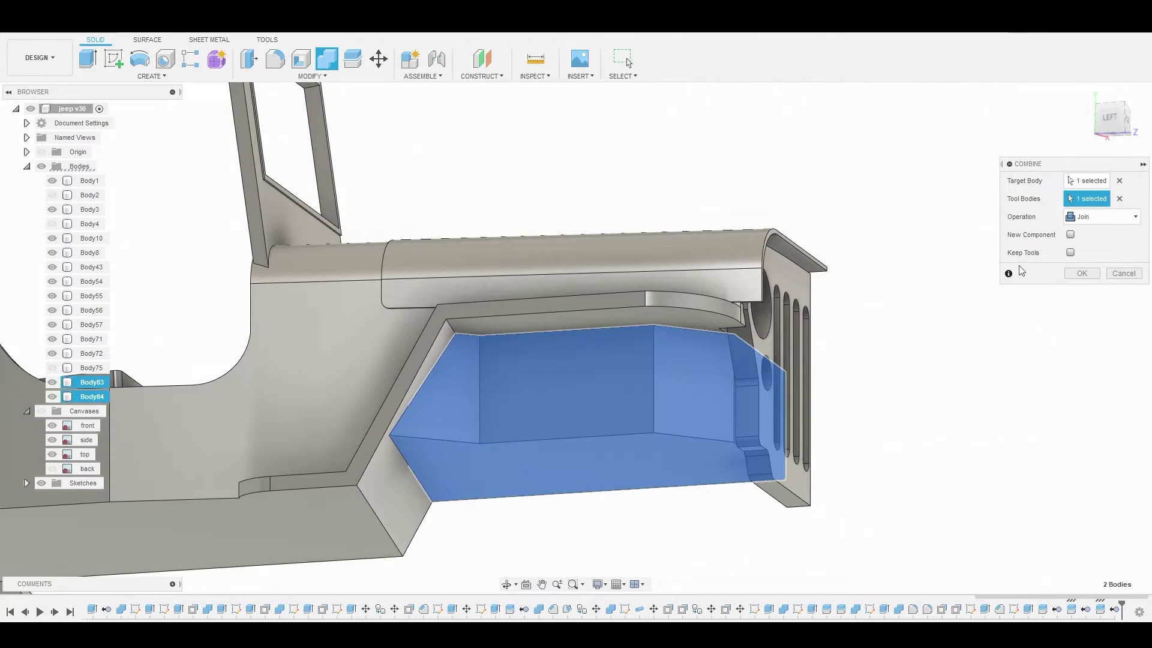
{"action": "left_click", "coordinate": [1081, 273]}
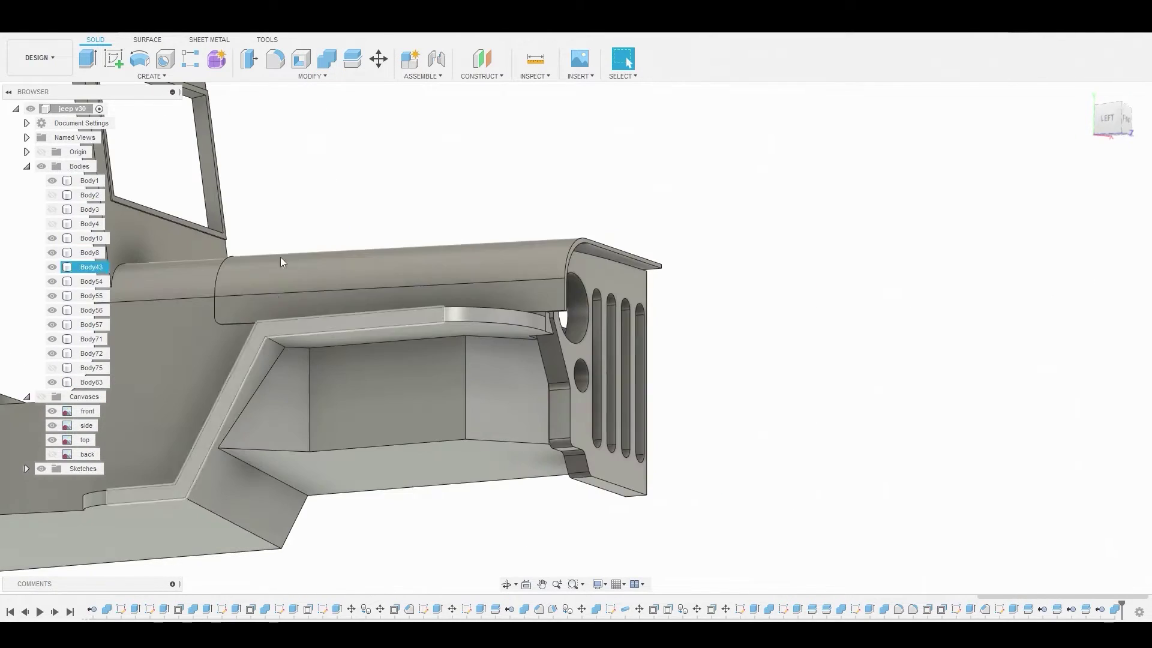
{"action": "left_click", "coordinate": [316, 78]}
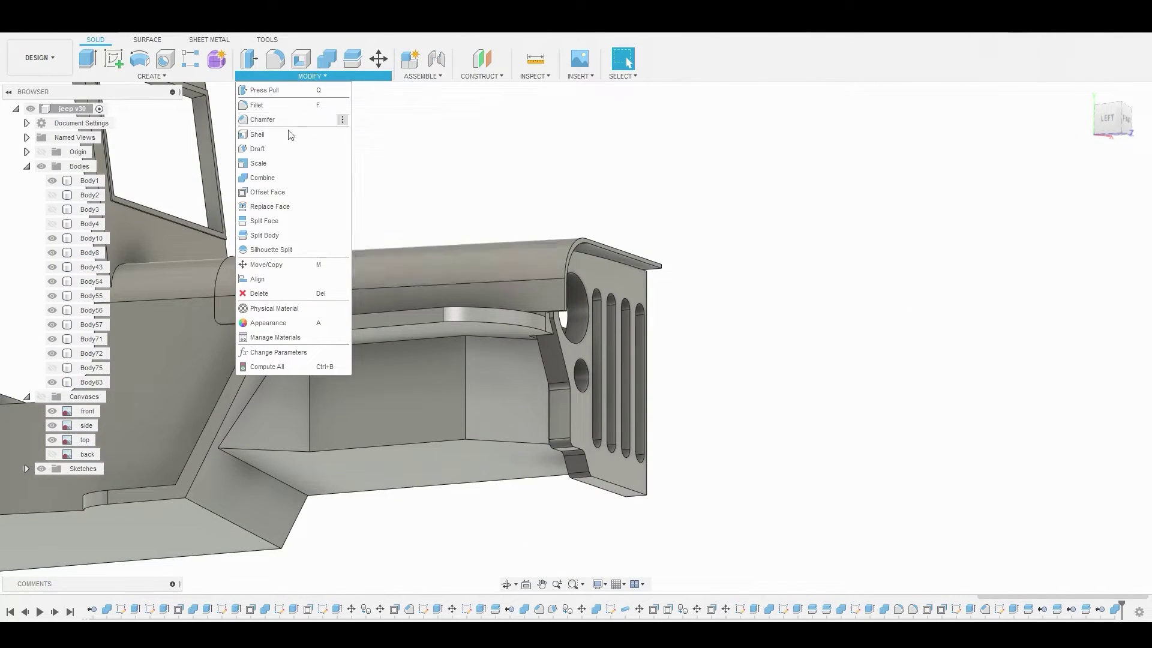
- Draft the two pocket faces of Body83 at -6.8 degrees from the chosen plane face
{"action": "left_click", "coordinate": [276, 157]}
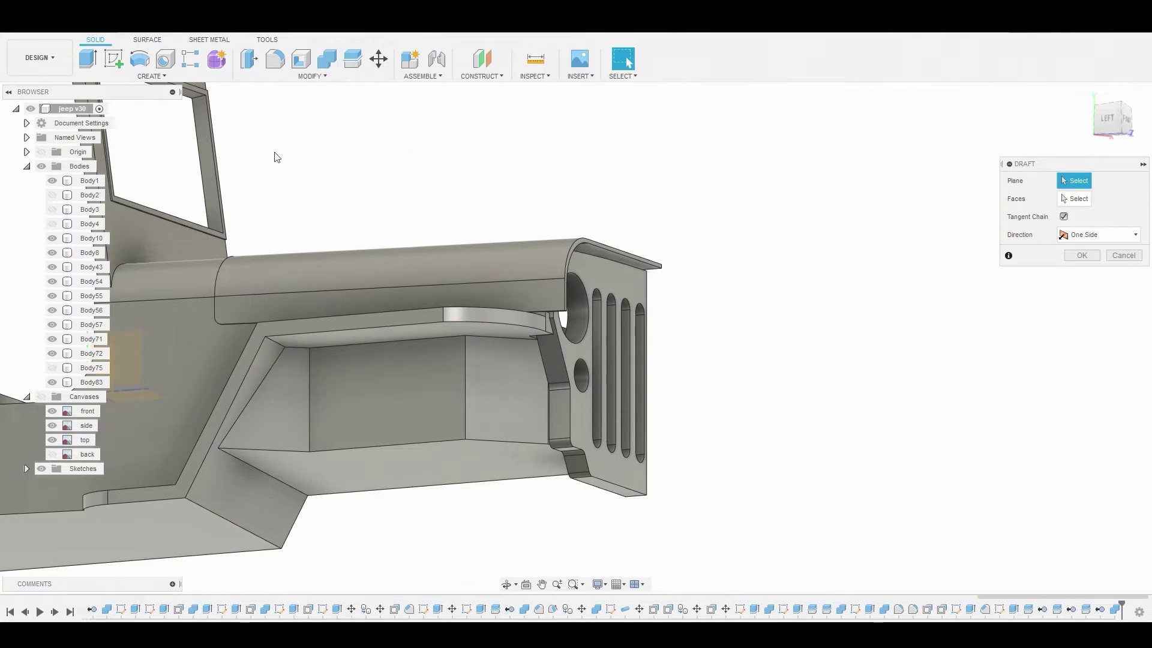
{"action": "left_click", "coordinate": [253, 438]}
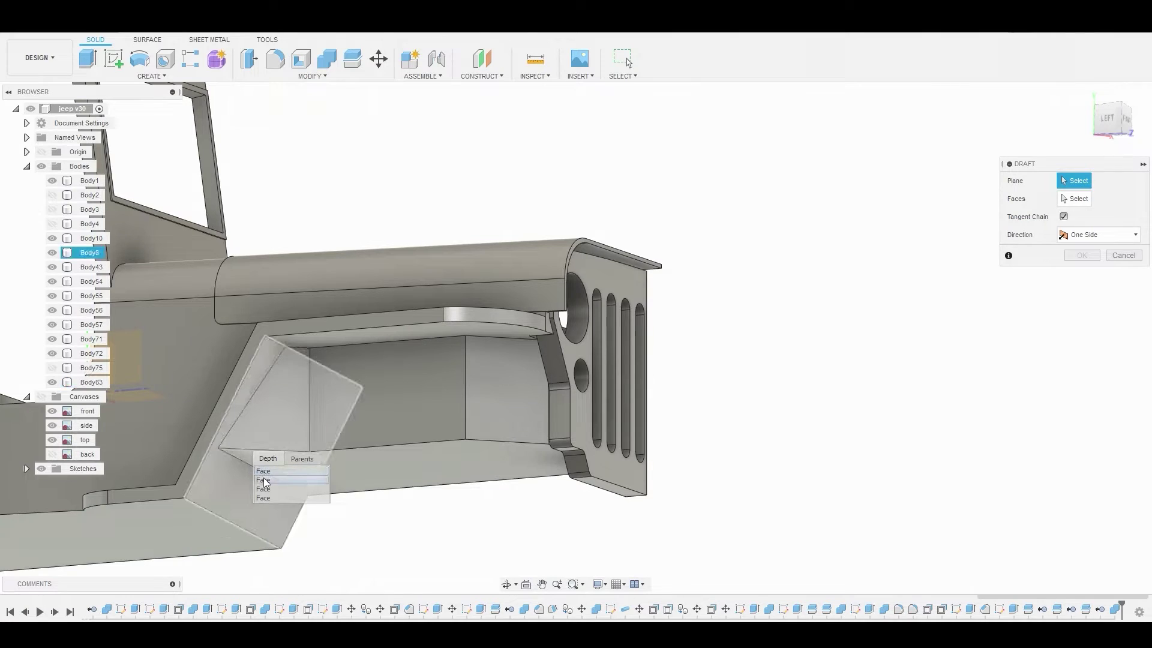
{"action": "left_click", "coordinate": [270, 494]}
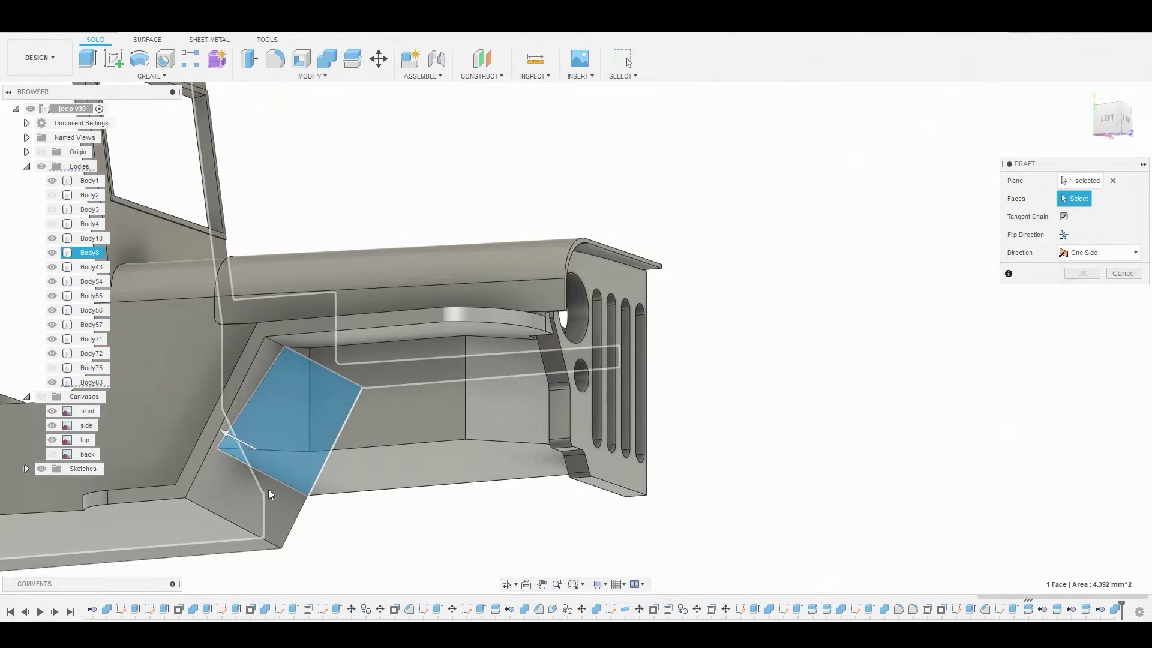
{"action": "mouse_move", "coordinate": [357, 449]}
{"action": "middle_mouse_down", "text": "shift"}
{"action": "mouse_move", "coordinate": [314, 420]}
{"action": "mouse_move", "coordinate": [373, 432]}
{"action": "middle_mouse_up", "text": "shift"}
{"action": "left_click", "coordinate": [356, 490]}
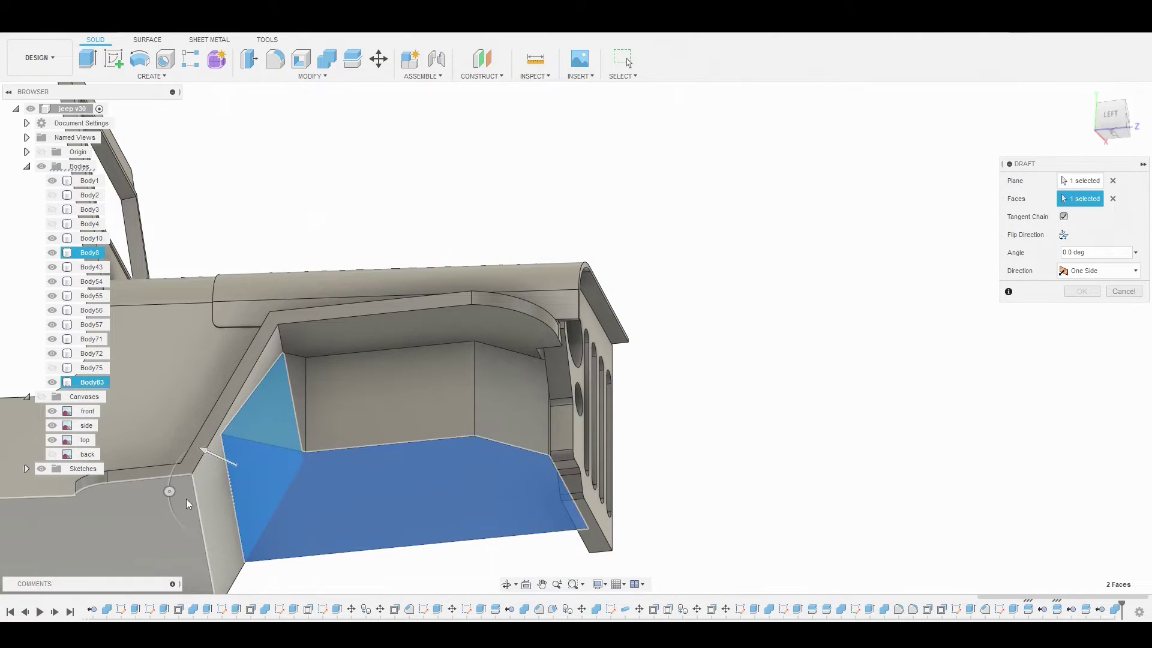
{"action": "left_click_drag", "start_coordinate": [169, 491], "coordinate": [172, 499]}
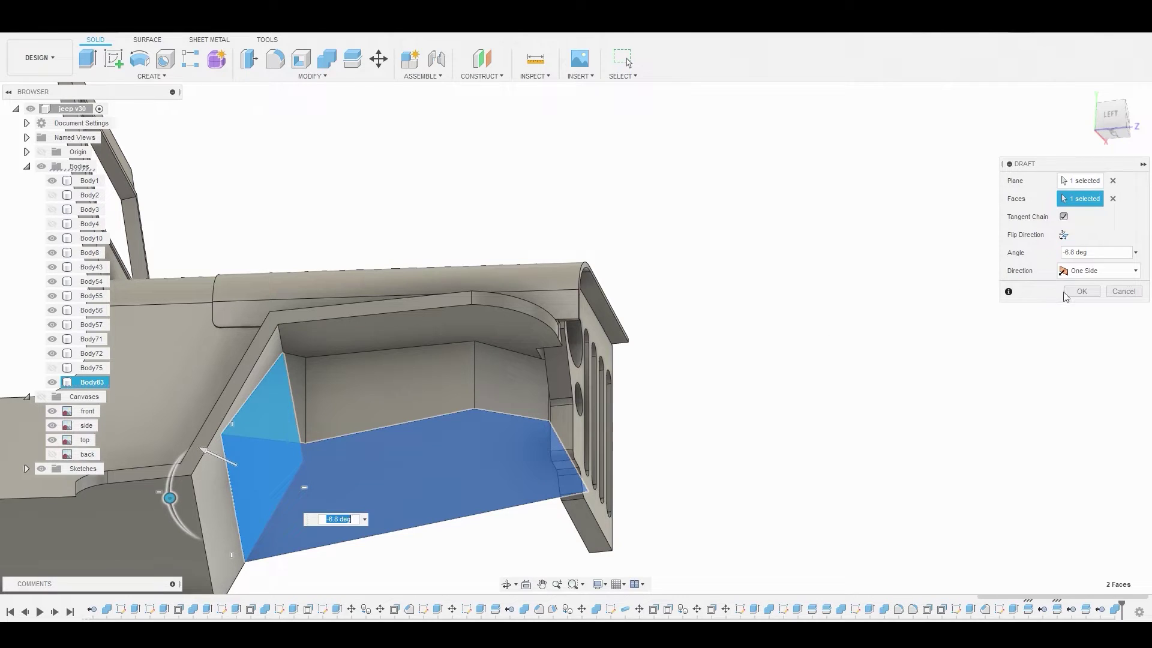
{"action": "left_click", "coordinate": [1079, 293]}
{"action": "middle_click_drag", "start_coordinate": [602, 344], "coordinate": [610, 395], "text": "shift"}
{"action": "scroll", "coordinate": [610, 395], "scroll_direction": "down", "scroll_amount": 10}
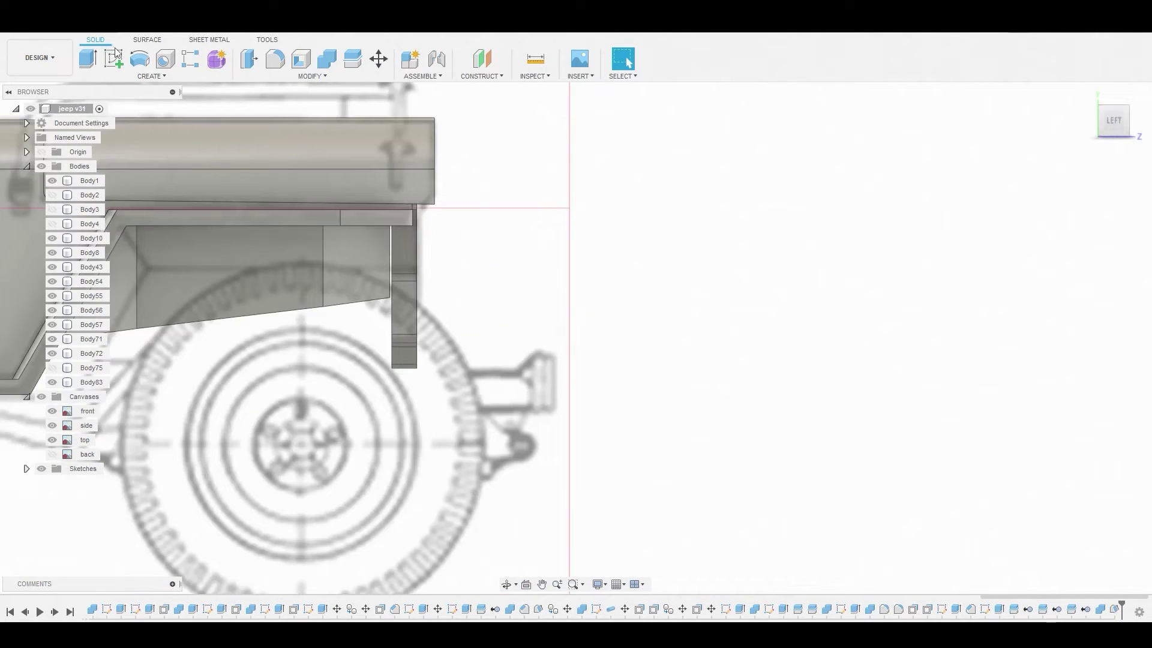
- On the side plane, sketch a 2-point rectangle over the bumper bracket end in the blueprint
{"action": "left_click", "coordinate": [343, 326]}
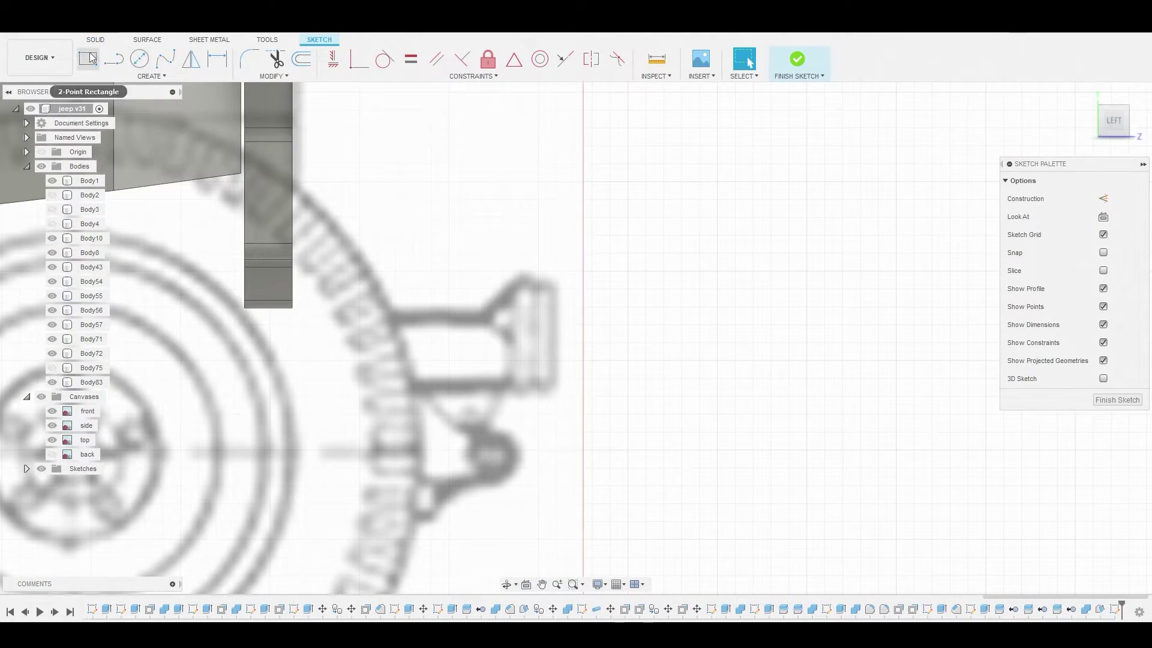
{"action": "left_click", "coordinate": [89, 58]}
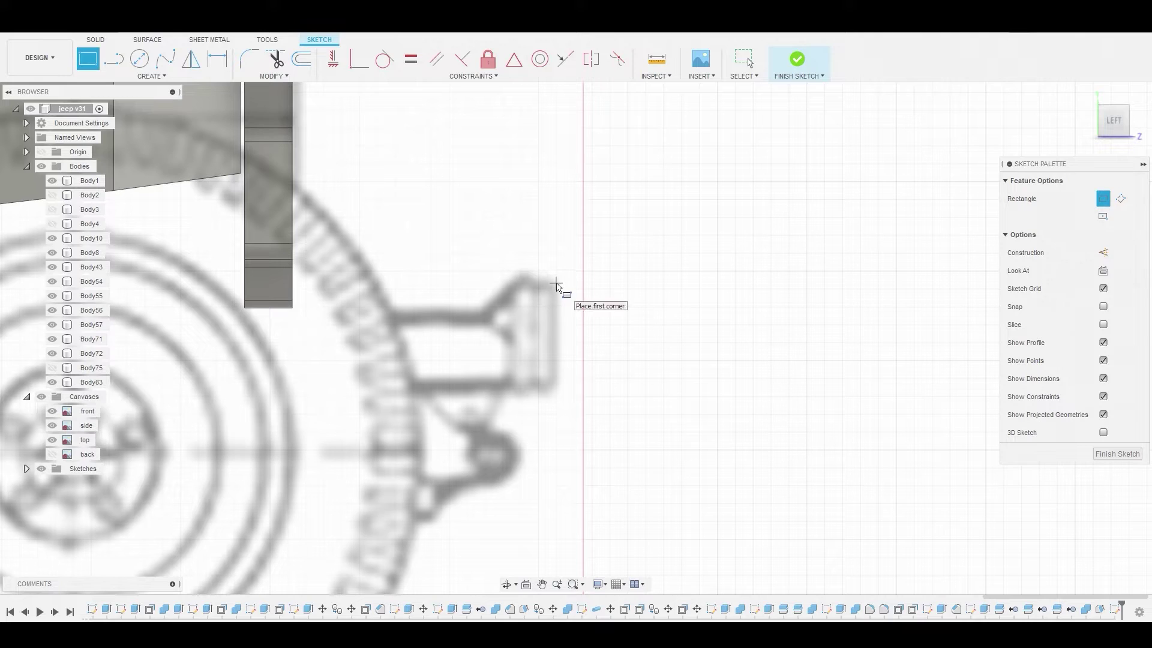
{"action": "left_click", "coordinate": [511, 391]}
{"action": "right_click", "coordinate": [531, 351]}
{"action": "left_click", "coordinate": [553, 347]}
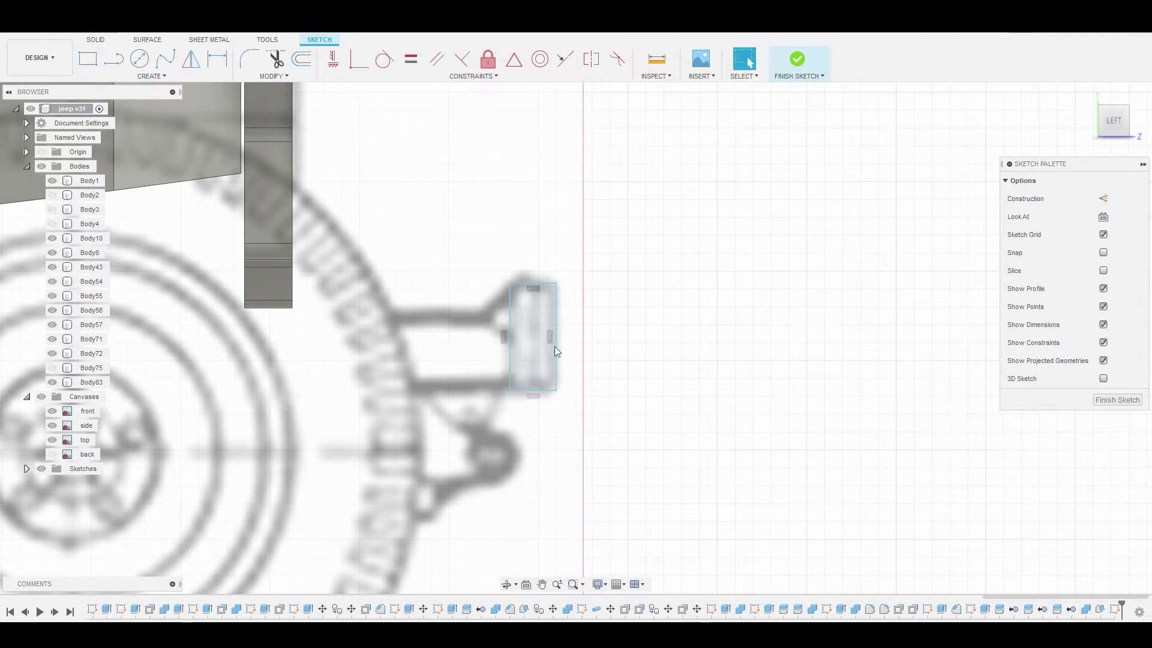
{"action": "right_click", "coordinate": [536, 332]}
- Extrude the rectangle -2.985 mm as a new bumper body, Body85
{"action": "left_click", "coordinate": [571, 311]}
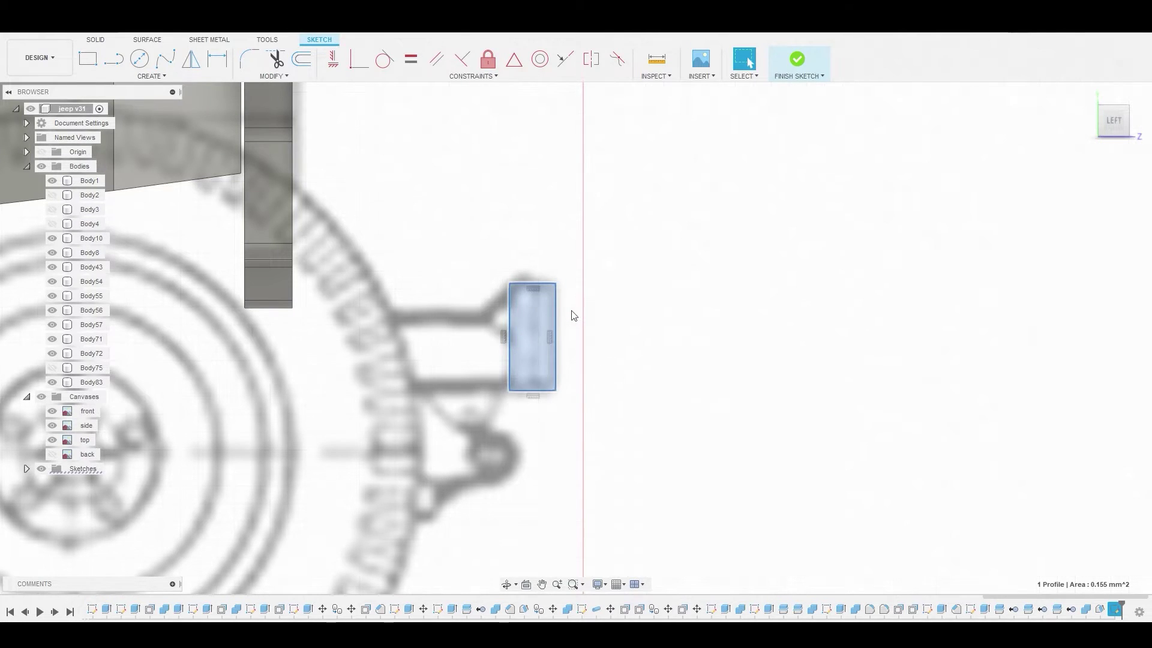
{"action": "middle_click_drag", "start_coordinate": [698, 264], "coordinate": [902, 193], "text": "shift"}
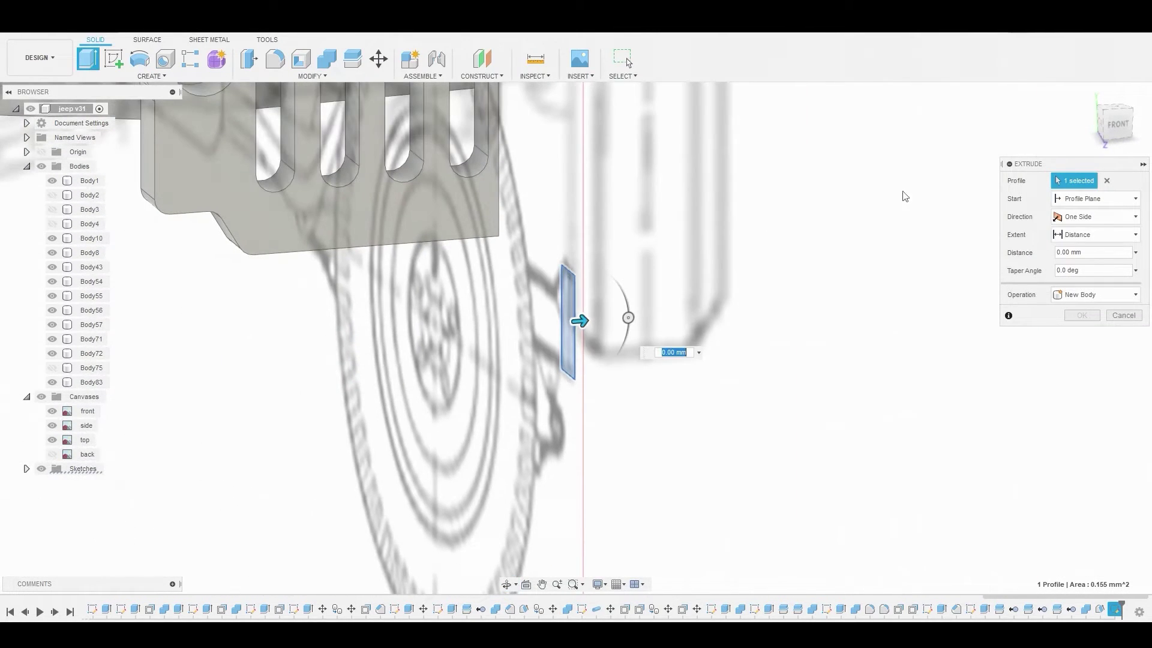
{"action": "left_click", "coordinate": [1118, 127]}
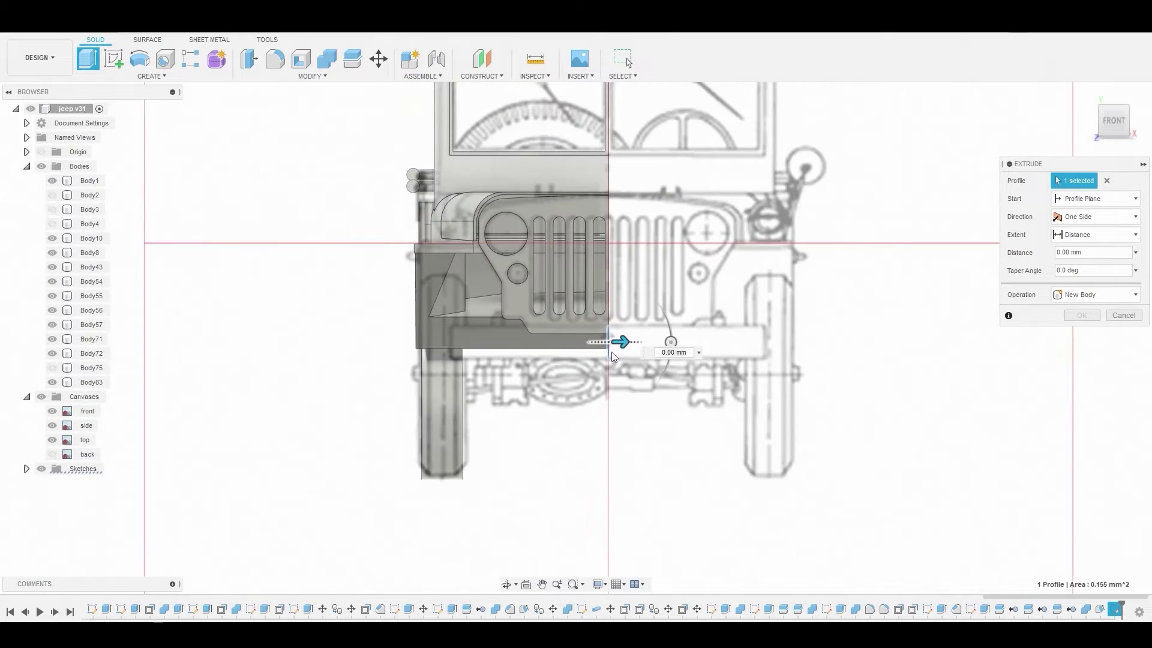
{"action": "scroll", "coordinate": [618, 346], "scroll_direction": "up", "scroll_amount": 3}
{"action": "left_click_drag", "start_coordinate": [620, 338], "coordinate": [345, 350]}
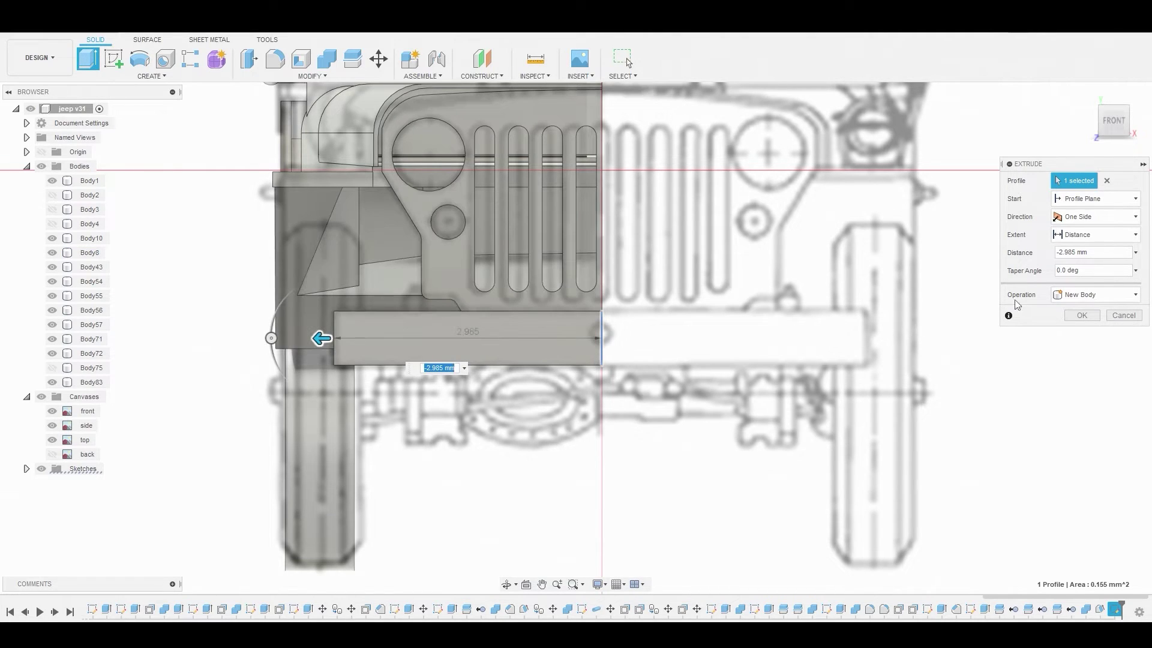
{"action": "left_click", "coordinate": [1081, 315]}
- Fillet the bumper's top and bottom long edges at 0.062 mm
{"action": "middle_click_drag", "start_coordinate": [665, 342], "coordinate": [624, 357], "text": "shift"}
{"action": "key", "text": "f"}
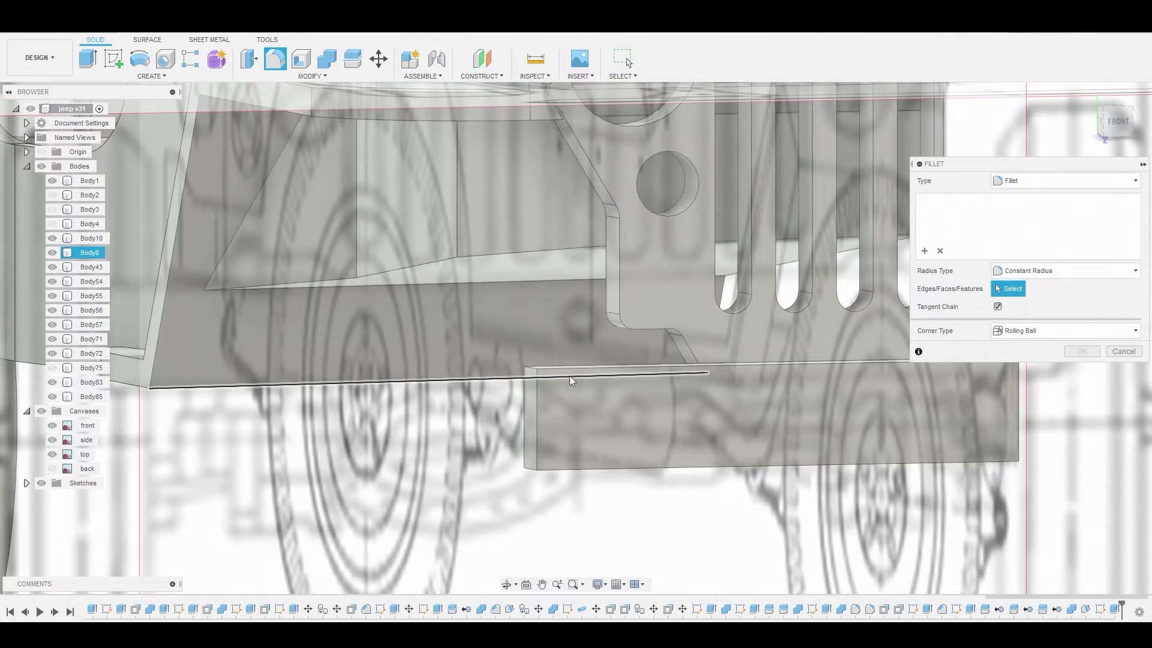
{"action": "left_click", "coordinate": [571, 366]}
{"action": "left_click", "coordinate": [563, 470]}
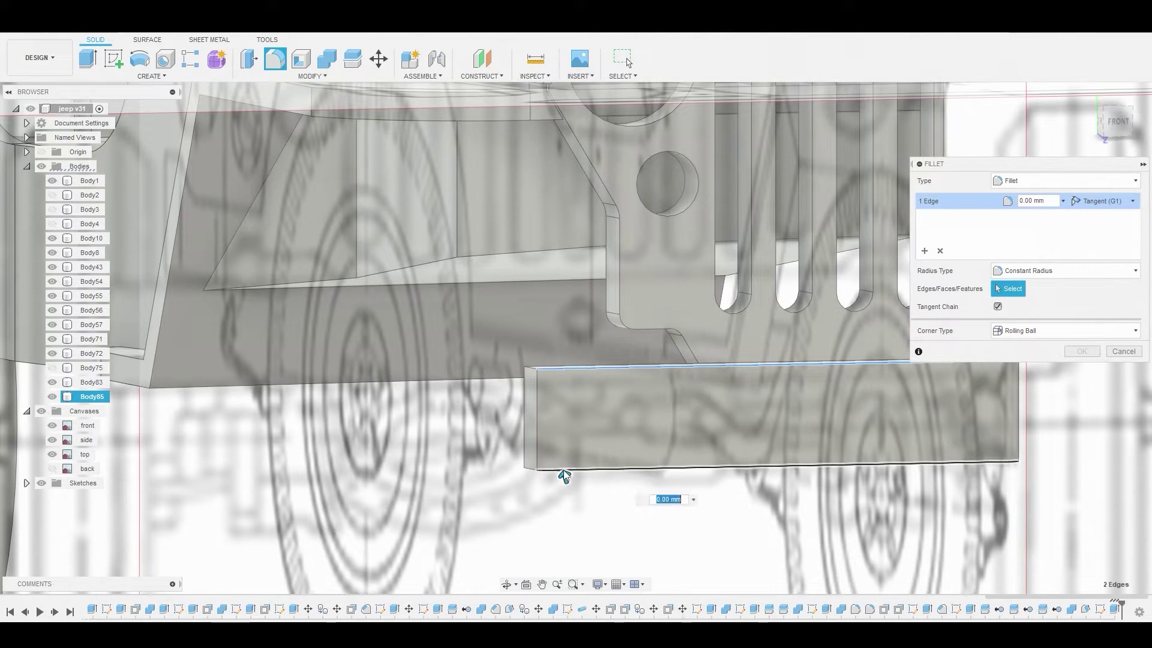
{"action": "left_click_drag", "start_coordinate": [563, 470], "coordinate": [564, 475]}
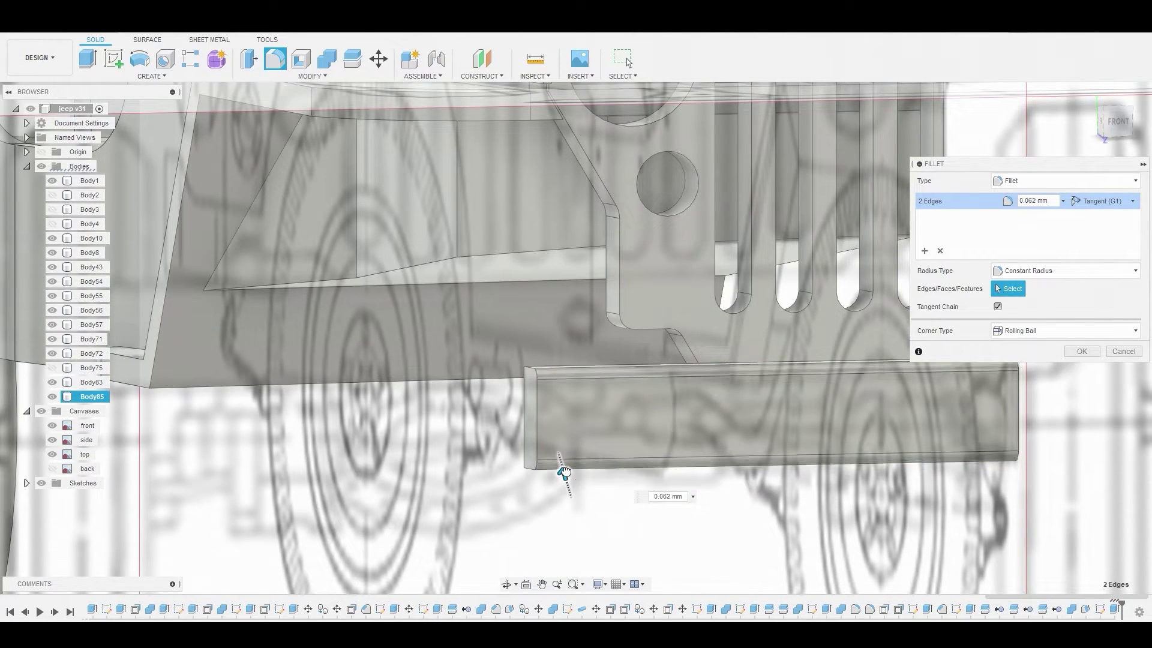
{"action": "left_click", "coordinate": [1081, 352]}
- Select the bumper's end face and view it from the LEFT side
{"action": "middle_click_drag", "start_coordinate": [758, 365], "coordinate": [621, 398], "text": "shift"}
{"action": "left_click", "coordinate": [538, 407]}
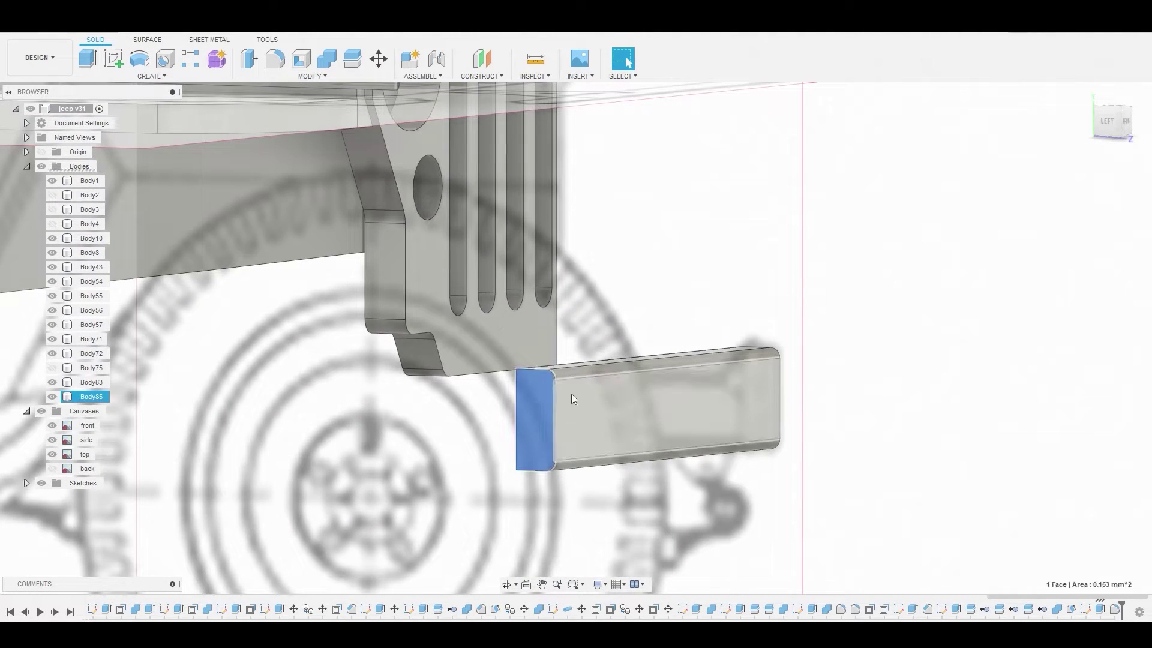
{"action": "left_click", "coordinate": [1103, 124]}
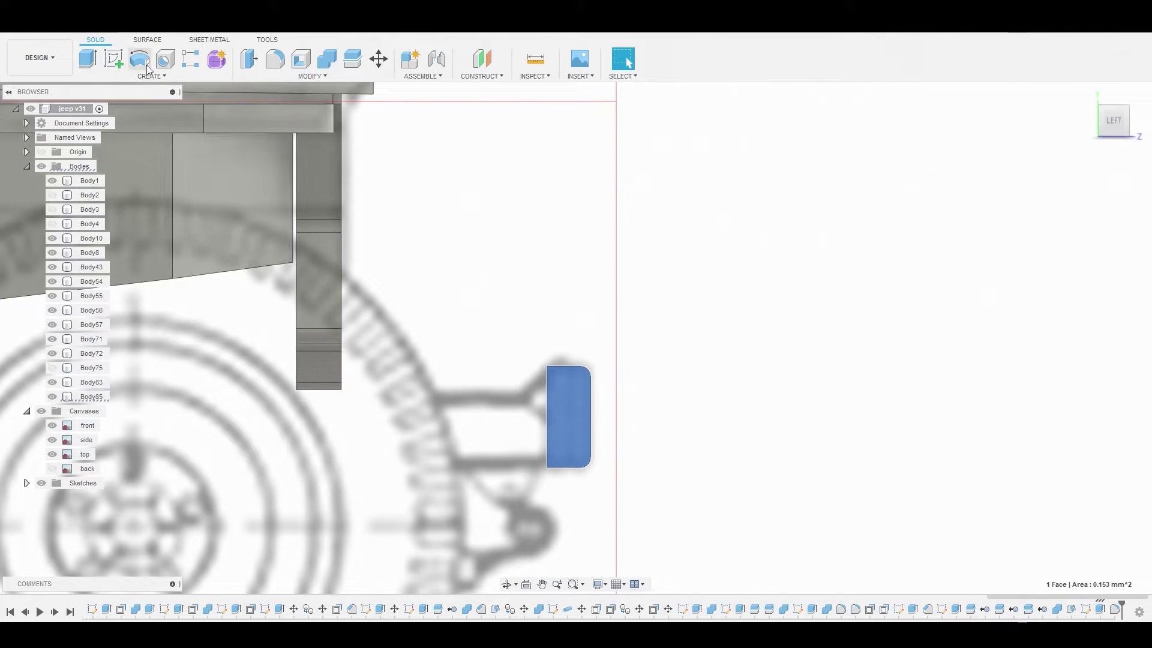
- Sketch on the bumper's end face: offset the outline -0.034 mm inward and add a thin rectangle
{"action": "left_click", "coordinate": [115, 60]}
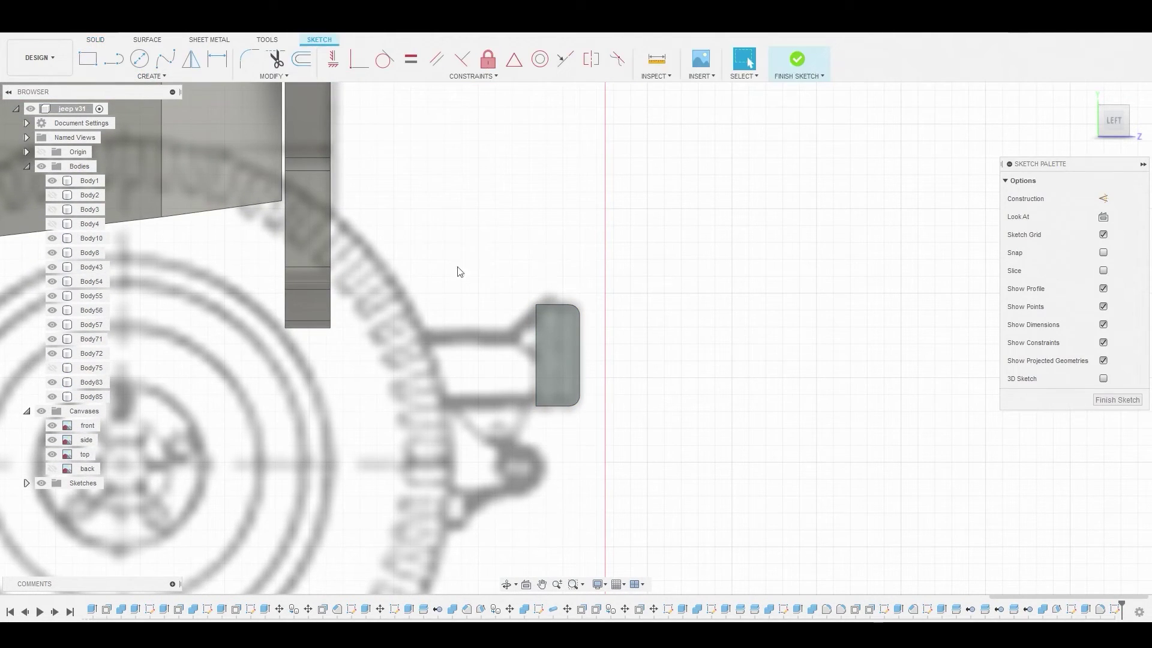
{"action": "left_click", "coordinate": [301, 58]}
{"action": "left_click", "coordinate": [577, 362]}
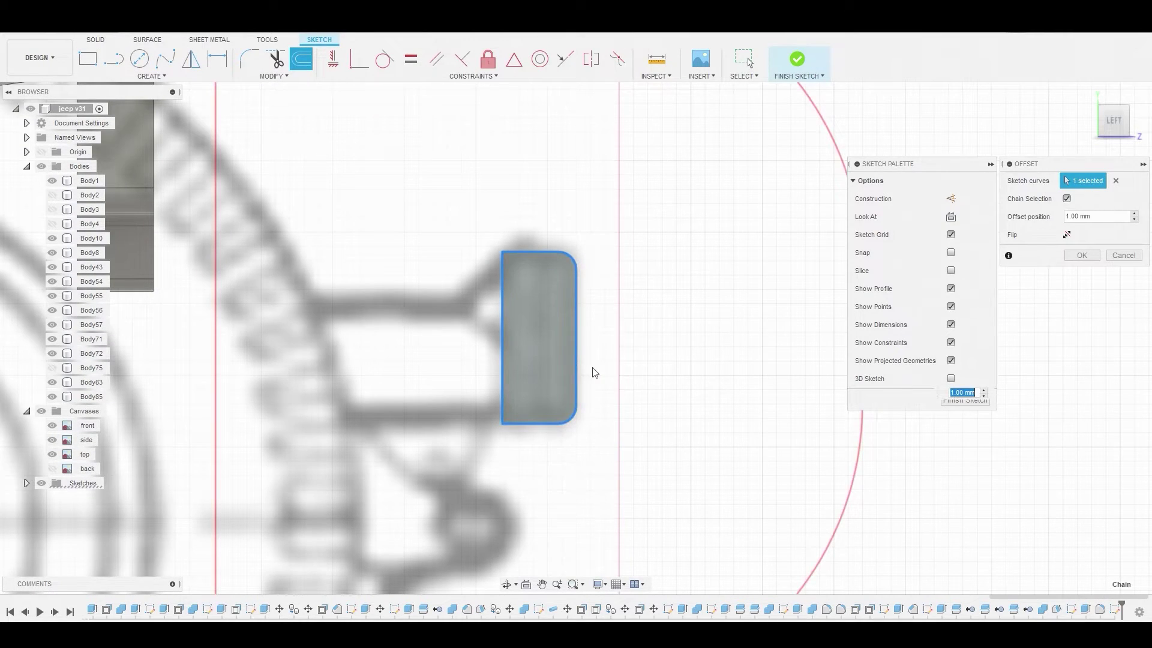
{"action": "left_click_drag", "start_coordinate": [742, 359], "coordinate": [583, 358]}
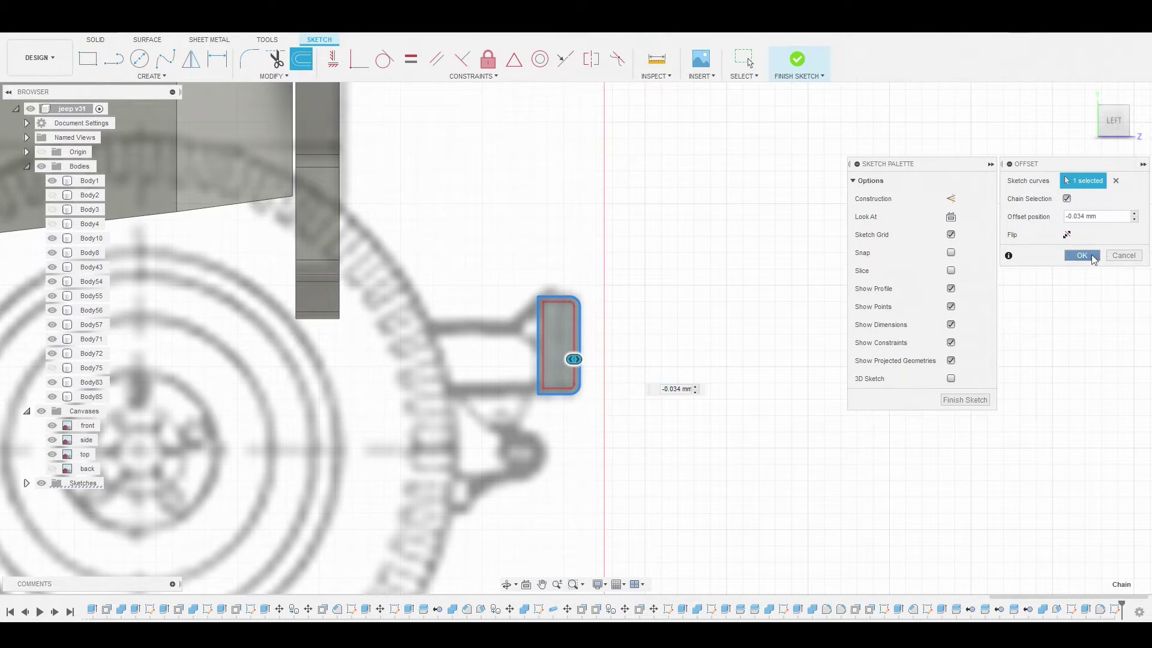
{"action": "left_click", "coordinate": [1081, 255]}
{"action": "scroll", "coordinate": [606, 307], "scroll_direction": "up", "scroll_amount": 3}
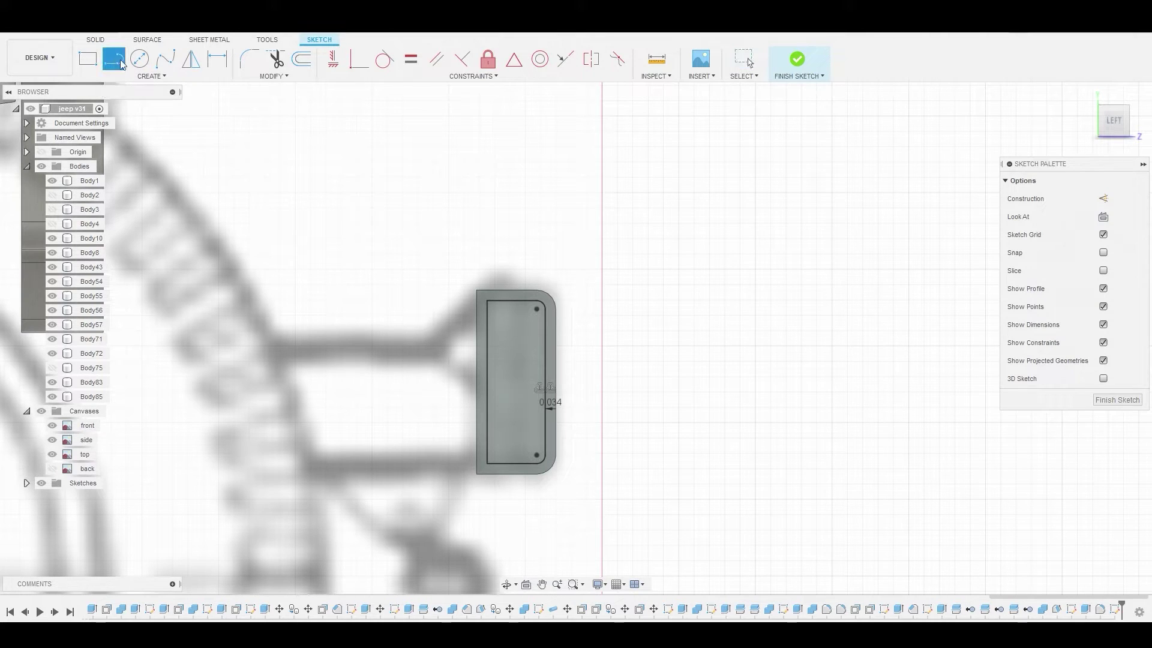
{"action": "scroll", "coordinate": [406, 230], "scroll_direction": "up", "scroll_amount": 2}
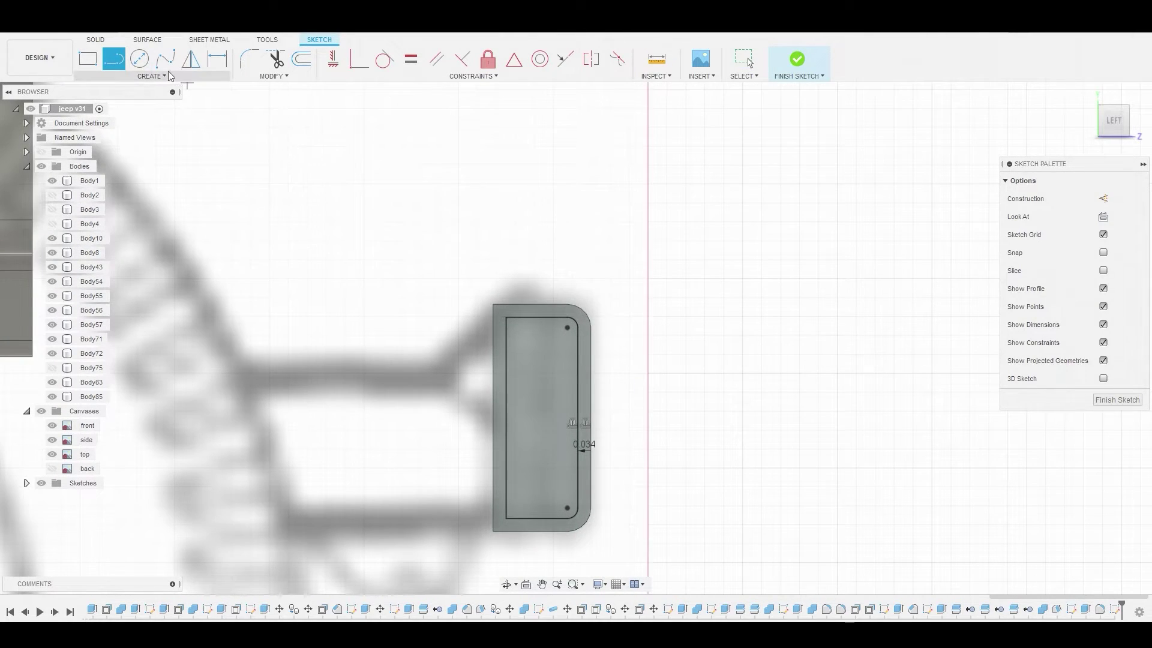
{"action": "left_click", "coordinate": [88, 59]}
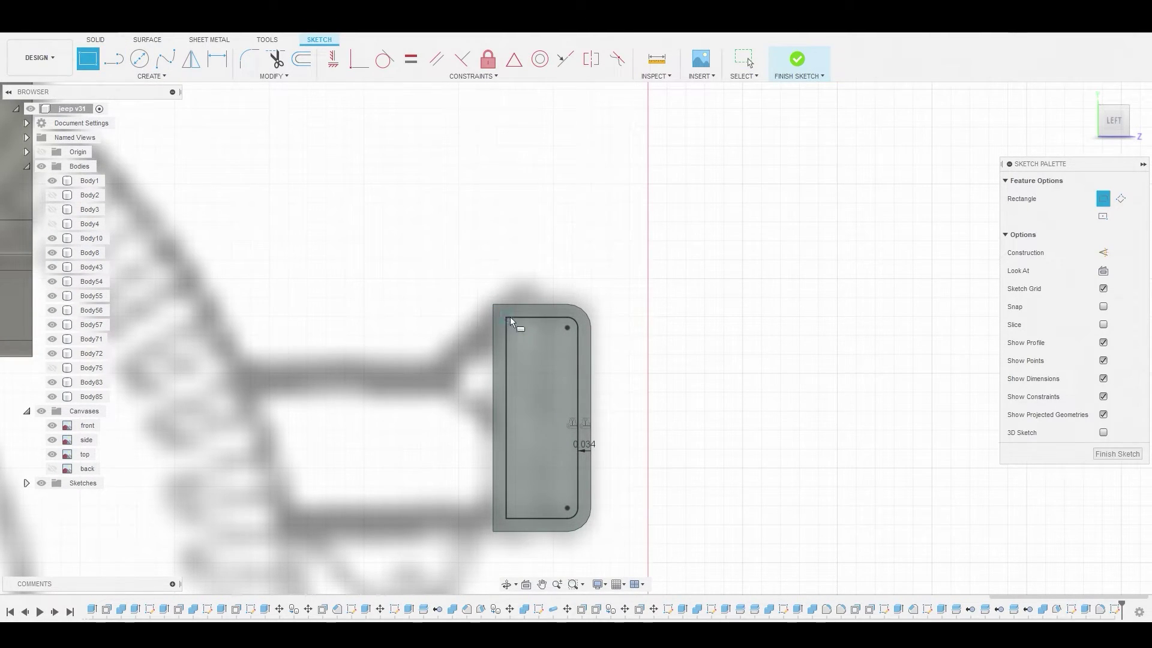
{"action": "left_click", "coordinate": [495, 517]}
{"action": "right_click", "coordinate": [431, 443]}
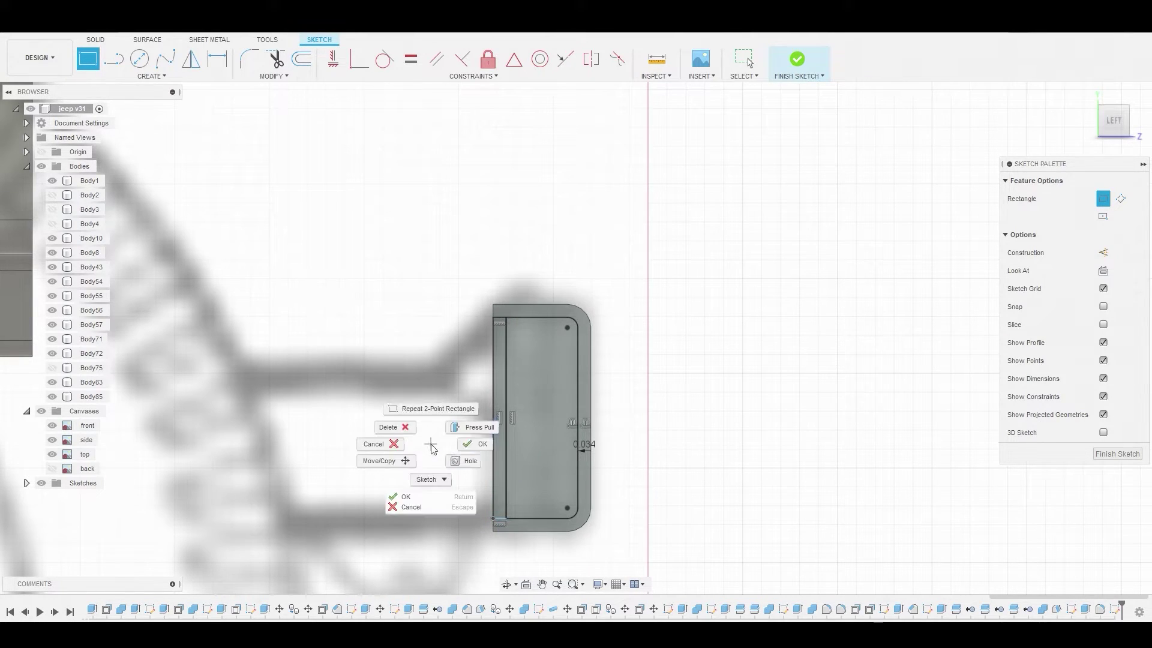
{"action": "left_click", "coordinate": [479, 448]}
- Cut the inner and thin strip profiles 1.434 mm into the bumper to hollow it
{"action": "left_click", "coordinate": [539, 372]}
{"action": "left_click", "coordinate": [498, 365], "text": "shift"}
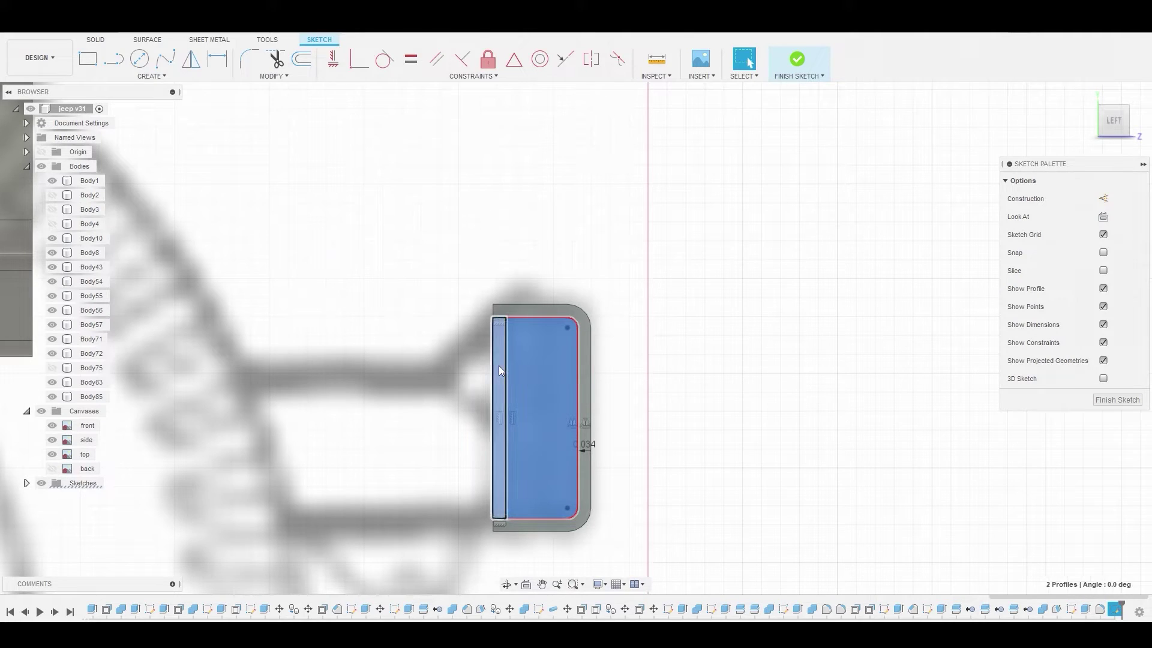
{"action": "right_click", "coordinate": [499, 365]}
{"action": "left_click", "coordinate": [530, 354]}
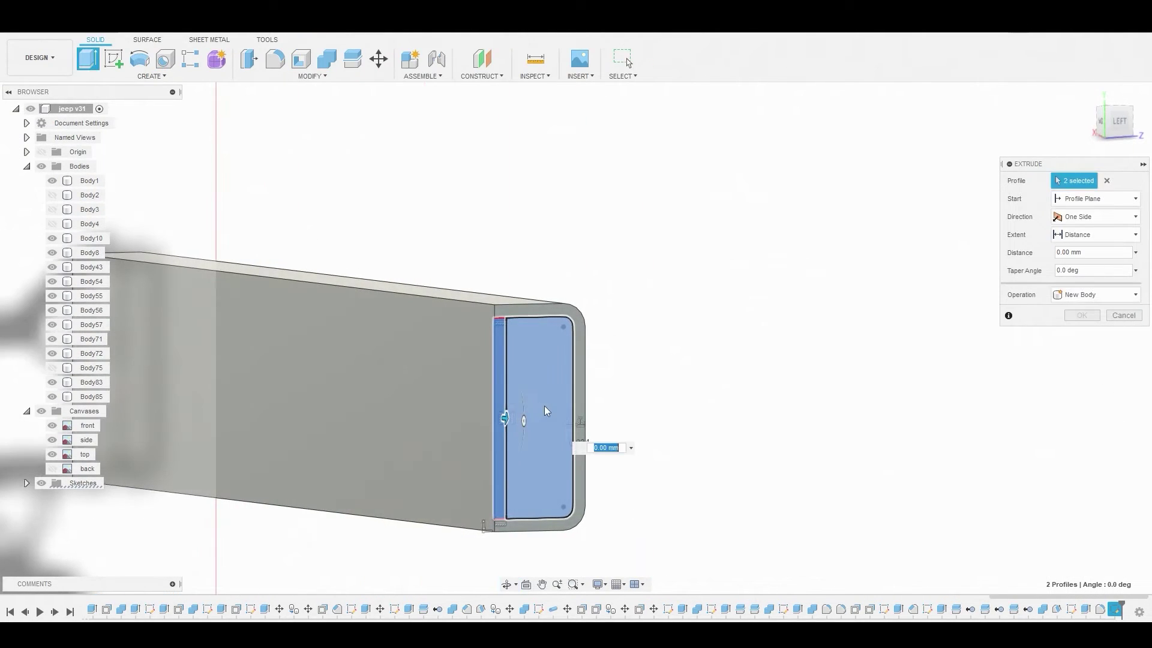
{"action": "left_click_drag", "start_coordinate": [495, 418], "coordinate": [292, 393]}
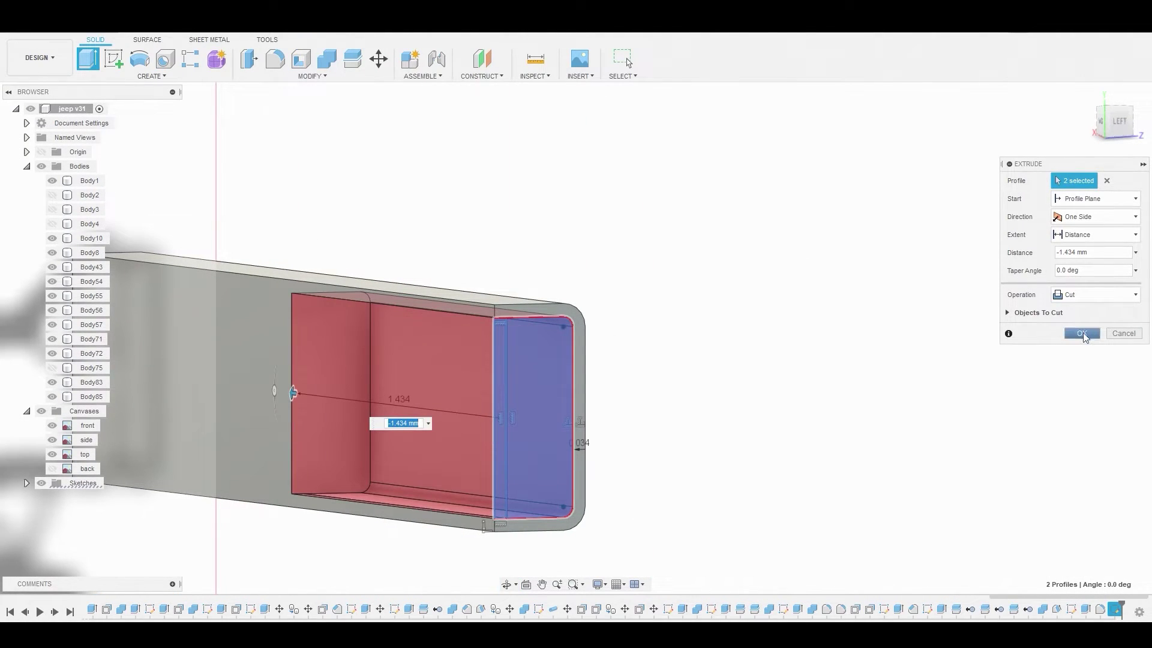
{"action": "left_click", "coordinate": [1082, 332]}
{"action": "scroll", "coordinate": [615, 343], "scroll_direction": "down", "scroll_amount": 5}
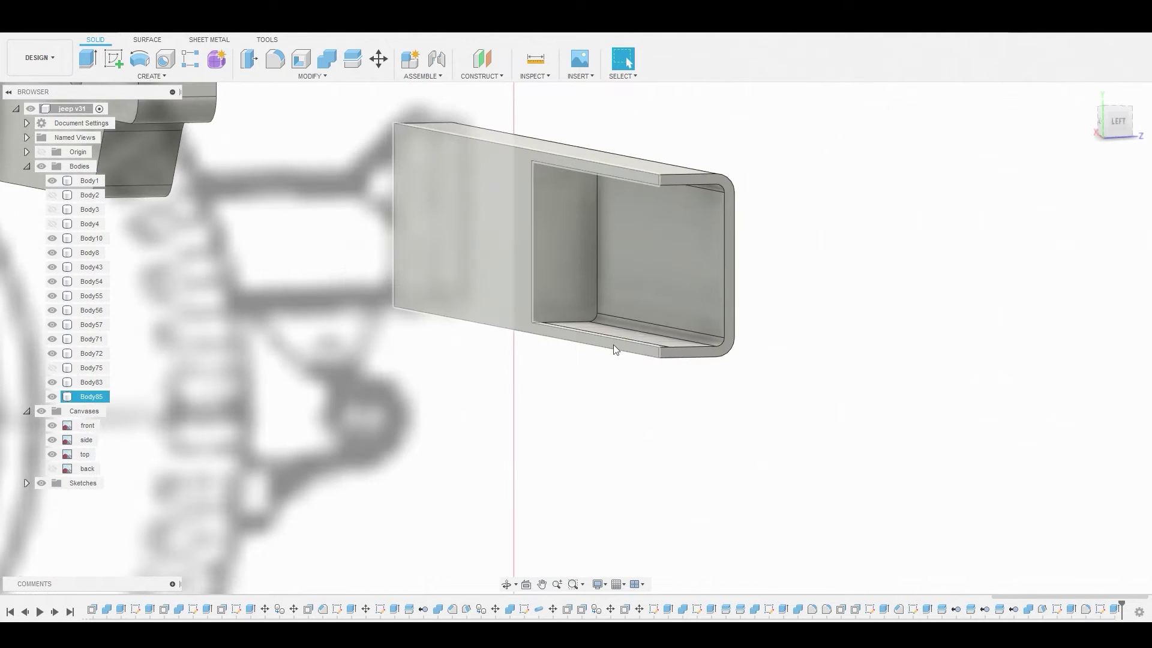
{"action": "scroll", "coordinate": [614, 343], "scroll_direction": "up", "scroll_amount": 3}
{"action": "left_click", "coordinate": [469, 285]}
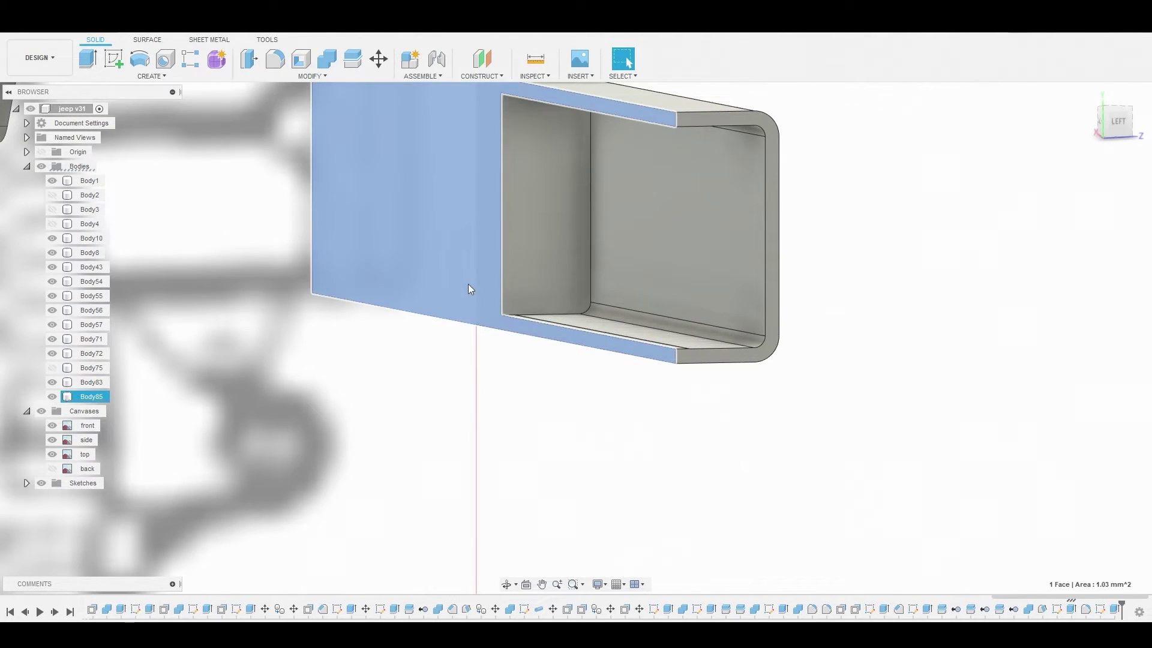
- Sketch a thin rectangle along the bumper's long side face
{"action": "left_click", "coordinate": [113, 61]}
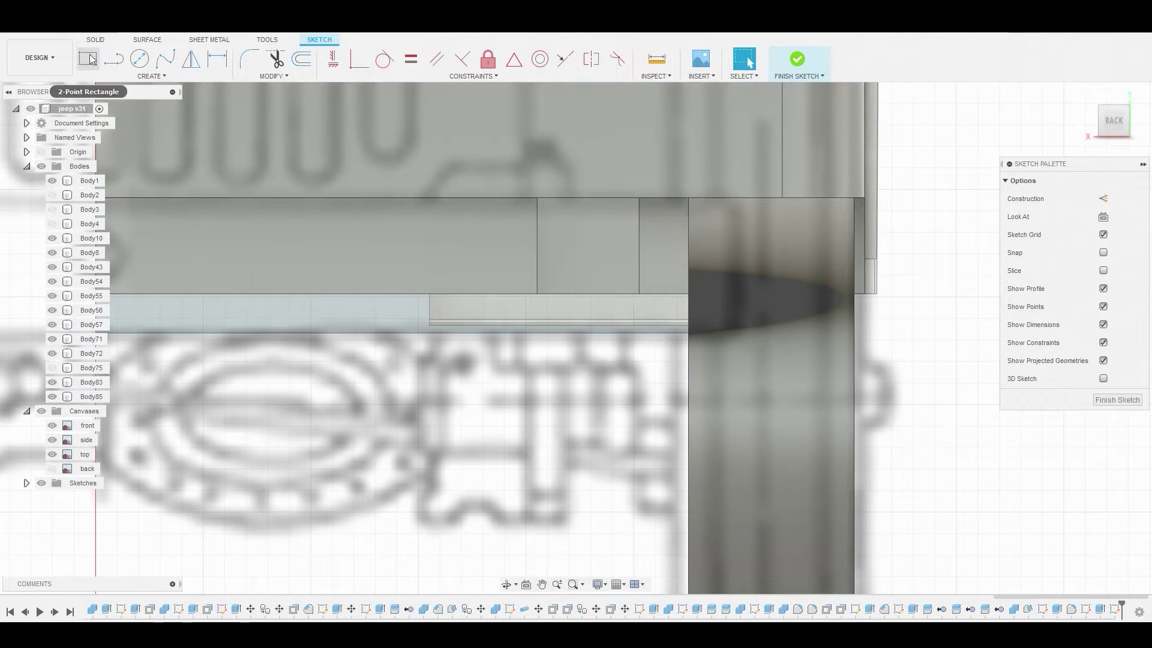
{"action": "left_click", "coordinate": [89, 58]}
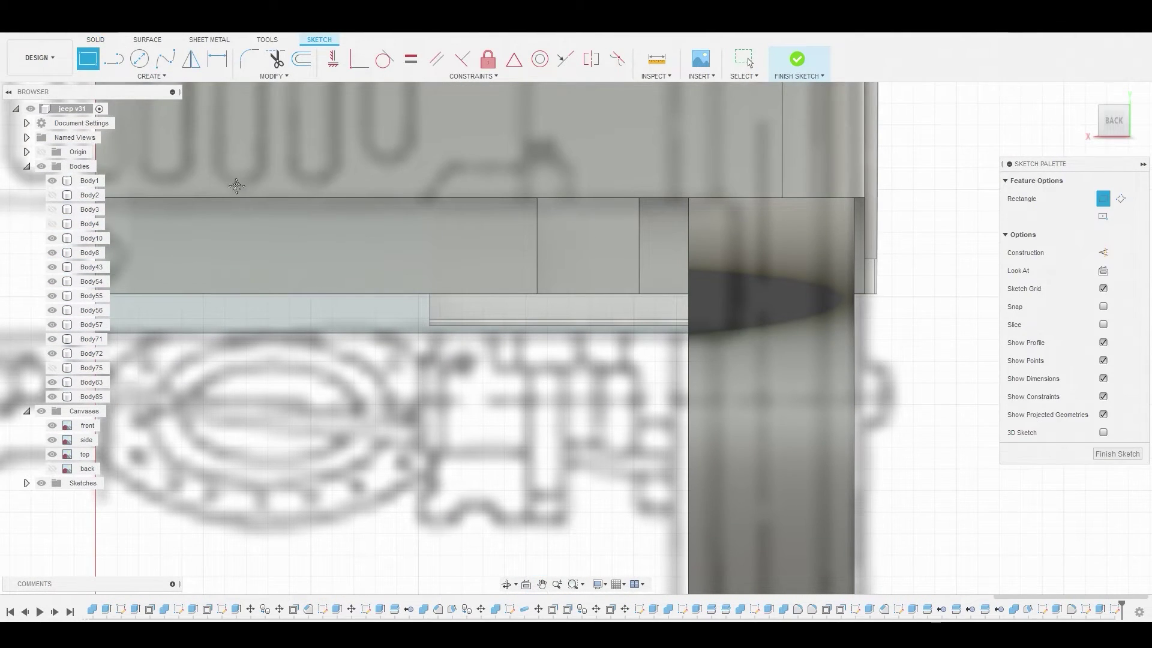
{"action": "left_click", "coordinate": [556, 303]}
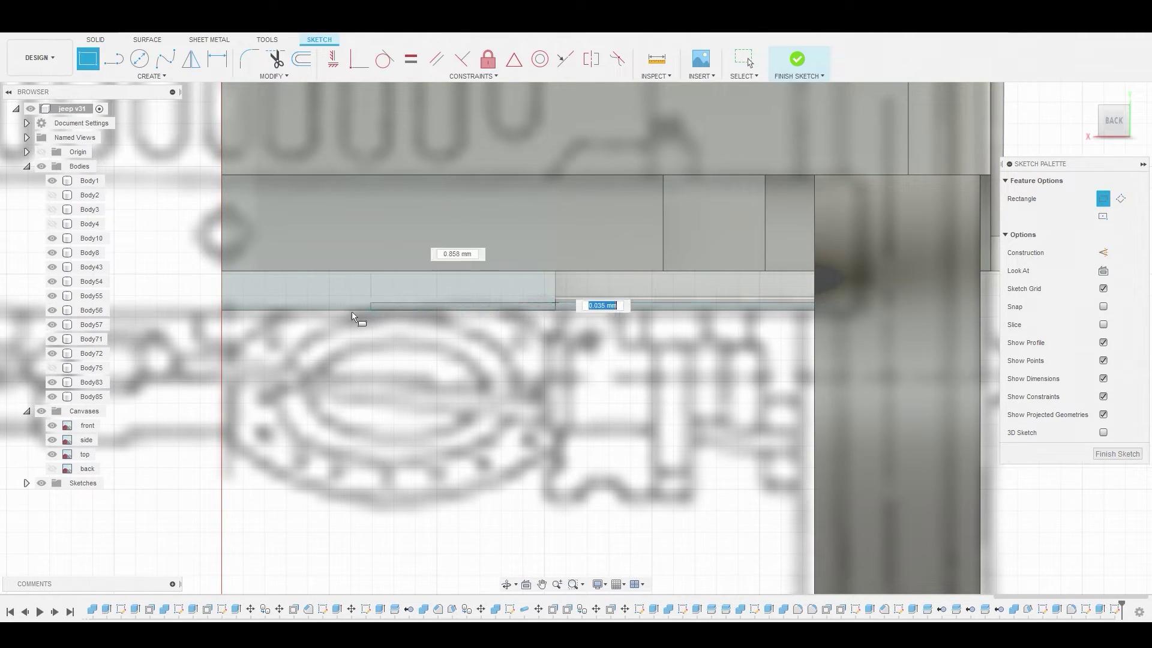
{"action": "left_click", "coordinate": [224, 311]}
{"action": "right_click", "coordinate": [309, 348]}
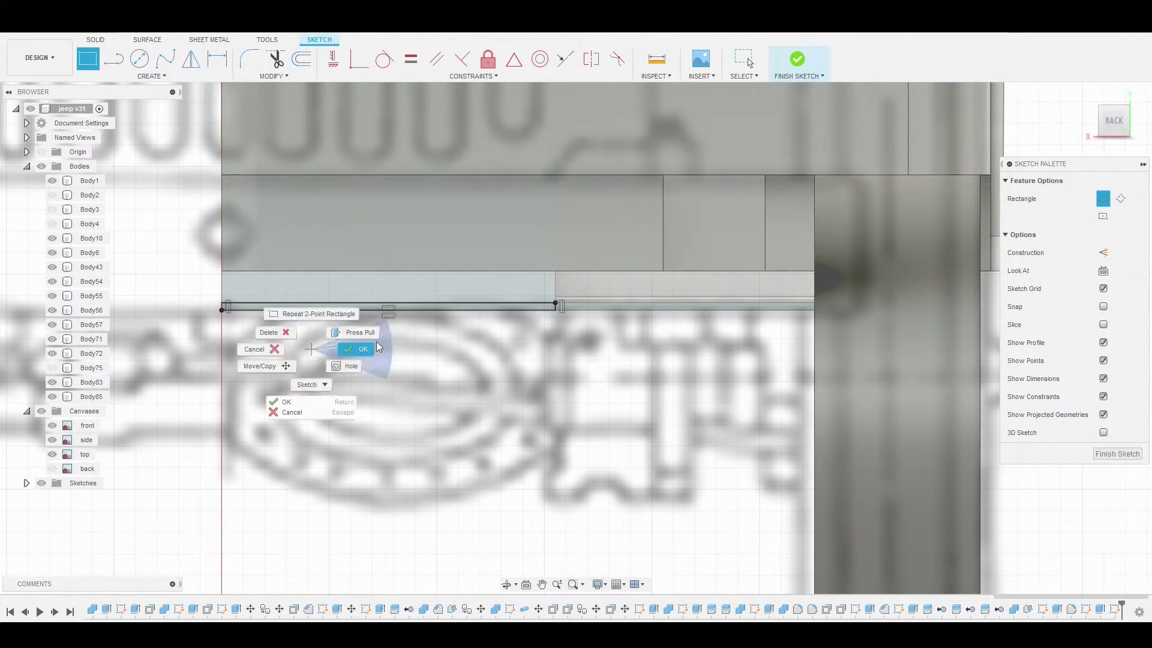
{"action": "key", "text": "Escape"}
{"action": "scroll", "coordinate": [501, 302], "scroll_direction": "up", "scroll_amount": 3}
- Extrude both thin strip profiles 0.136 mm, joining them to the body
{"action": "left_click", "coordinate": [552, 311]}
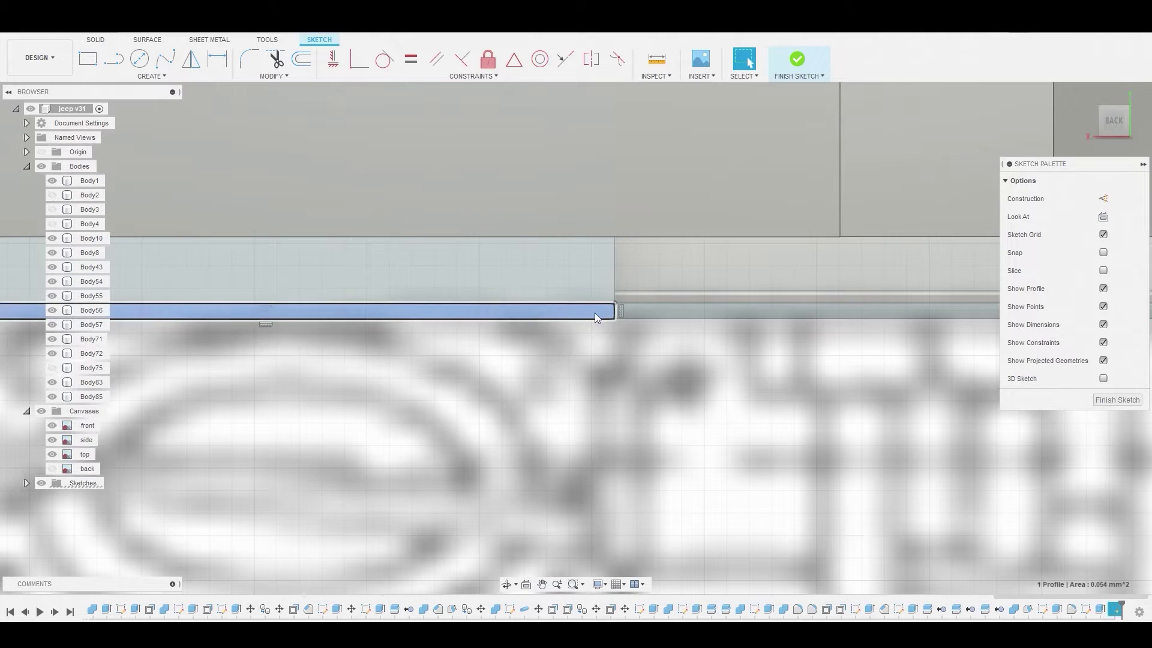
{"action": "left_click", "coordinate": [650, 312]}
{"action": "right_click", "coordinate": [667, 309]}
{"action": "key", "text": "e"}
{"action": "left_click", "coordinate": [1108, 120]}
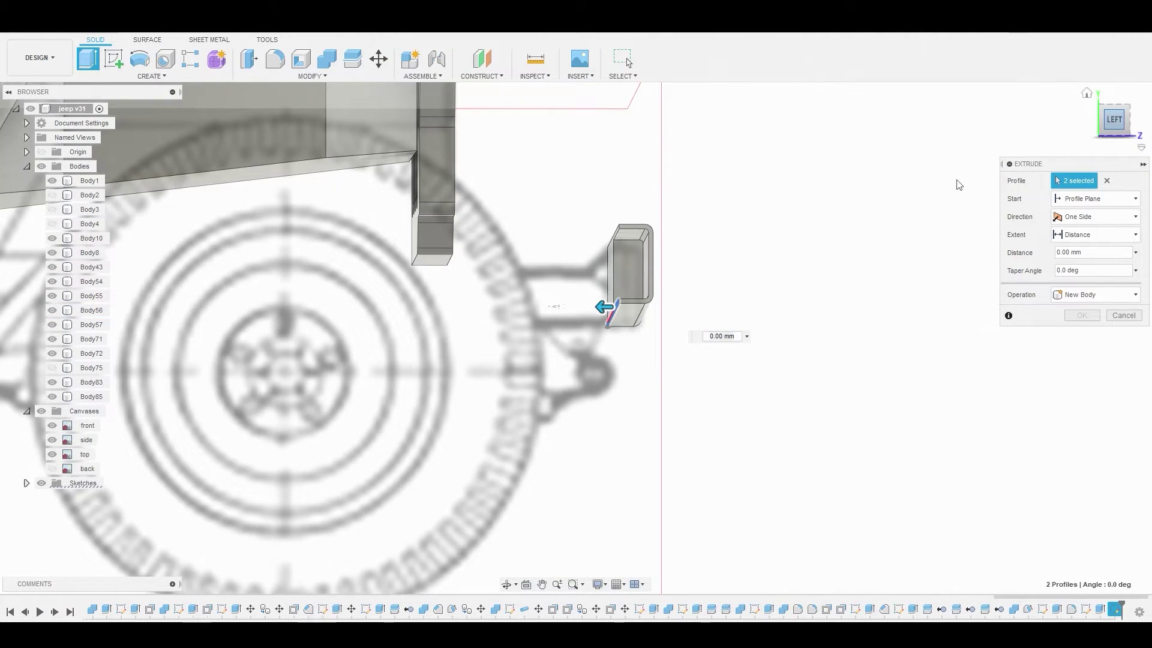
{"action": "left_click_drag", "start_coordinate": [552, 418], "coordinate": [533, 418]}
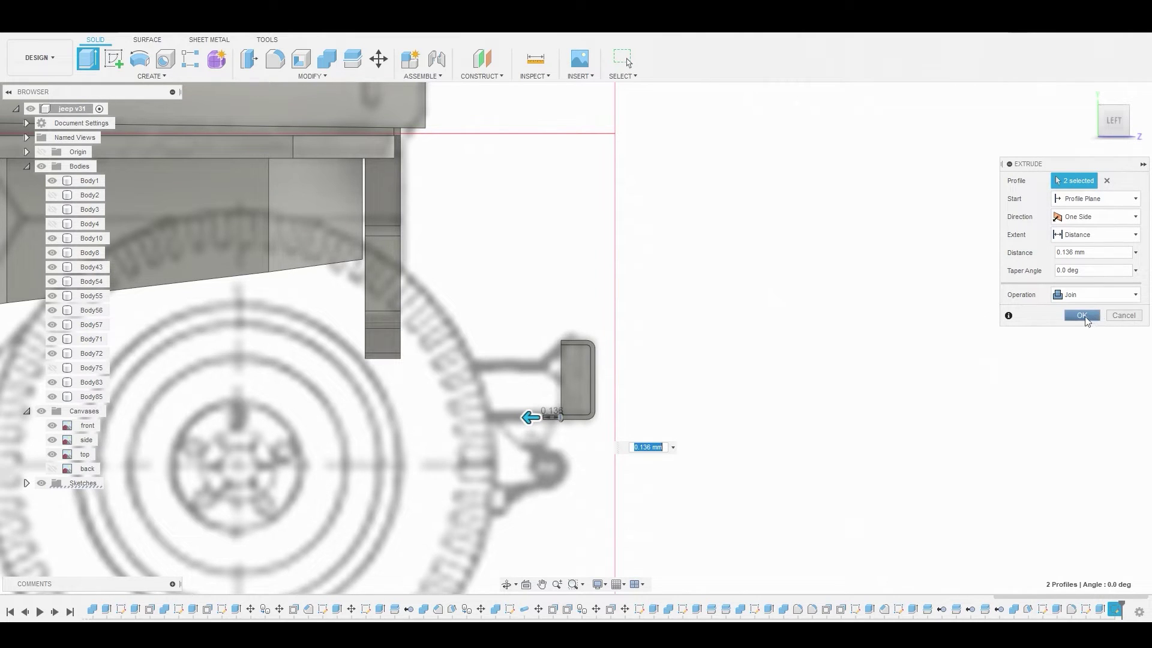
{"action": "left_click", "coordinate": [1081, 315]}
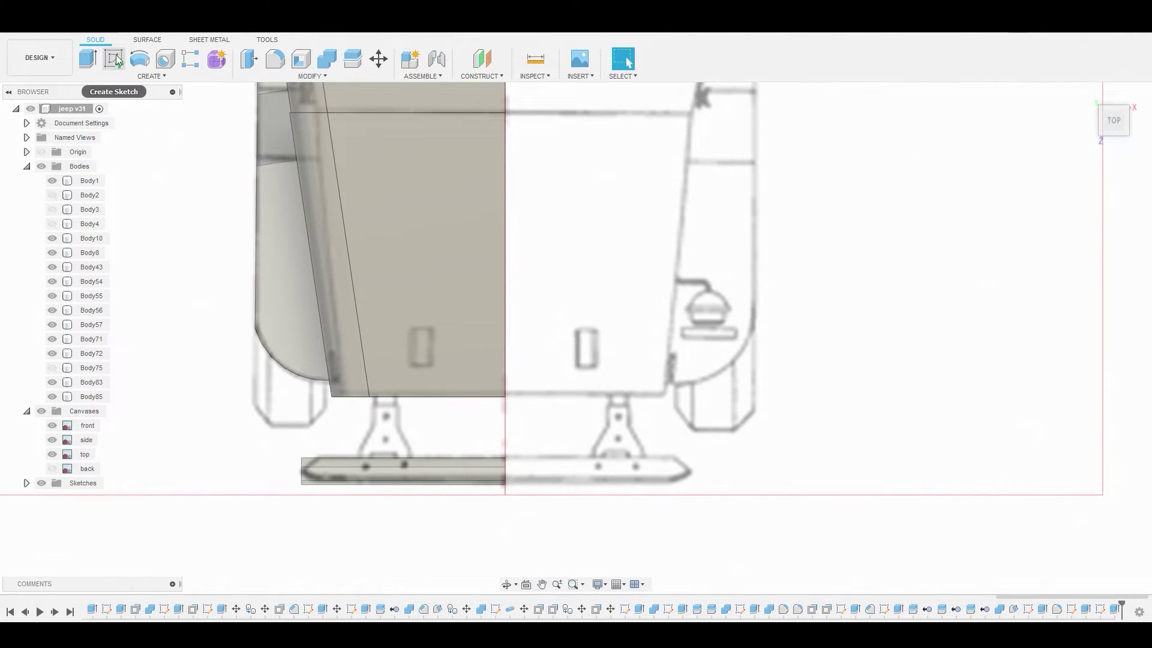
- Start a new sketch on the body's front face
{"action": "left_click", "coordinate": [115, 60]}
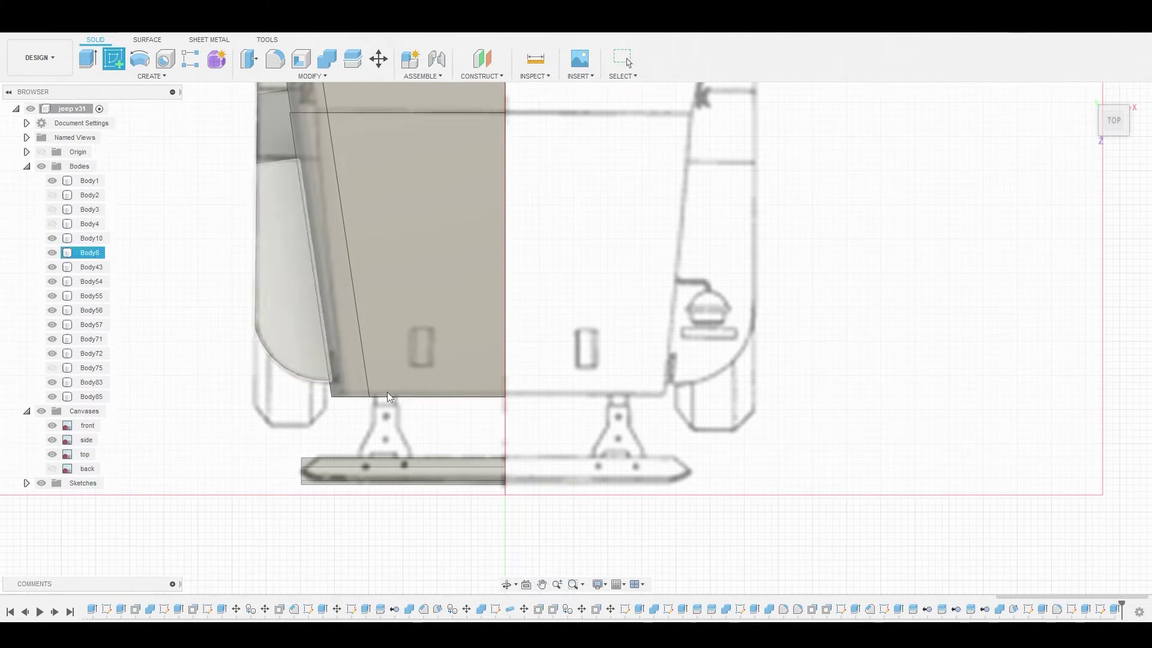
{"action": "left_click", "coordinate": [393, 442]}
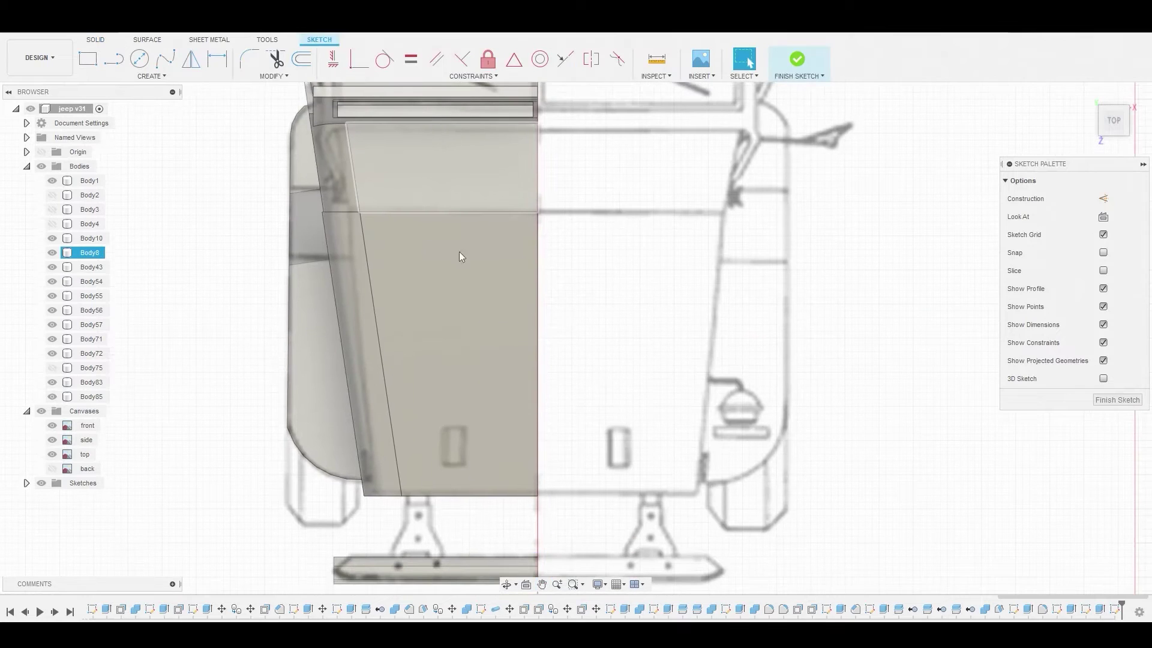
{"action": "scroll", "coordinate": [398, 321], "scroll_direction": "up", "scroll_amount": 6}
{"action": "scroll", "coordinate": [401, 300], "scroll_direction": "up", "scroll_amount": 2}
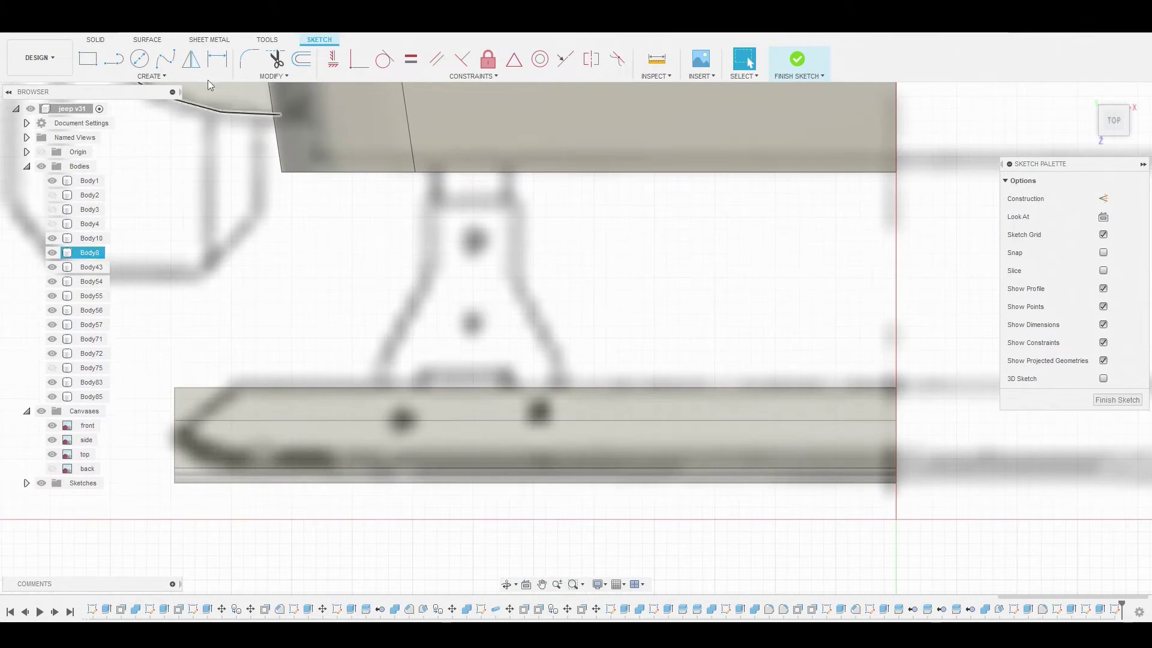
- Trace the closed, flared bracket outline over the drawing with lines, forming a 0.696 mm² profile
{"action": "left_click", "coordinate": [114, 68]}
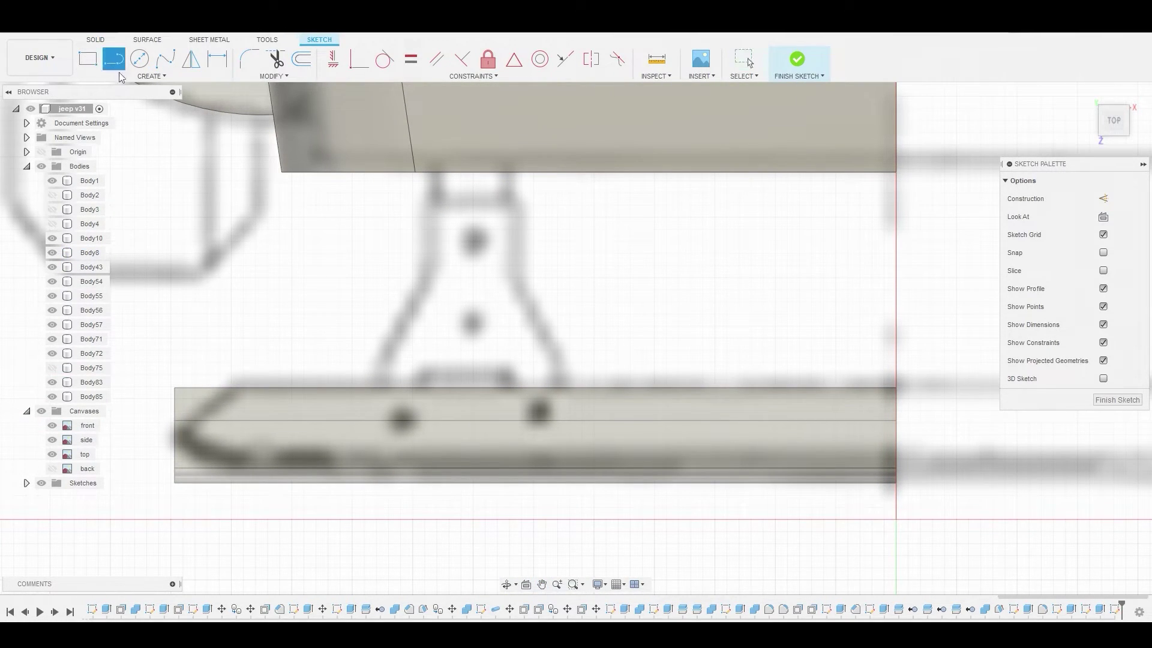
{"action": "left_click", "coordinate": [378, 363]}
{"action": "left_click", "coordinate": [429, 276]}
{"action": "left_click", "coordinate": [430, 207]}
{"action": "left_click", "coordinate": [517, 206]}
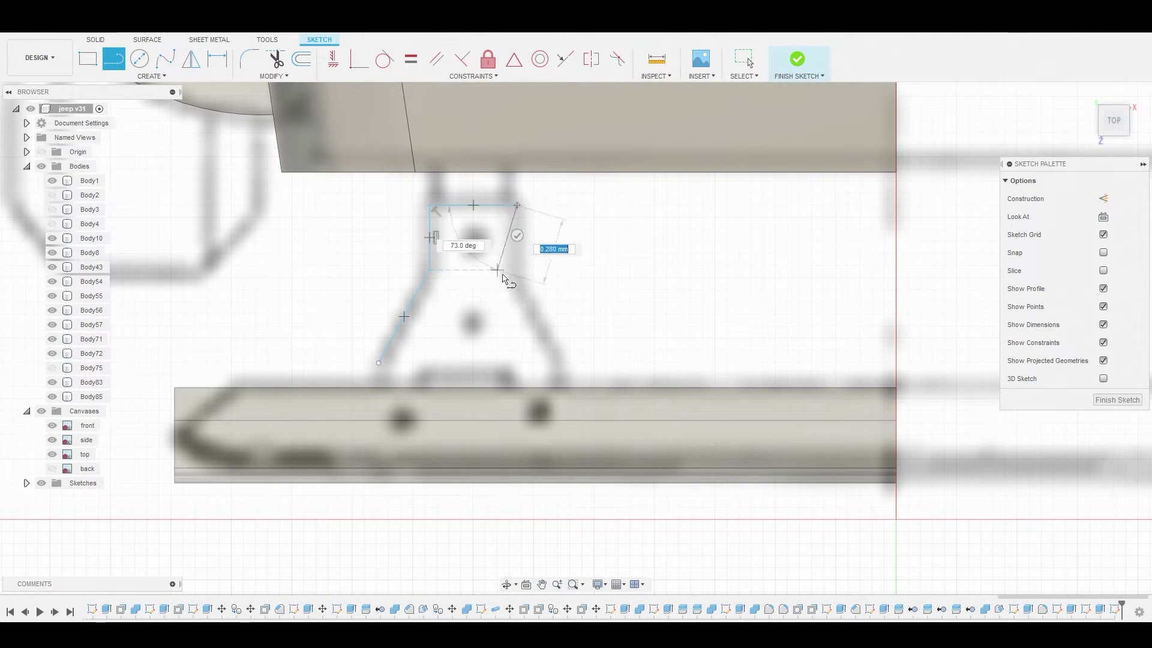
{"action": "left_click", "coordinate": [517, 270]}
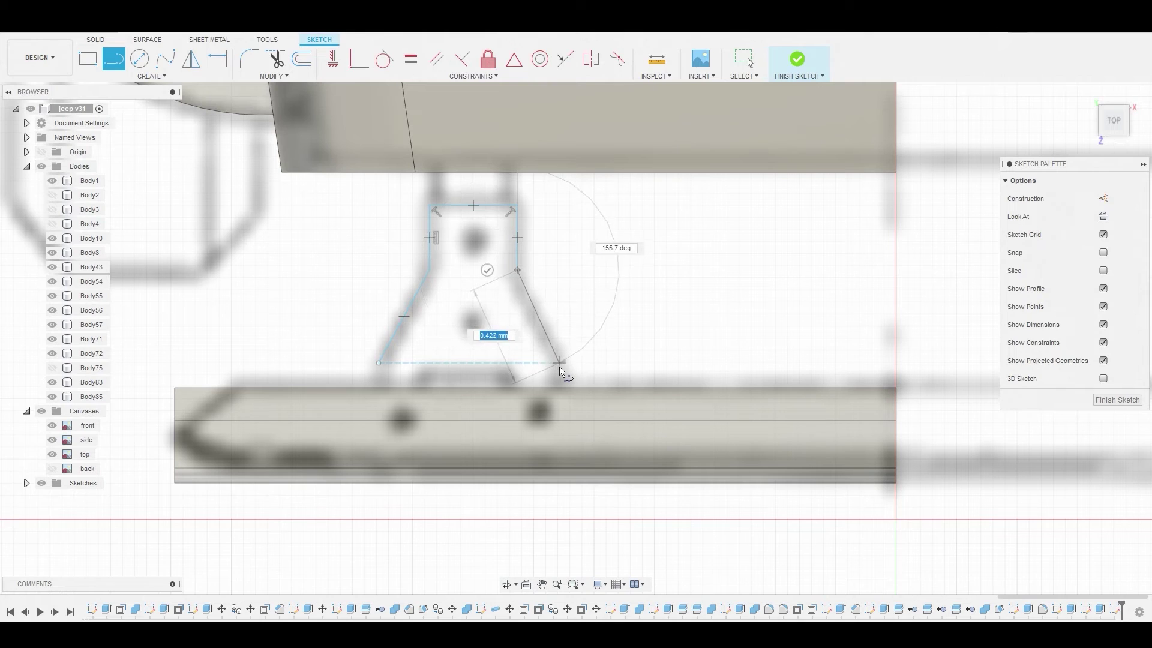
{"action": "left_click", "coordinate": [560, 364]}
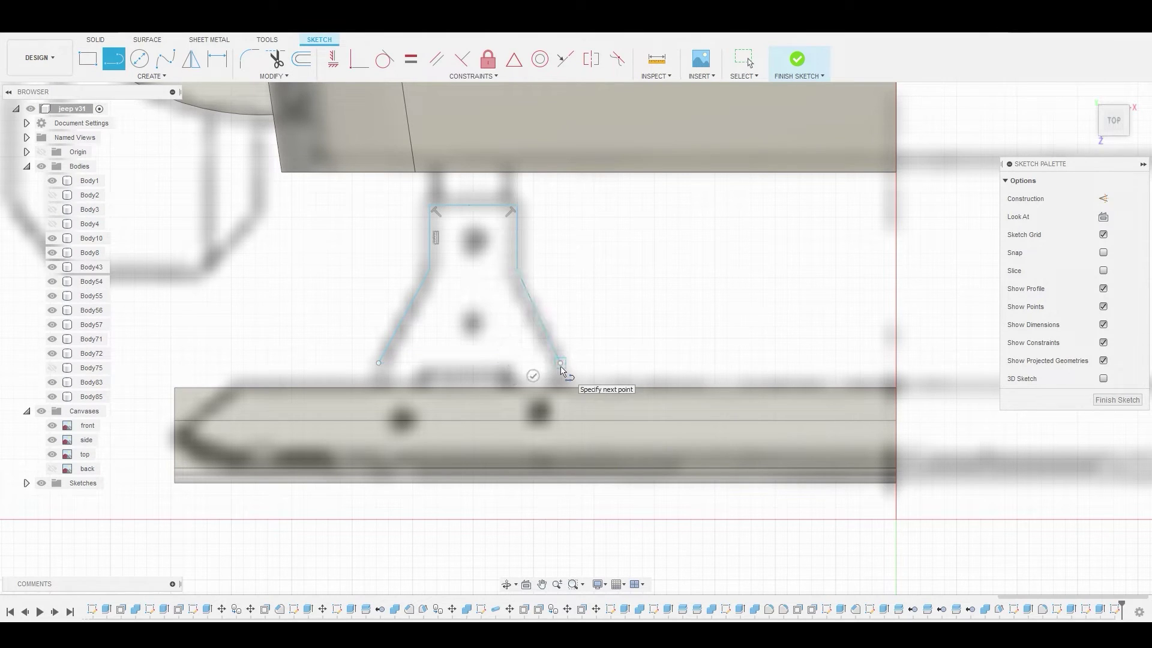
{"action": "left_click", "coordinate": [560, 454]}
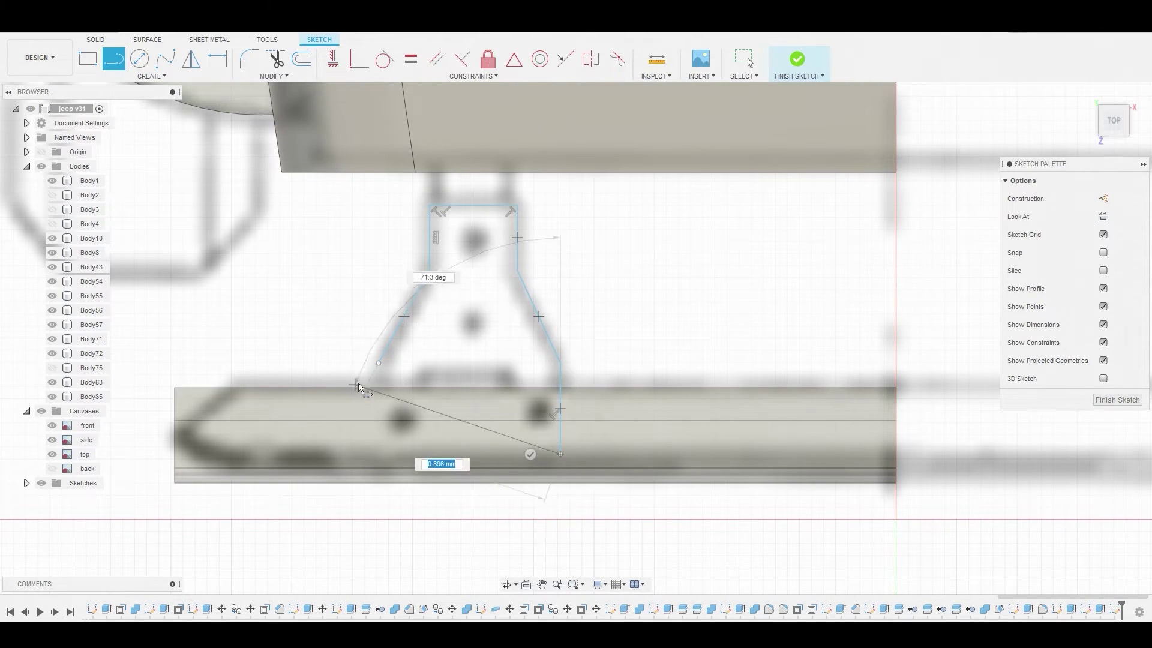
{"action": "left_click", "coordinate": [379, 454]}
{"action": "right_click", "coordinate": [370, 329]}
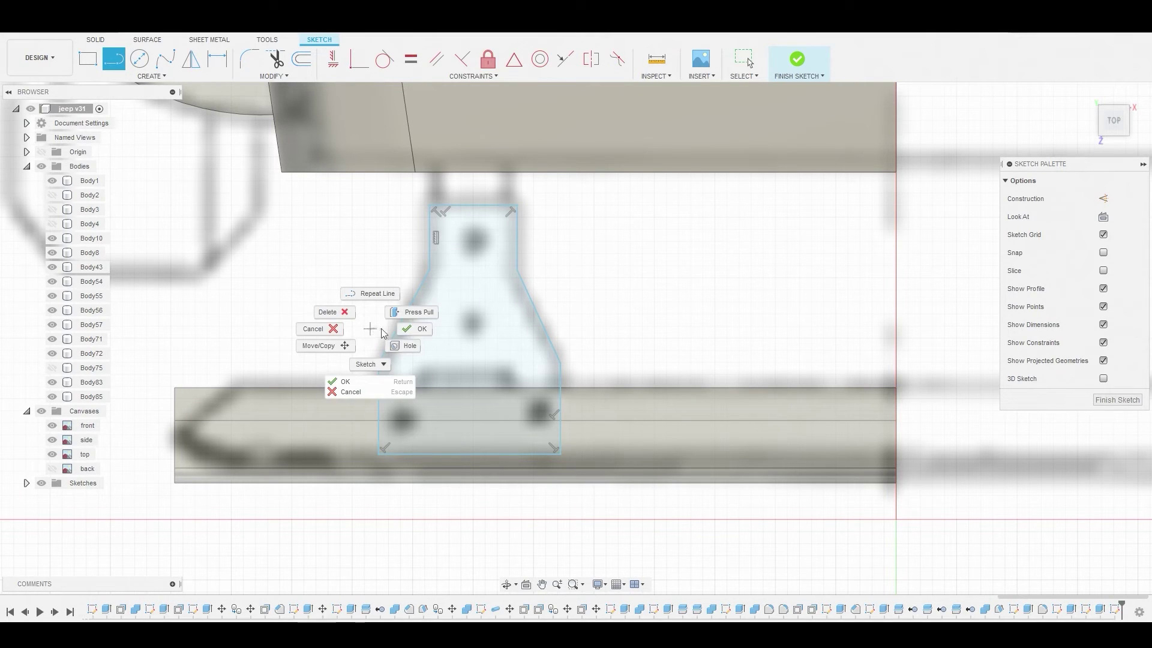
{"action": "left_click", "coordinate": [414, 329]}
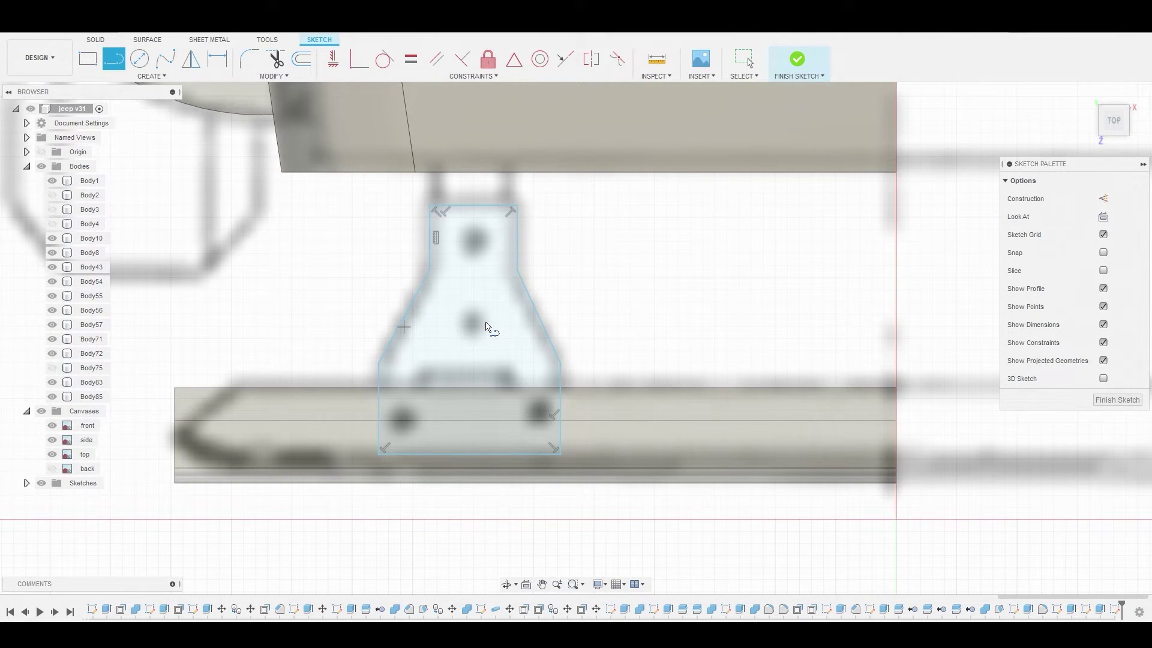
{"action": "left_click", "coordinate": [486, 324]}
- Extrude the bracket profile -0.232 mm downward as a new body, checked from the LEFT view
{"action": "right_click", "coordinate": [485, 319]}
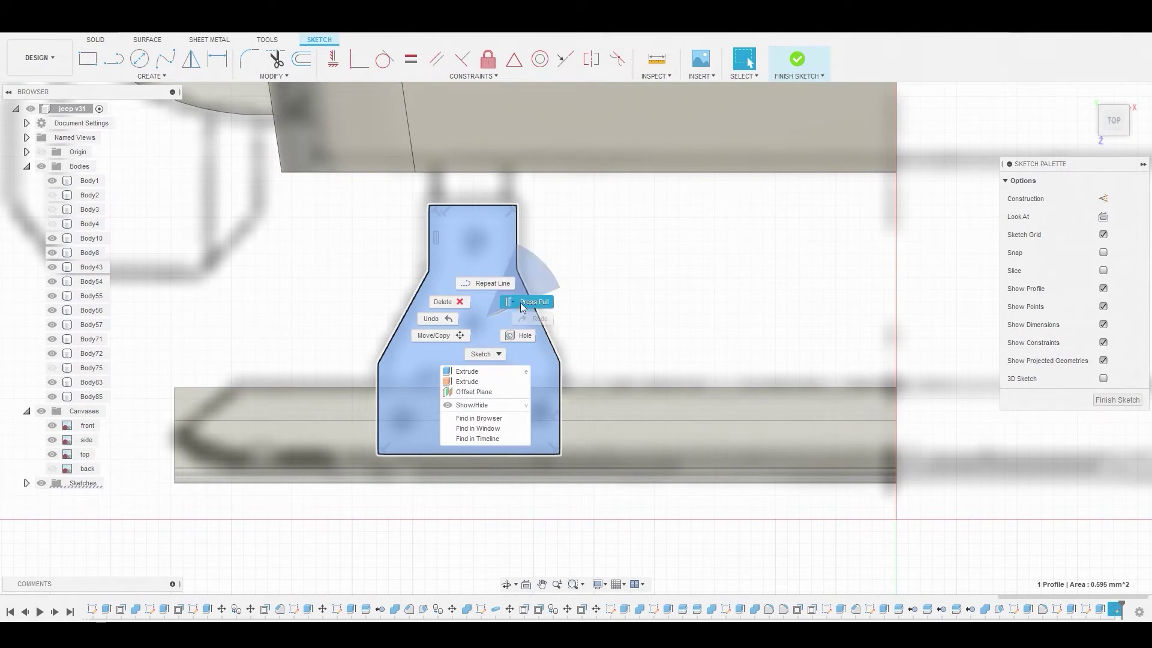
{"action": "left_click", "coordinate": [520, 302]}
{"action": "mouse_move", "coordinate": [409, 332]}
{"action": "middle_mouse_down", "text": "shift"}
{"action": "mouse_move", "coordinate": [430, 316]}
{"action": "mouse_move", "coordinate": [427, 270]}
{"action": "mouse_move", "coordinate": [504, 285]}
{"action": "middle_mouse_up", "text": "shift"}
{"action": "scroll", "coordinate": [498, 283], "scroll_direction": "down", "scroll_amount": 4}
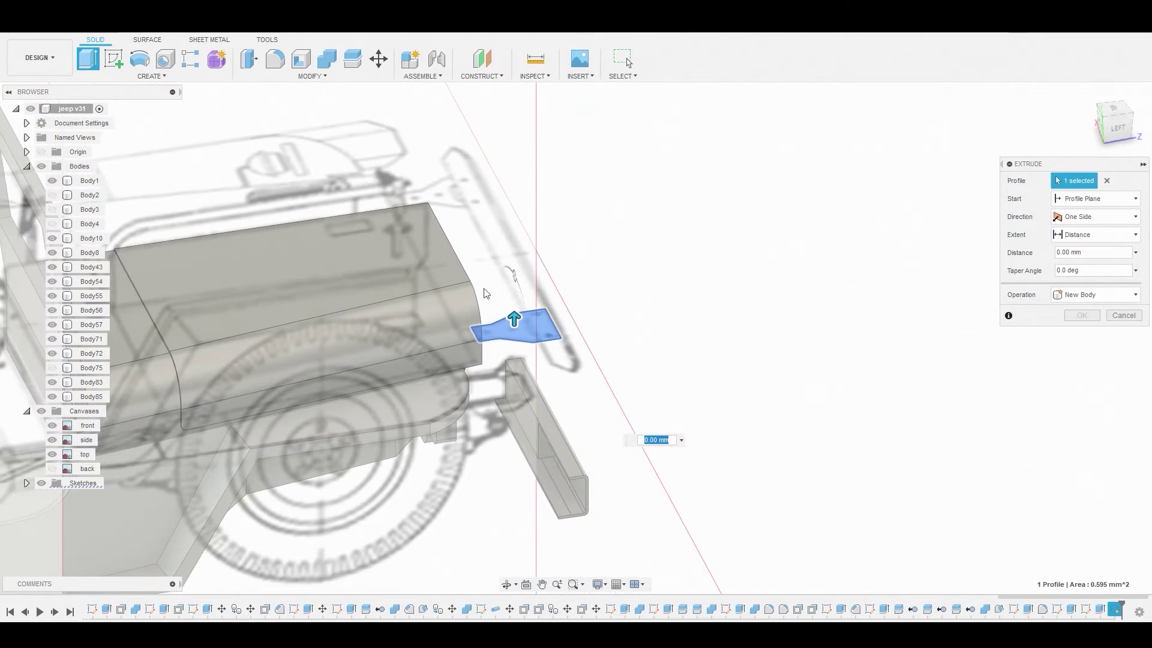
{"action": "left_click", "coordinate": [1118, 129]}
{"action": "scroll", "coordinate": [543, 316], "scroll_direction": "up", "scroll_amount": 5}
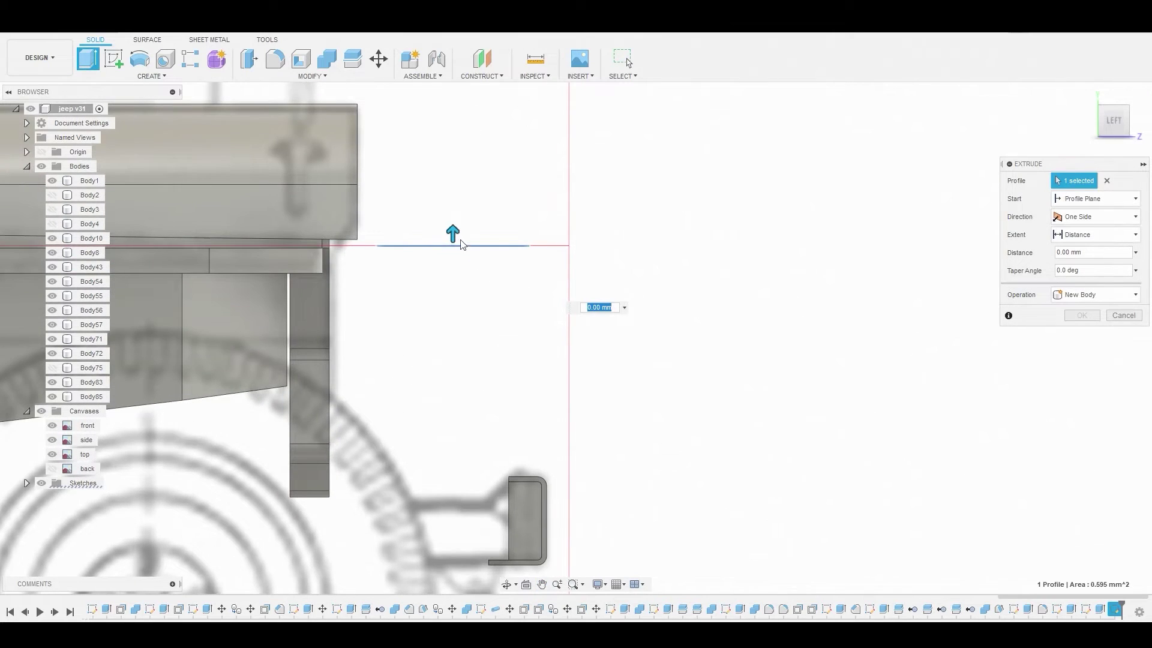
{"action": "left_click_drag", "start_coordinate": [450, 246], "coordinate": [446, 269]}
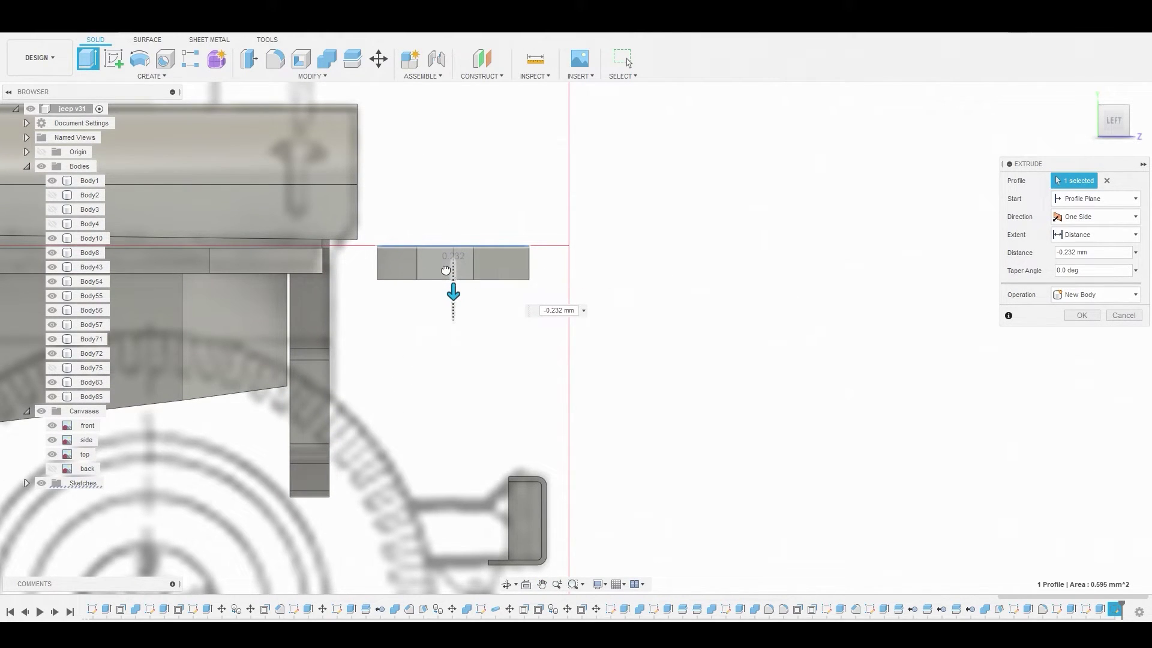
- Create the bracket as new body Body86 and lower it about 1.76 mm into the bumper channel
{"action": "left_click", "coordinate": [1082, 316]}
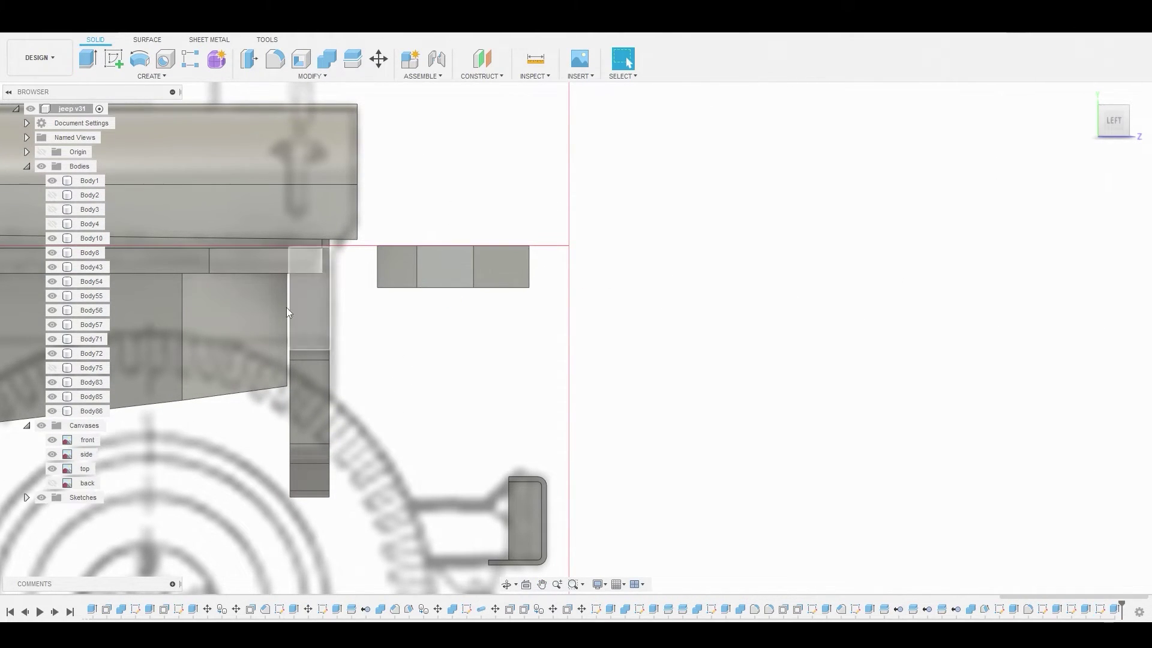
{"action": "right_click", "coordinate": [91, 411]}
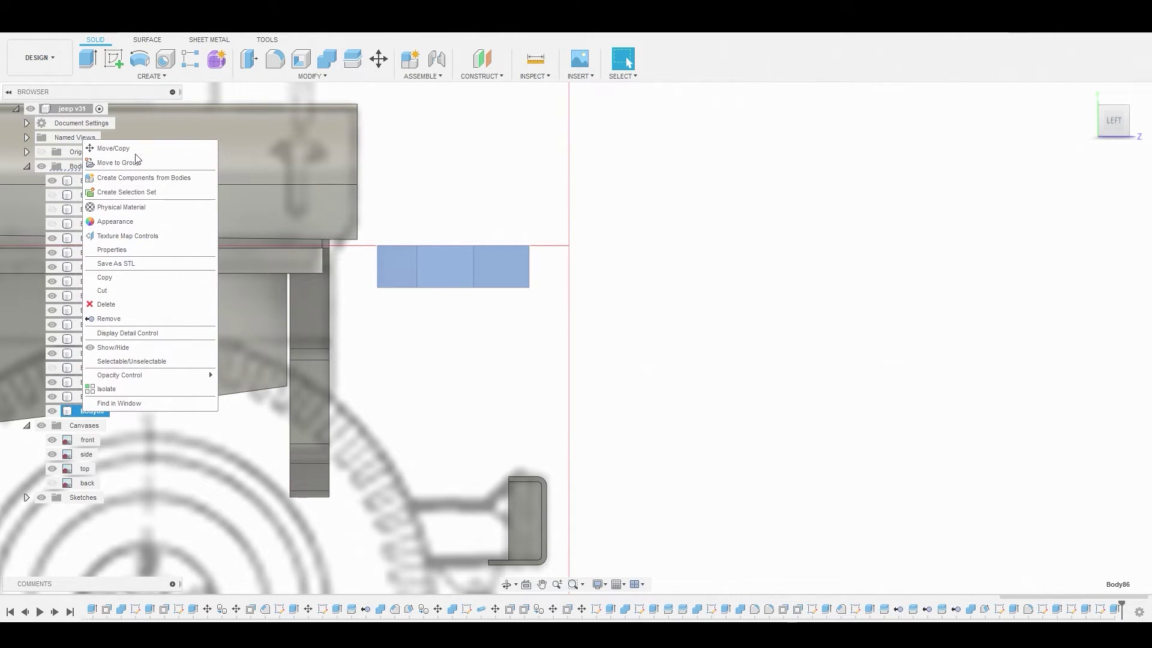
{"action": "left_click", "coordinate": [114, 148]}
{"action": "left_click_drag", "start_coordinate": [378, 251], "coordinate": [389, 518]}
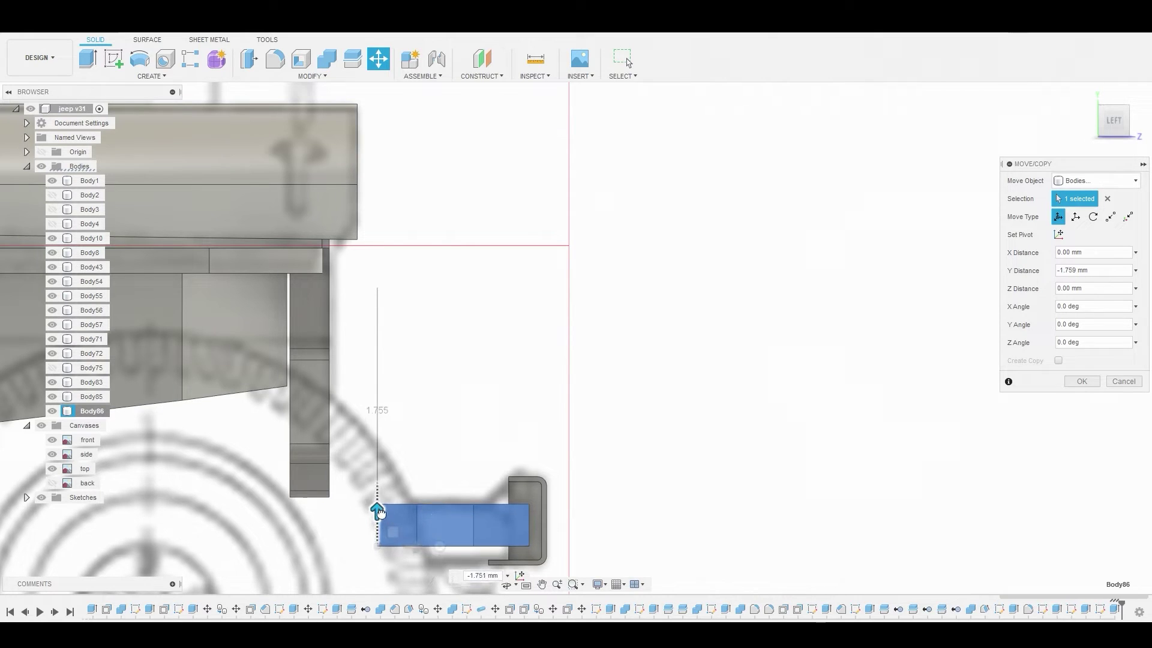
{"action": "left_click_drag", "start_coordinate": [380, 517], "coordinate": [384, 526]}
{"action": "left_click", "coordinate": [1081, 381]}
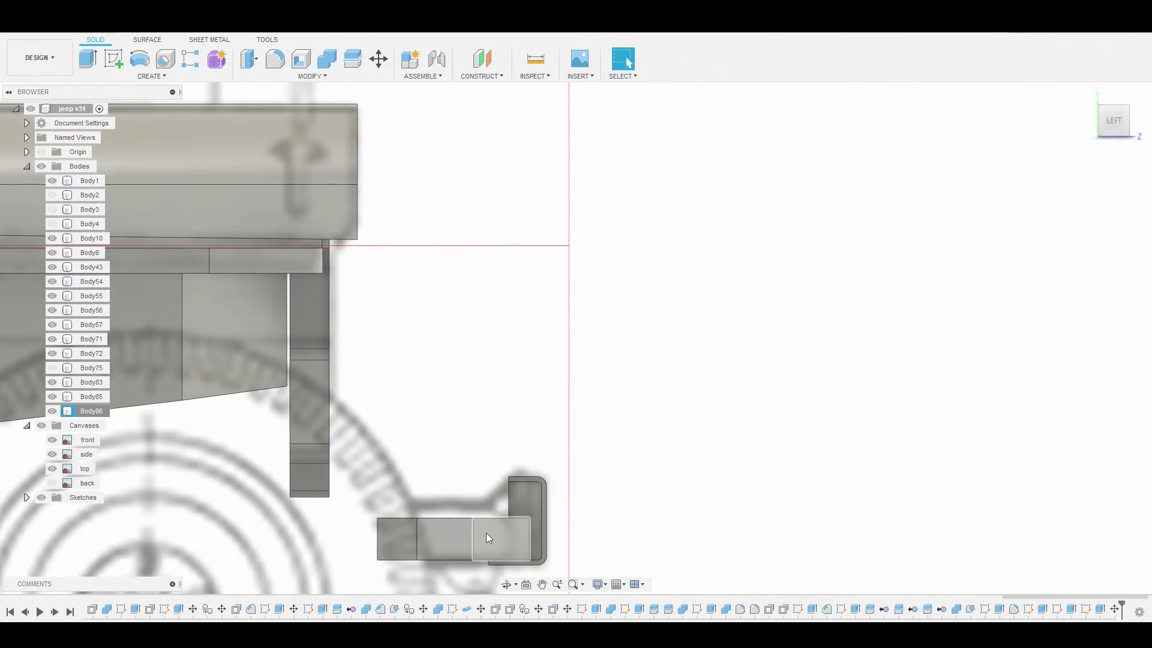
- Offset Body86's top face upward by 0.134 mm
{"action": "middle_click_drag", "start_coordinate": [486, 533], "coordinate": [478, 512], "text": "shift"}
{"action": "right_click", "coordinate": [480, 505]}
{"action": "left_click", "coordinate": [506, 483]}
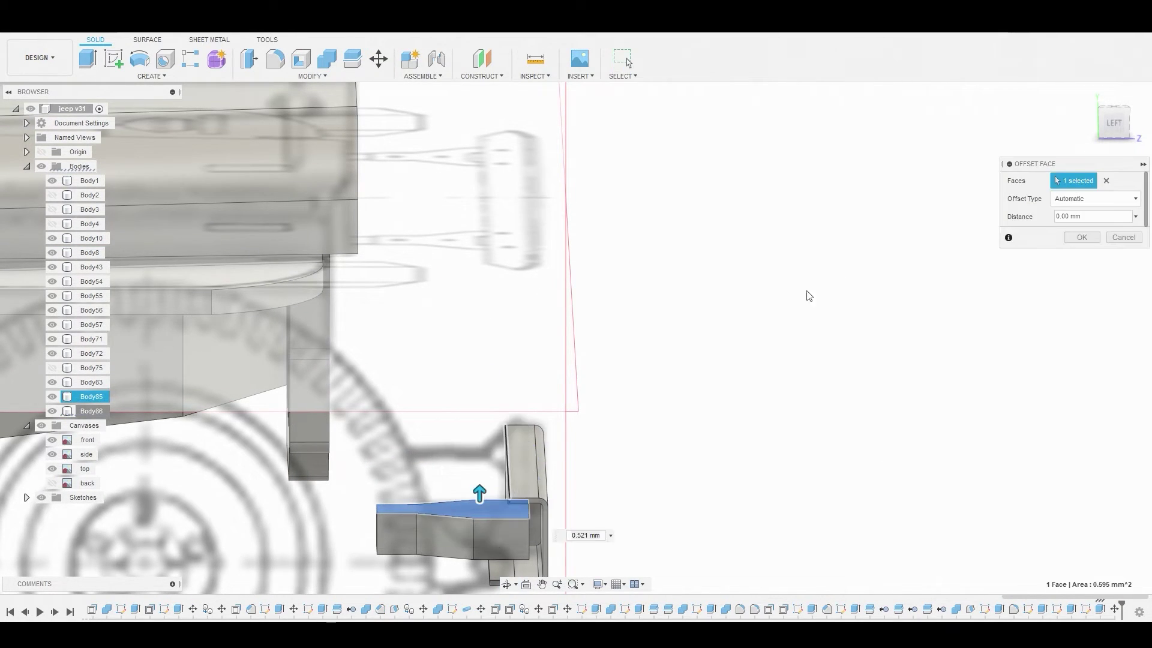
{"action": "left_click", "coordinate": [1117, 123]}
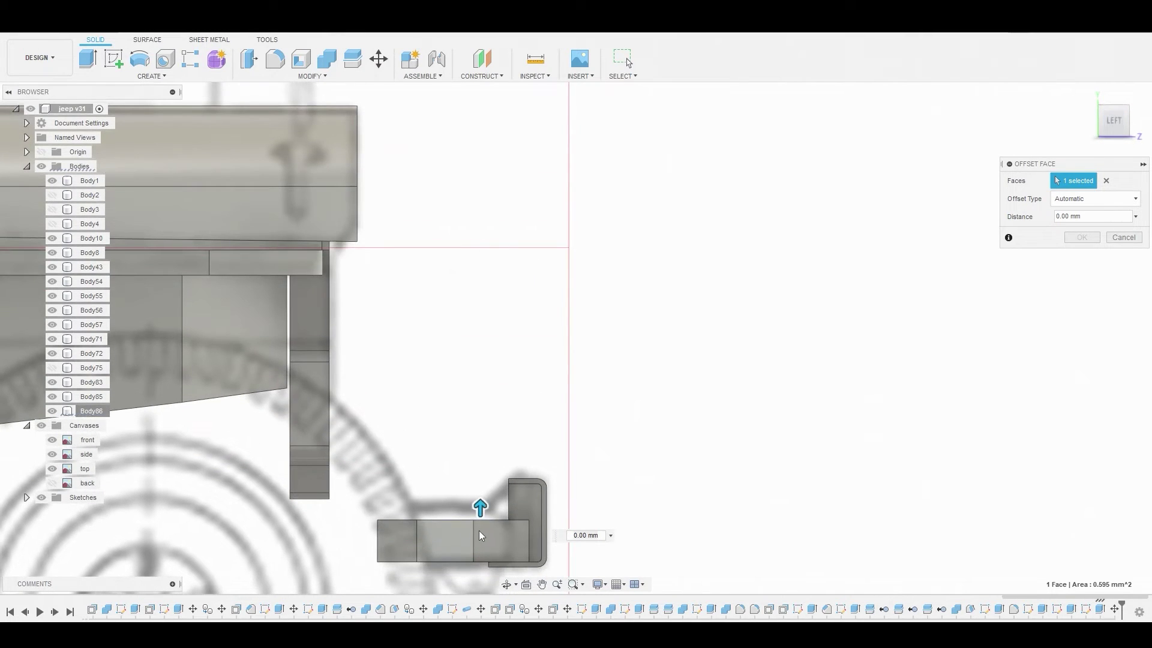
{"action": "left_click_drag", "start_coordinate": [480, 507], "coordinate": [480, 494]}
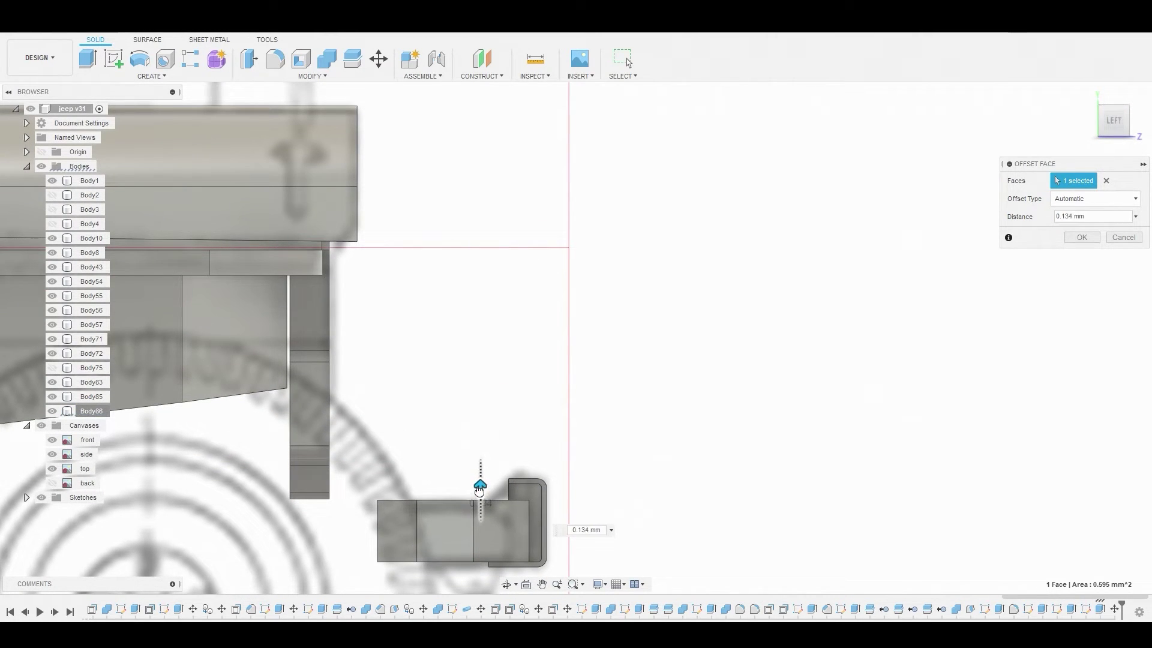
{"action": "left_click", "coordinate": [1082, 237]}
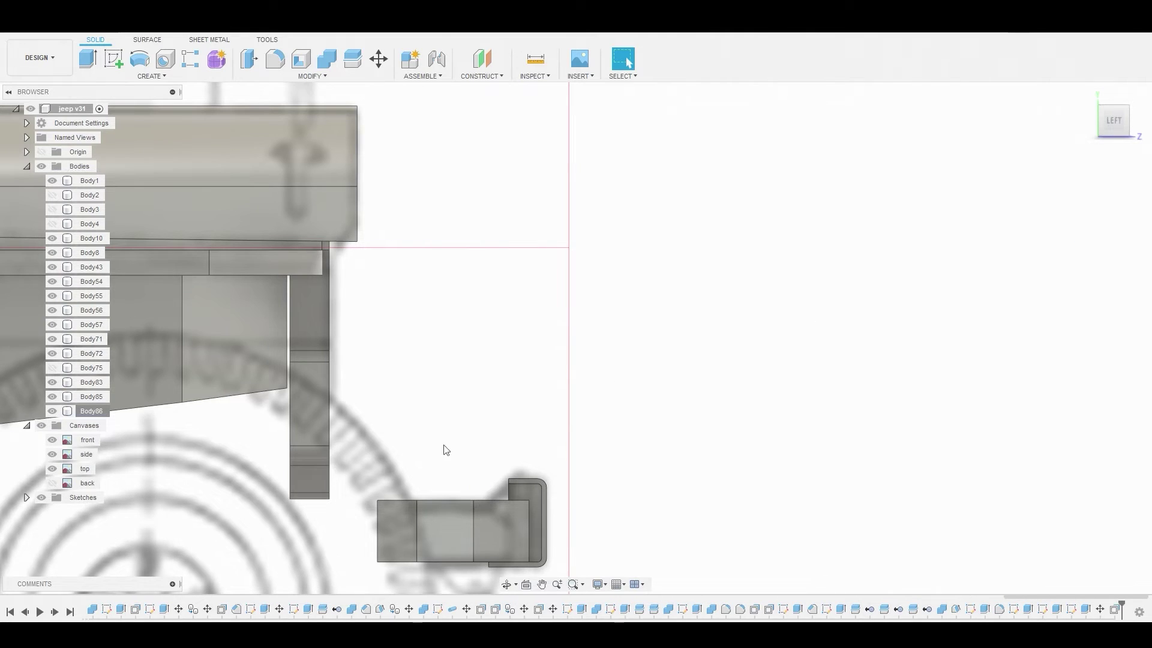
{"action": "scroll", "coordinate": [442, 450], "scroll_direction": "down", "scroll_amount": 4}
{"action": "middle_click_drag", "start_coordinate": [369, 546], "coordinate": [426, 469], "text": "shift"}
{"action": "scroll", "coordinate": [420, 461], "scroll_direction": "up", "scroll_amount": 6}
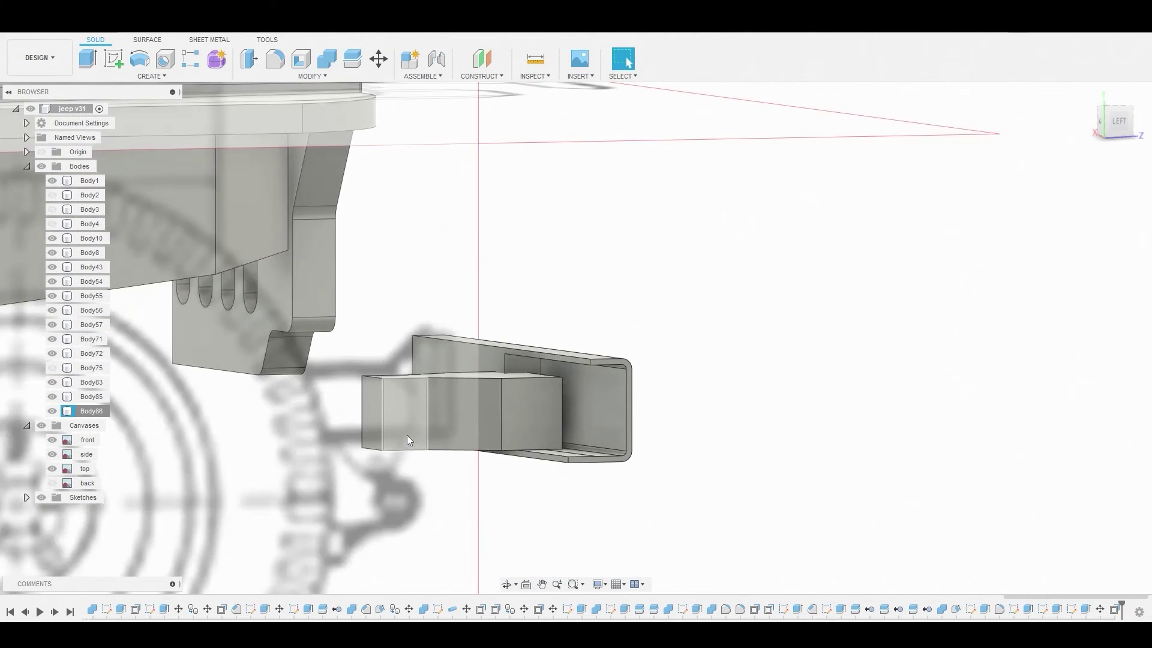
{"action": "middle_click_drag", "start_coordinate": [397, 420], "coordinate": [397, 429], "text": "shift"}
- Sketch on the bracket's end face and offset its outline slightly inward
{"action": "left_click", "coordinate": [360, 391]}
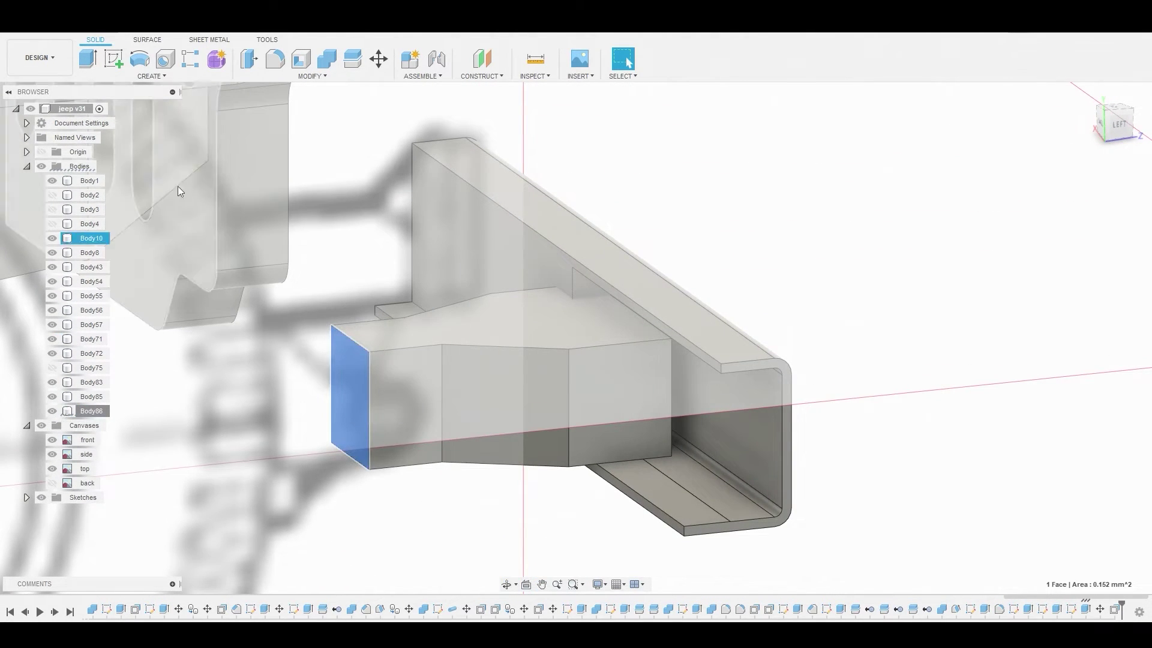
{"action": "left_click", "coordinate": [113, 58]}
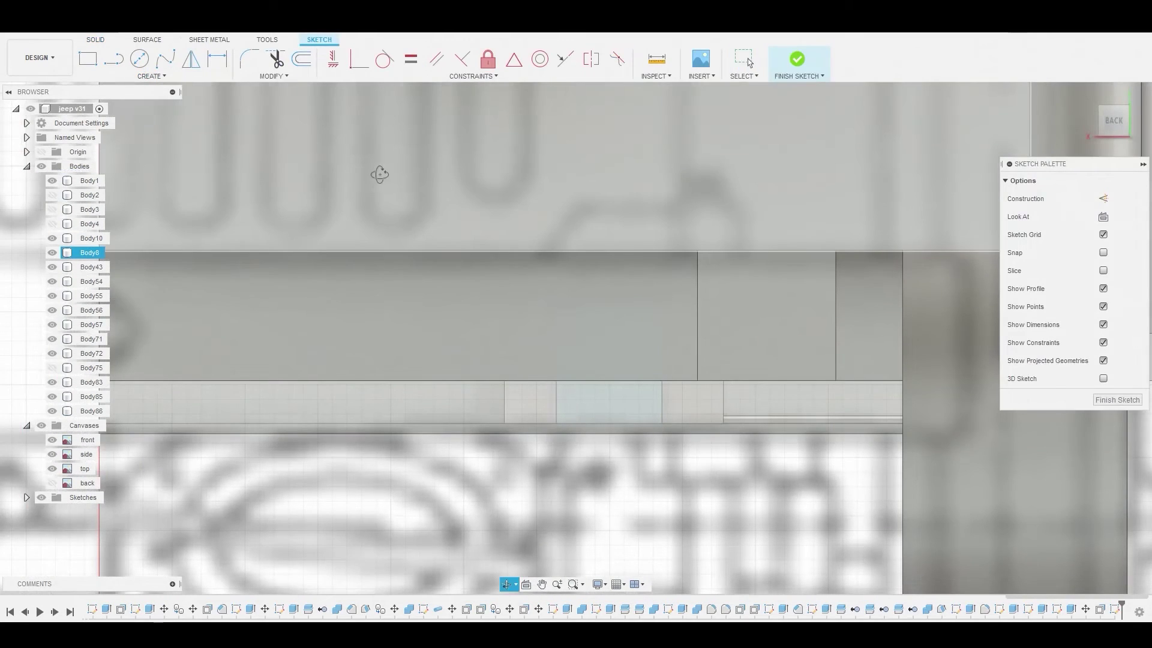
{"action": "middle_click_drag", "start_coordinate": [381, 172], "coordinate": [340, 175], "text": "shift"}
{"action": "left_click", "coordinate": [301, 59]}
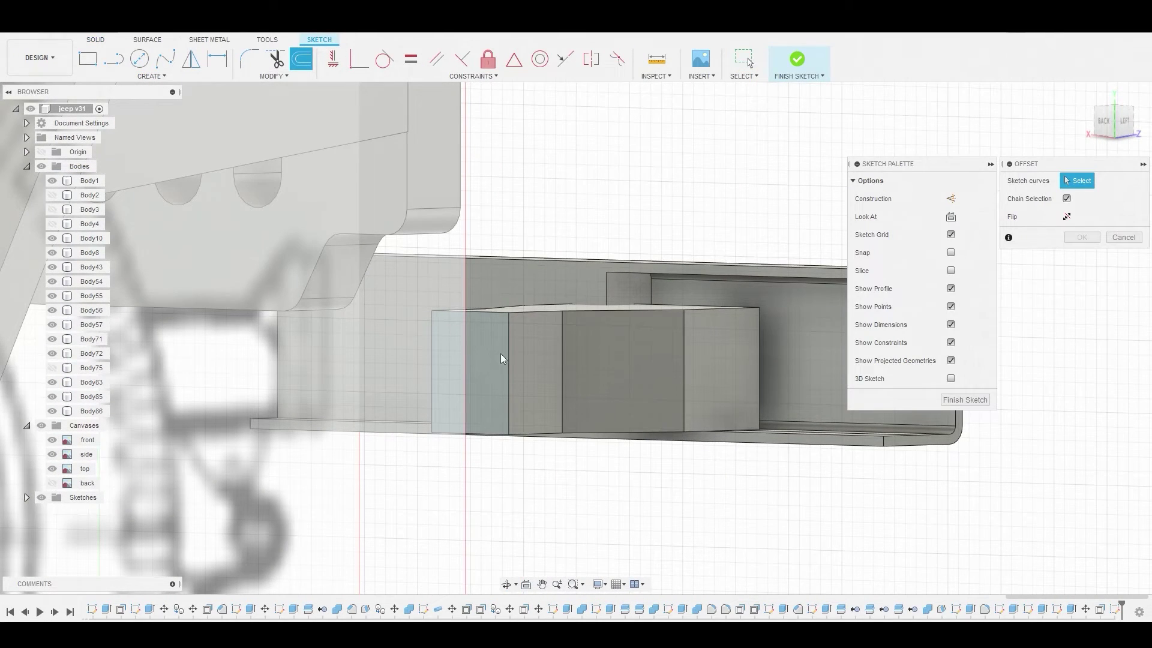
{"action": "left_click", "coordinate": [508, 360]}
{"action": "left_click_drag", "start_coordinate": [720, 360], "coordinate": [499, 386]}
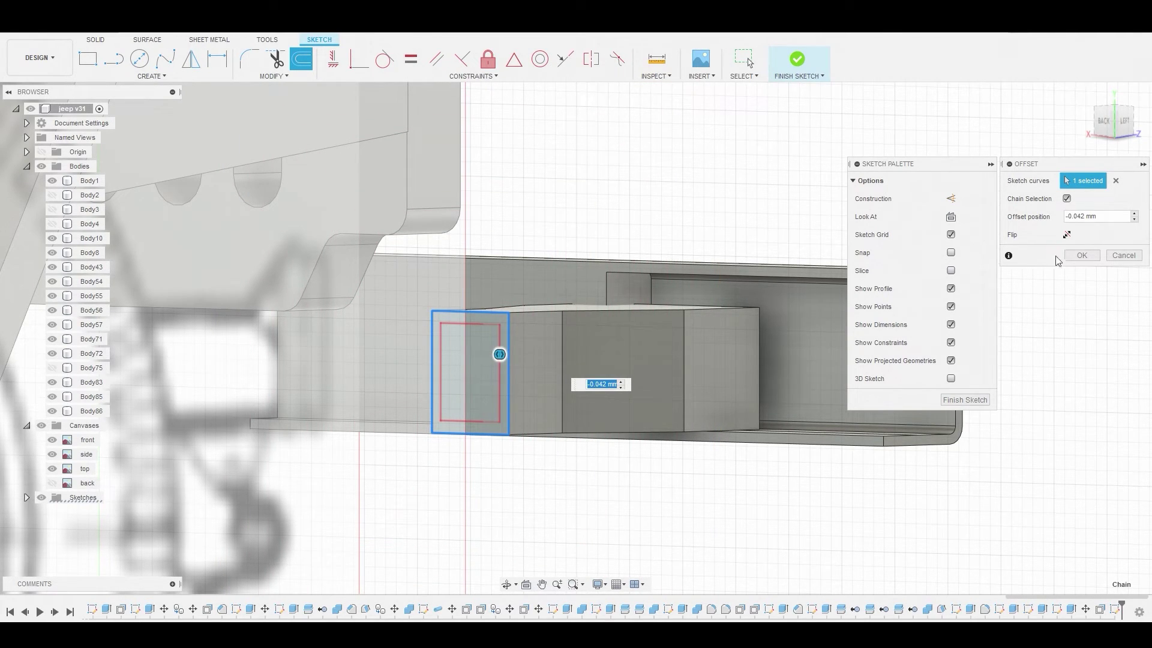
{"action": "left_click", "coordinate": [1079, 256]}
- Extrude the small inner profile 0.776 mm outward, joined to the bracket body
{"action": "left_click", "coordinate": [472, 348]}
{"action": "right_click", "coordinate": [473, 349]}
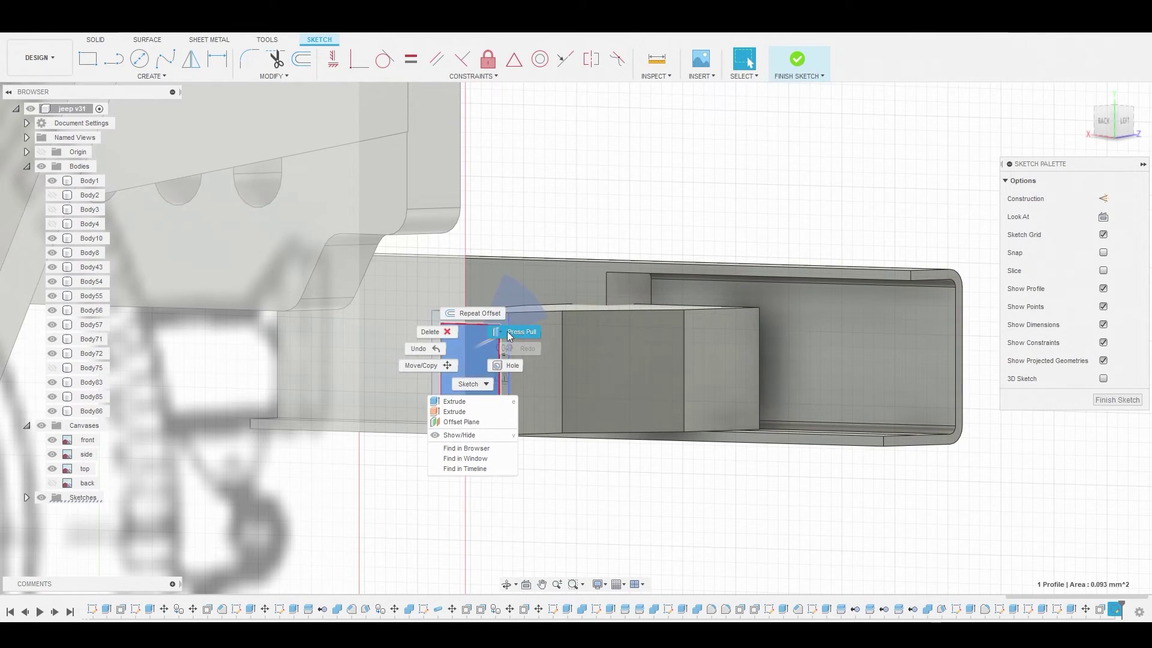
{"action": "left_click", "coordinate": [508, 332]}
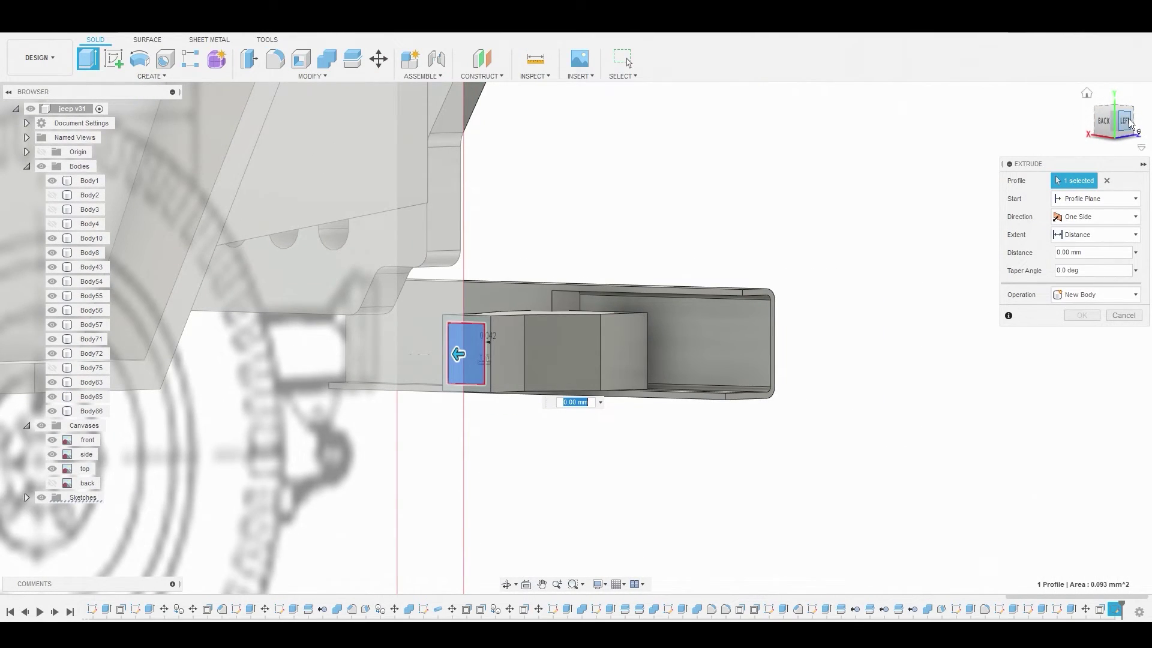
{"action": "left_click", "coordinate": [1124, 121]}
{"action": "left_click_drag", "start_coordinate": [332, 352], "coordinate": [237, 357]}
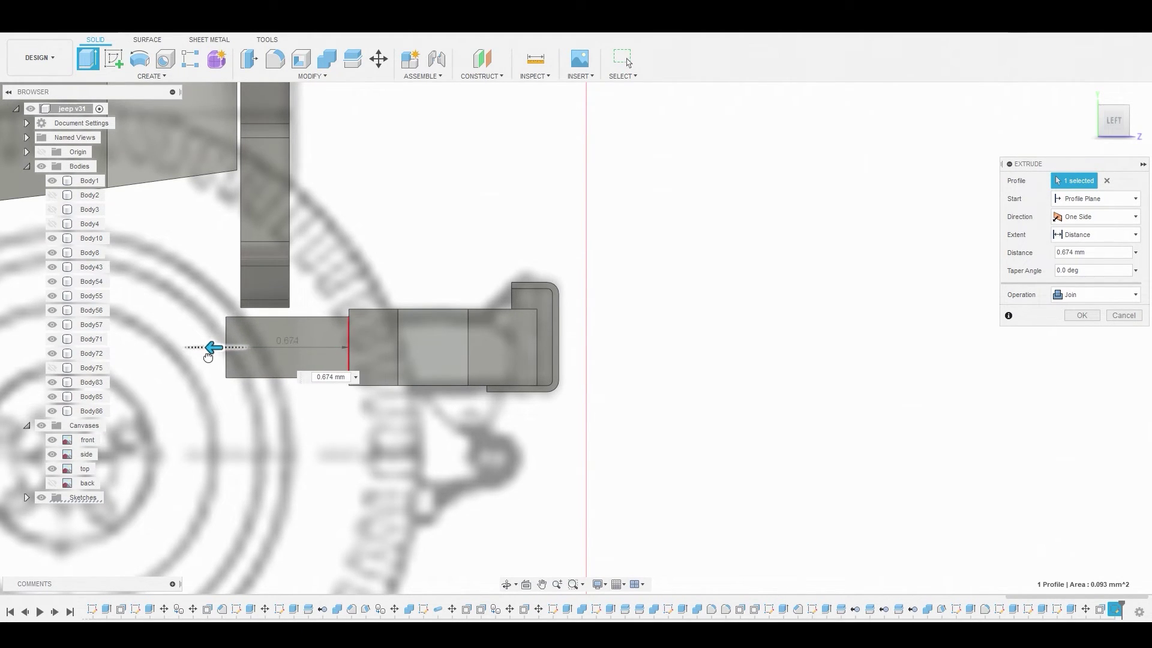
{"action": "left_click_drag", "start_coordinate": [205, 357], "coordinate": [190, 357]}
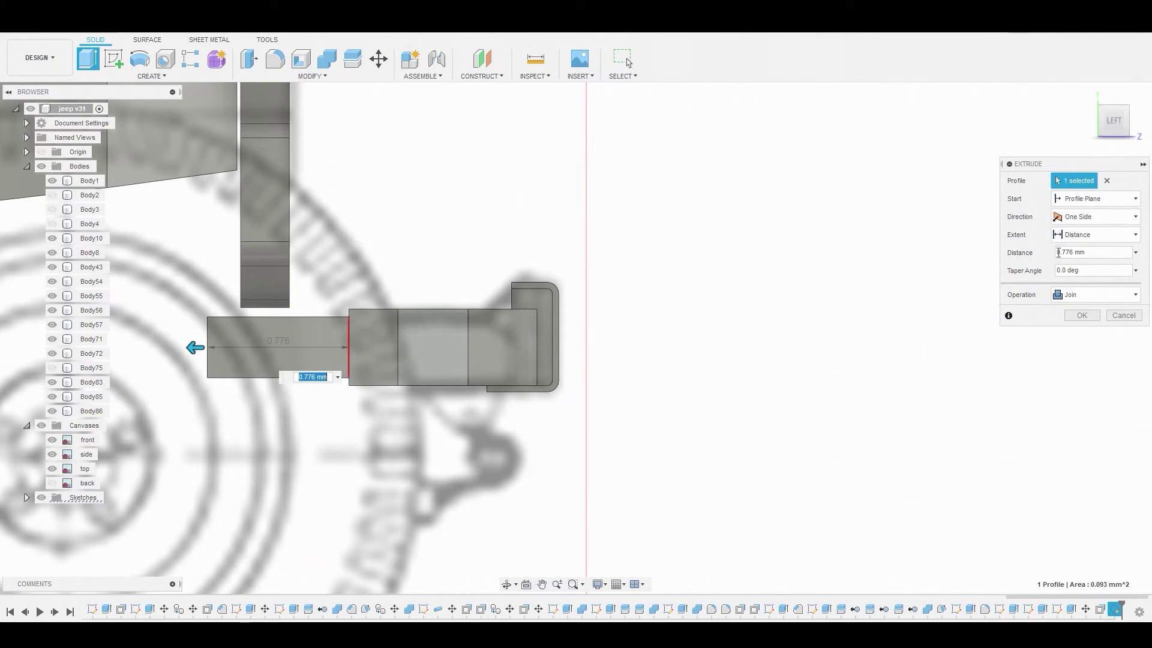
{"action": "left_click", "coordinate": [1082, 315]}
{"action": "middle_click_drag", "start_coordinate": [794, 300], "coordinate": [550, 216], "text": "shift"}
- Split the bracket bar Body86 using the grille body Body10
{"action": "left_click", "coordinate": [287, 78]}
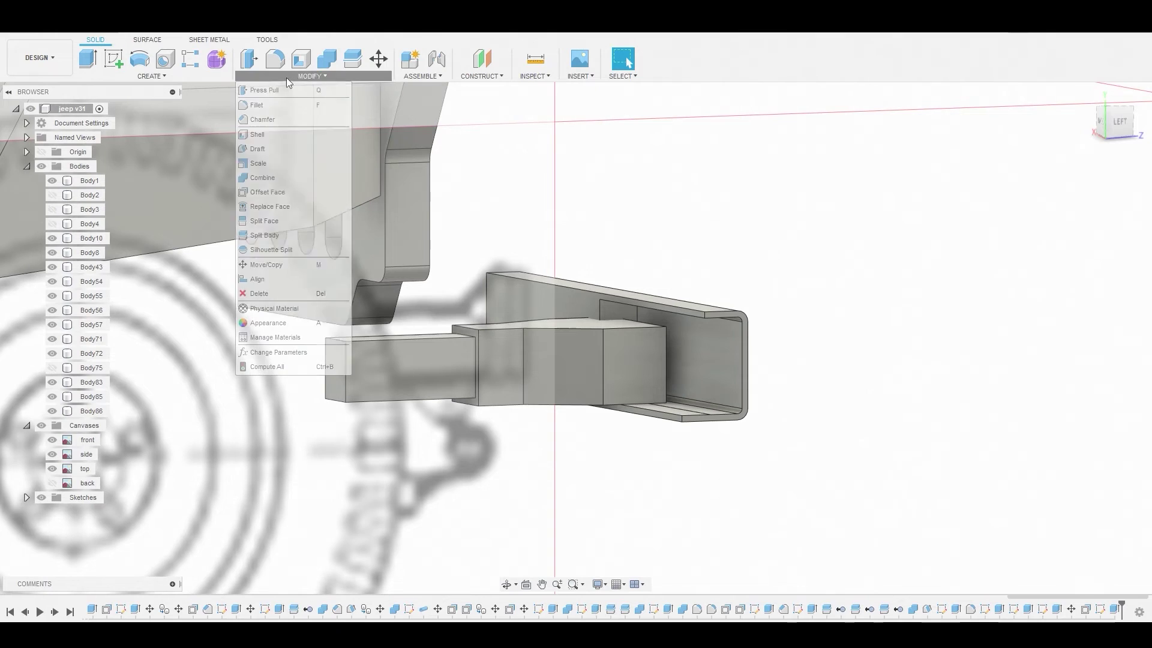
{"action": "left_click", "coordinate": [282, 234]}
{"action": "left_click", "coordinate": [432, 362]}
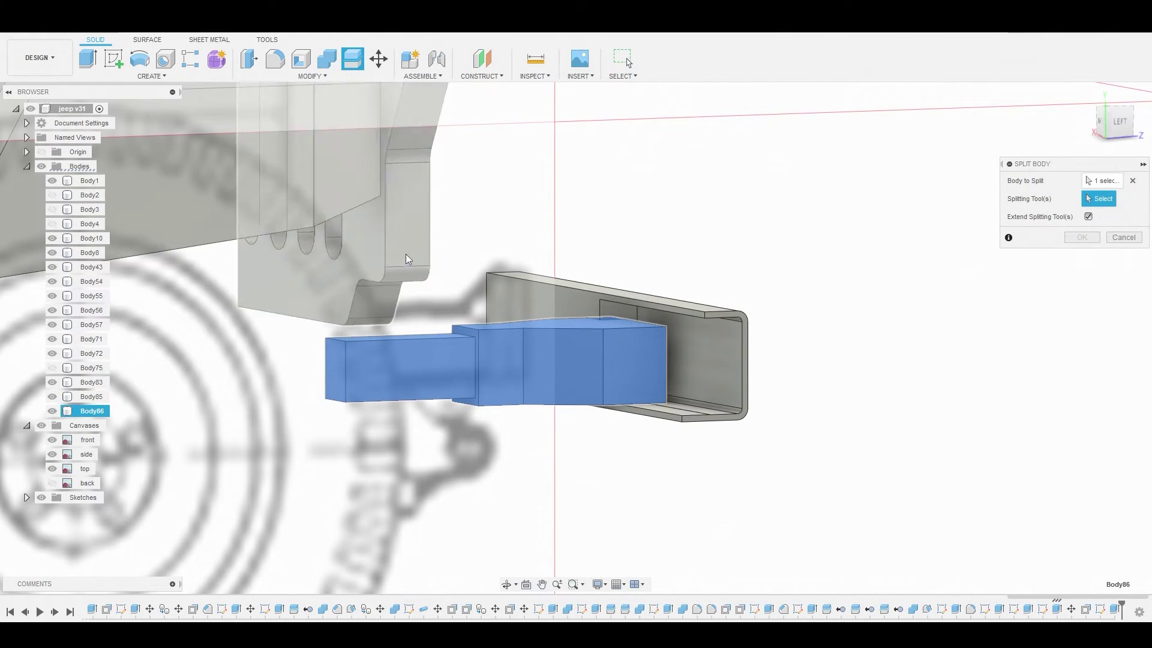
{"action": "left_click", "coordinate": [362, 255]}
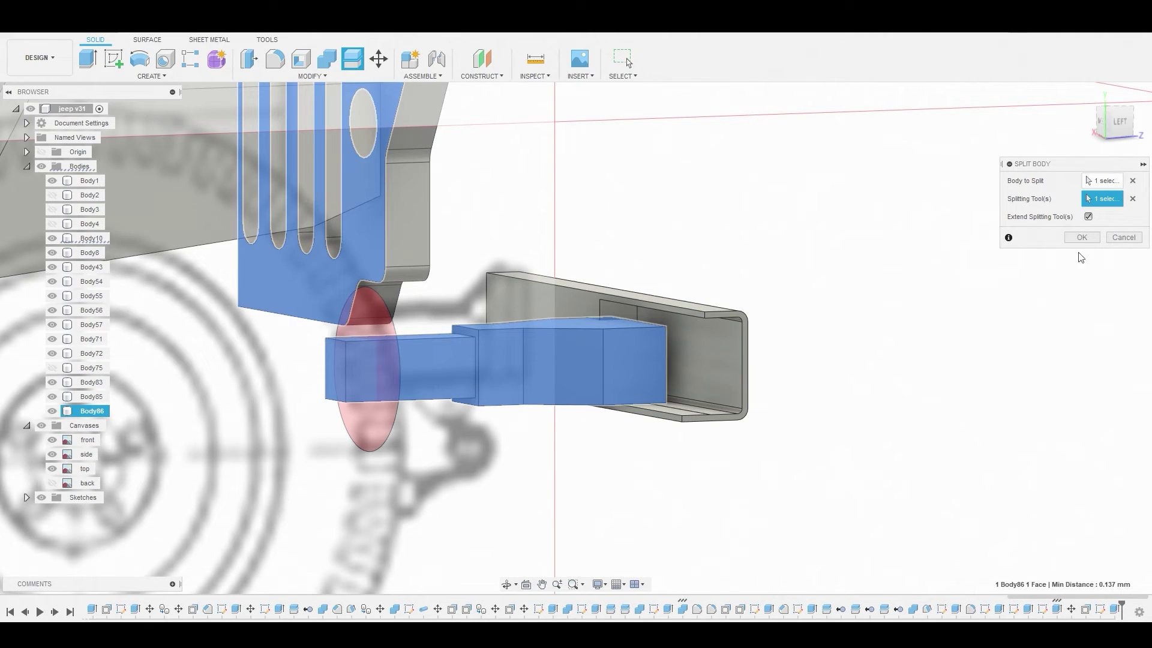
{"action": "left_click", "coordinate": [1081, 237]}
- Start a Press Pull on the end block's top face, then cancel it
{"action": "scroll", "coordinate": [349, 344], "scroll_direction": "up", "scroll_amount": 3}
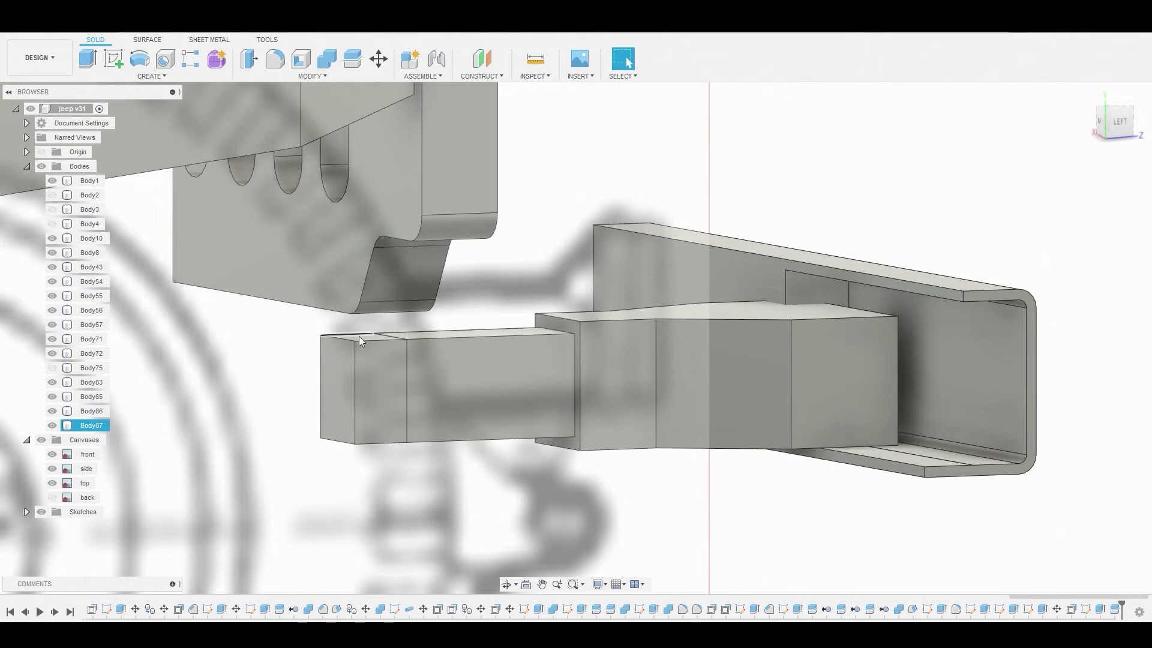
{"action": "scroll", "coordinate": [365, 336], "scroll_direction": "up", "scroll_amount": 3}
{"action": "left_click", "coordinate": [364, 339]}
{"action": "right_click", "coordinate": [365, 332]}
{"action": "left_click", "coordinate": [405, 316]}
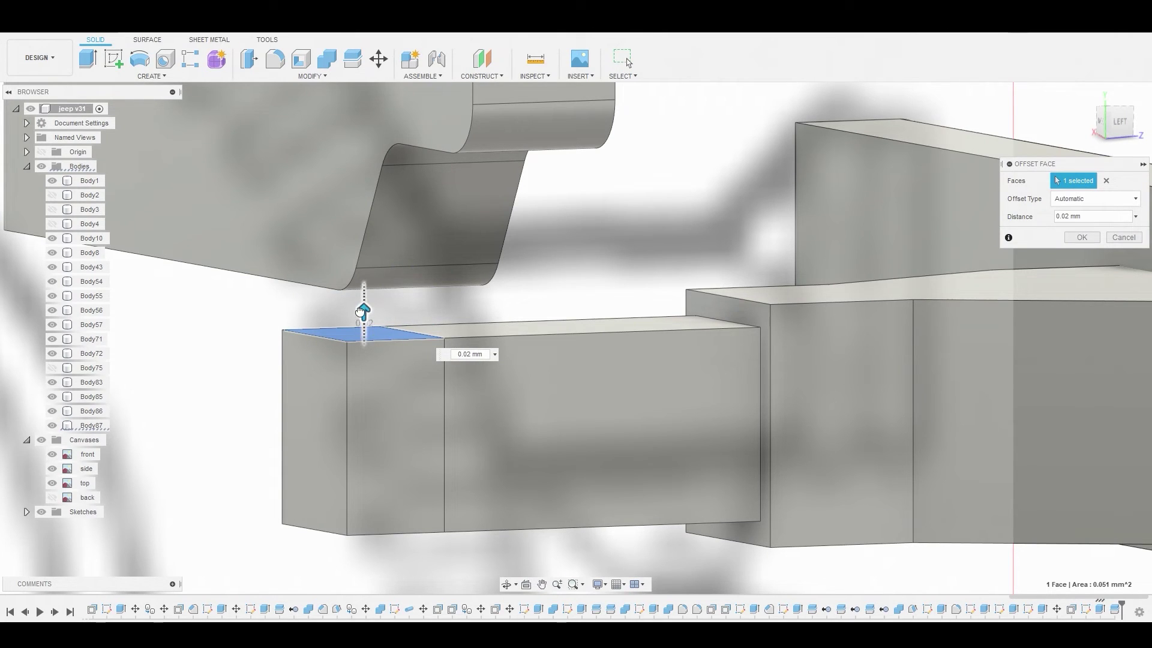
{"action": "left_click", "coordinate": [1122, 237]}
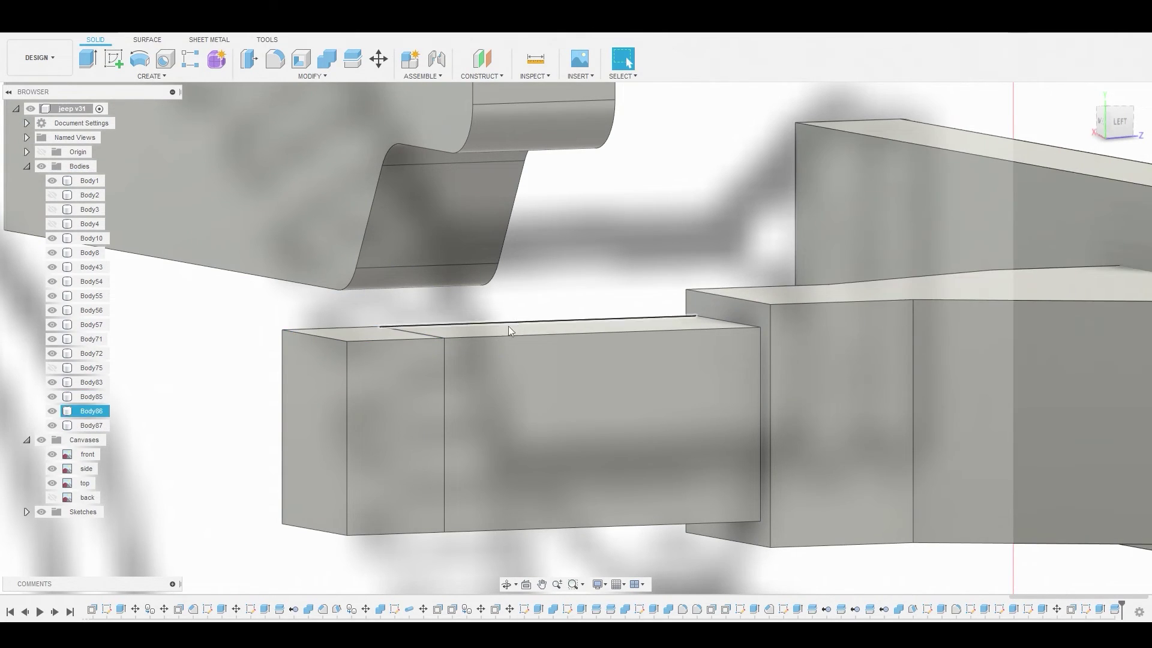
- Copy-paste end block Body87 as Body88 and remove the original Body87
{"action": "left_click", "coordinate": [97, 426]}
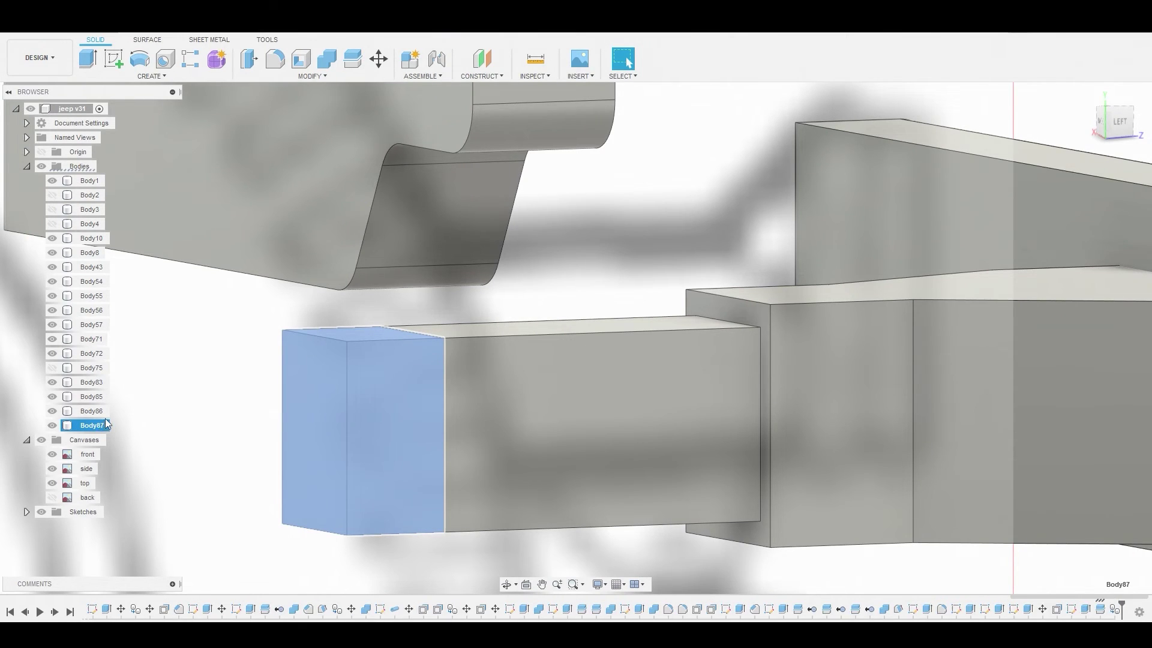
{"action": "key", "text": "ctrl+c"}
{"action": "key", "text": "ctrl+v"}
{"action": "left_click", "coordinate": [1082, 381]}
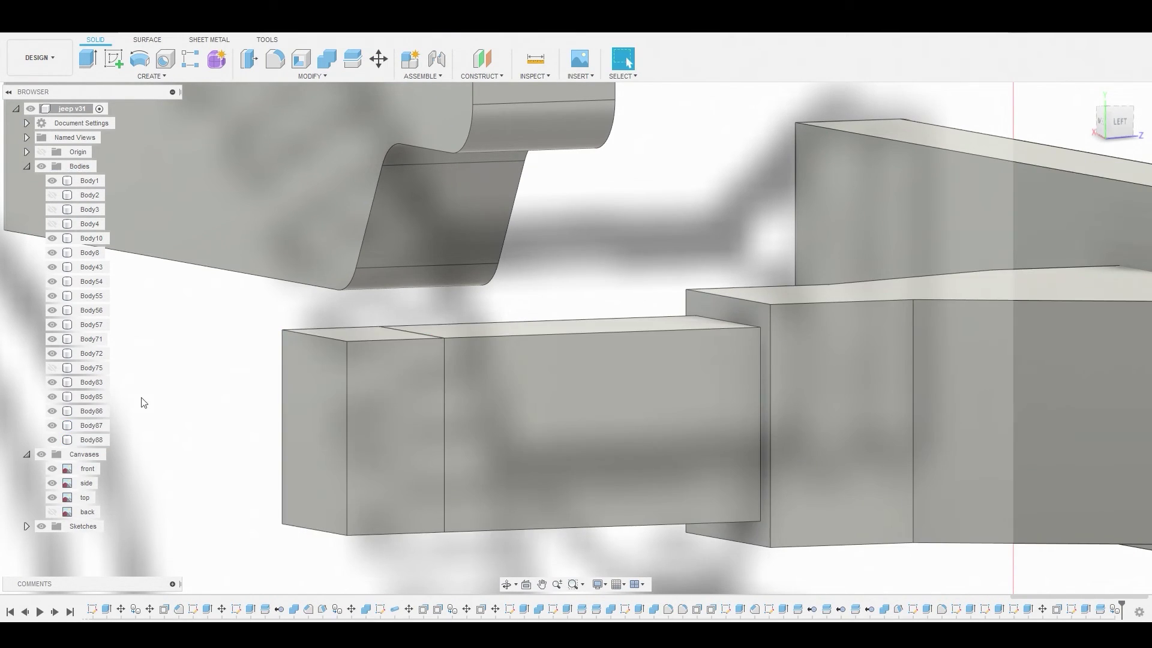
{"action": "right_click", "coordinate": [90, 424]}
{"action": "left_click", "coordinate": [117, 330]}
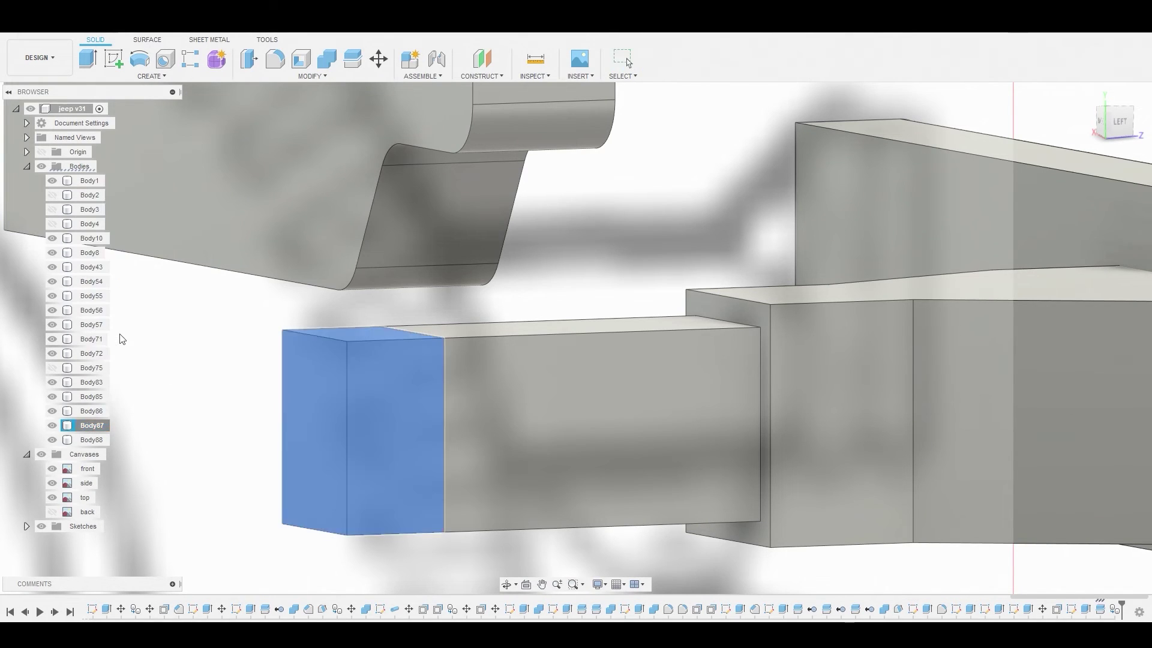
- Press Pull the block's top face up 0.41 mm into an upright post
{"action": "right_click", "coordinate": [350, 329]}
{"action": "left_click", "coordinate": [384, 316]}
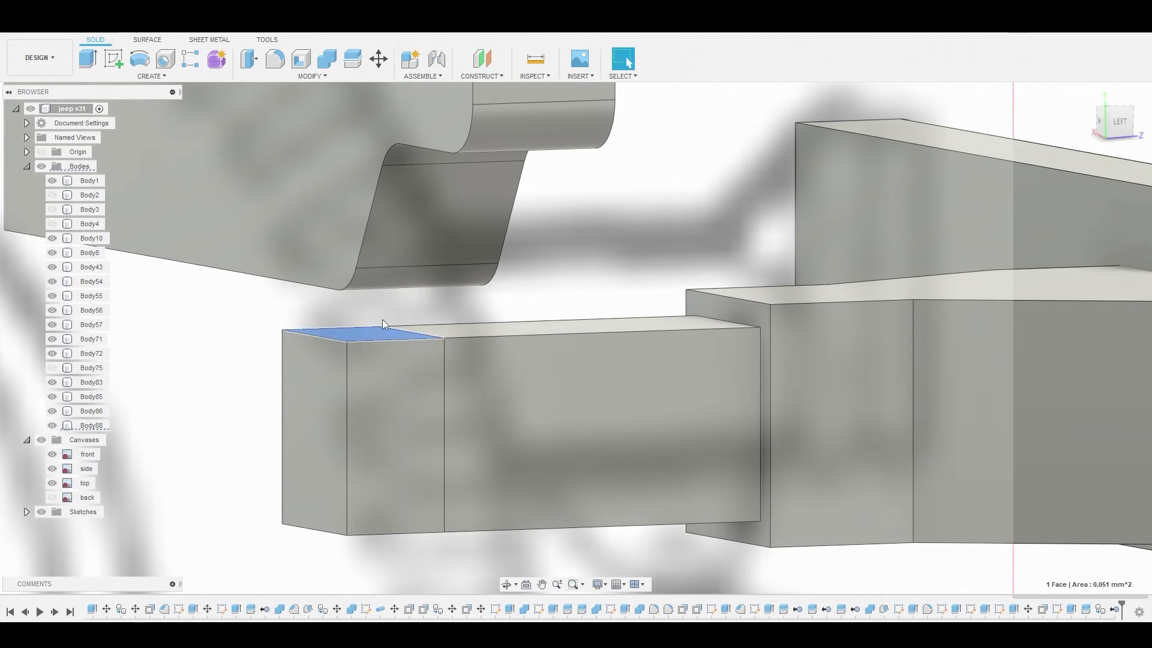
{"action": "left_click_drag", "start_coordinate": [350, 327], "coordinate": [341, 88]}
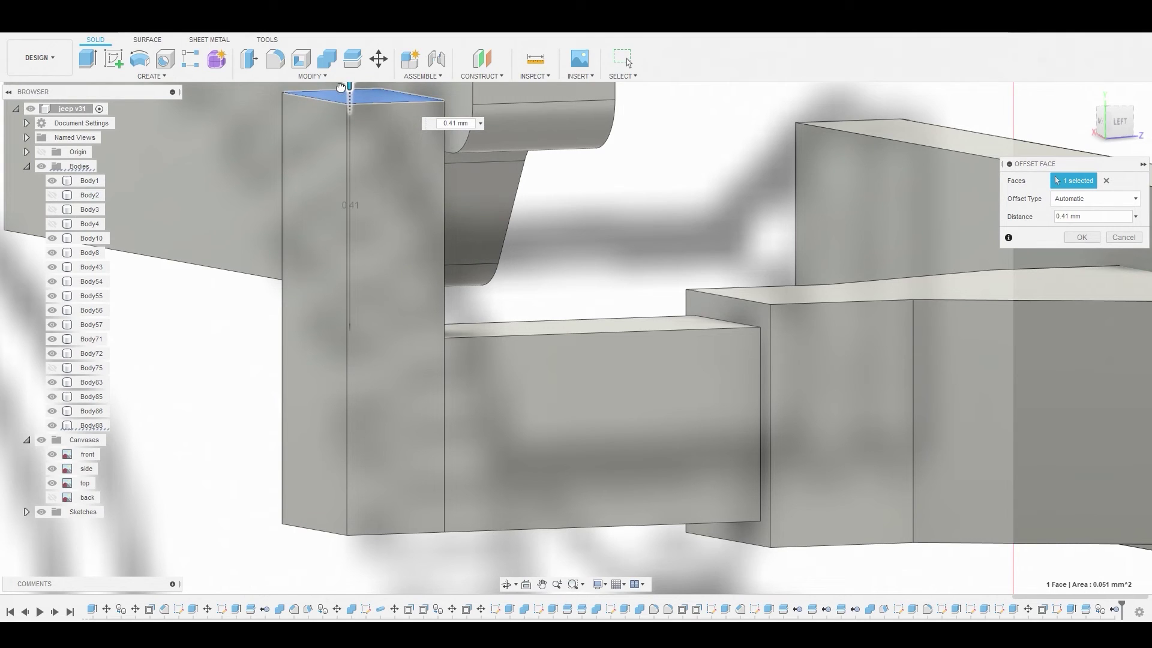
{"action": "scroll", "coordinate": [351, 168], "scroll_direction": "down", "scroll_amount": 5}
{"action": "scroll", "coordinate": [384, 240], "scroll_direction": "up", "scroll_amount": 3}
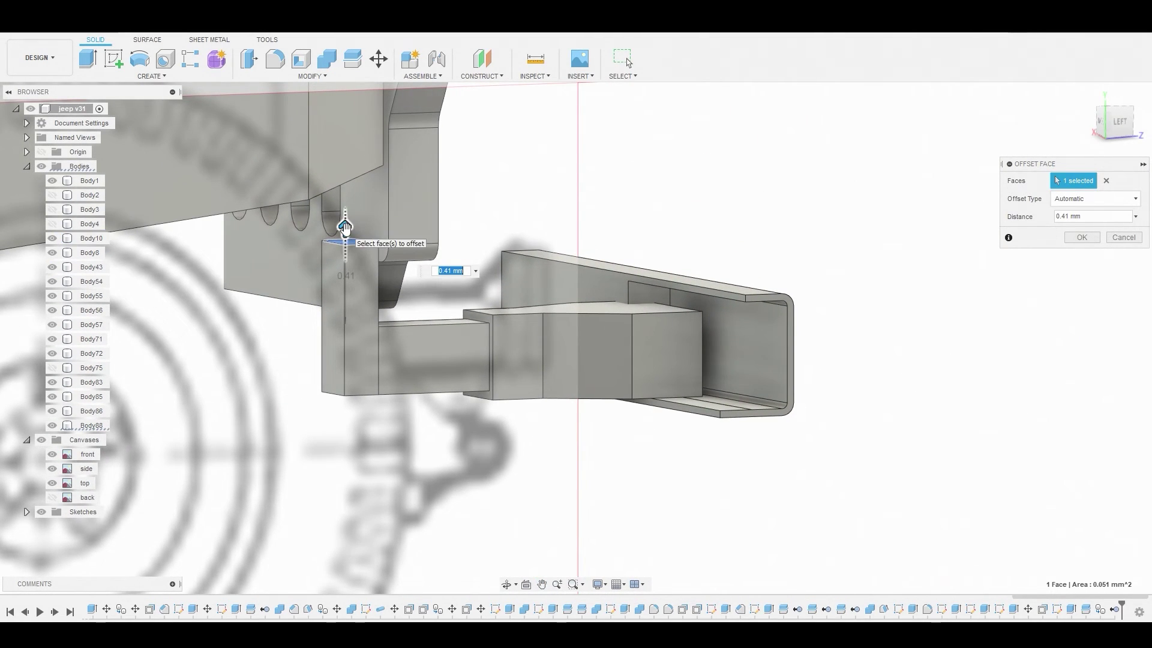
{"action": "left_click", "coordinate": [1081, 238]}
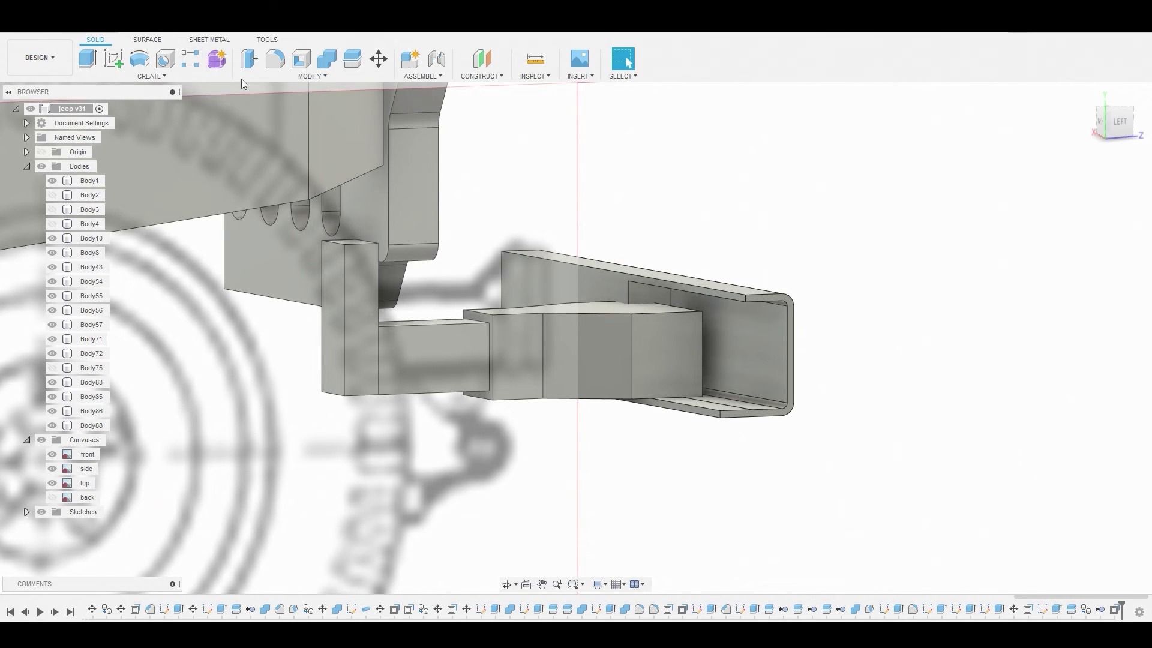
- Chamfer the post's top outer edge by about 0.149 mm
{"action": "left_click", "coordinate": [312, 77]}
{"action": "left_click", "coordinate": [262, 119]}
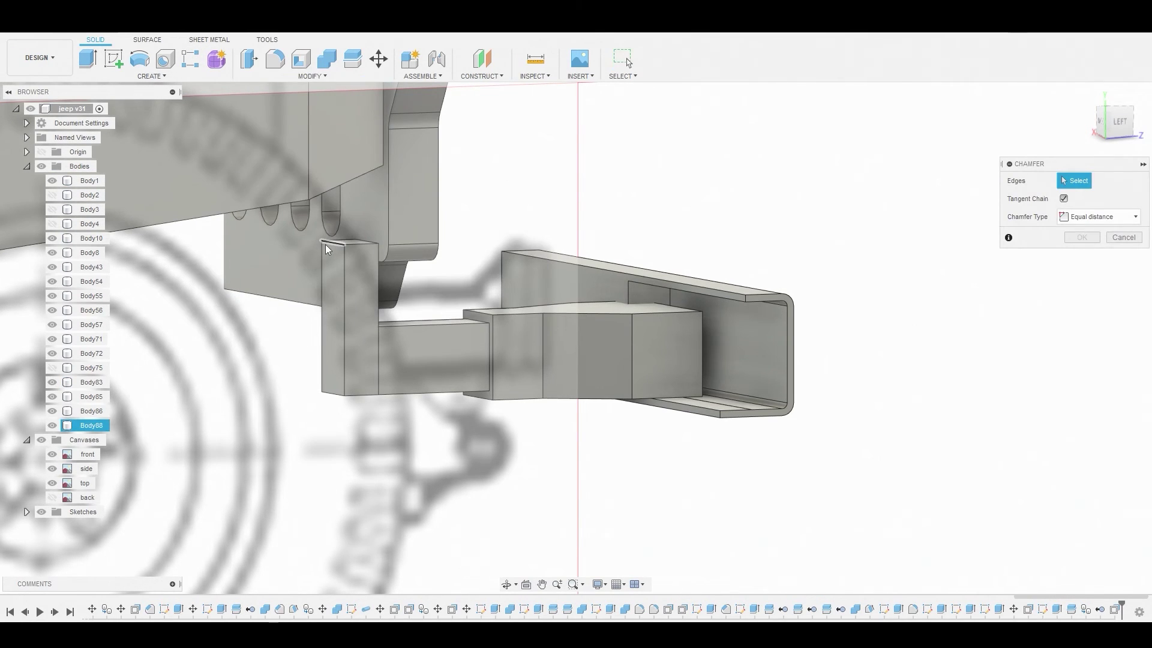
{"action": "left_click", "coordinate": [331, 245]}
{"action": "left_click_drag", "start_coordinate": [336, 260], "coordinate": [338, 254]}
{"action": "left_click", "coordinate": [1082, 255]}
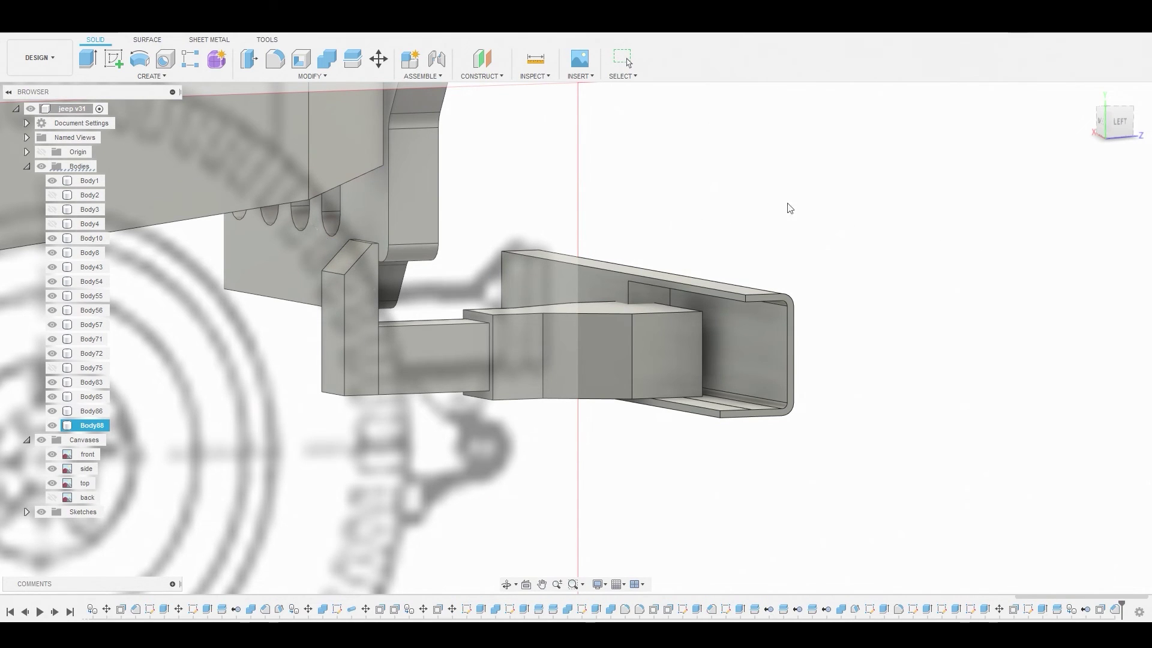
- Join the horizontal bar into the upright post with Combine
{"action": "left_click", "coordinate": [327, 59]}
{"action": "left_click", "coordinate": [352, 349]}
{"action": "left_click", "coordinate": [441, 355]}
{"action": "middle_click_drag", "start_coordinate": [715, 317], "coordinate": [317, 344], "text": "shift"}
{"action": "left_click", "coordinate": [1091, 274]}
- Fillet the inner corner edge between post and bar at 0.546 mm
{"action": "key", "text": "f"}
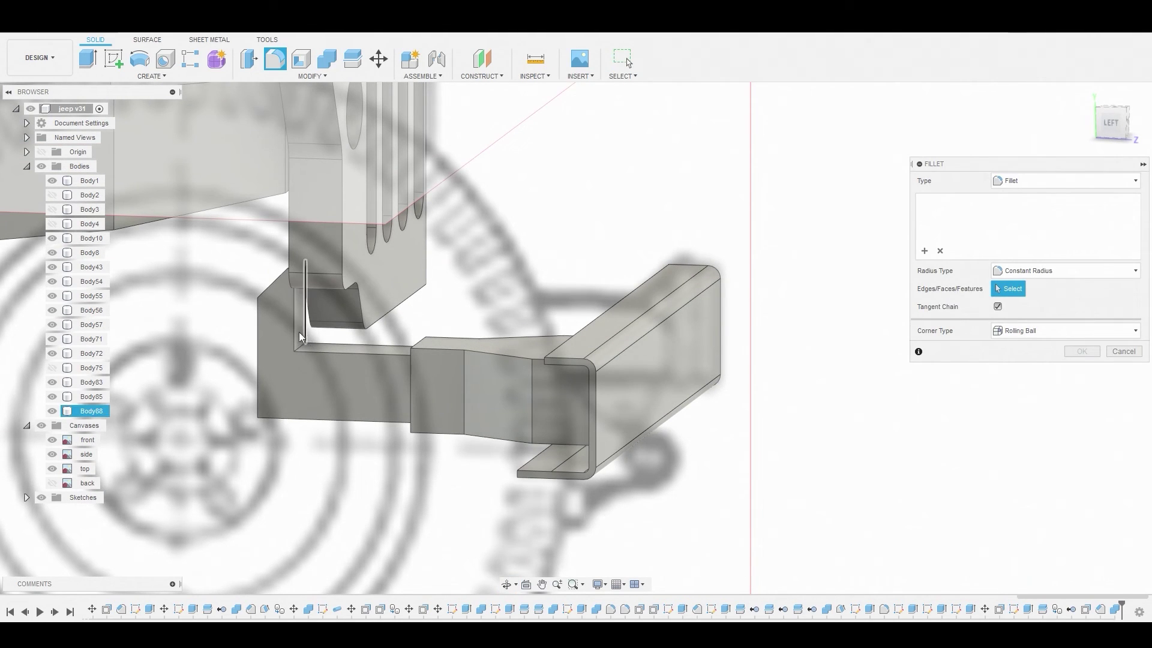
{"action": "scroll", "coordinate": [303, 346], "scroll_direction": "up", "scroll_amount": 3}
{"action": "left_click", "coordinate": [302, 349]}
{"action": "left_click_drag", "start_coordinate": [306, 339], "coordinate": [405, 326]}
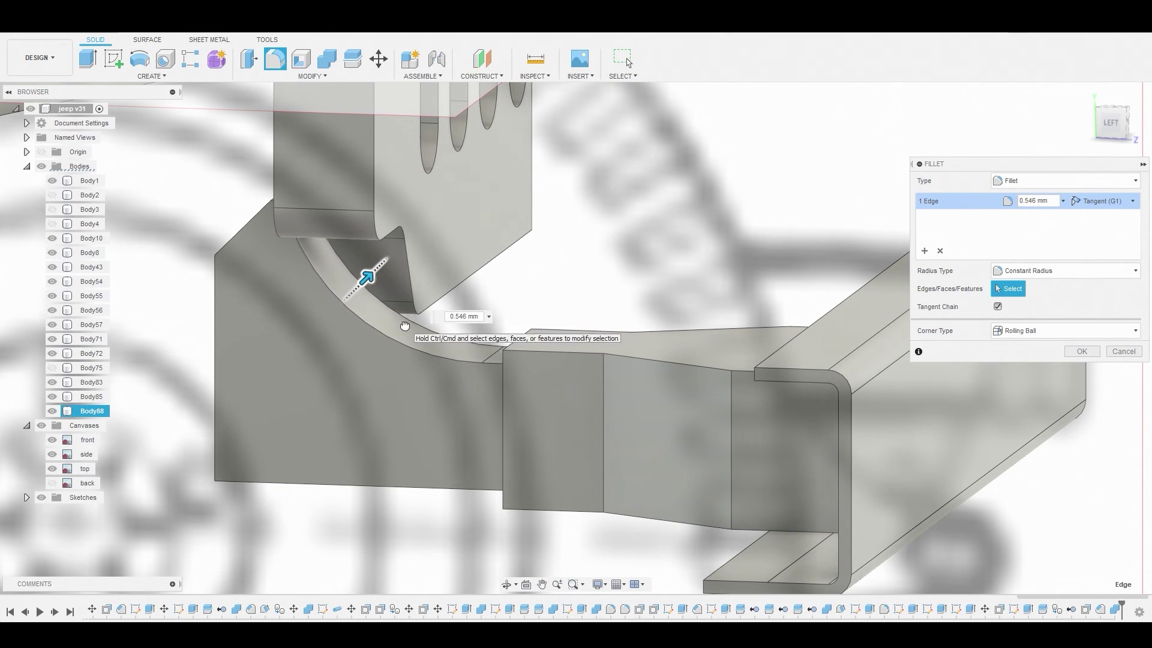
{"action": "left_click", "coordinate": [1079, 352]}
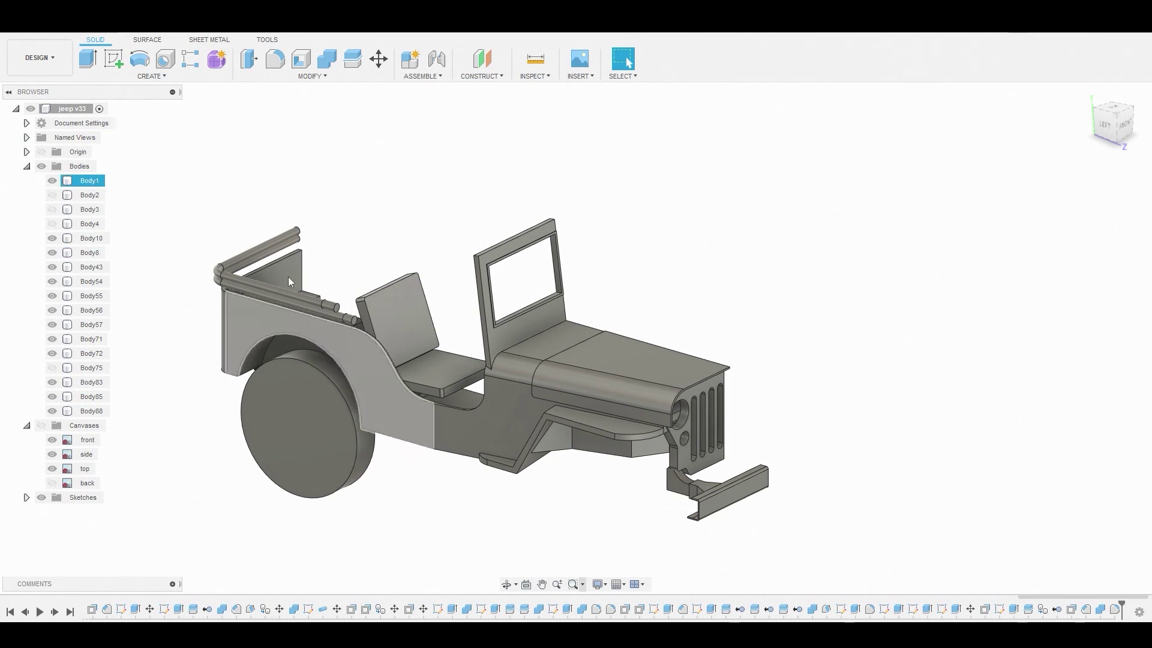
- Start a Mirror and select the front bumper, grille, hood and two body panels
{"action": "left_click", "coordinate": [152, 76]}
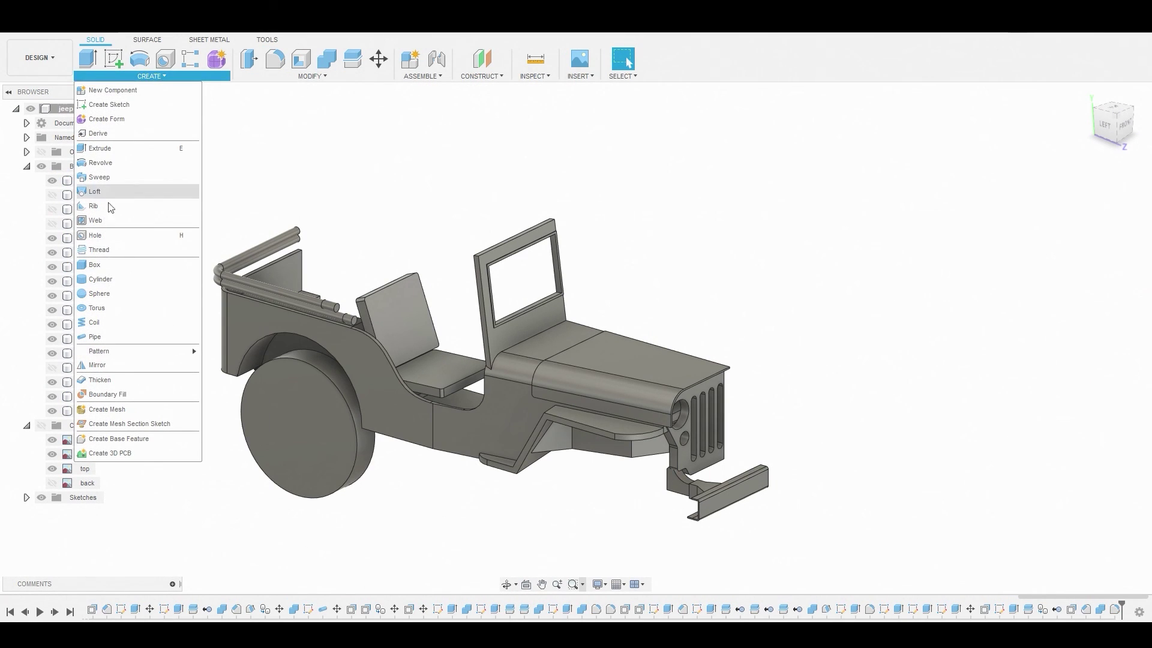
{"action": "left_click", "coordinate": [114, 364]}
{"action": "scroll", "coordinate": [737, 486], "scroll_direction": "up", "scroll_amount": 3}
{"action": "left_click", "coordinate": [713, 513]}
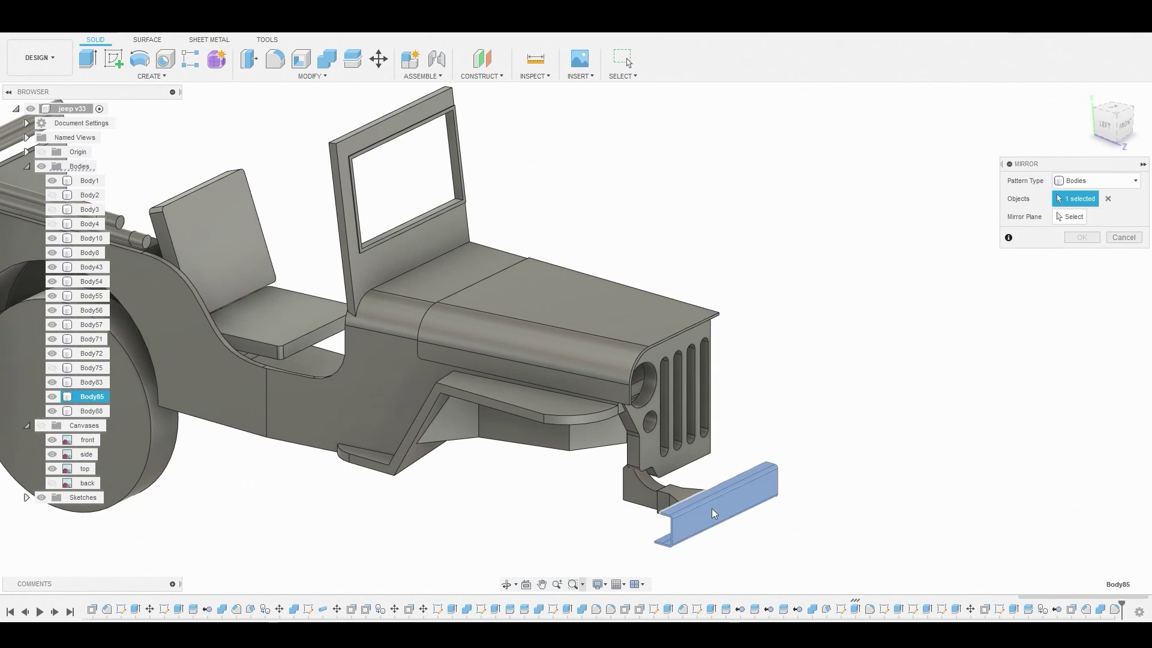
{"action": "left_click", "coordinate": [666, 420]}
{"action": "left_click", "coordinate": [593, 360]}
{"action": "left_click", "coordinate": [553, 433]}
{"action": "left_click", "coordinate": [420, 389]}
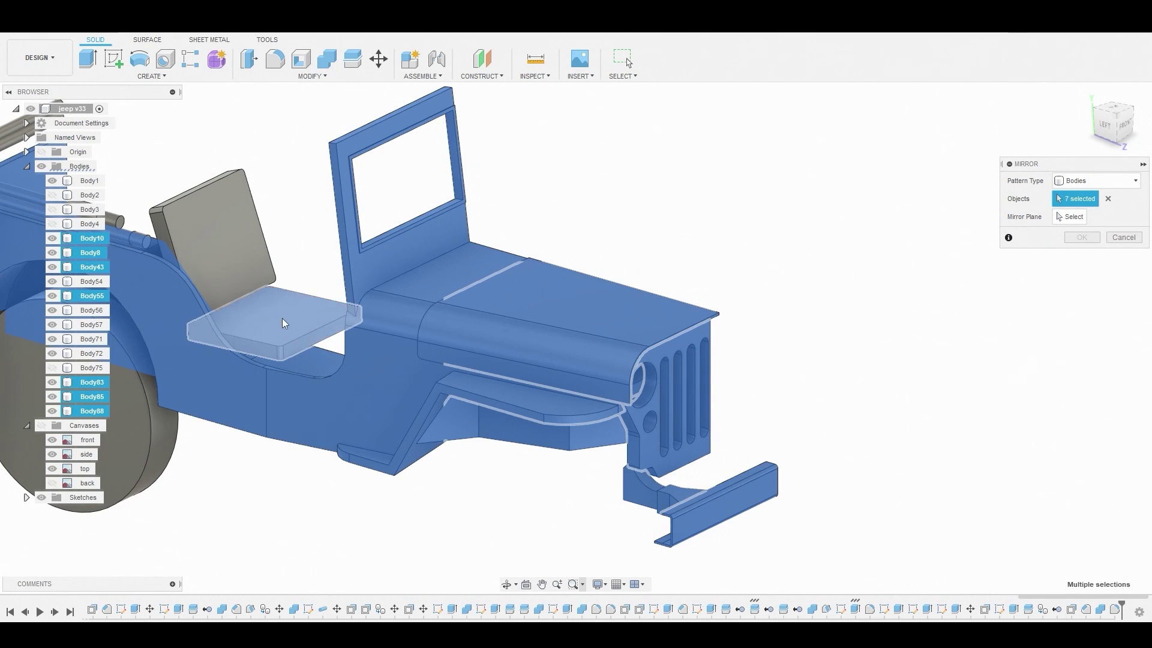
- Add the seat, seat back, rear side panel and rail bodies to the mirror selection
{"action": "left_click", "coordinate": [282, 316]}
{"action": "middle_click_drag", "start_coordinate": [283, 315], "coordinate": [382, 354]}
{"action": "left_click", "coordinate": [309, 270]}
{"action": "left_click", "coordinate": [188, 240]}
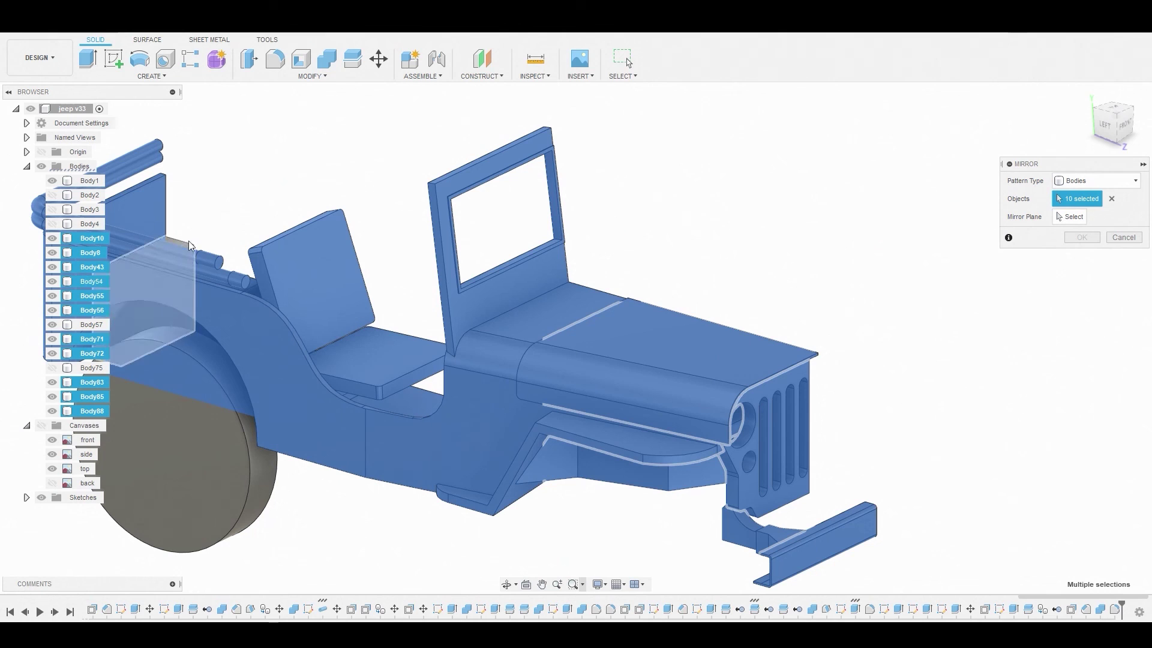
{"action": "left_click", "coordinate": [188, 241]}
{"action": "middle_click_drag", "start_coordinate": [270, 192], "coordinate": [692, 174], "text": "shift"}
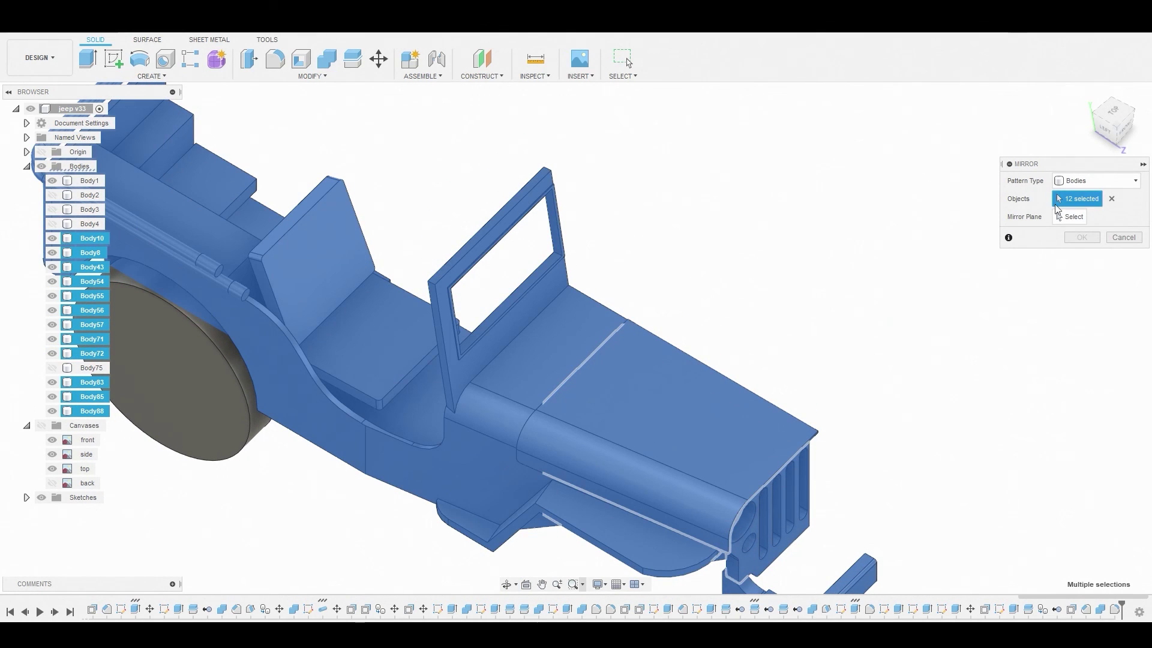
- Mirror the twelve selected bodies across the jeep's centre plane
{"action": "left_click", "coordinate": [1069, 217]}
{"action": "scroll", "coordinate": [615, 157], "scroll_direction": "down", "scroll_amount": 3}
{"action": "middle_click_drag", "start_coordinate": [655, 220], "coordinate": [413, 213], "text": "shift"}
{"action": "left_click", "coordinate": [501, 234]}
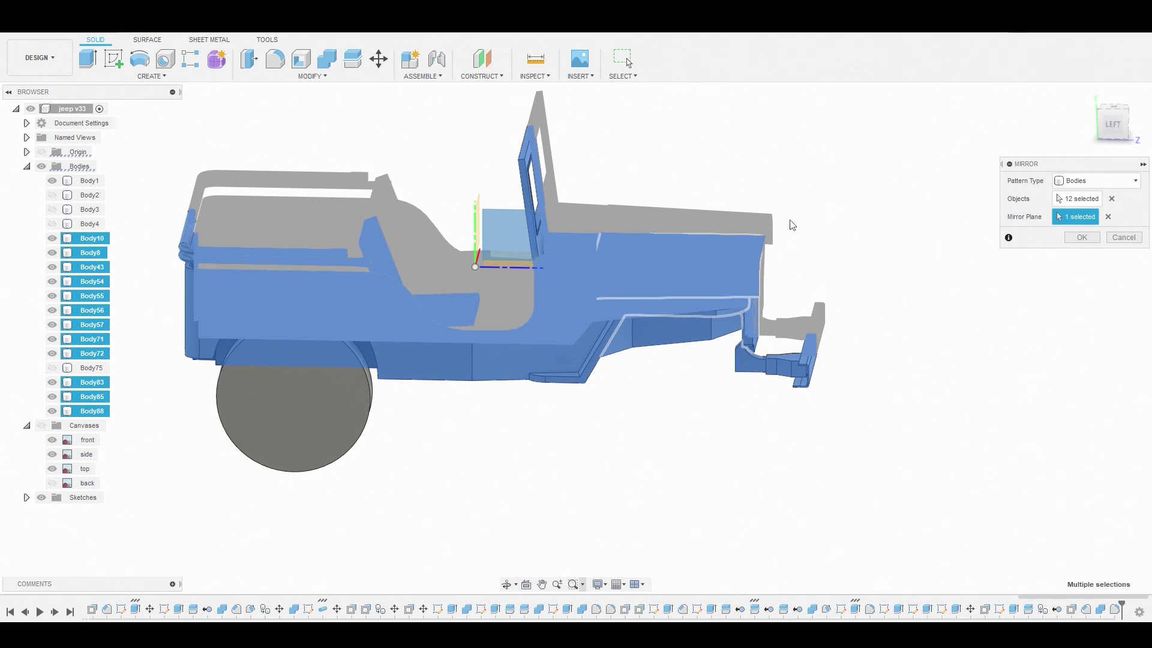
{"action": "left_click", "coordinate": [1066, 239]}
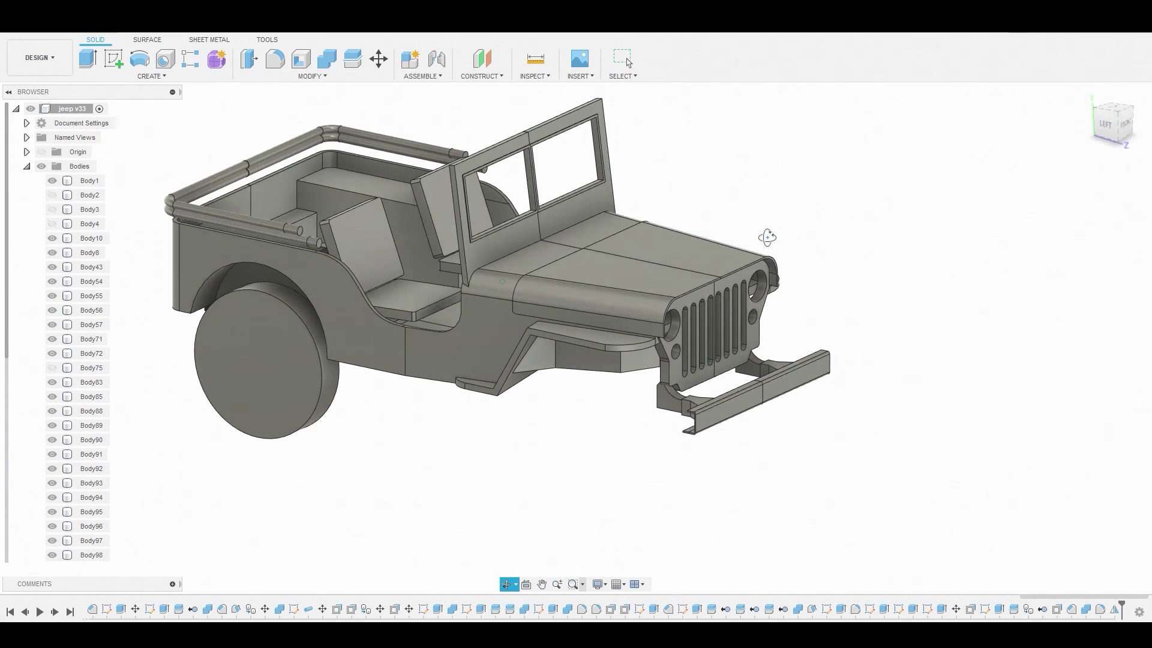